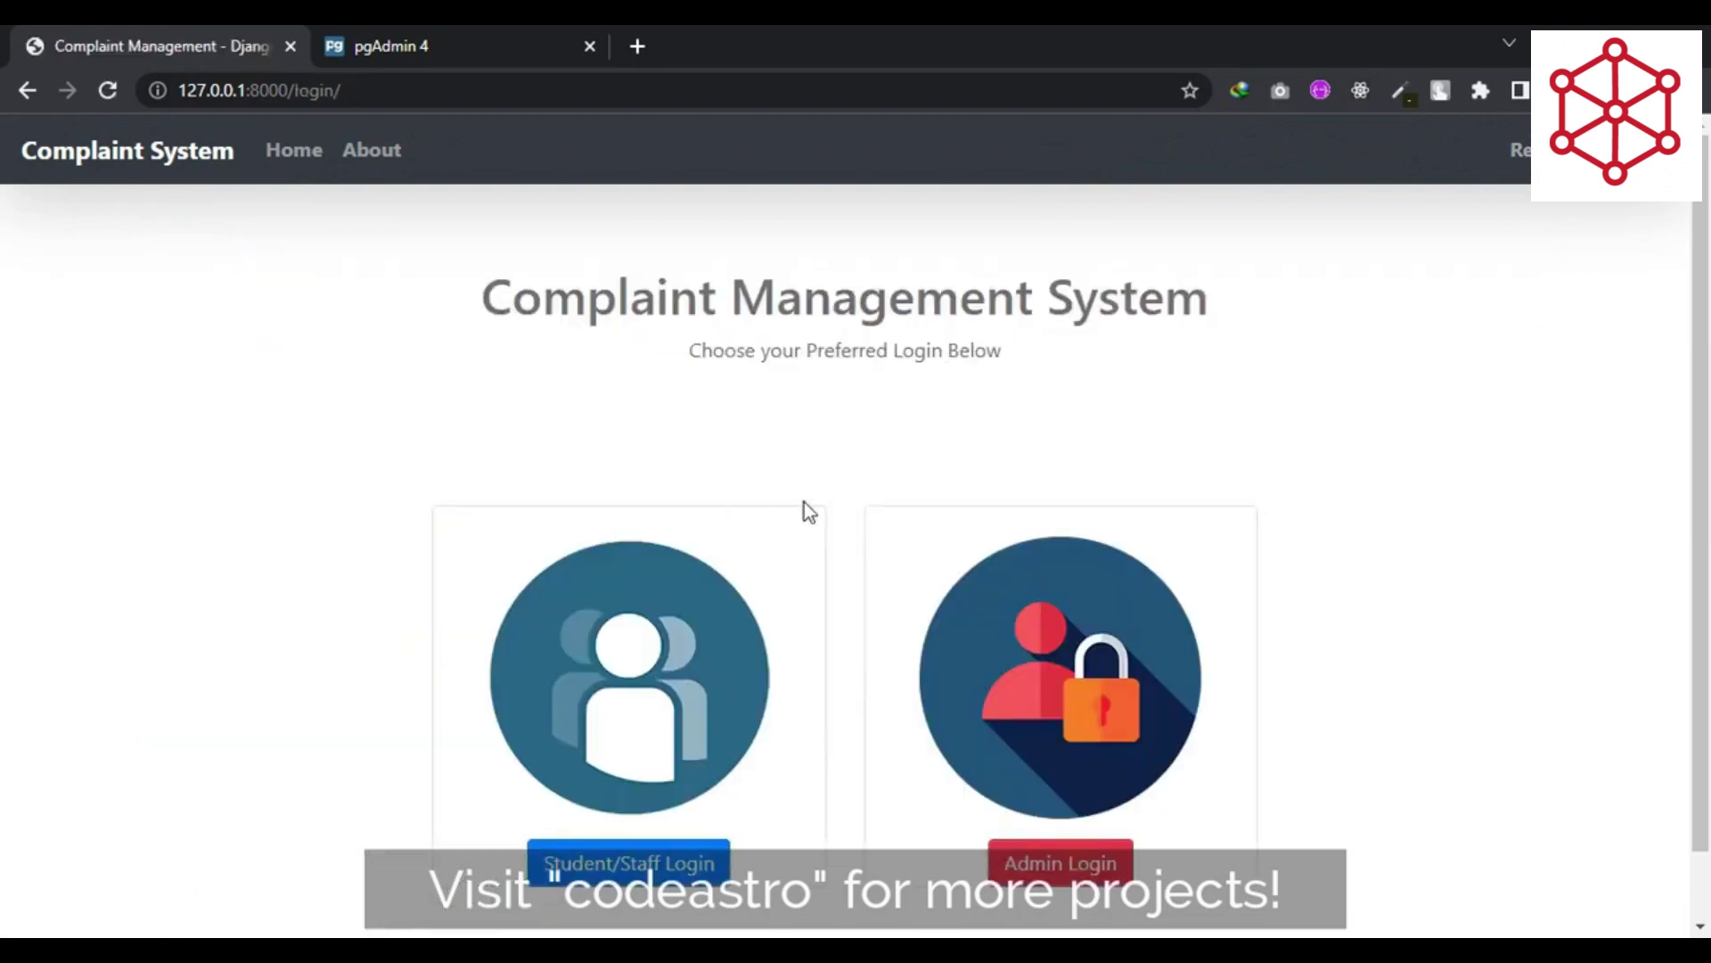
- Scroll the /login/ page showing the Student/Staff Login and Admin Login cards
scroll(808, 511, down, 1)
scroll(808, 511, up, 1)
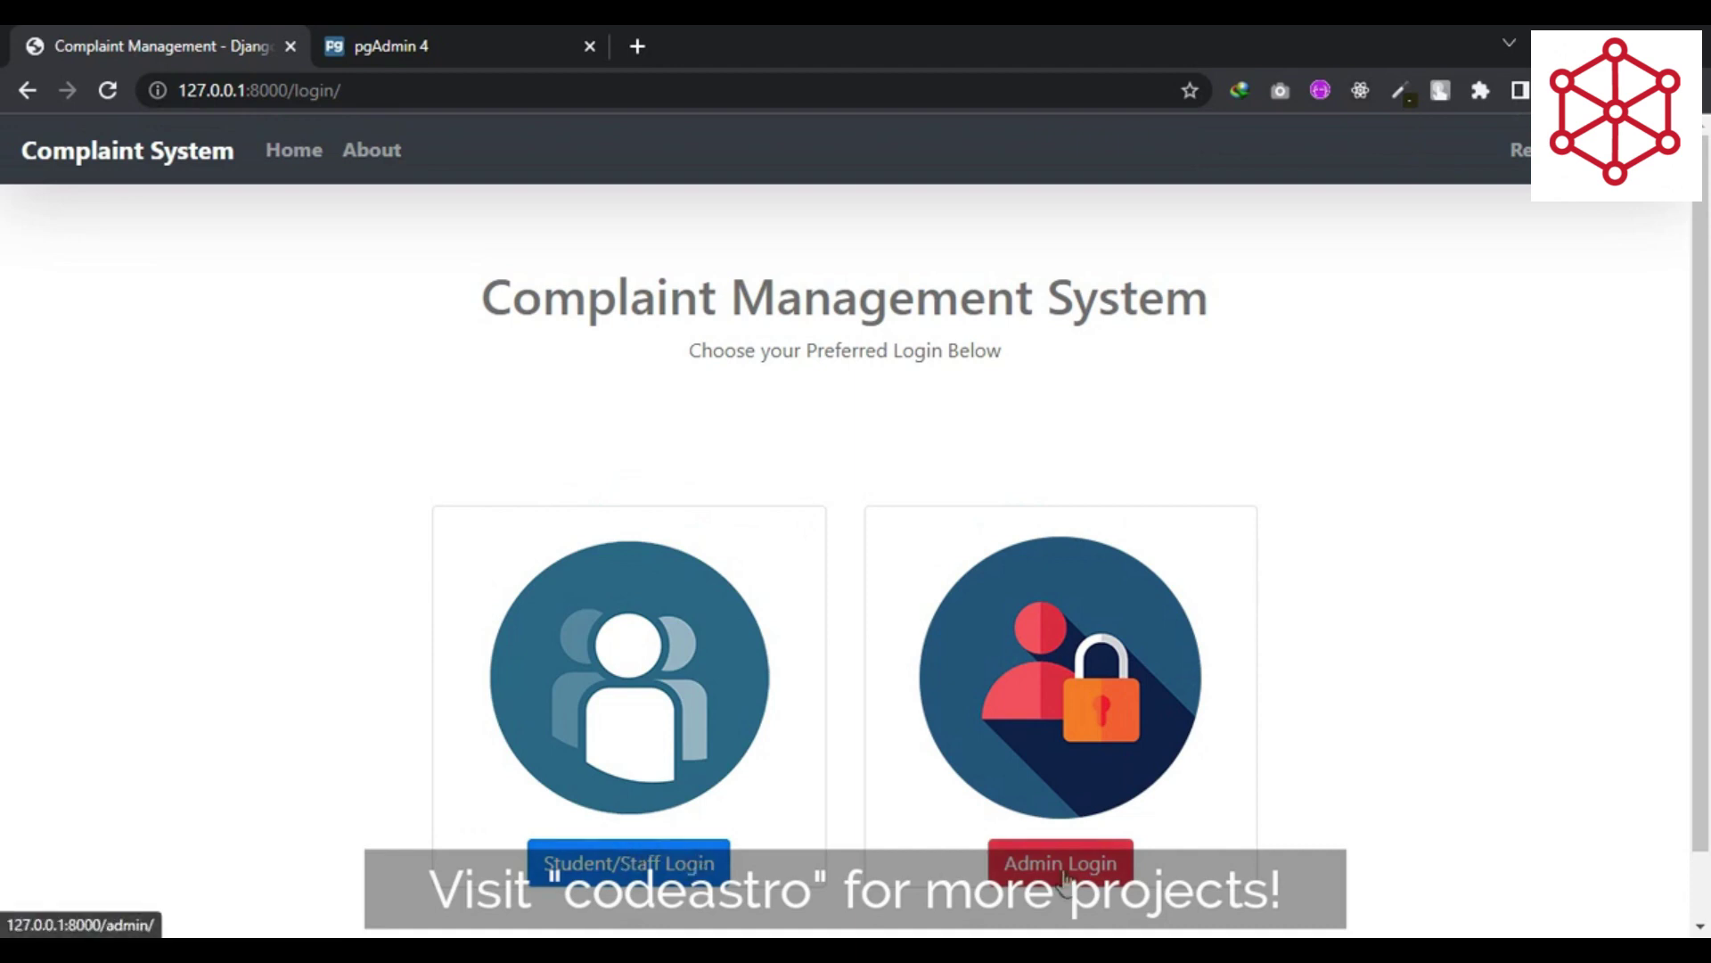
- Open the Student/Staff Login form and enter the student's username and password
click(655, 869)
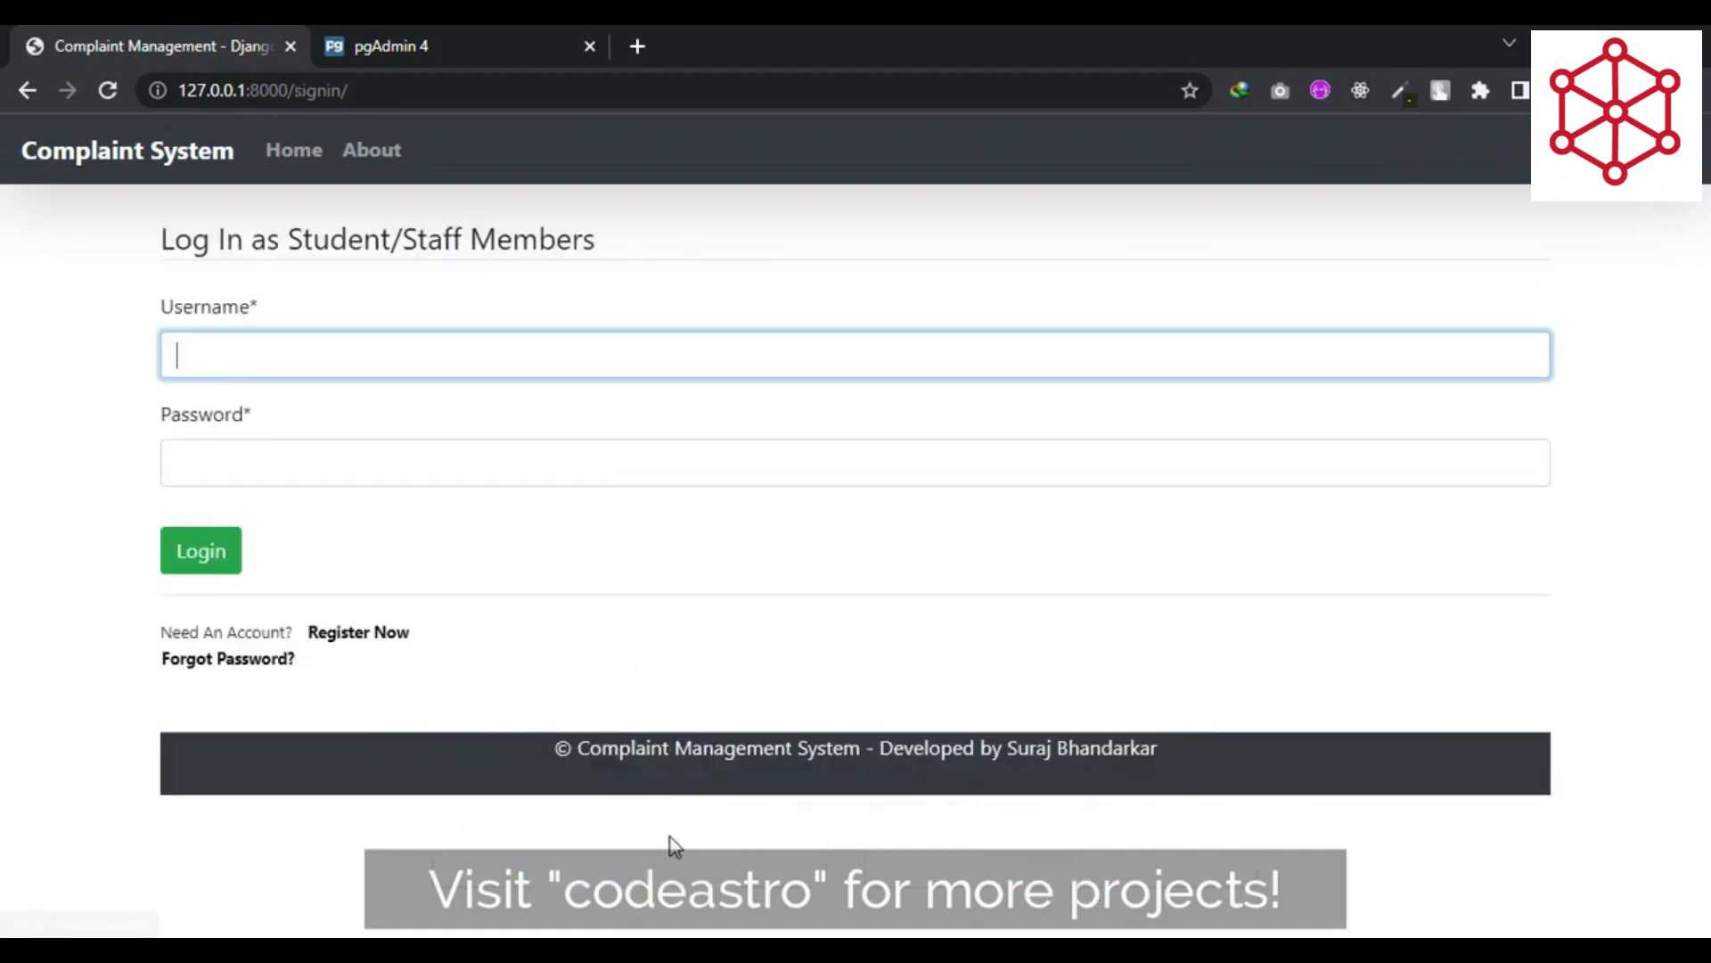
drag(168, 248, 629, 256)
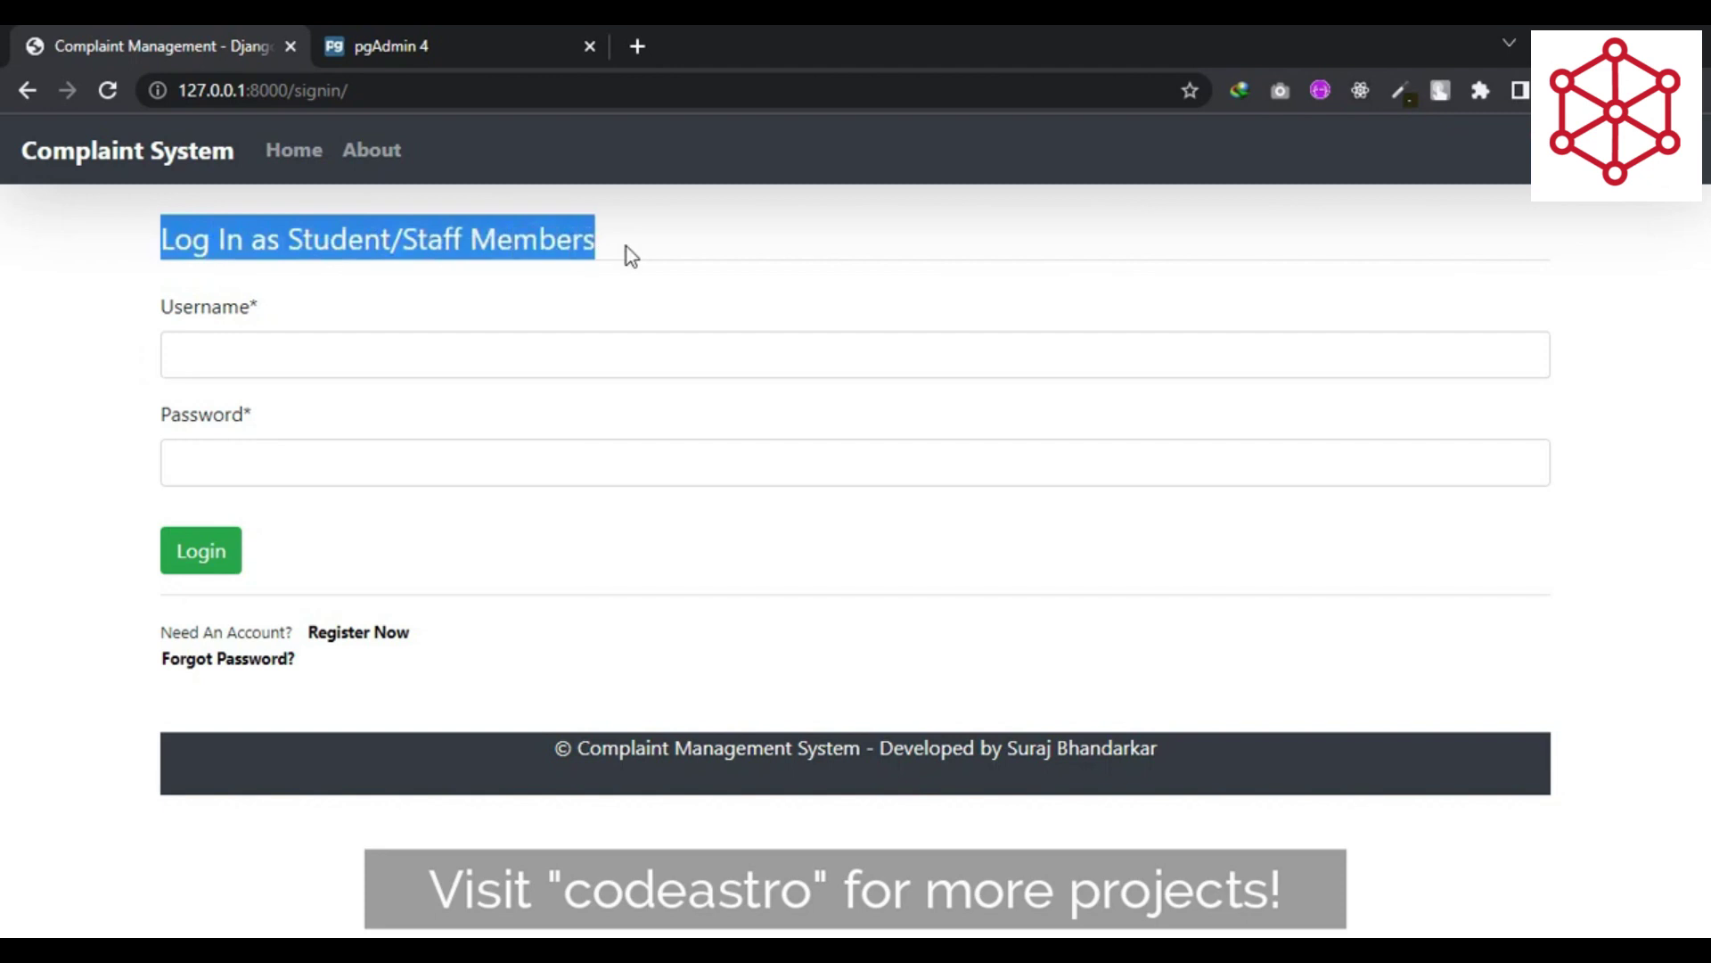
click(577, 241)
key(Tab)
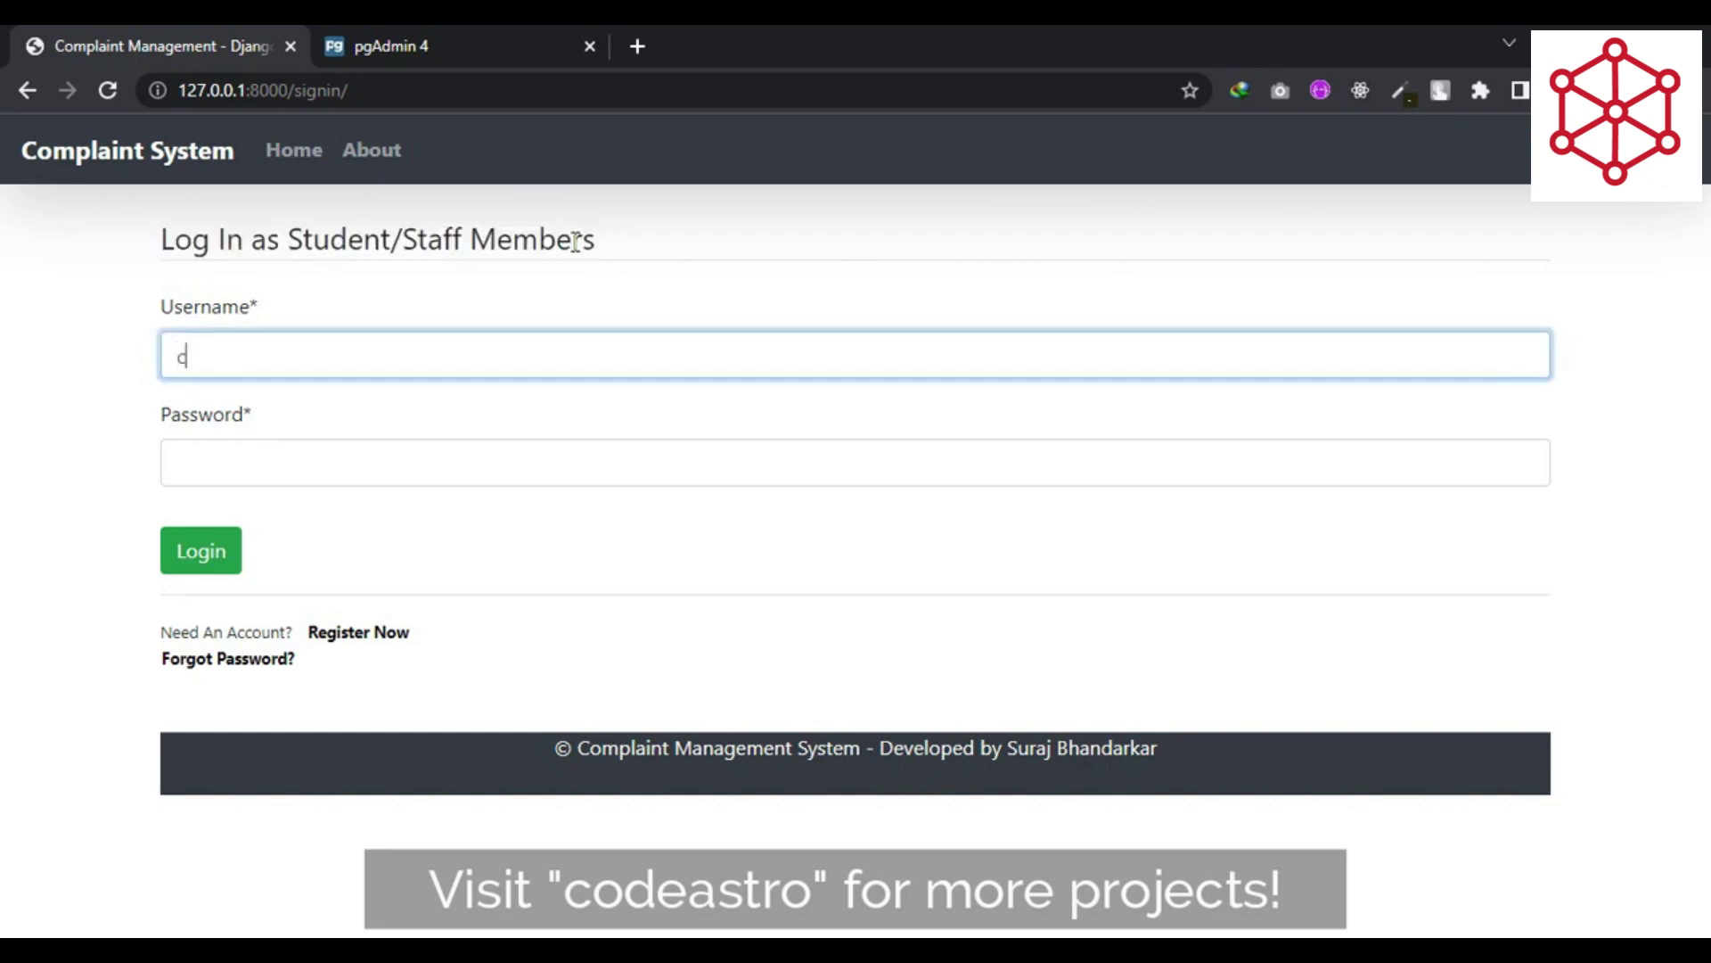
text(christine)
key(BackSpace)
key(BackSpace)
key(BackSpace)
key(BackSpace)
key(BackSpace)
key(BackSpace)
key(BackSpace)
key(BackSpace)
text(sarah)
key(Tab)
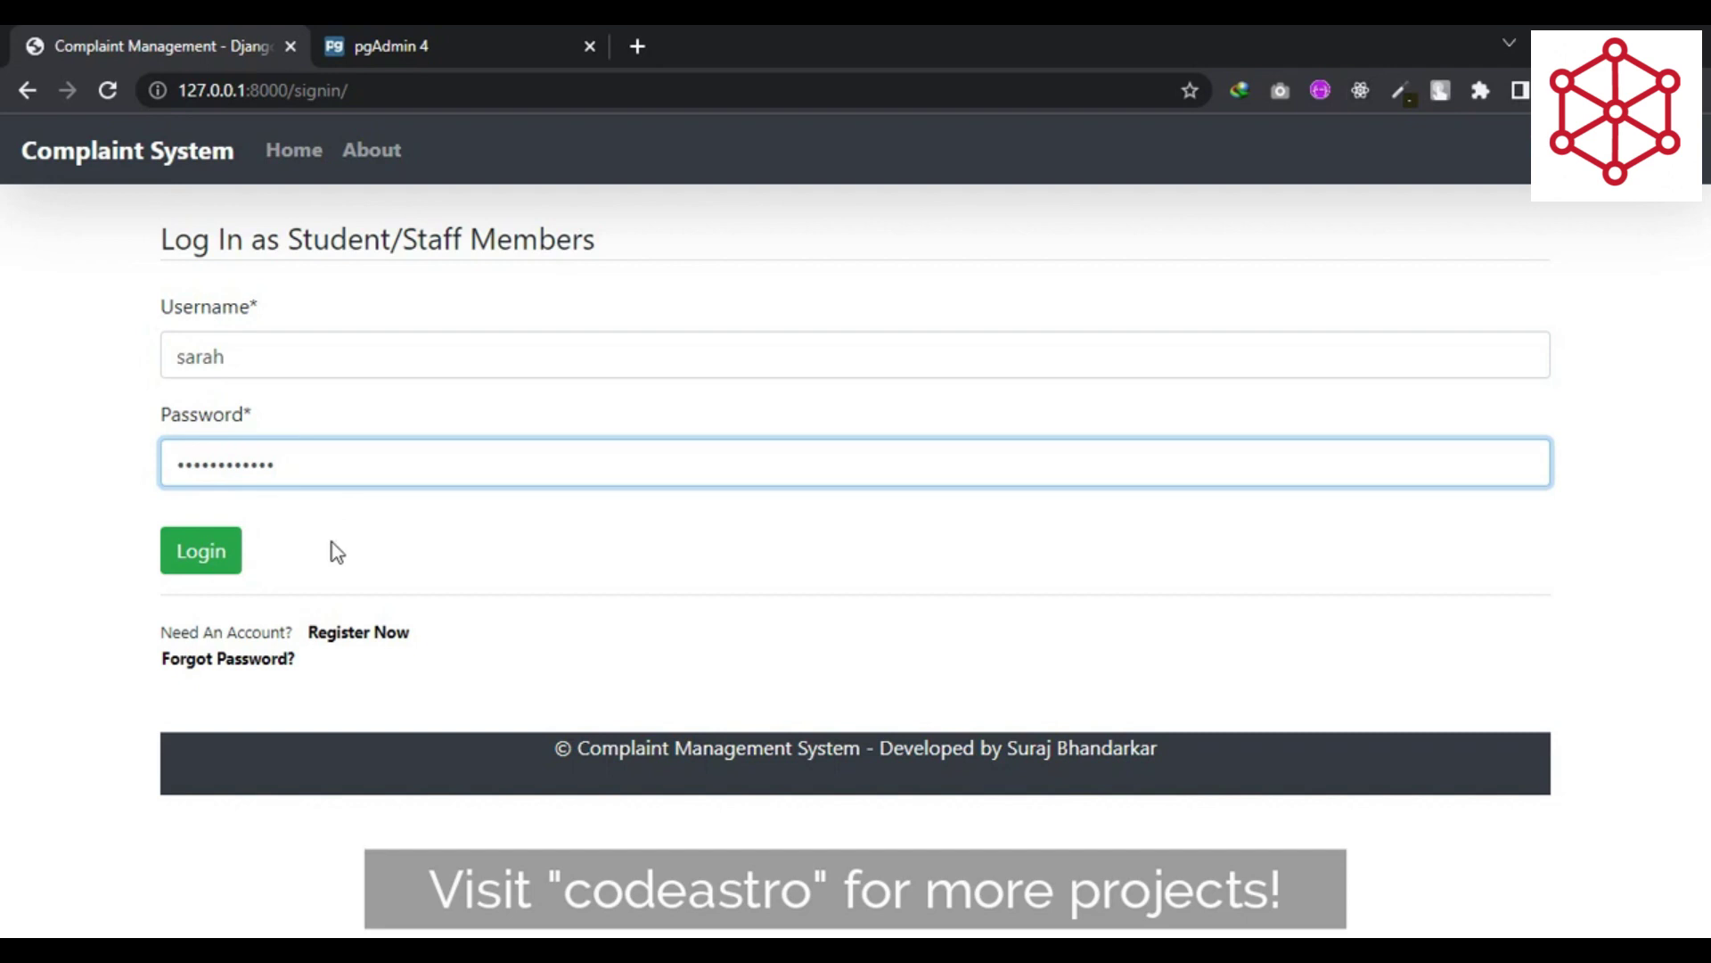
- Log in and look over the Your Profile details on the dashboard
click(227, 561)
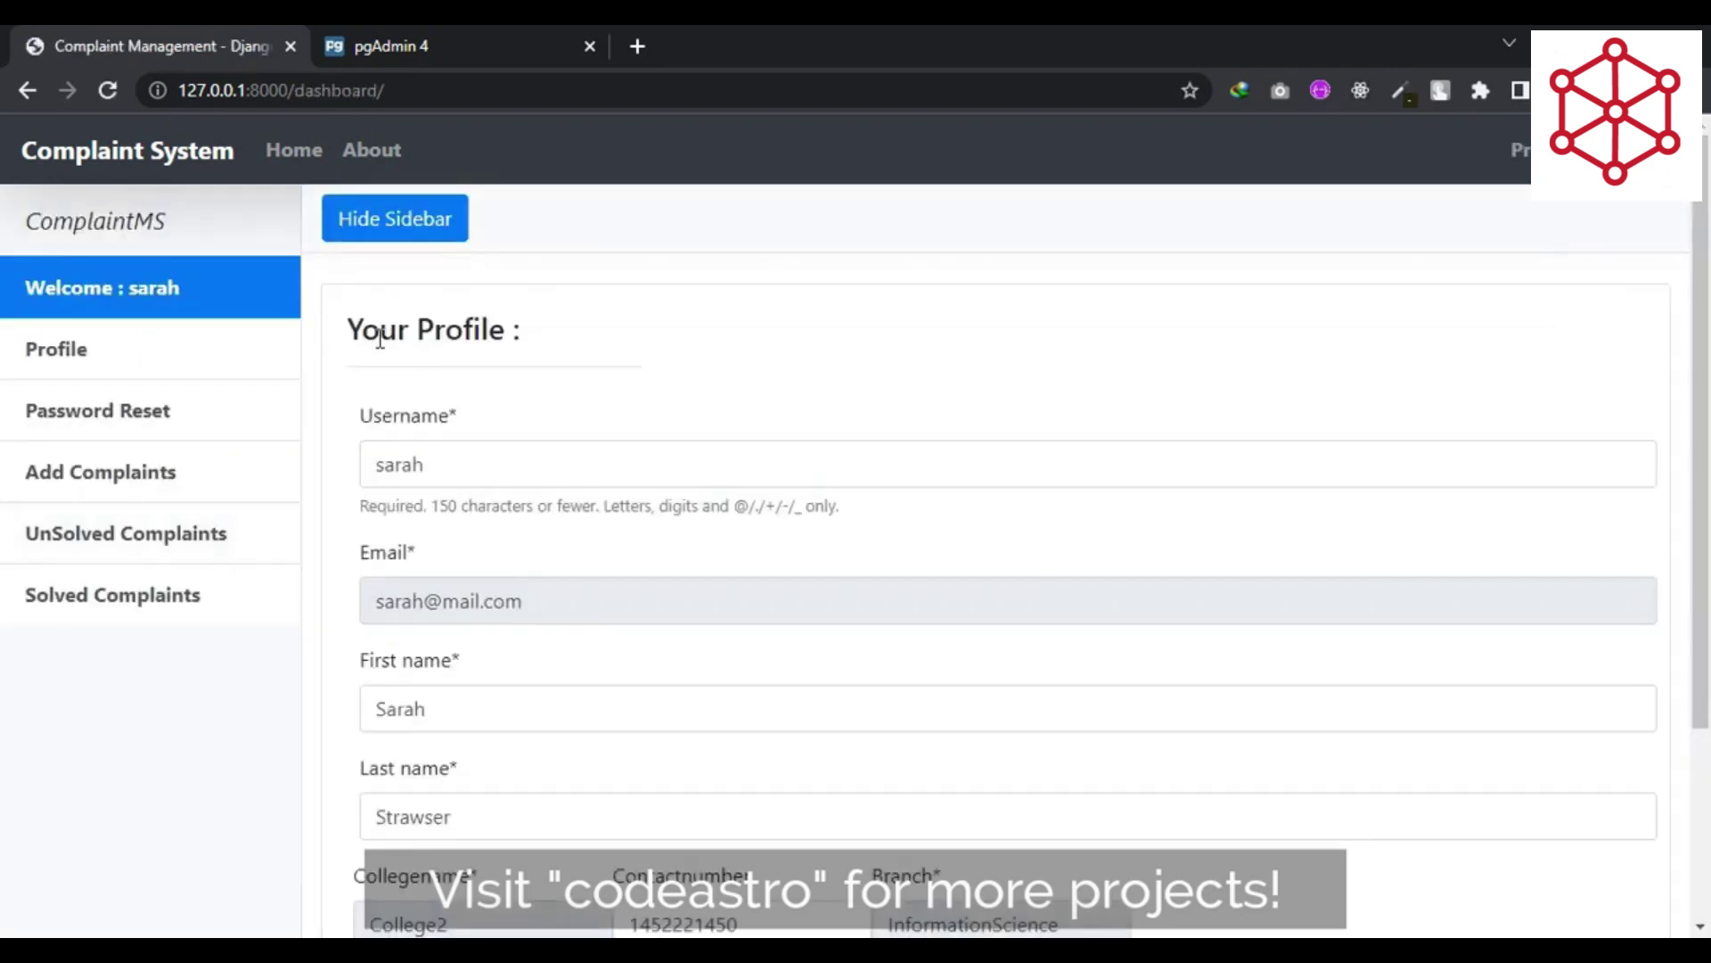
triple_click(417, 337)
click(615, 389)
scroll(657, 412, down, 1)
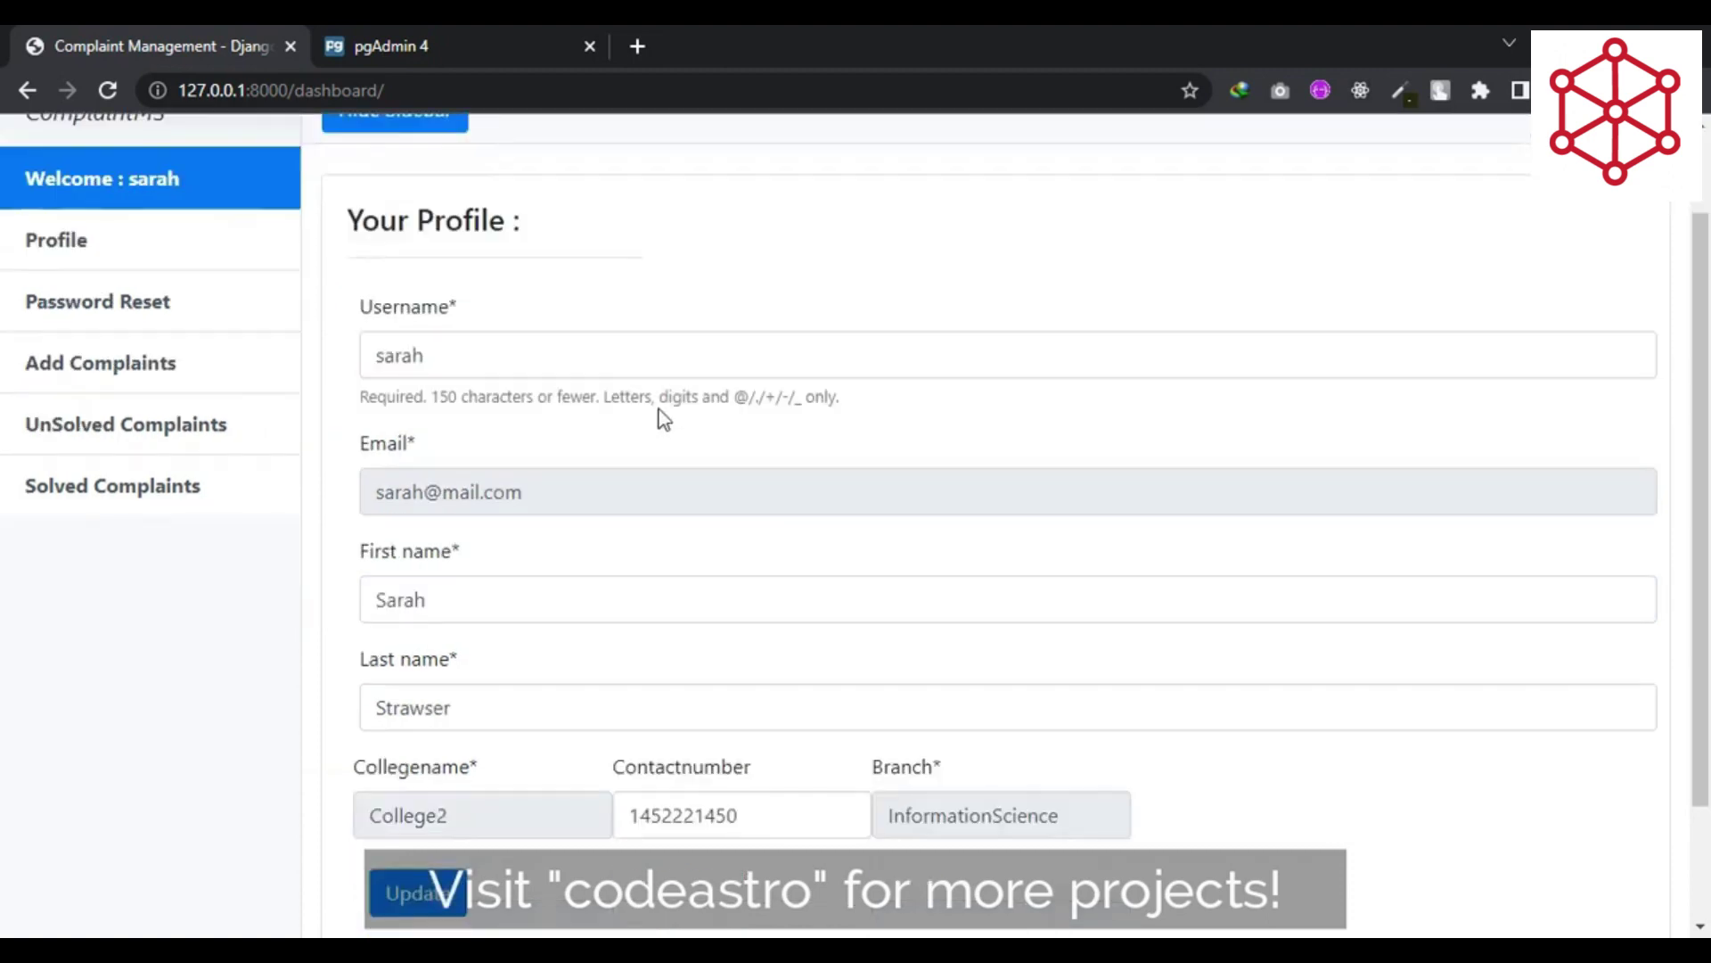
scroll(643, 428, up, 1)
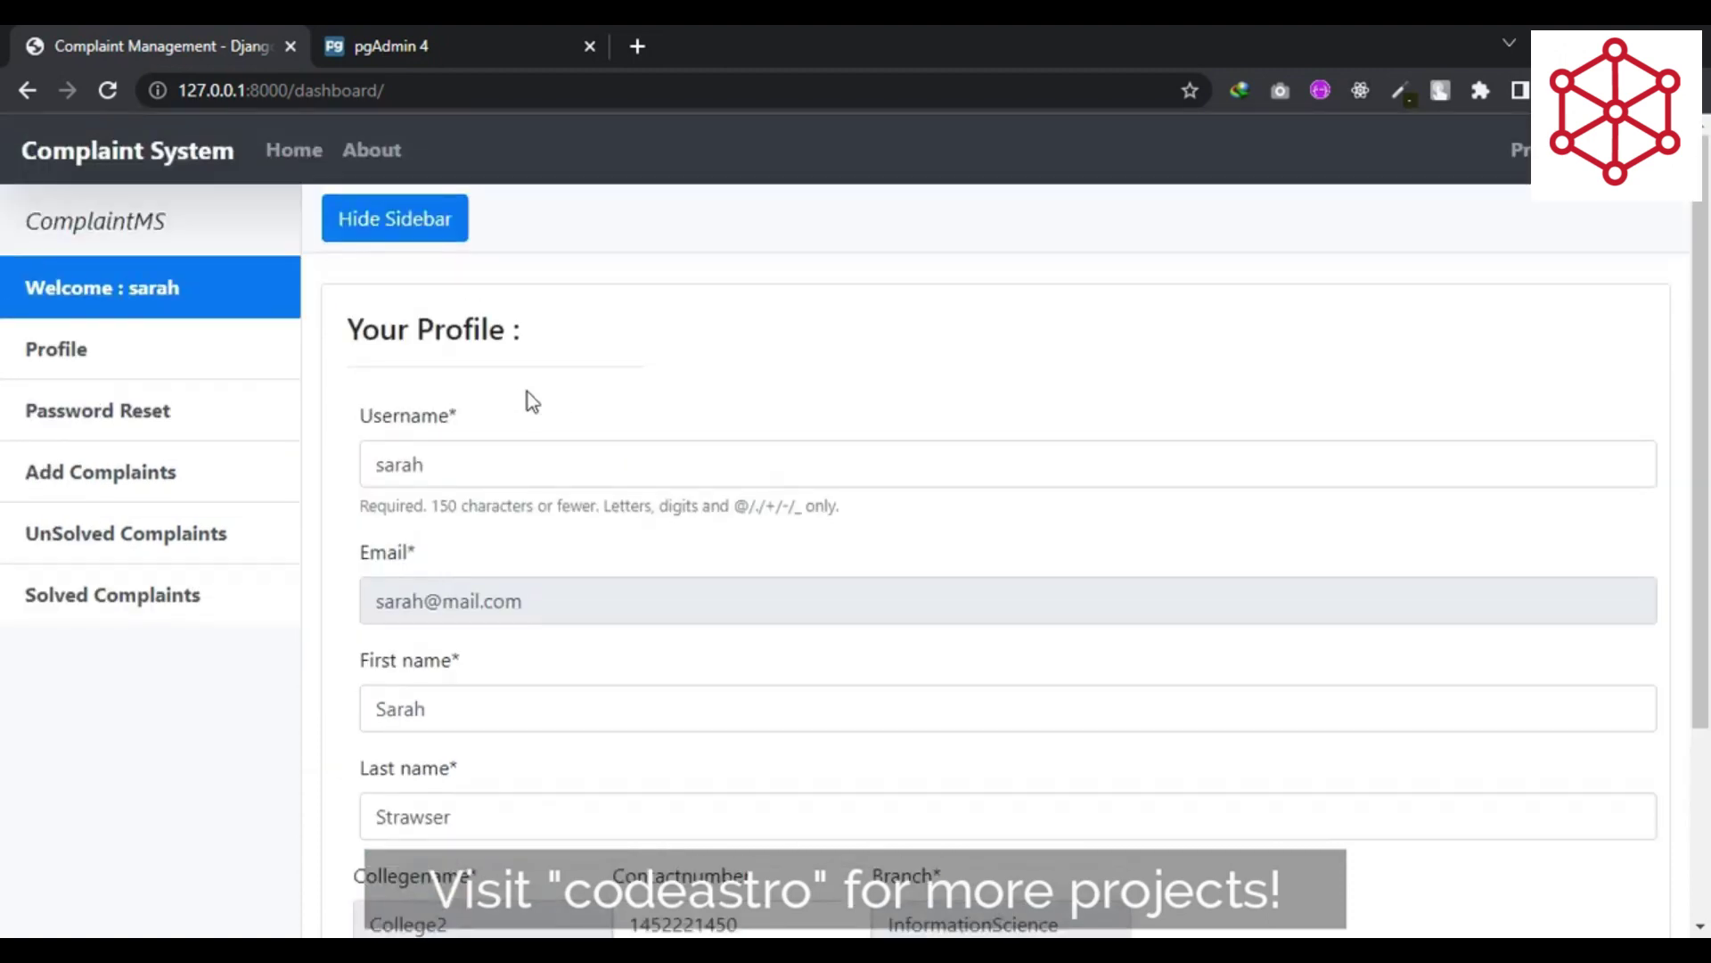
- Start a new complaint with subject 'Demo Subject Eleven' and type Management
click(129, 487)
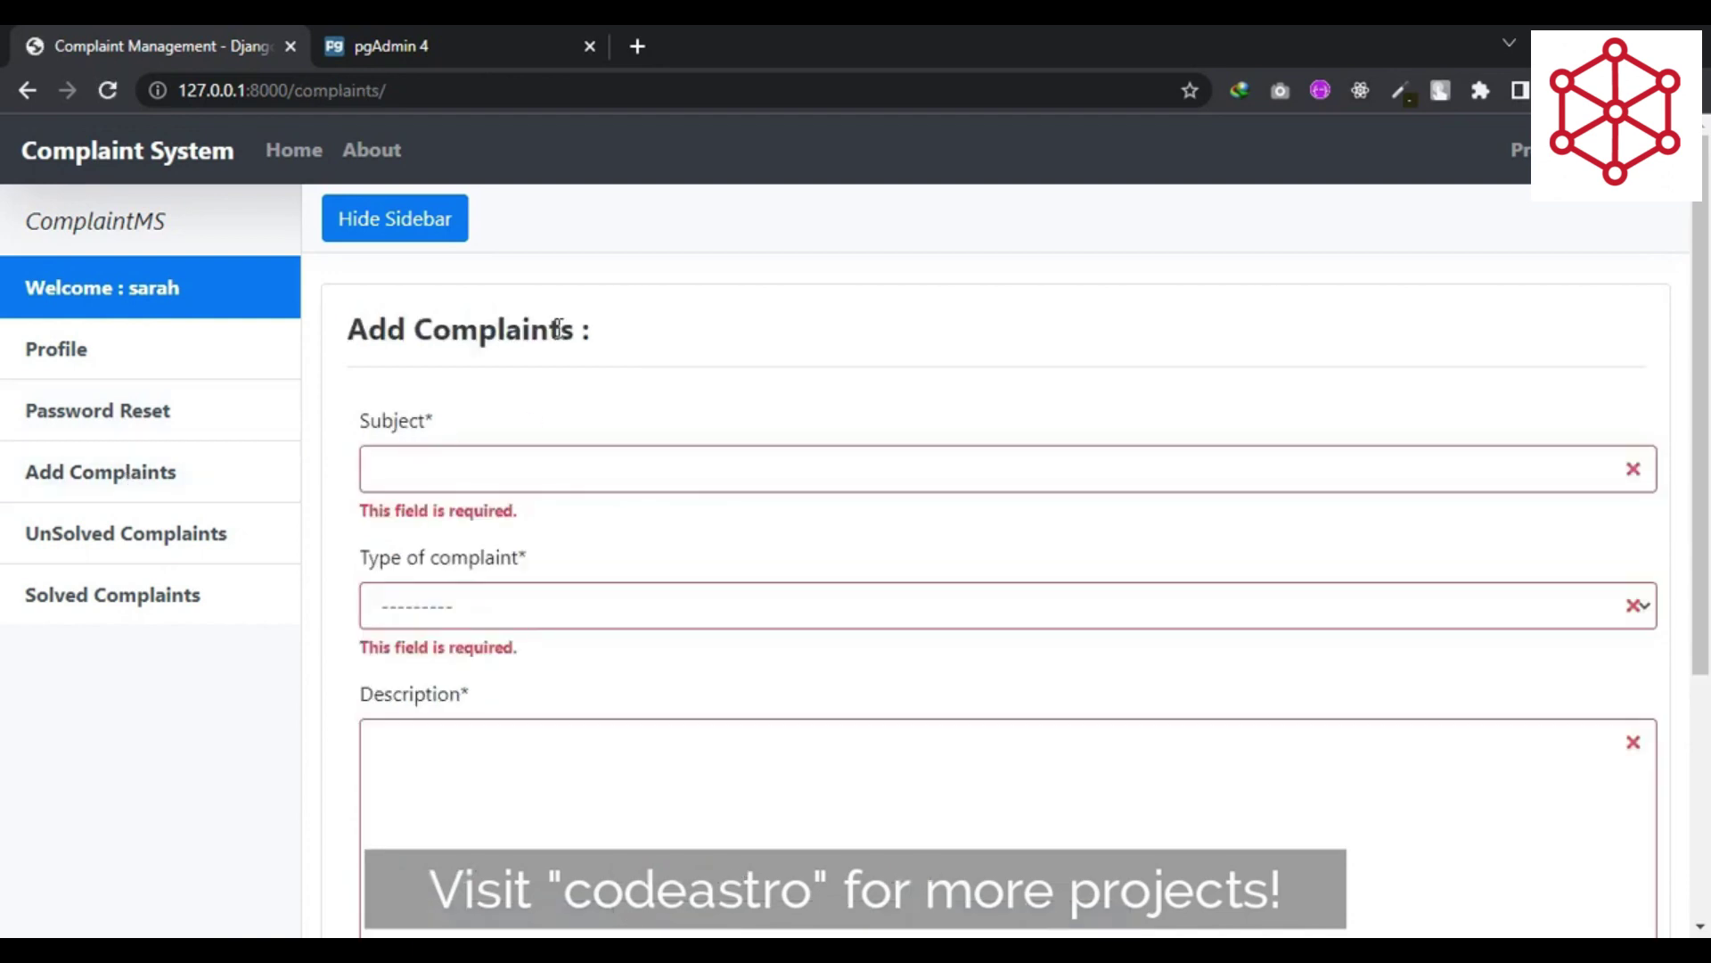
key(Tab)
text(Demo Subje)
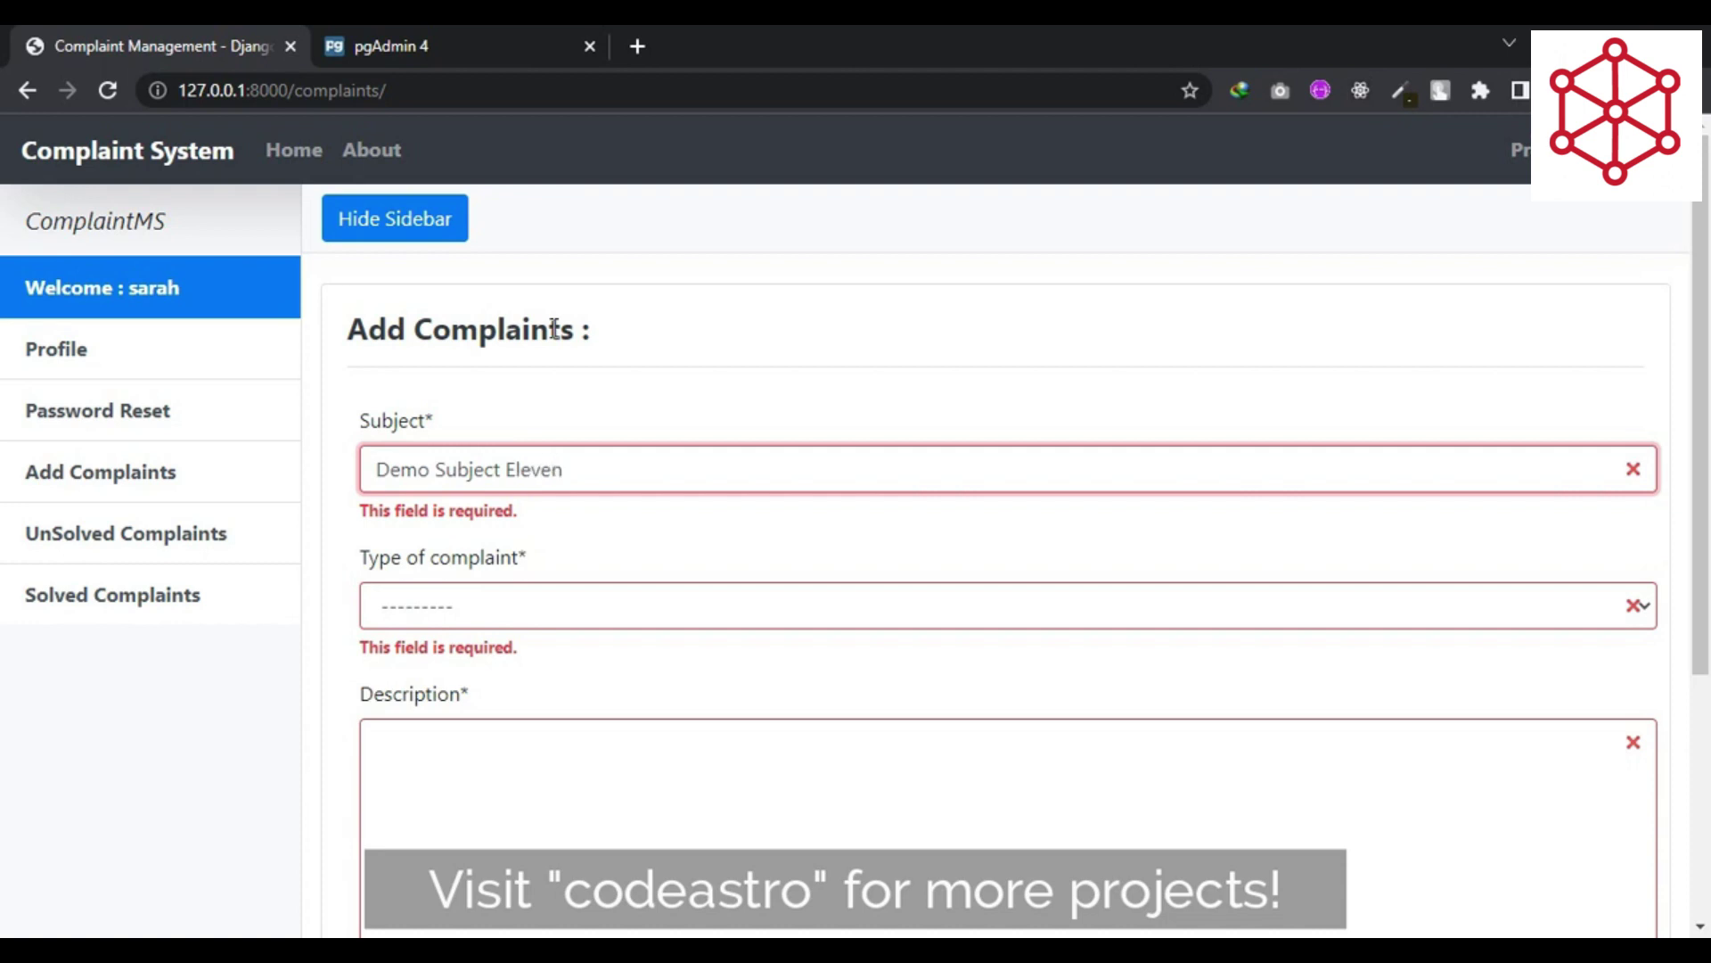
key(Tab)
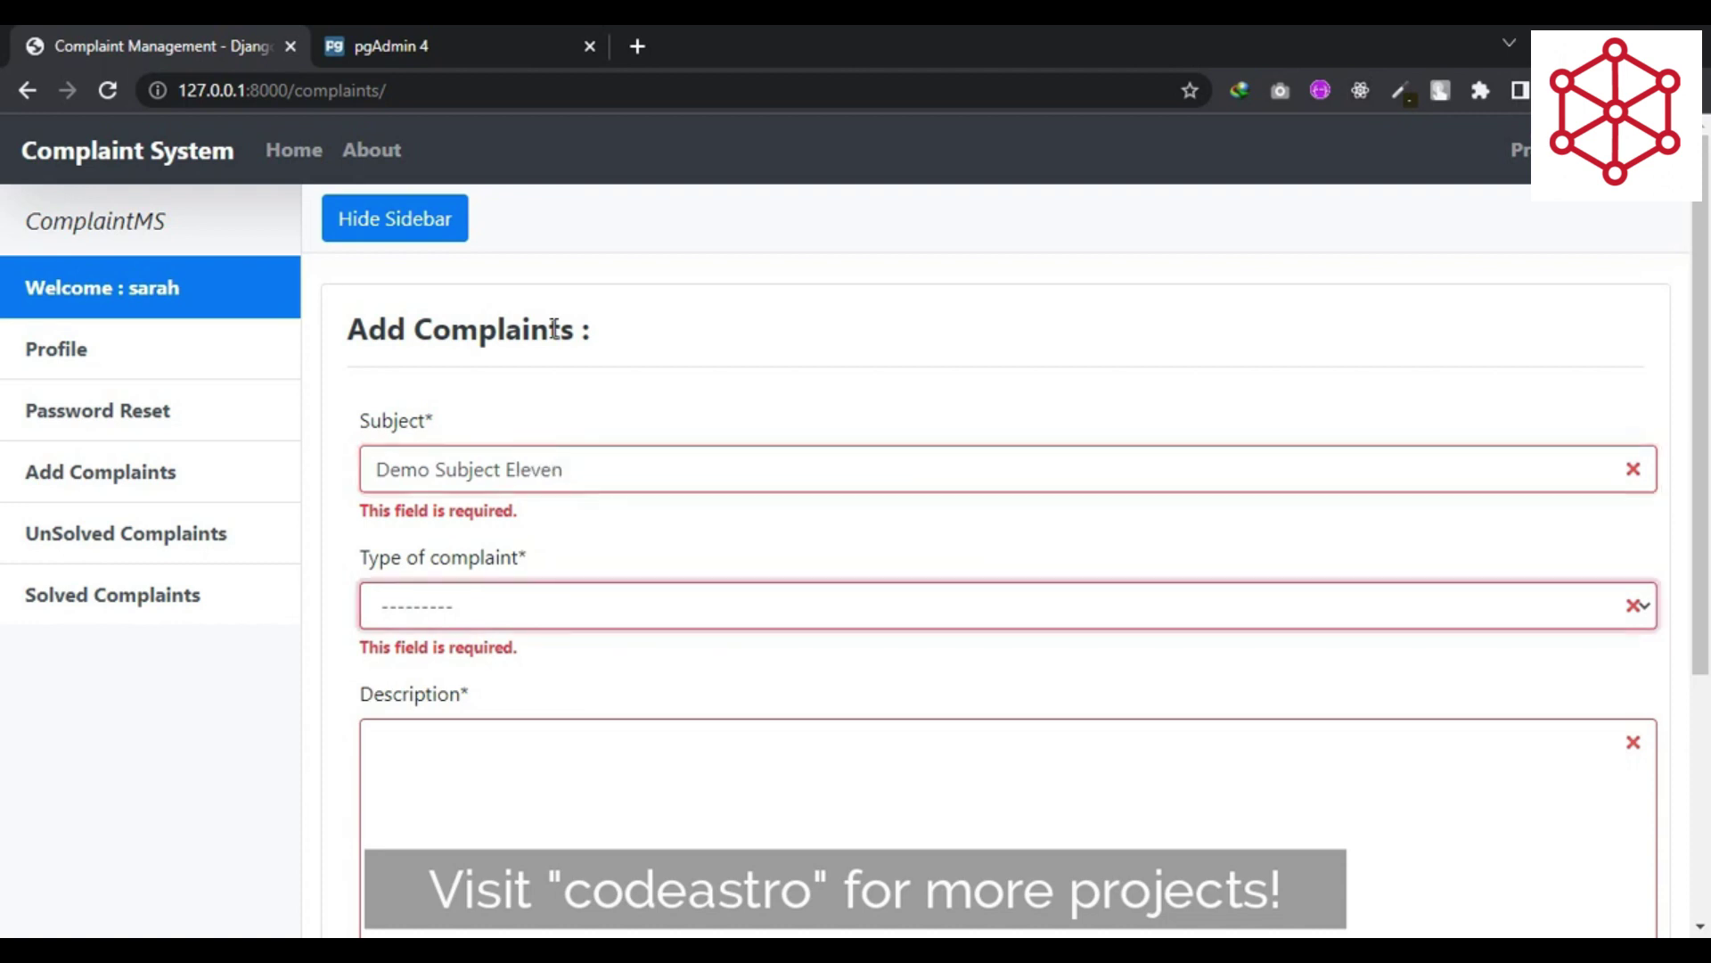
click(560, 610)
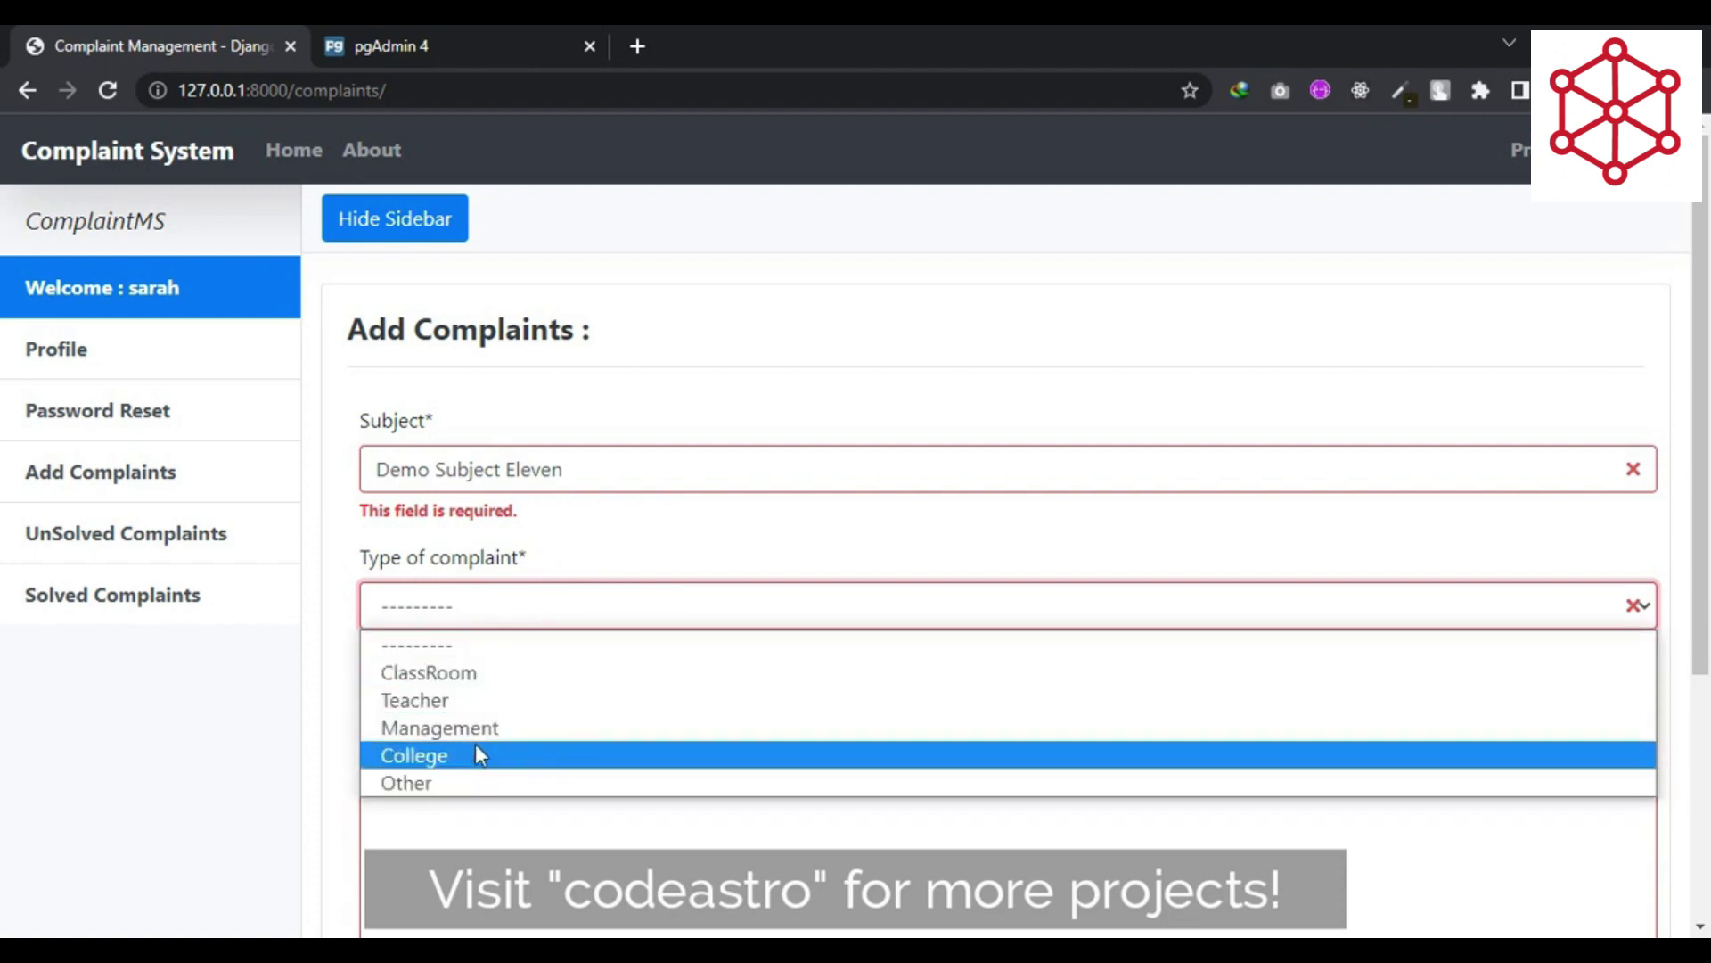
click(502, 729)
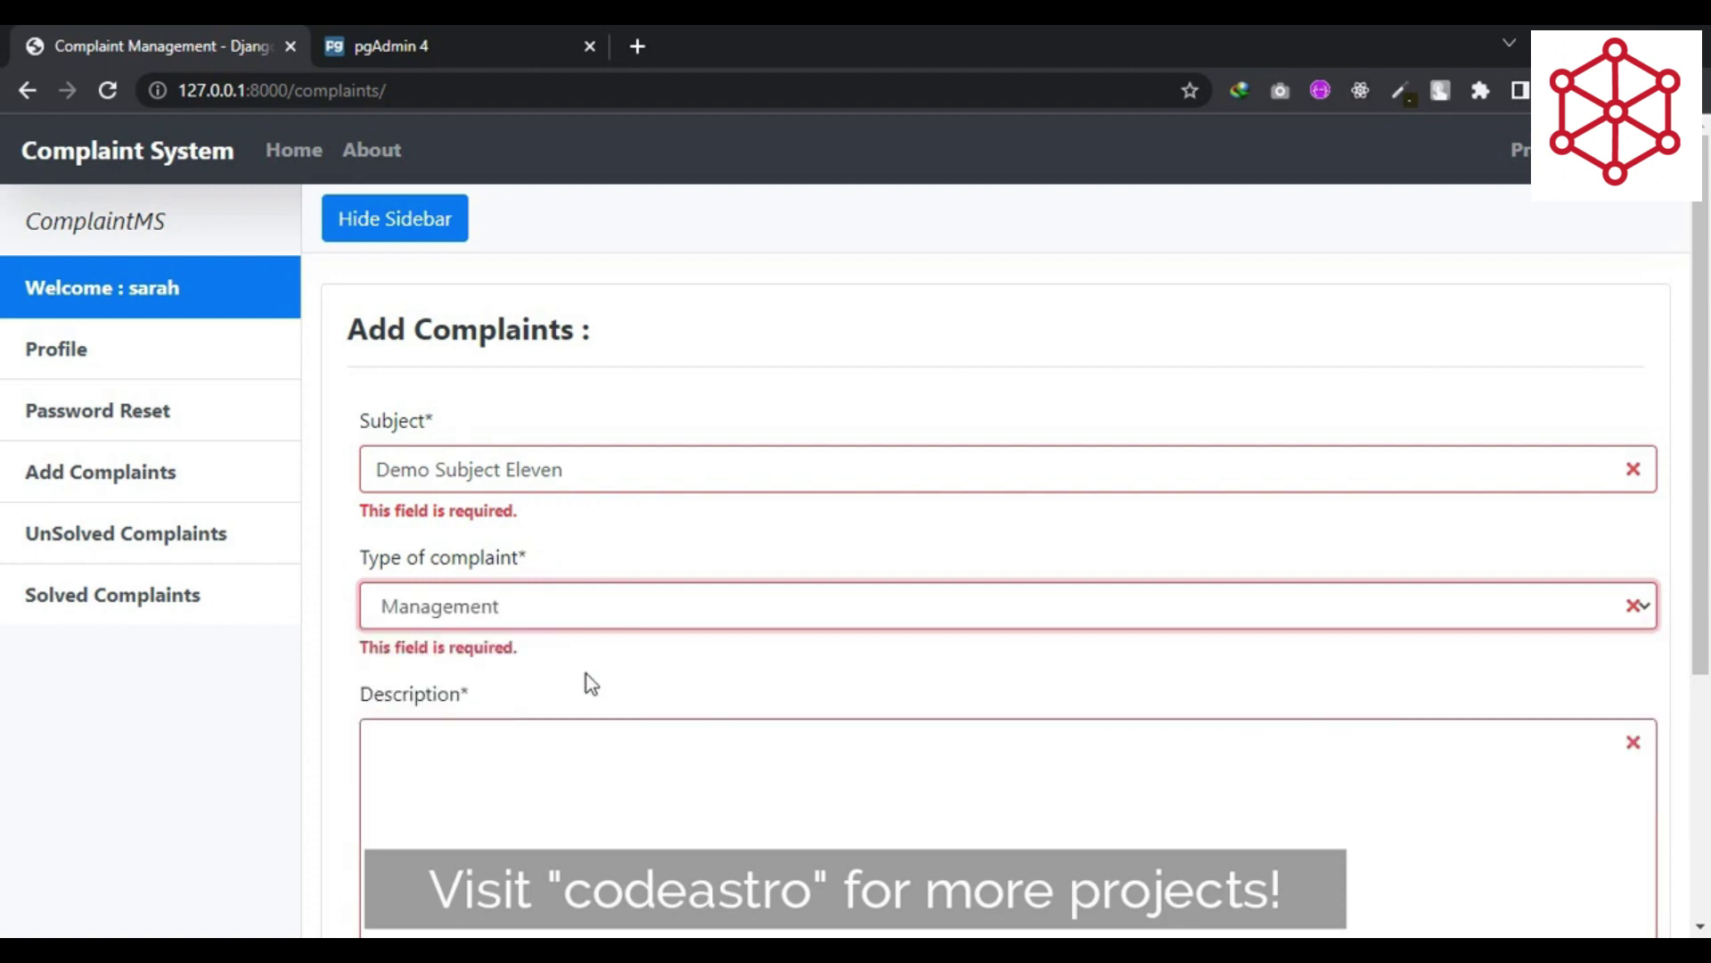
key(Tab)
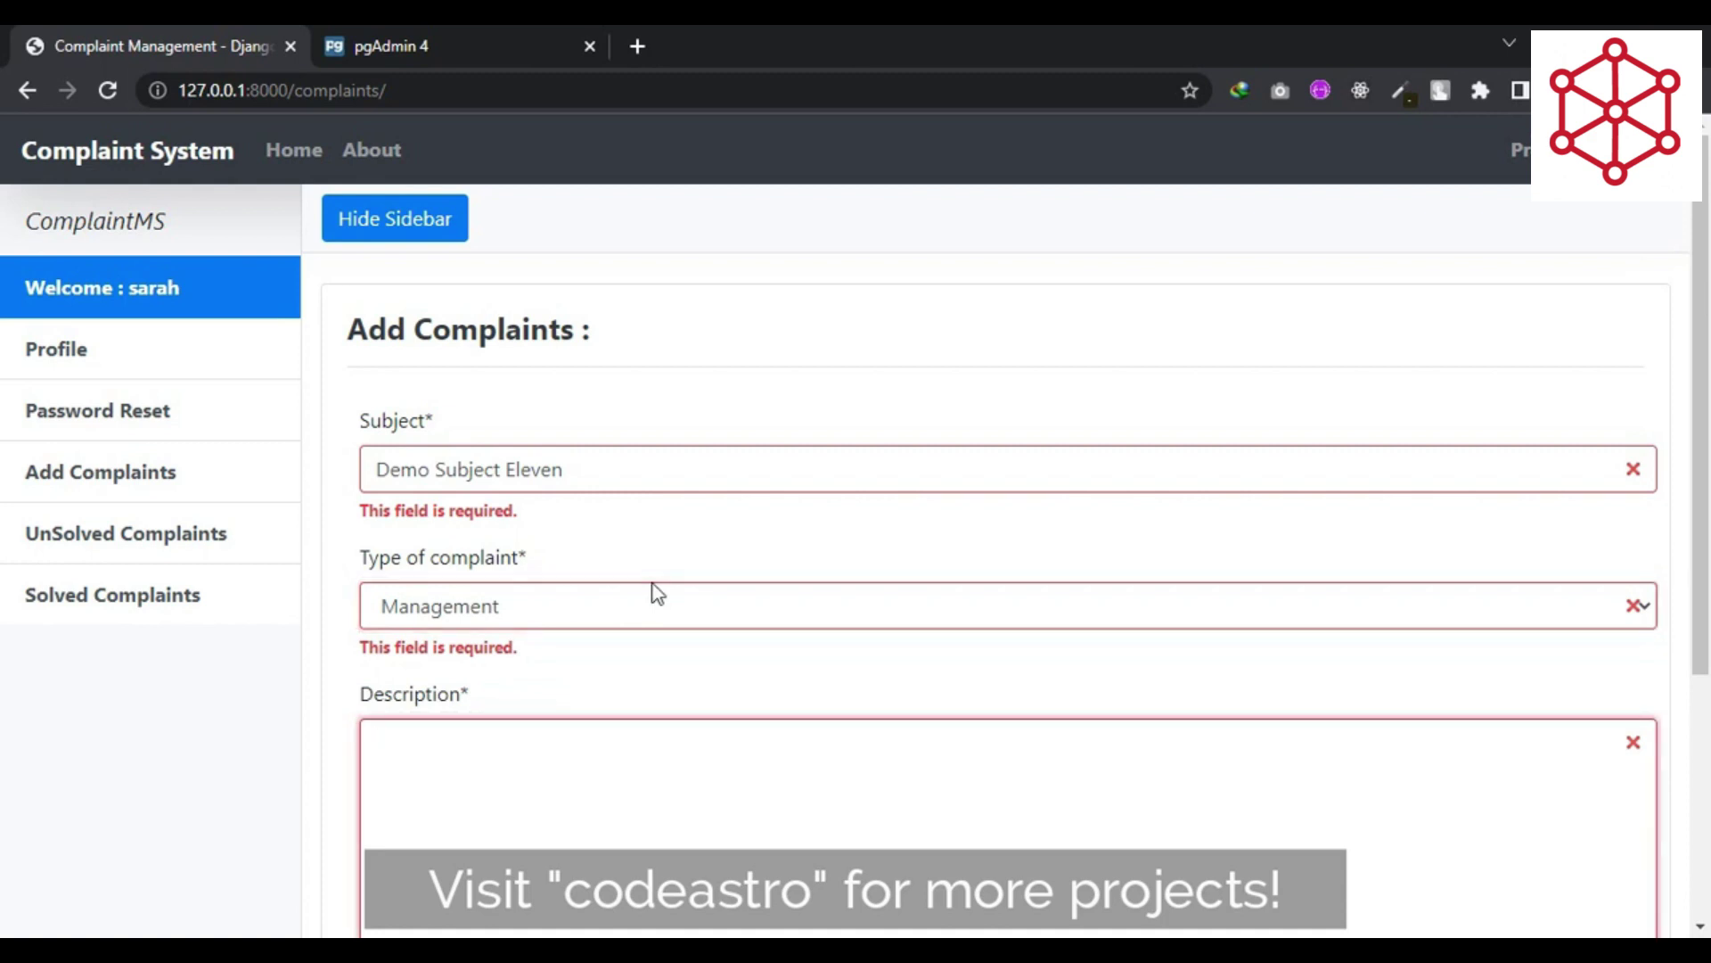
- Fill the description with the demo testing sentence pasted several times, then submit
text(This is a demo complaint for te)
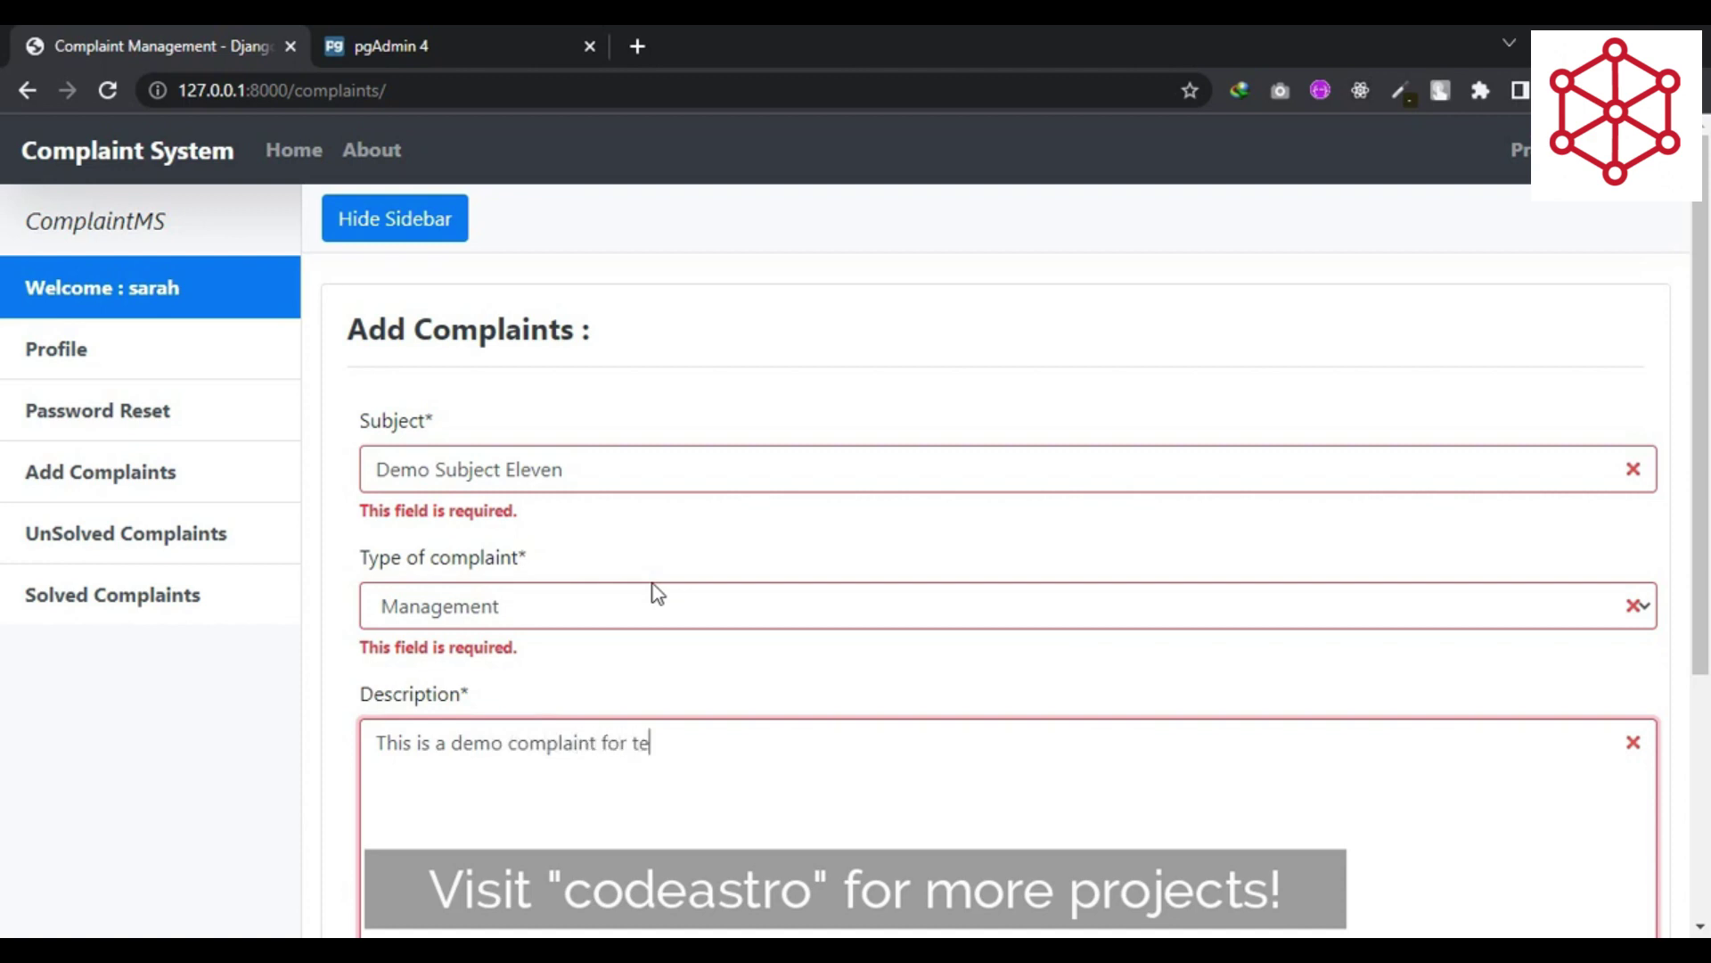
text(sting purpose.)
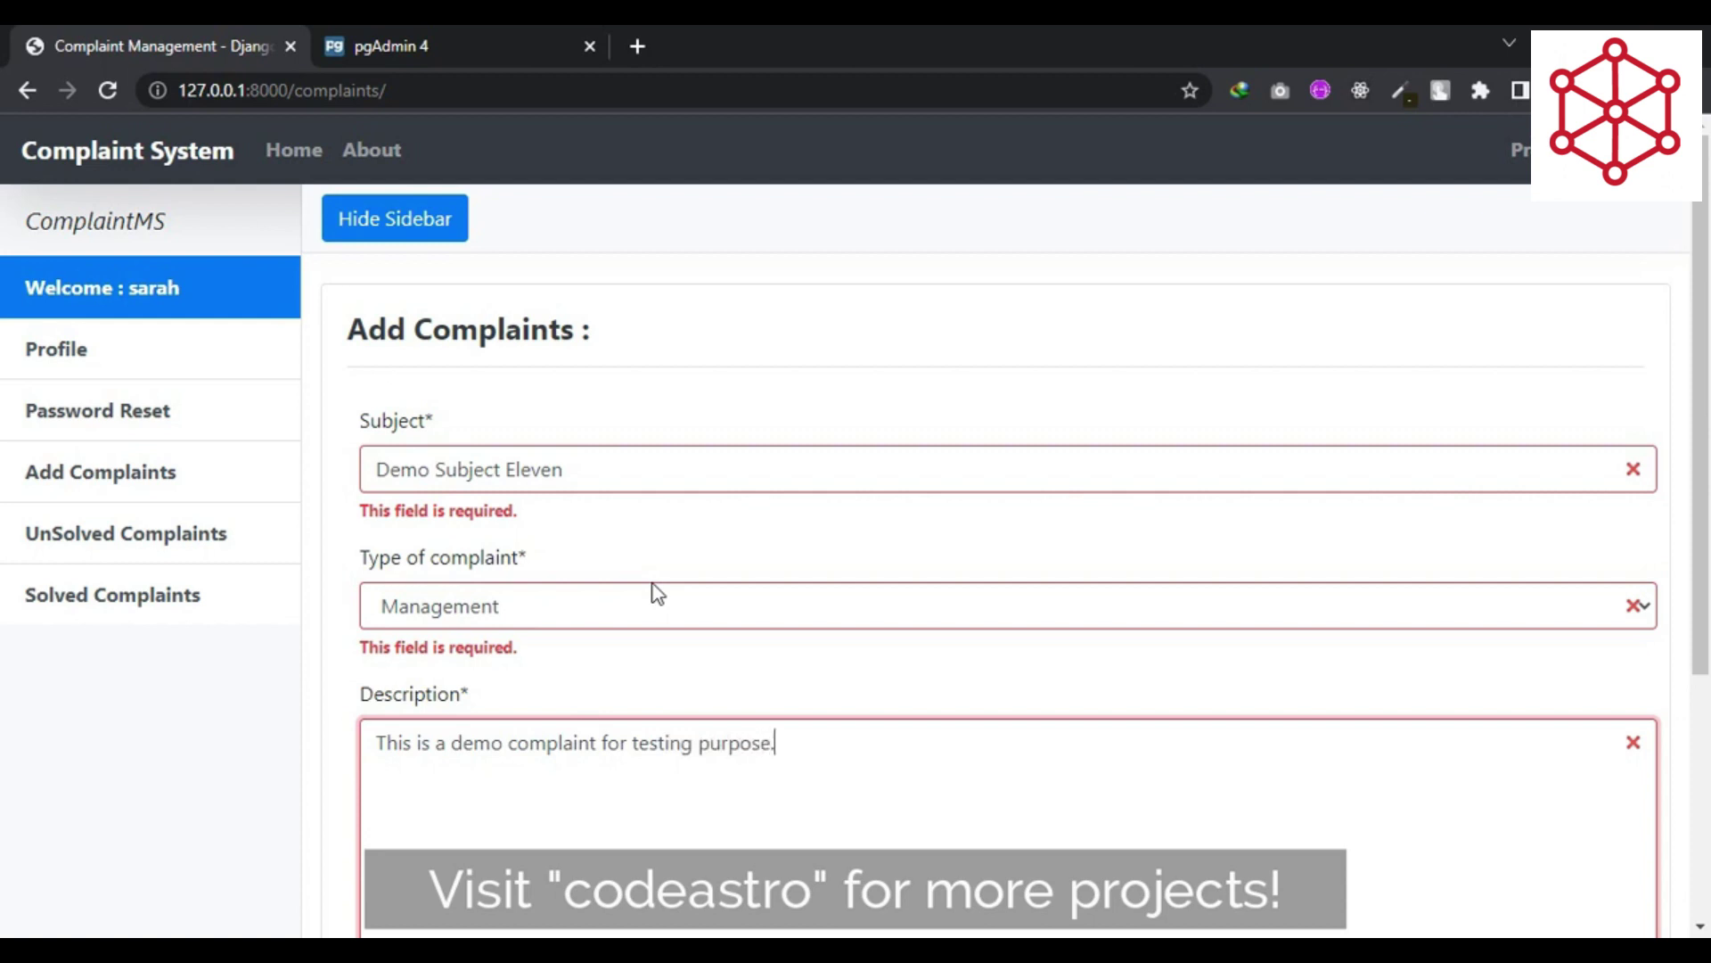
key(ctrl+a)
key(ctrl+c)
key(Right)
key(ctrl+v)
key(ctrl+v)
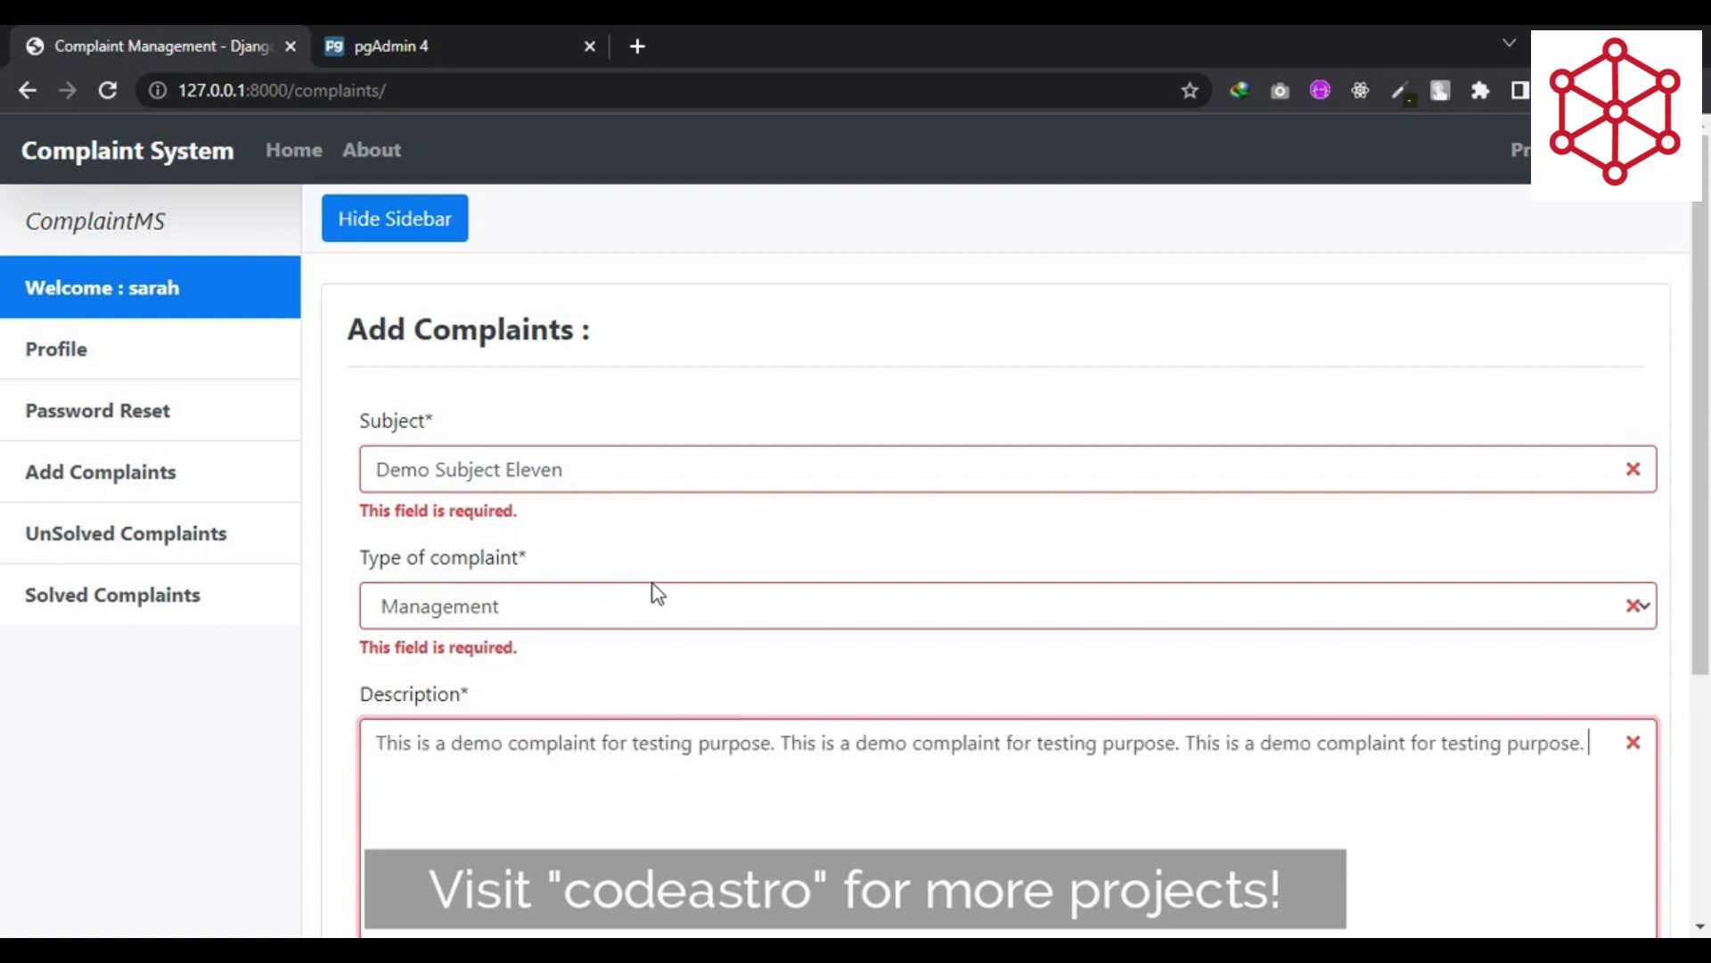
key(ctrl+v)
key(ctrl+v)
key(ctrl+v)
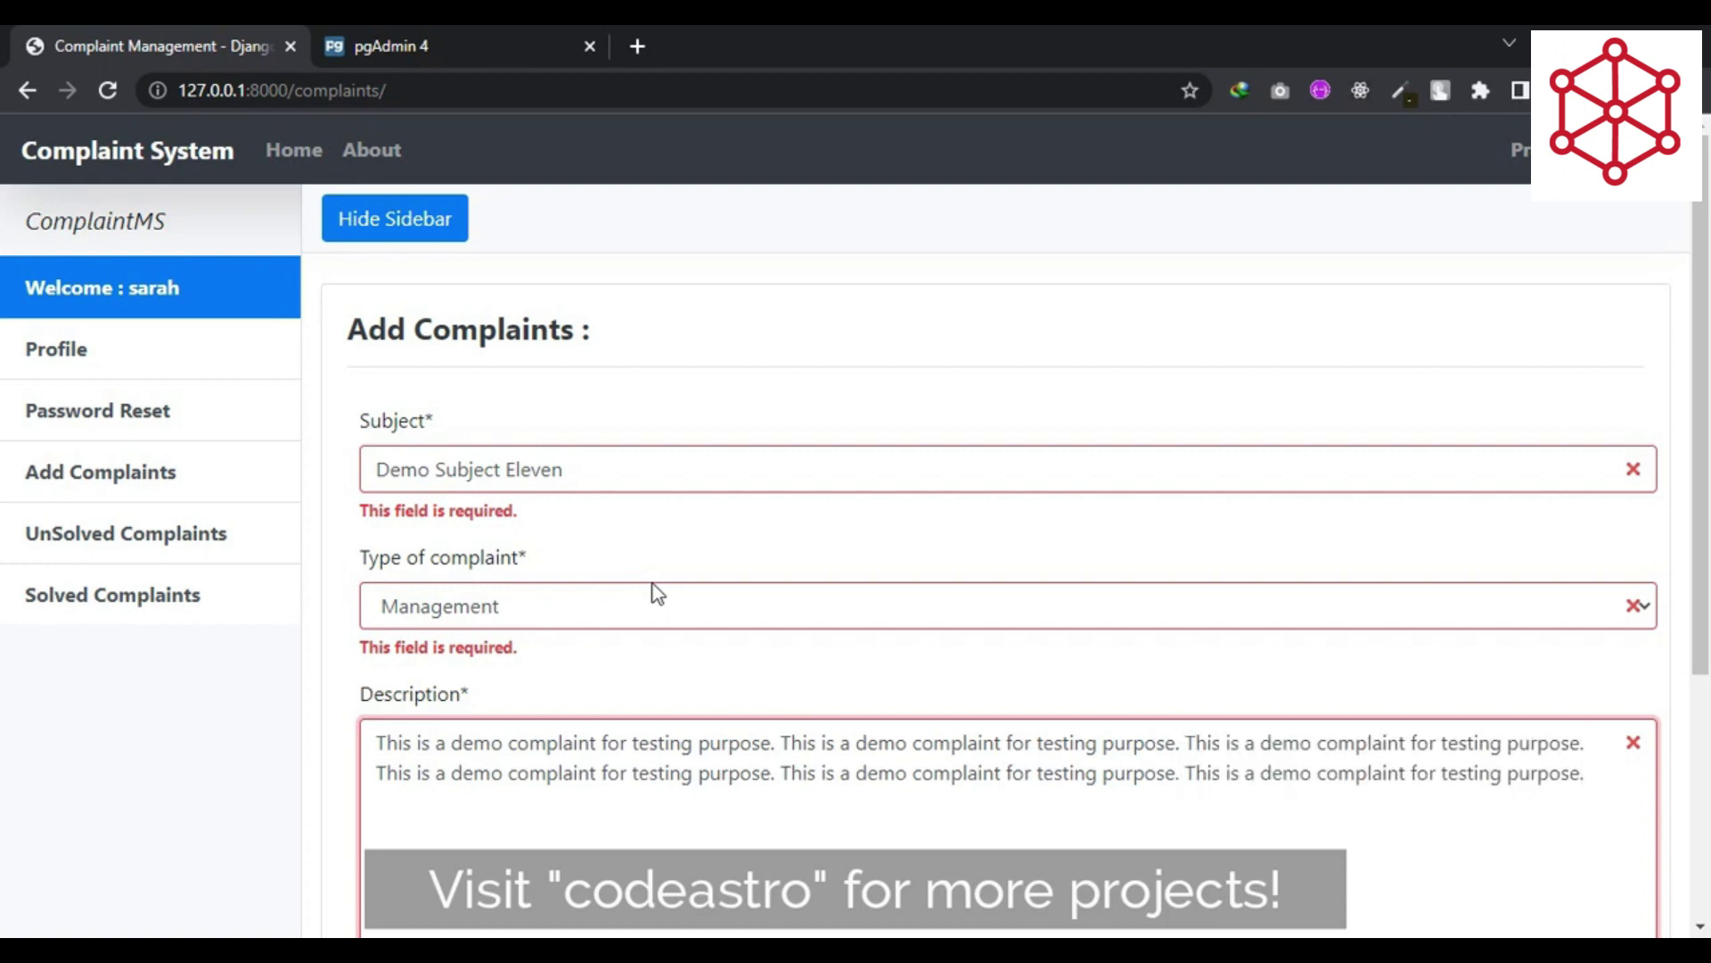
key(ctrl+v)
key(ctrl+v)
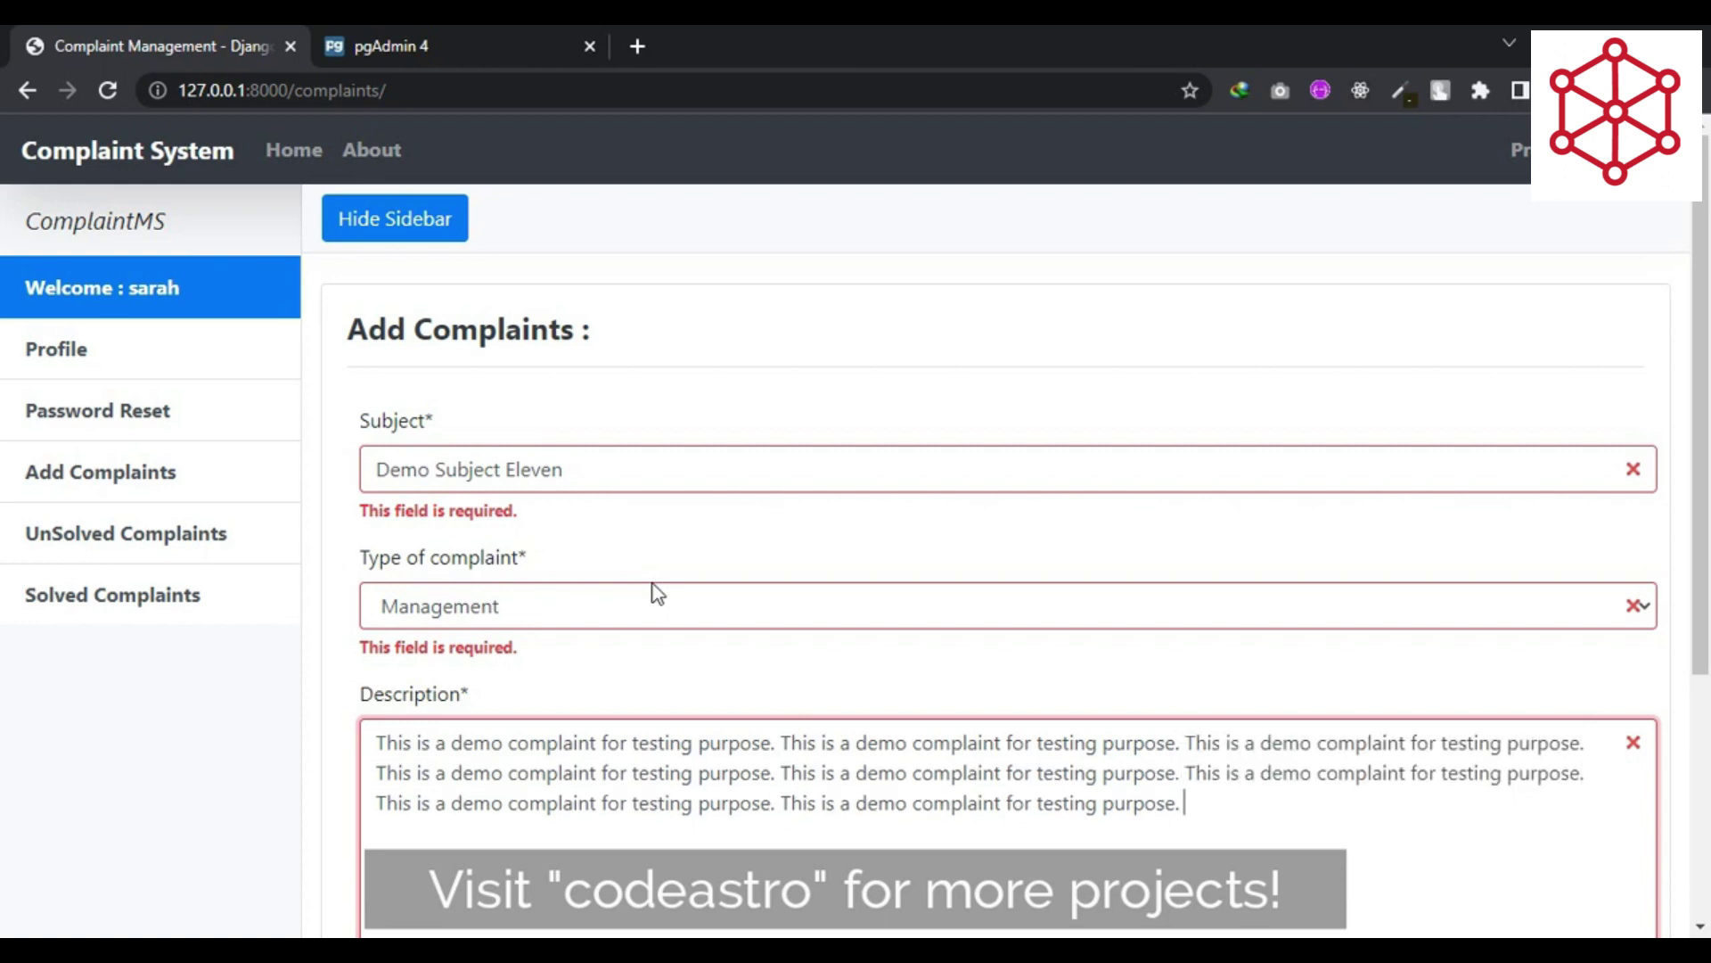
key(ctrl+v)
scroll(658, 592, down, 3)
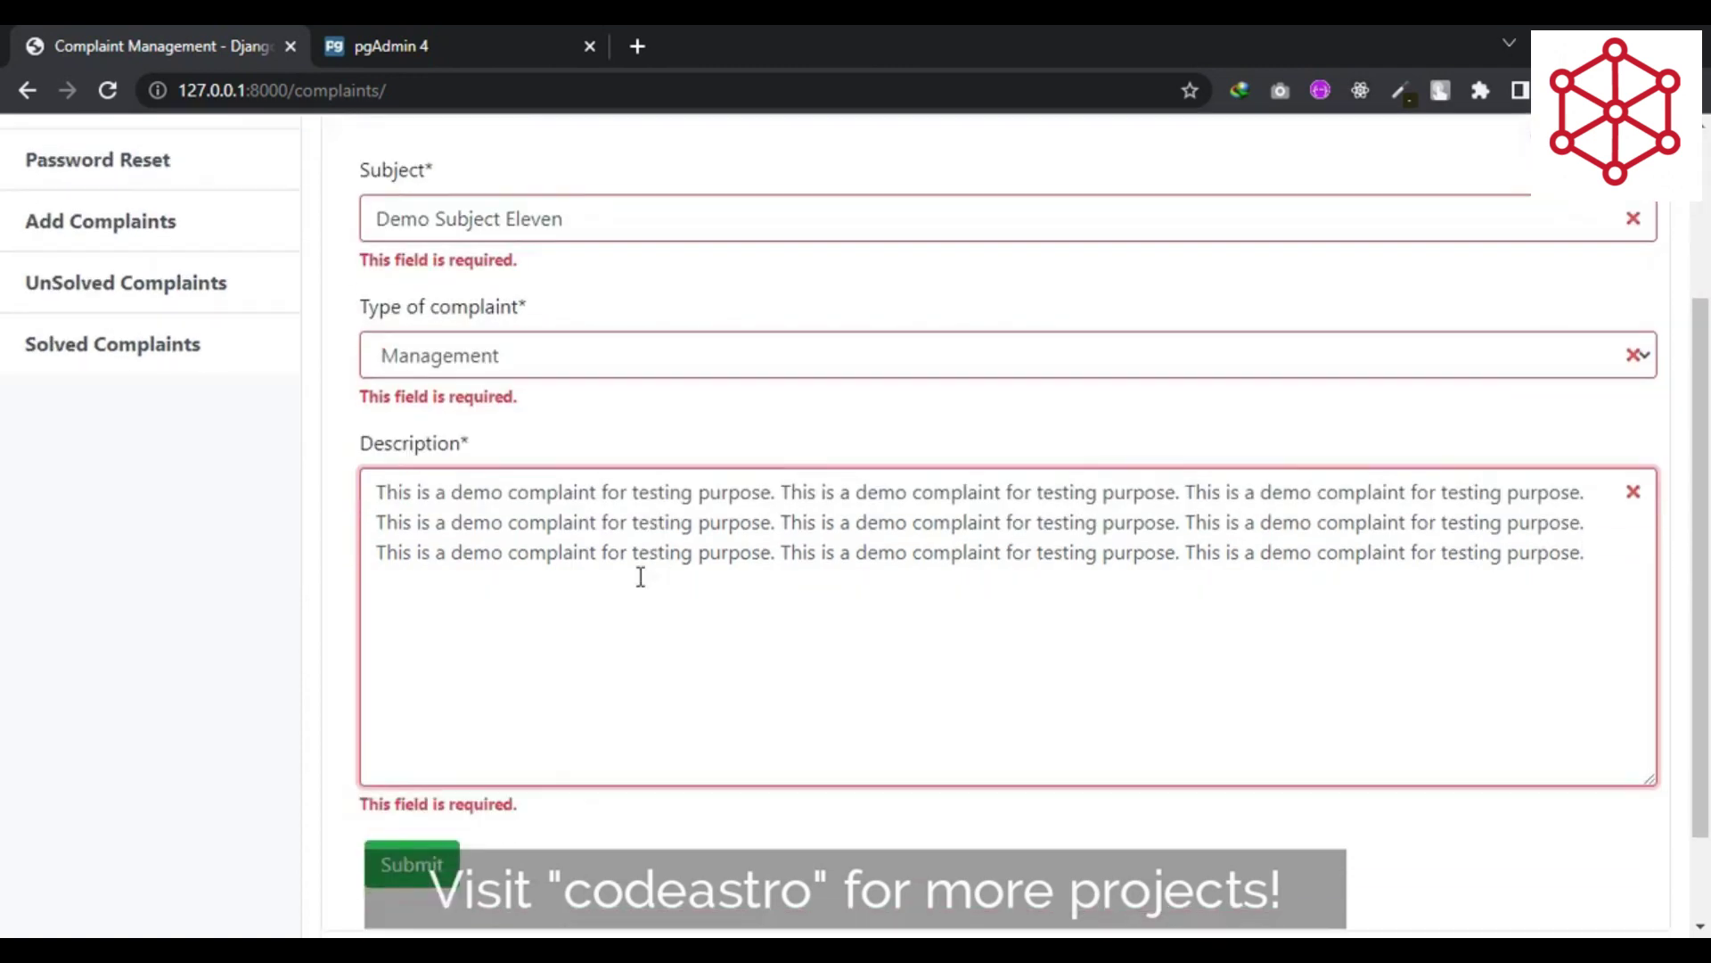
click(422, 879)
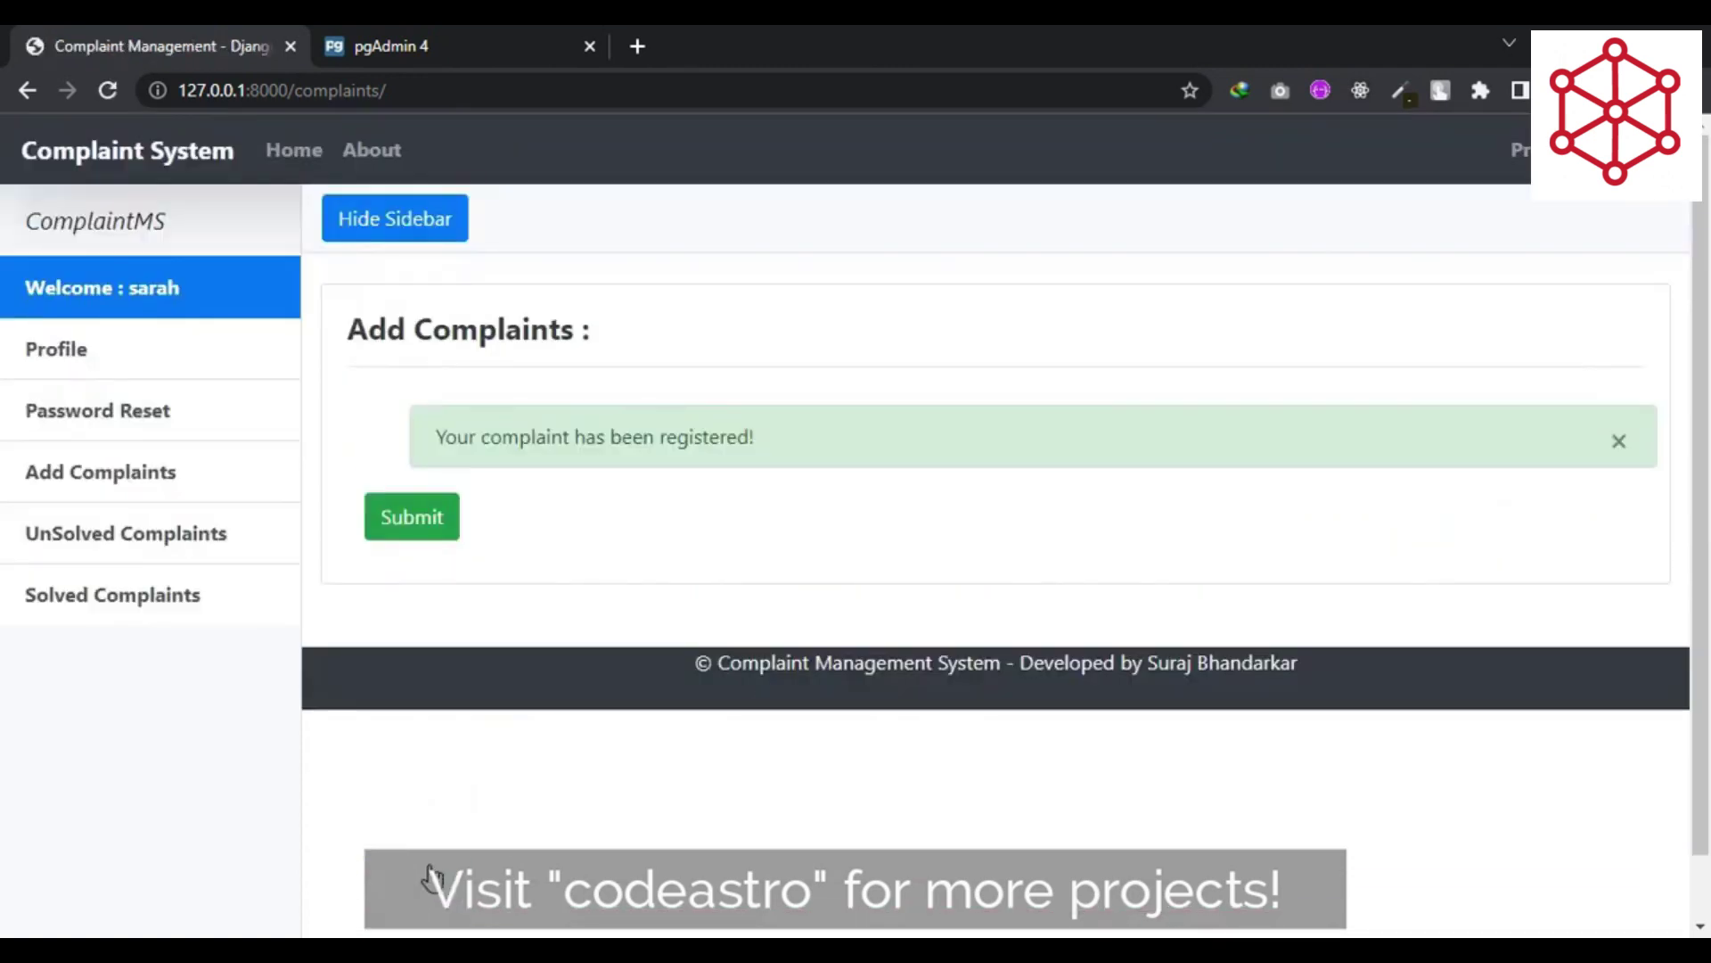
- Note the registration confirmation and go to the UnSolved Complaints list
drag(447, 435, 820, 446)
click(703, 439)
click(91, 546)
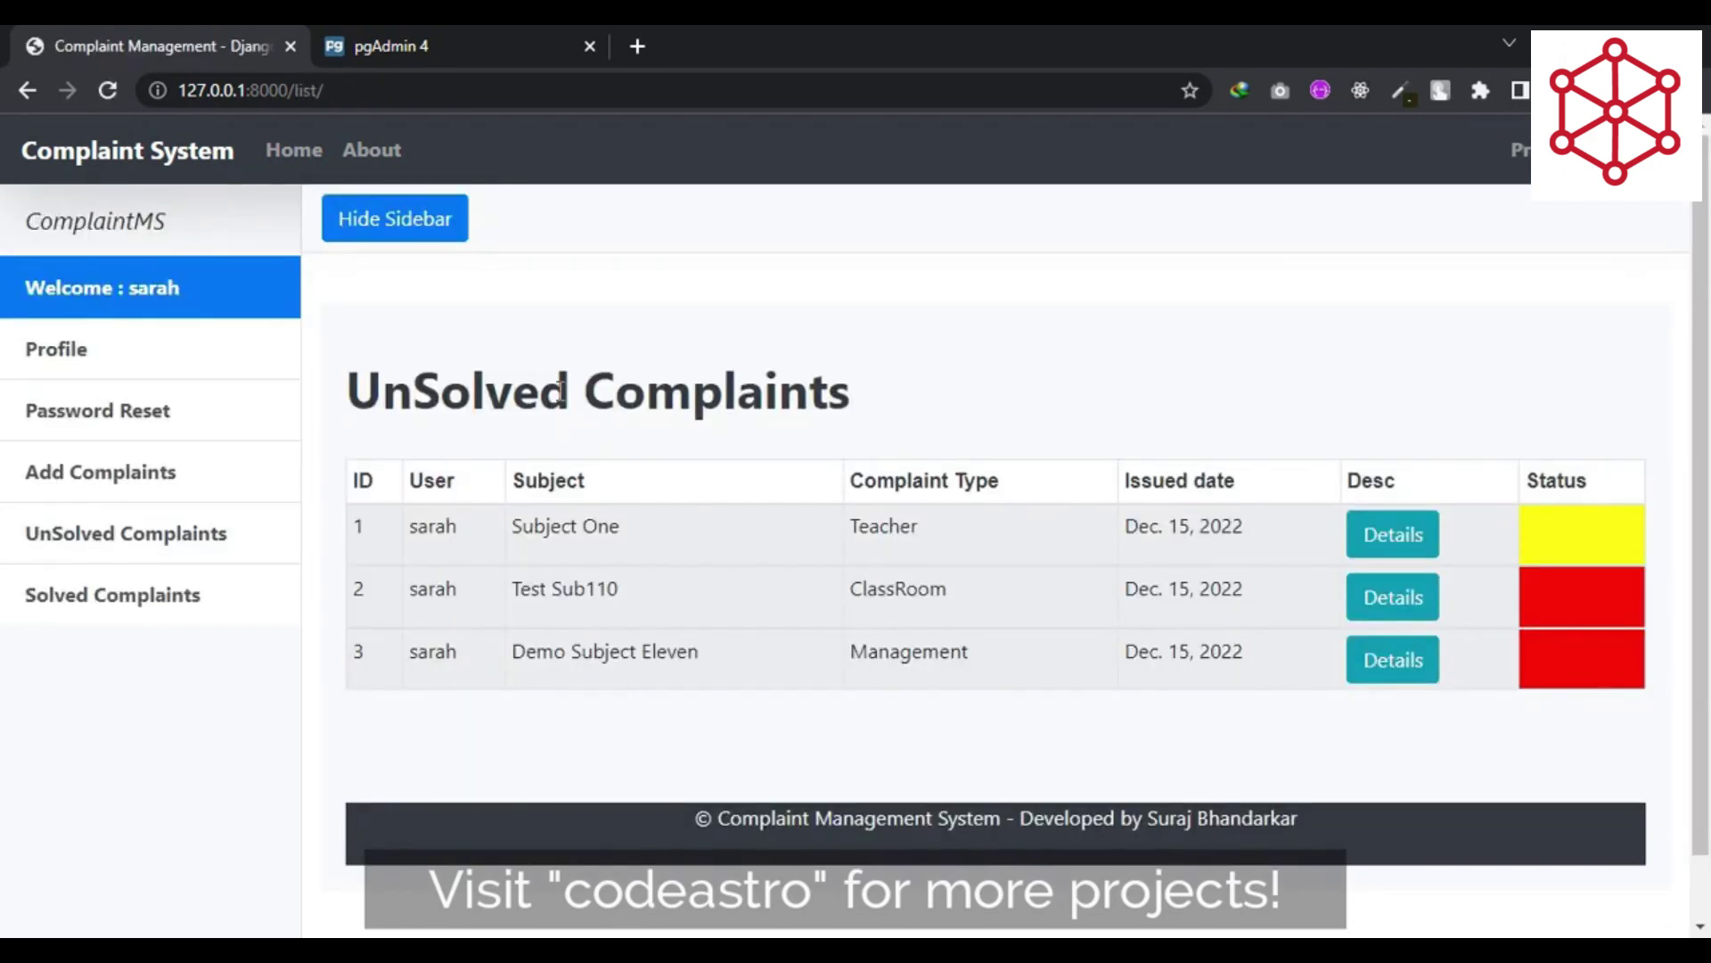
drag(352, 399, 949, 409)
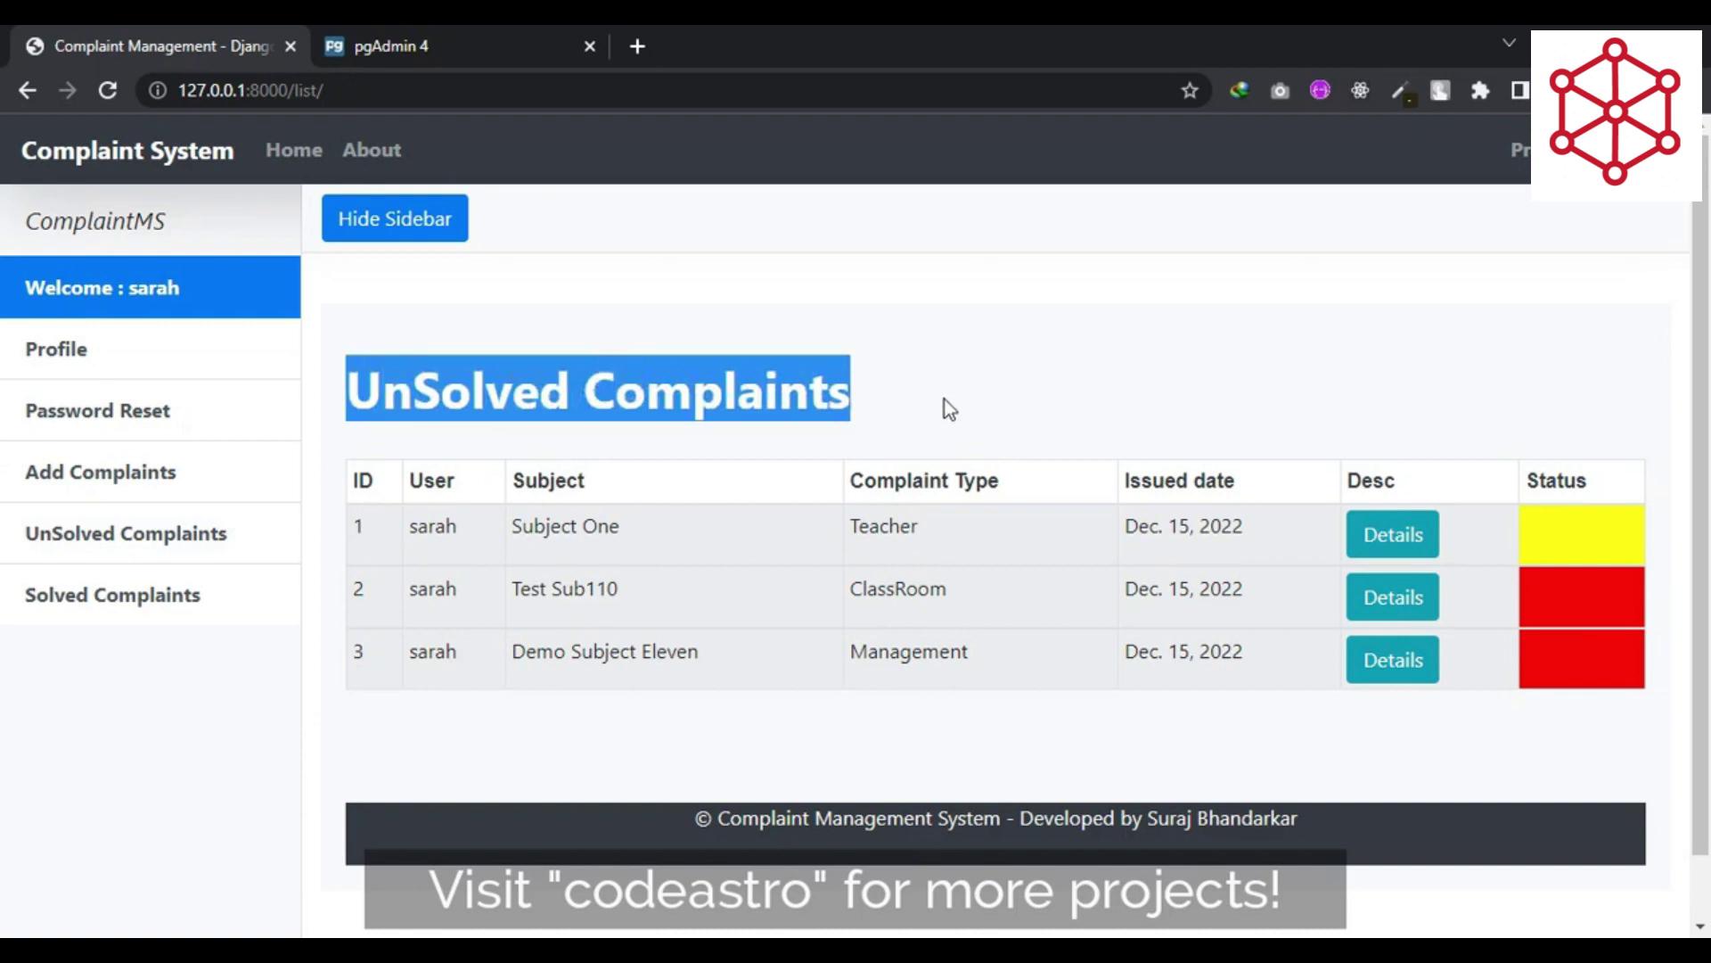
click(770, 398)
- Hide the sidebar and inspect the Teacher, ClassRoom and Management rows
click(409, 230)
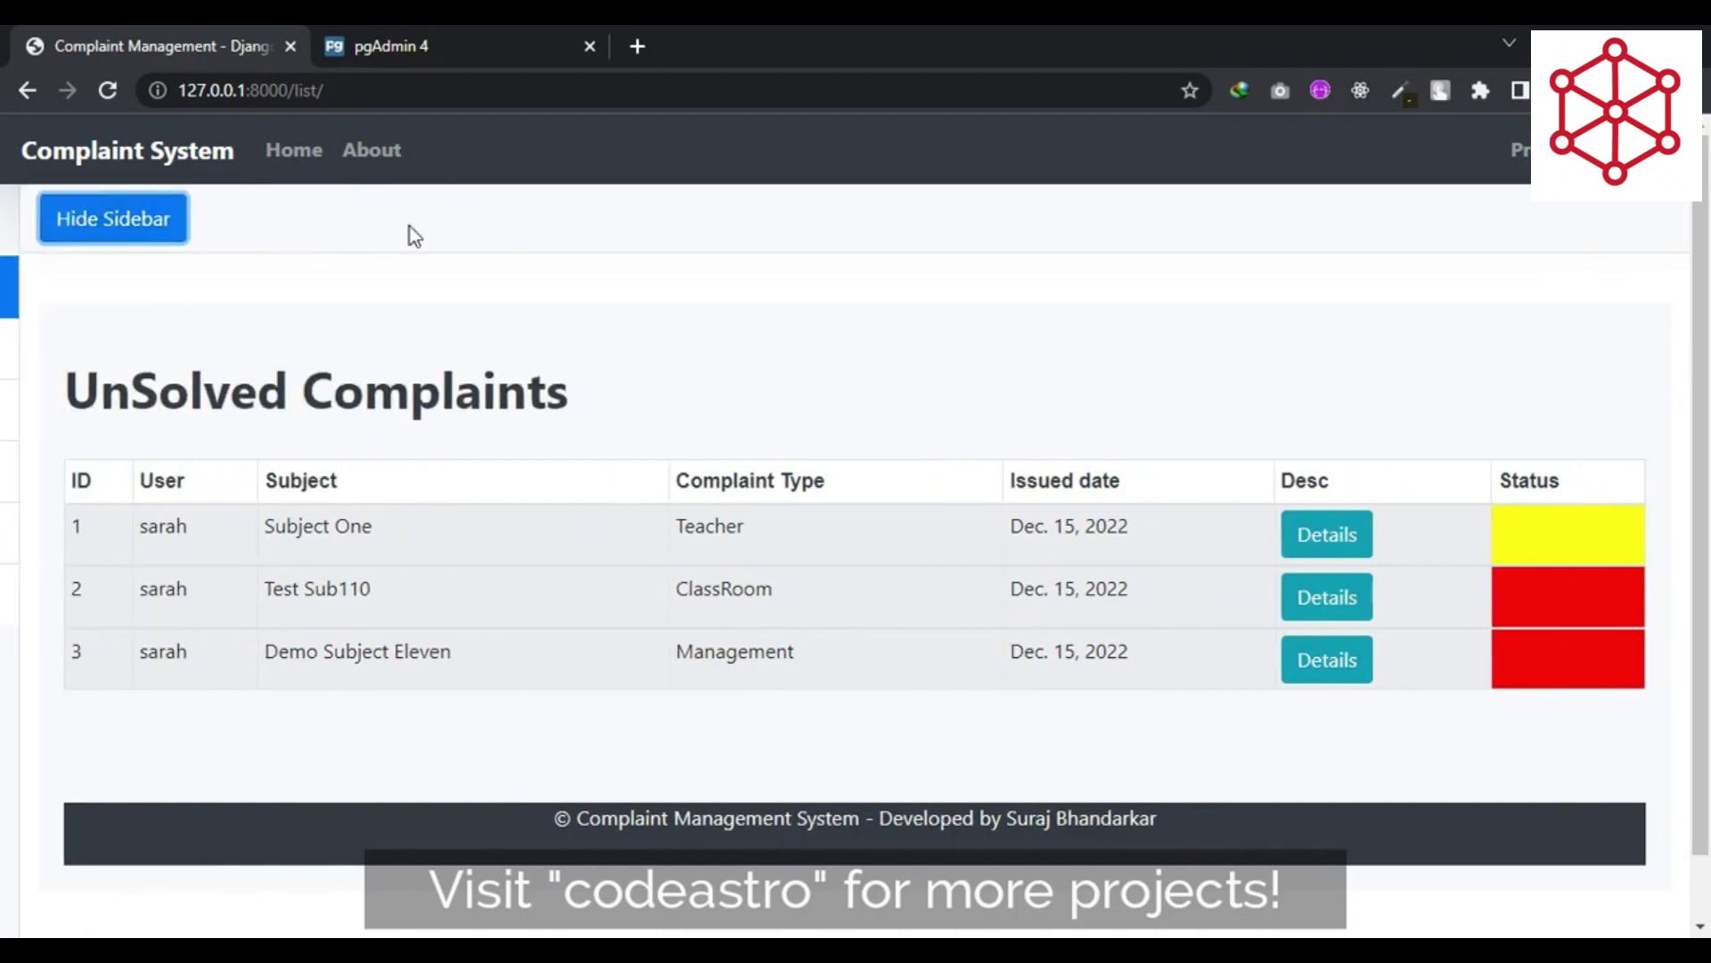
double_click(145, 527)
click(698, 529)
double_click(698, 527)
click(704, 586)
double_click(709, 588)
double_click(751, 651)
click(1083, 532)
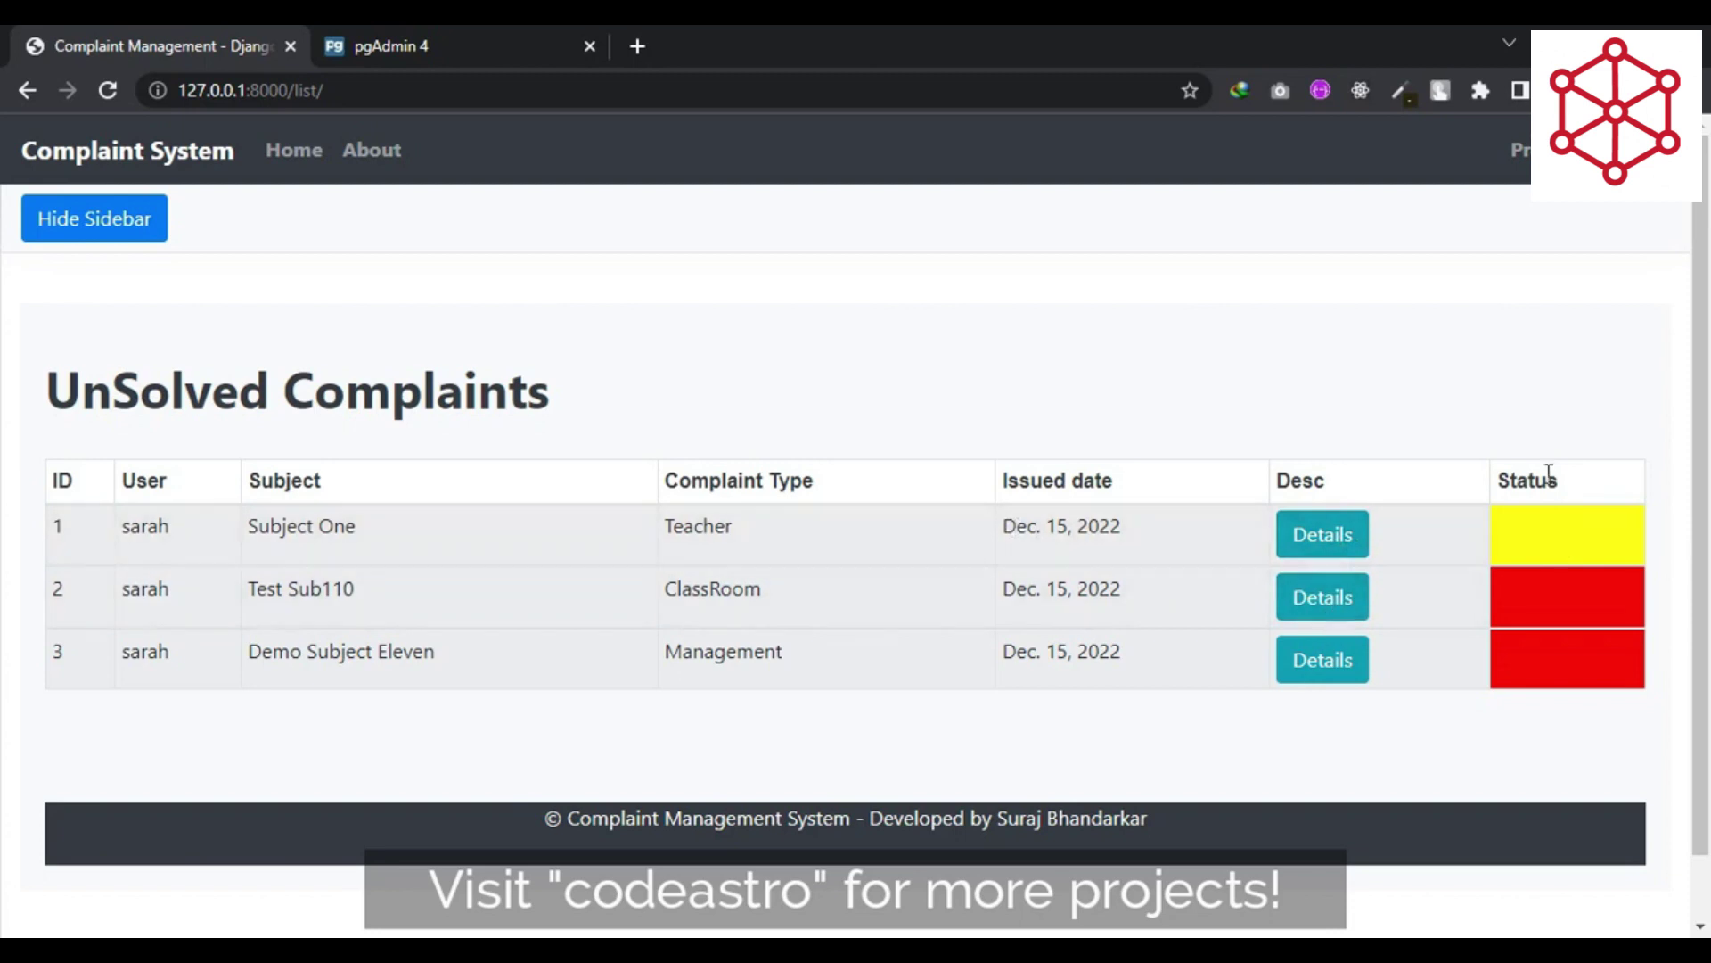
- Restore the sidebar, confirm Solved Complaints is empty, and return to UnSolved Complaints
click(137, 218)
click(148, 597)
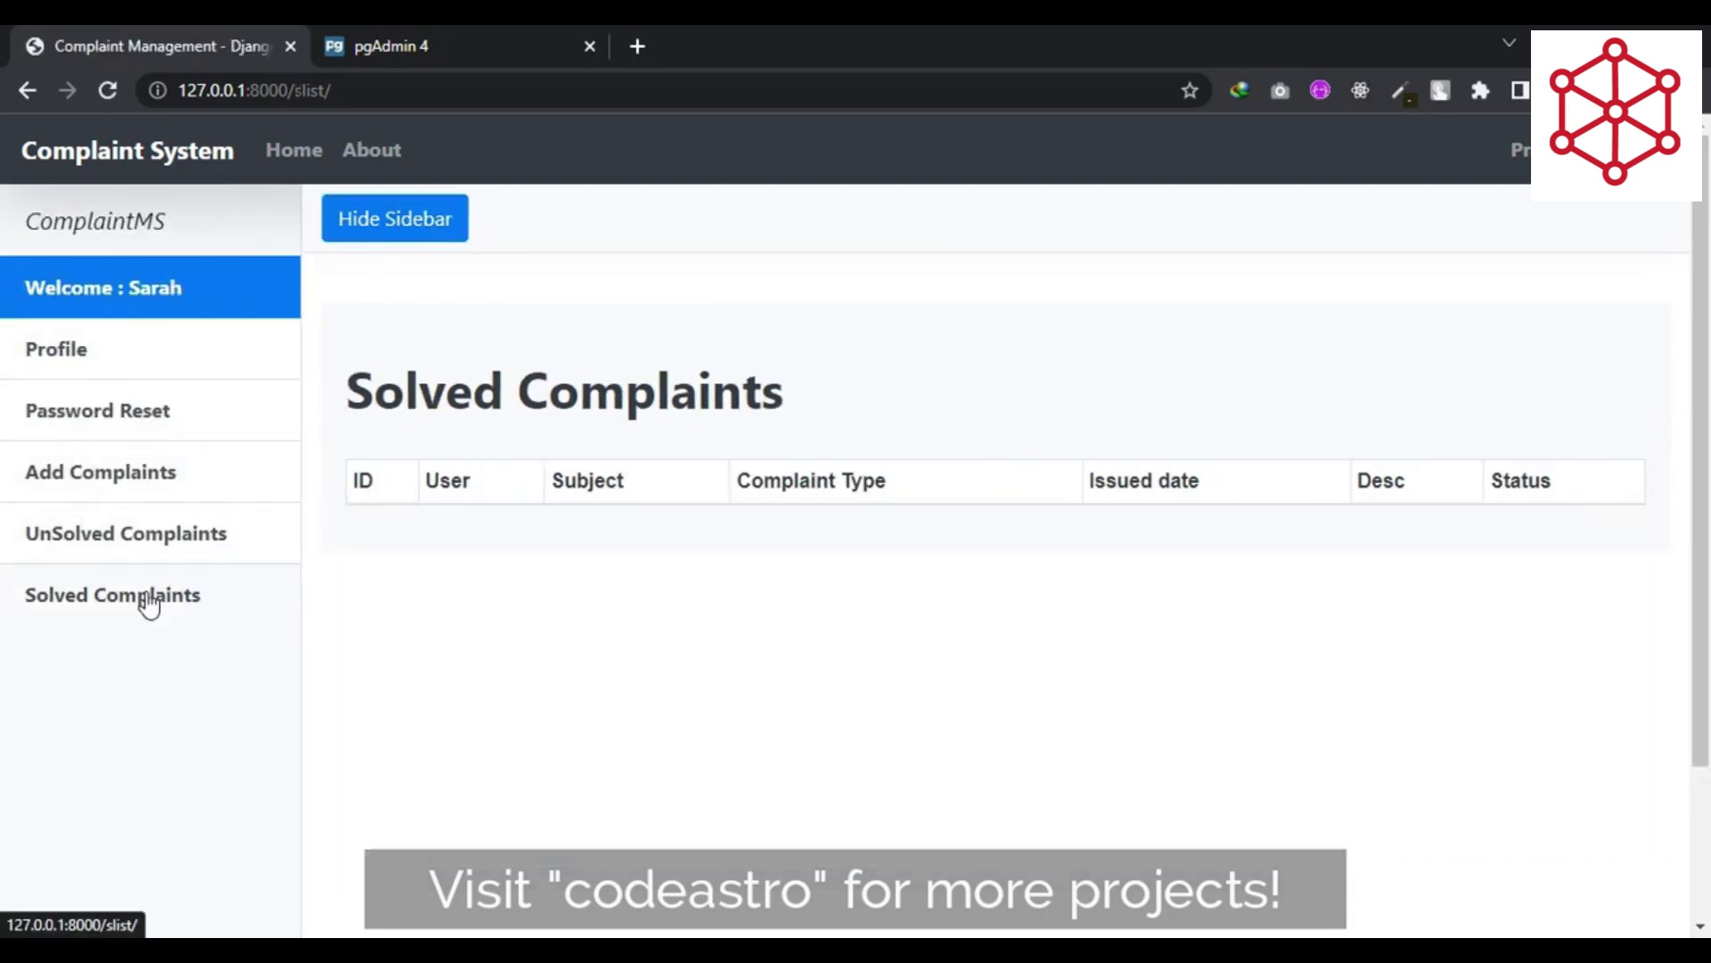
click(188, 539)
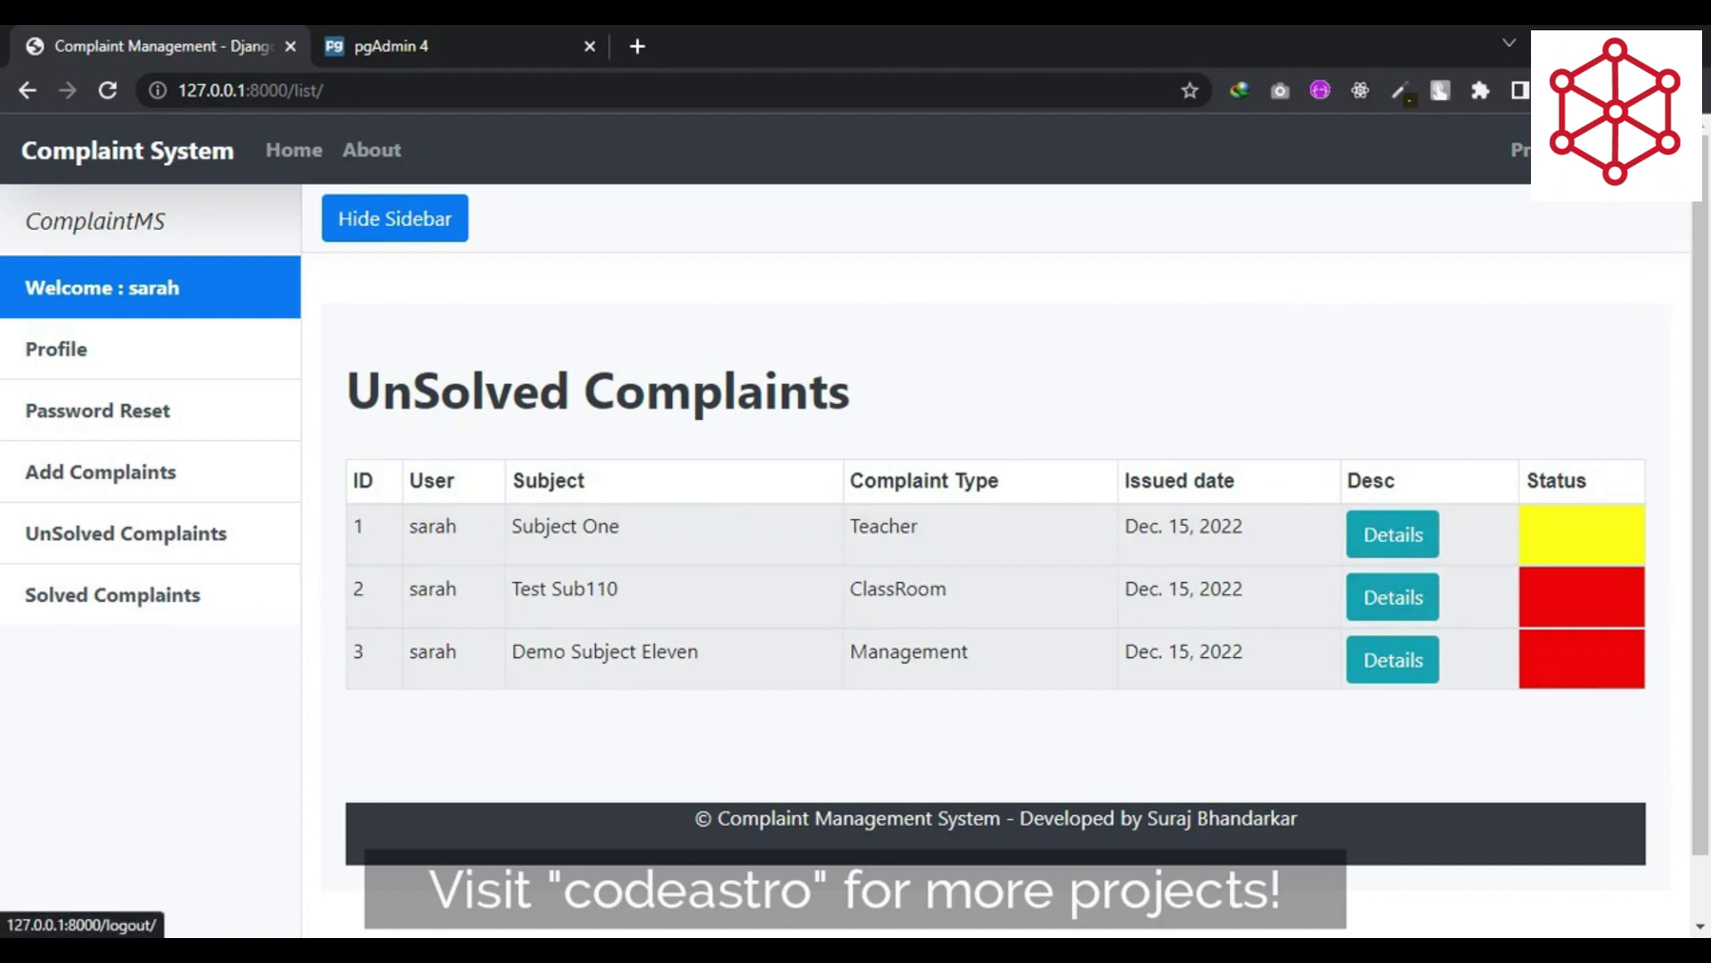
- Log out of the student account and log in again with the staff account
click(1490, 156)
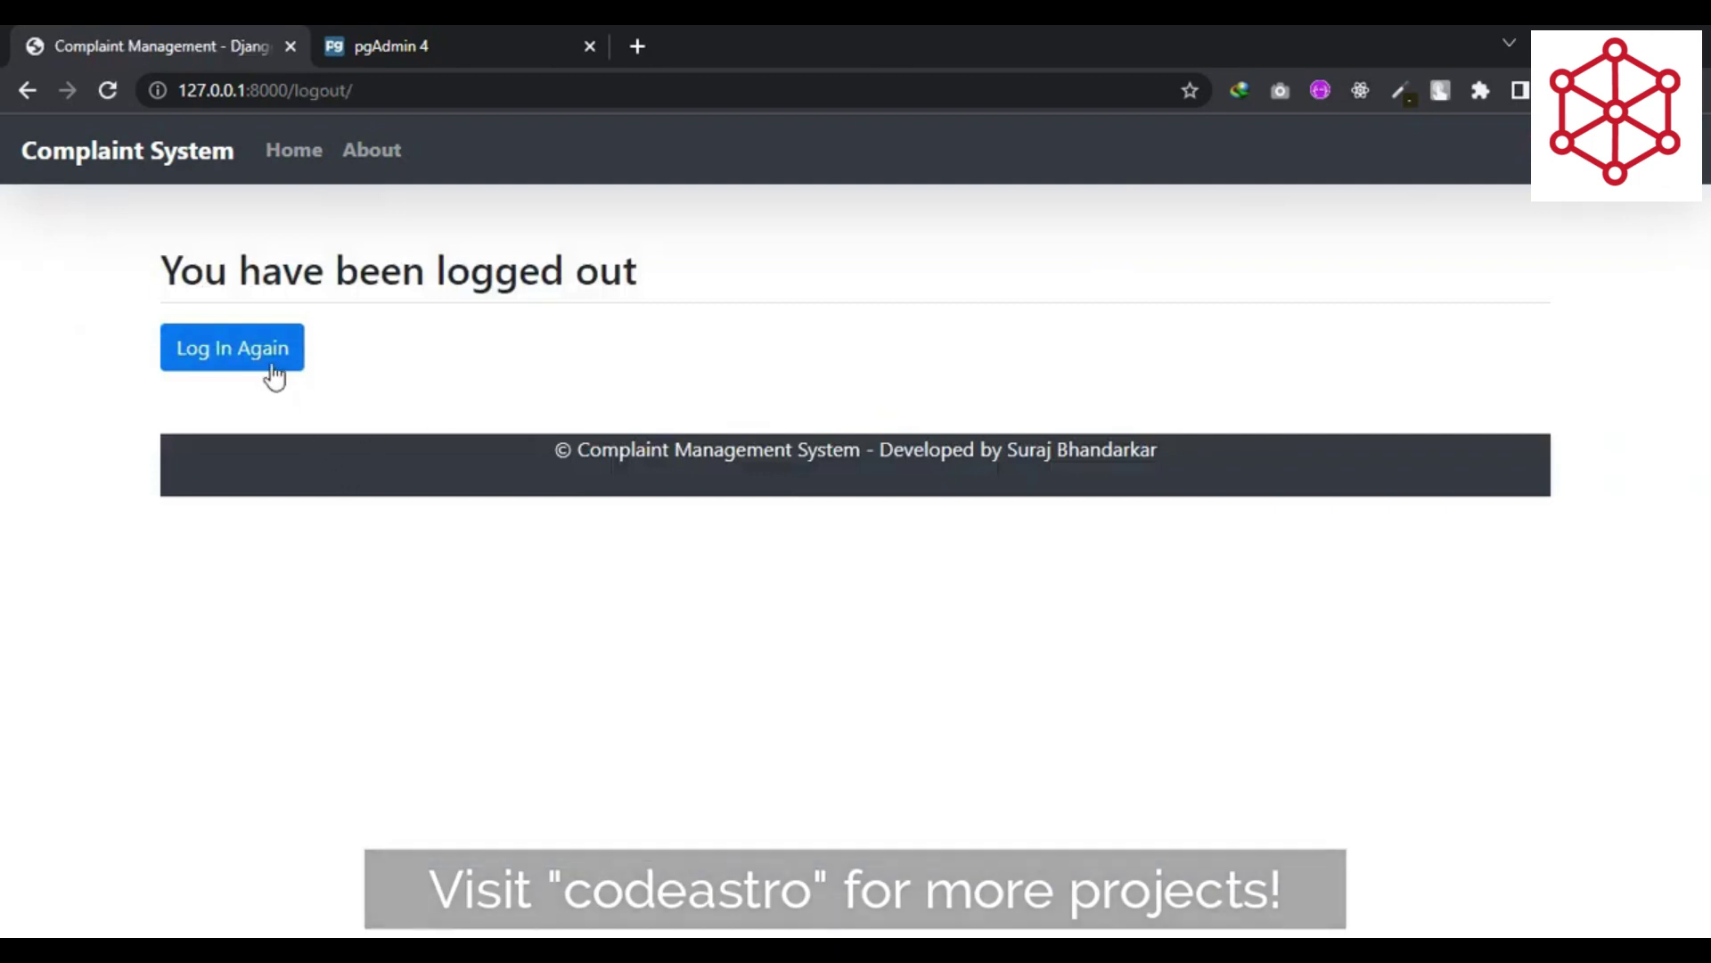
click(273, 373)
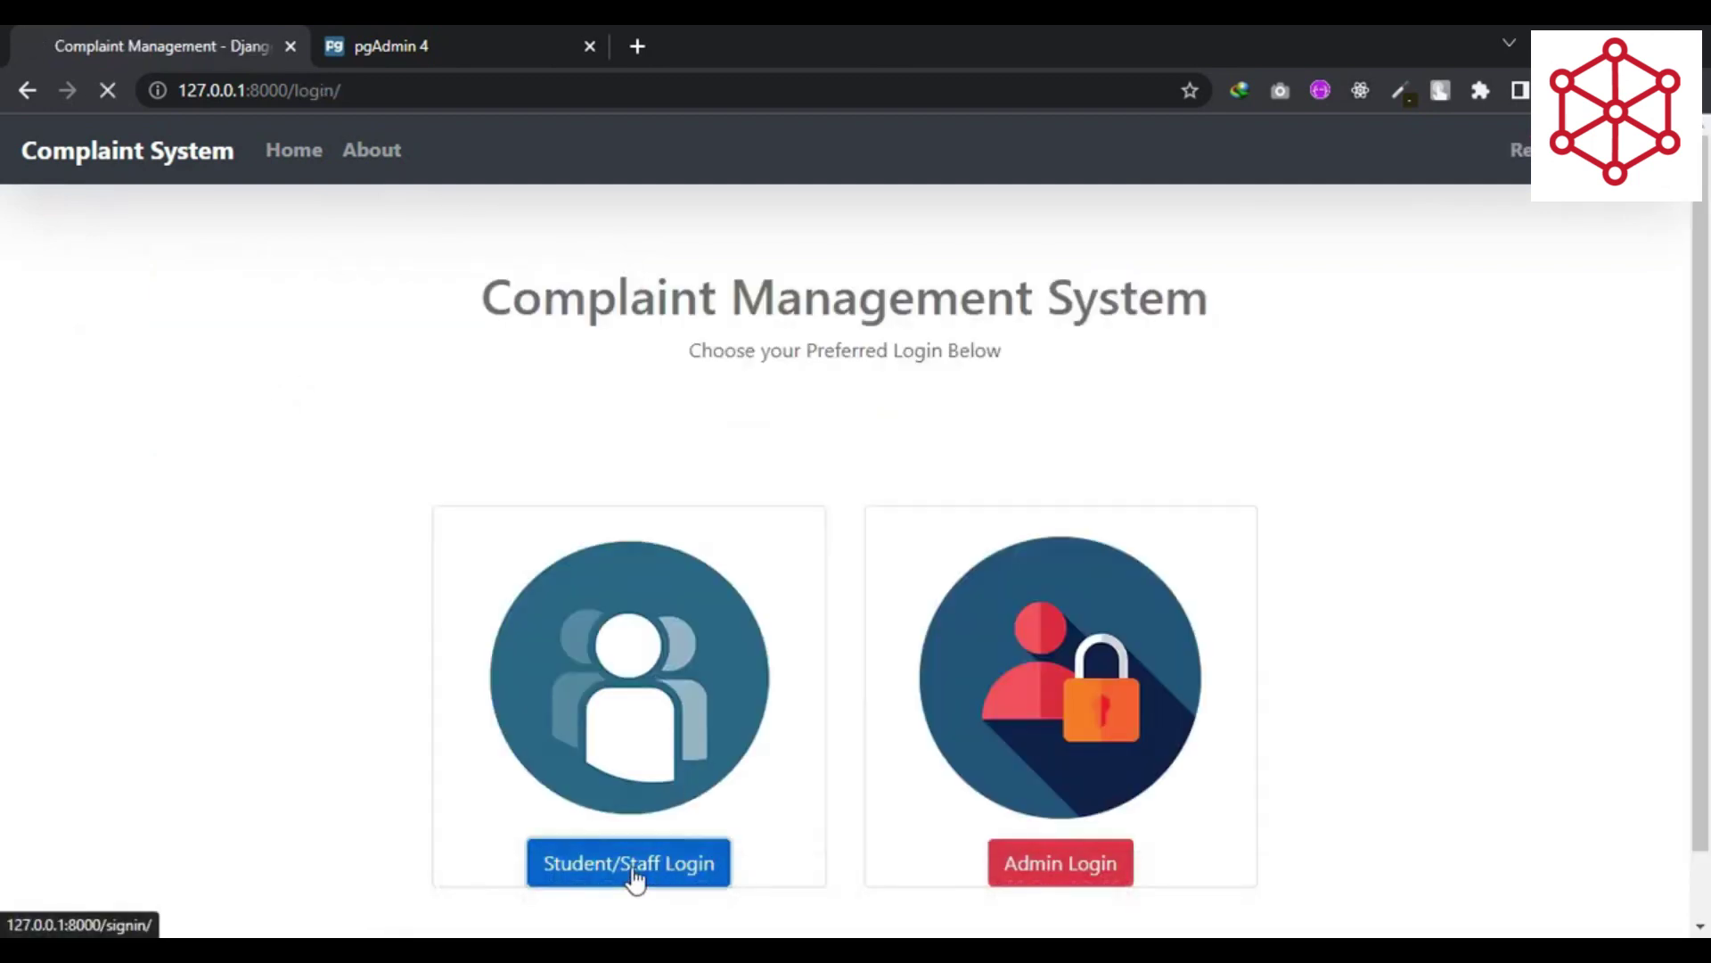
click(634, 877)
text(liamoore)
key(Tab)
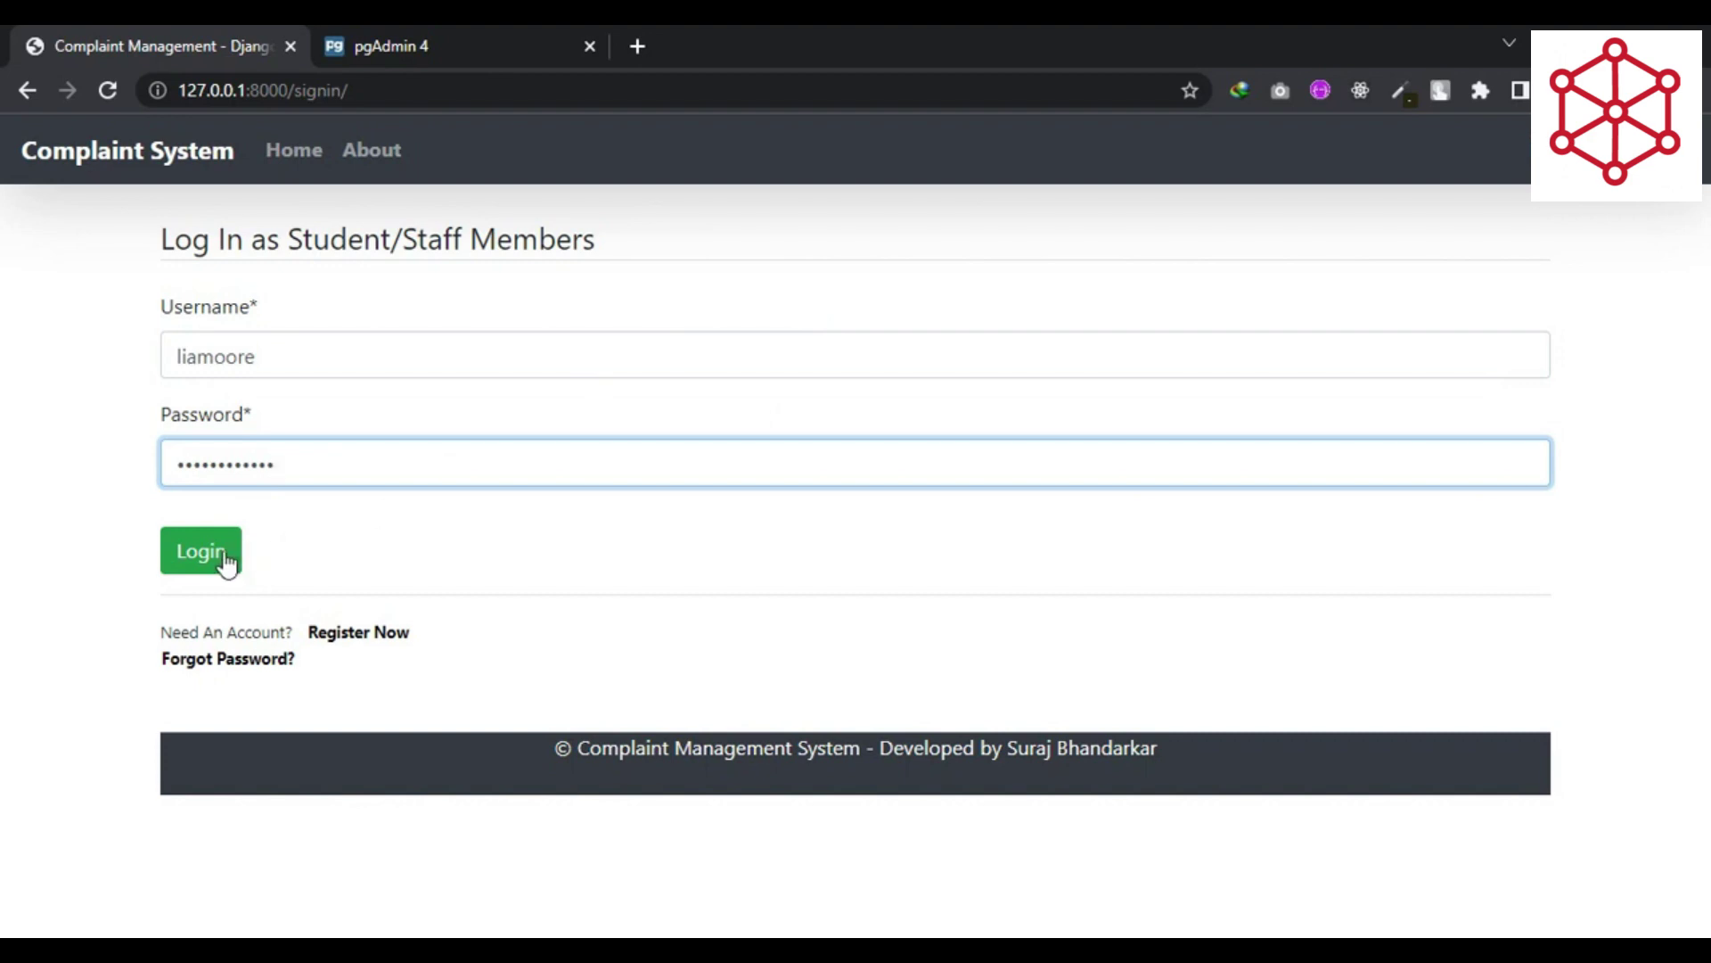
click(217, 558)
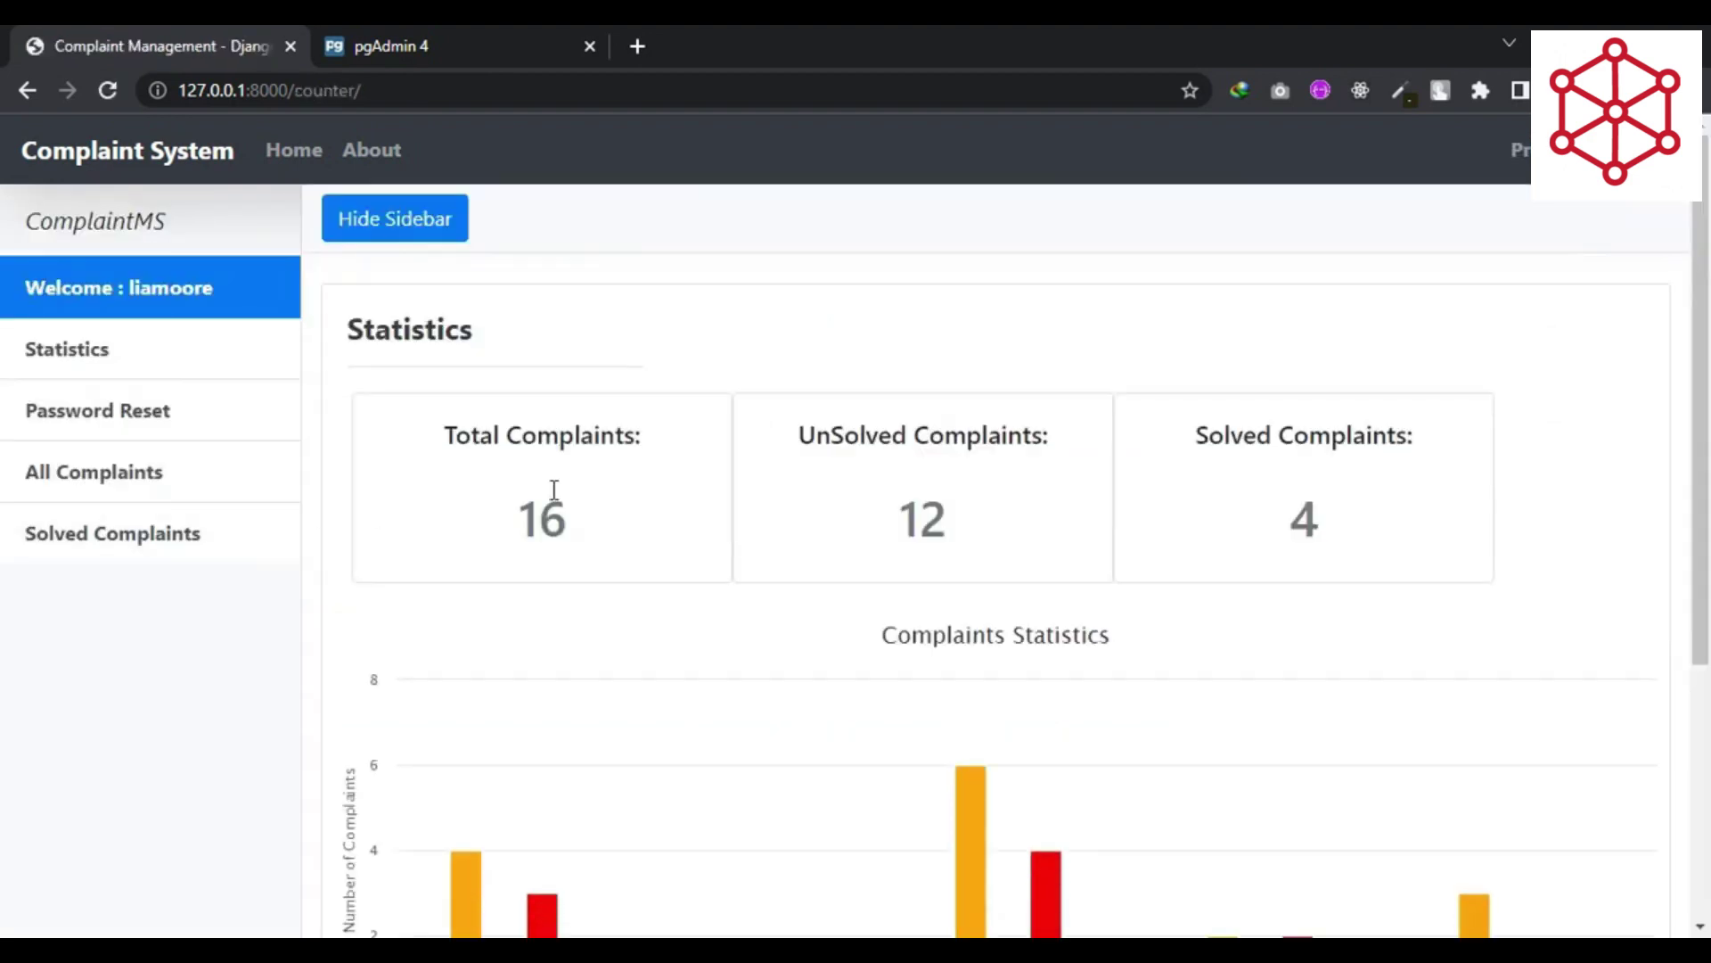
- Read the Statistics cards: 16 total, 4 solved, 12 unsolved complaints
double_click(431, 335)
click(551, 376)
drag(445, 435, 1470, 446)
click(1201, 436)
click(1374, 437)
- Read each category's Total, Solved and UnSolved counts from the Complaints Statistics chart
scroll(1373, 437, down, 2)
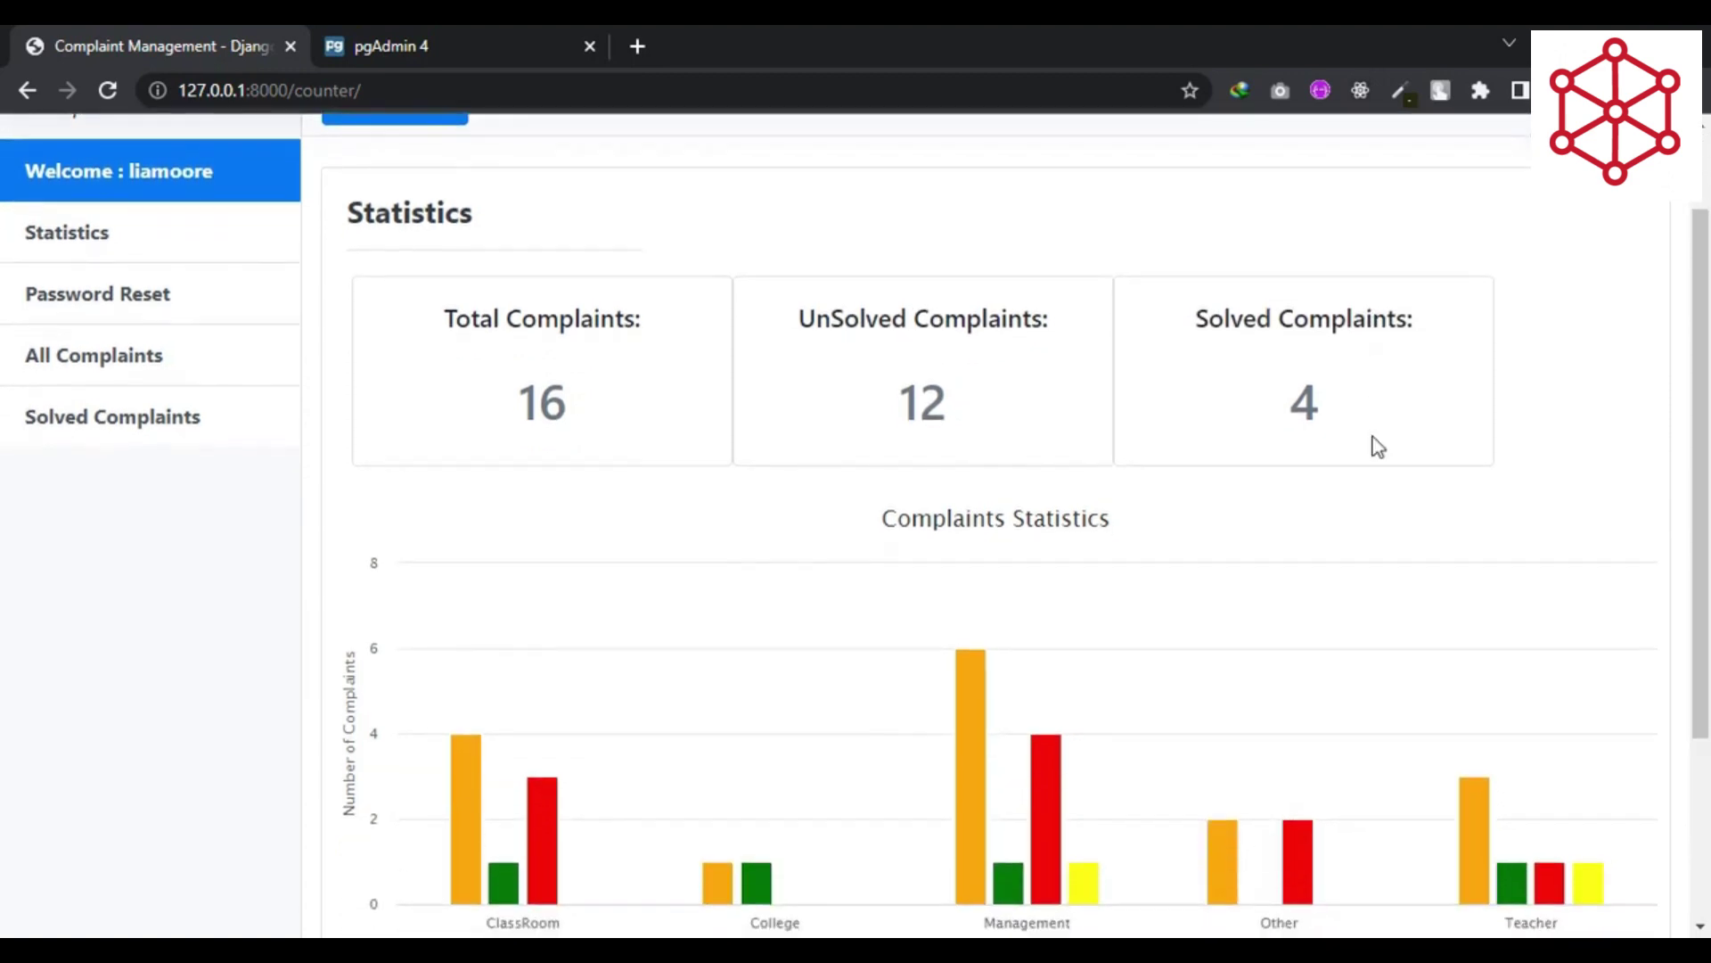
scroll(1378, 446, down, 1)
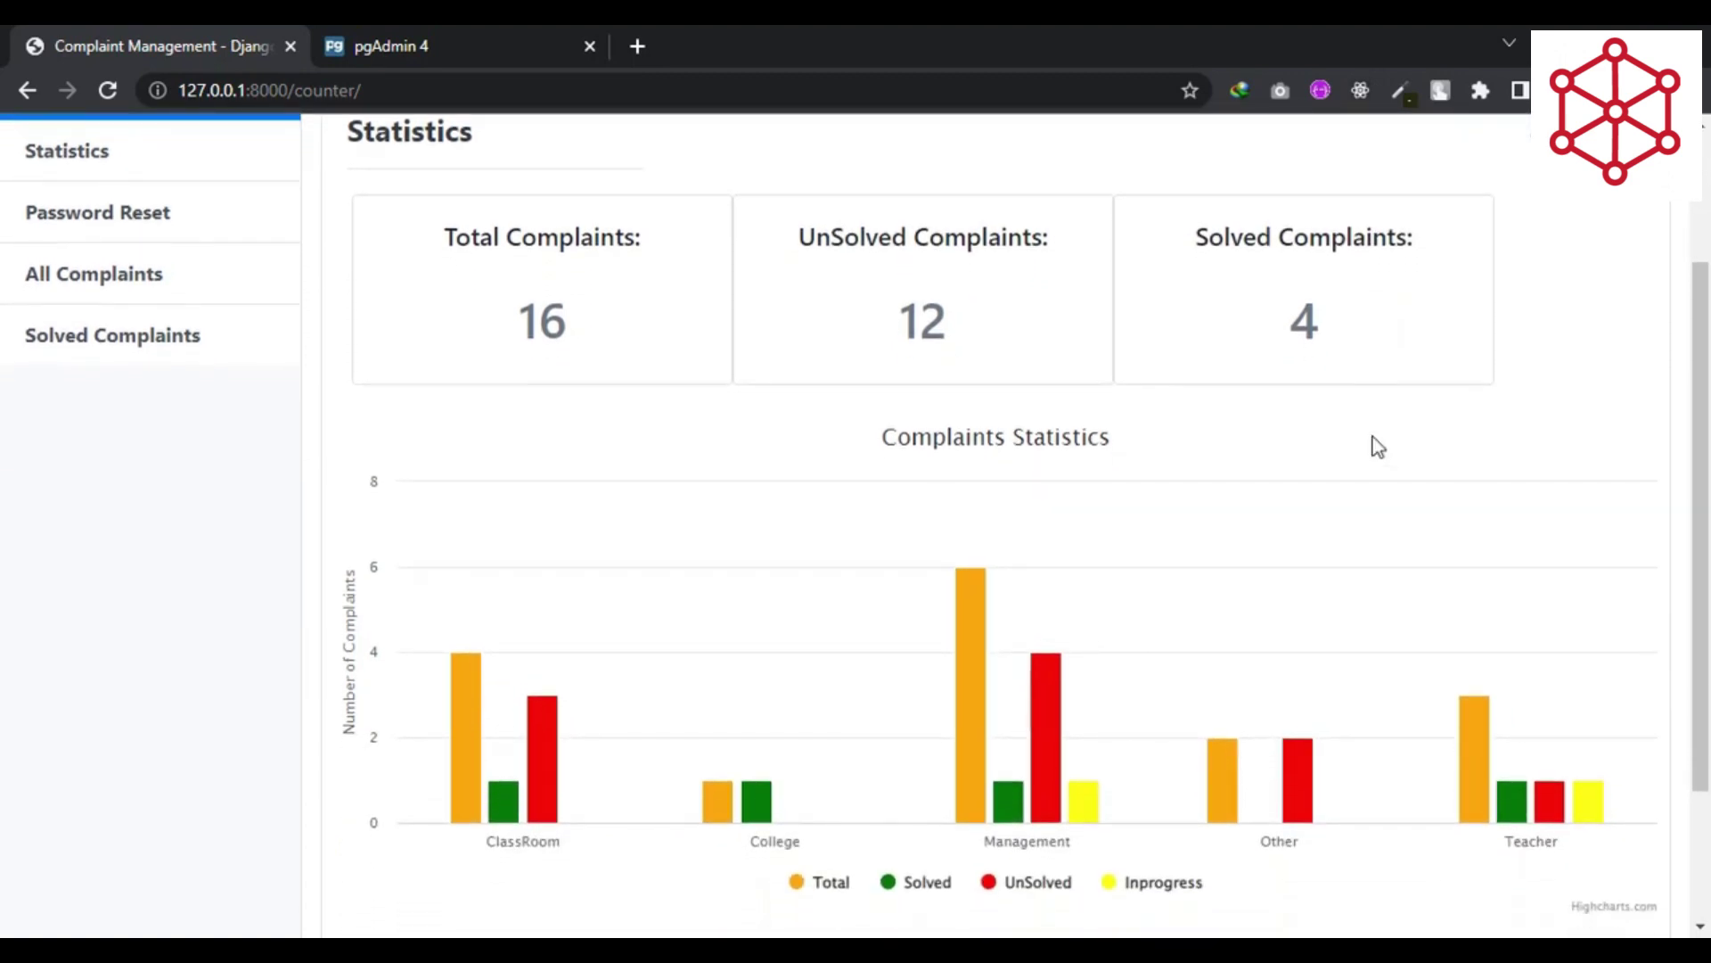
mouse_move(473, 697)
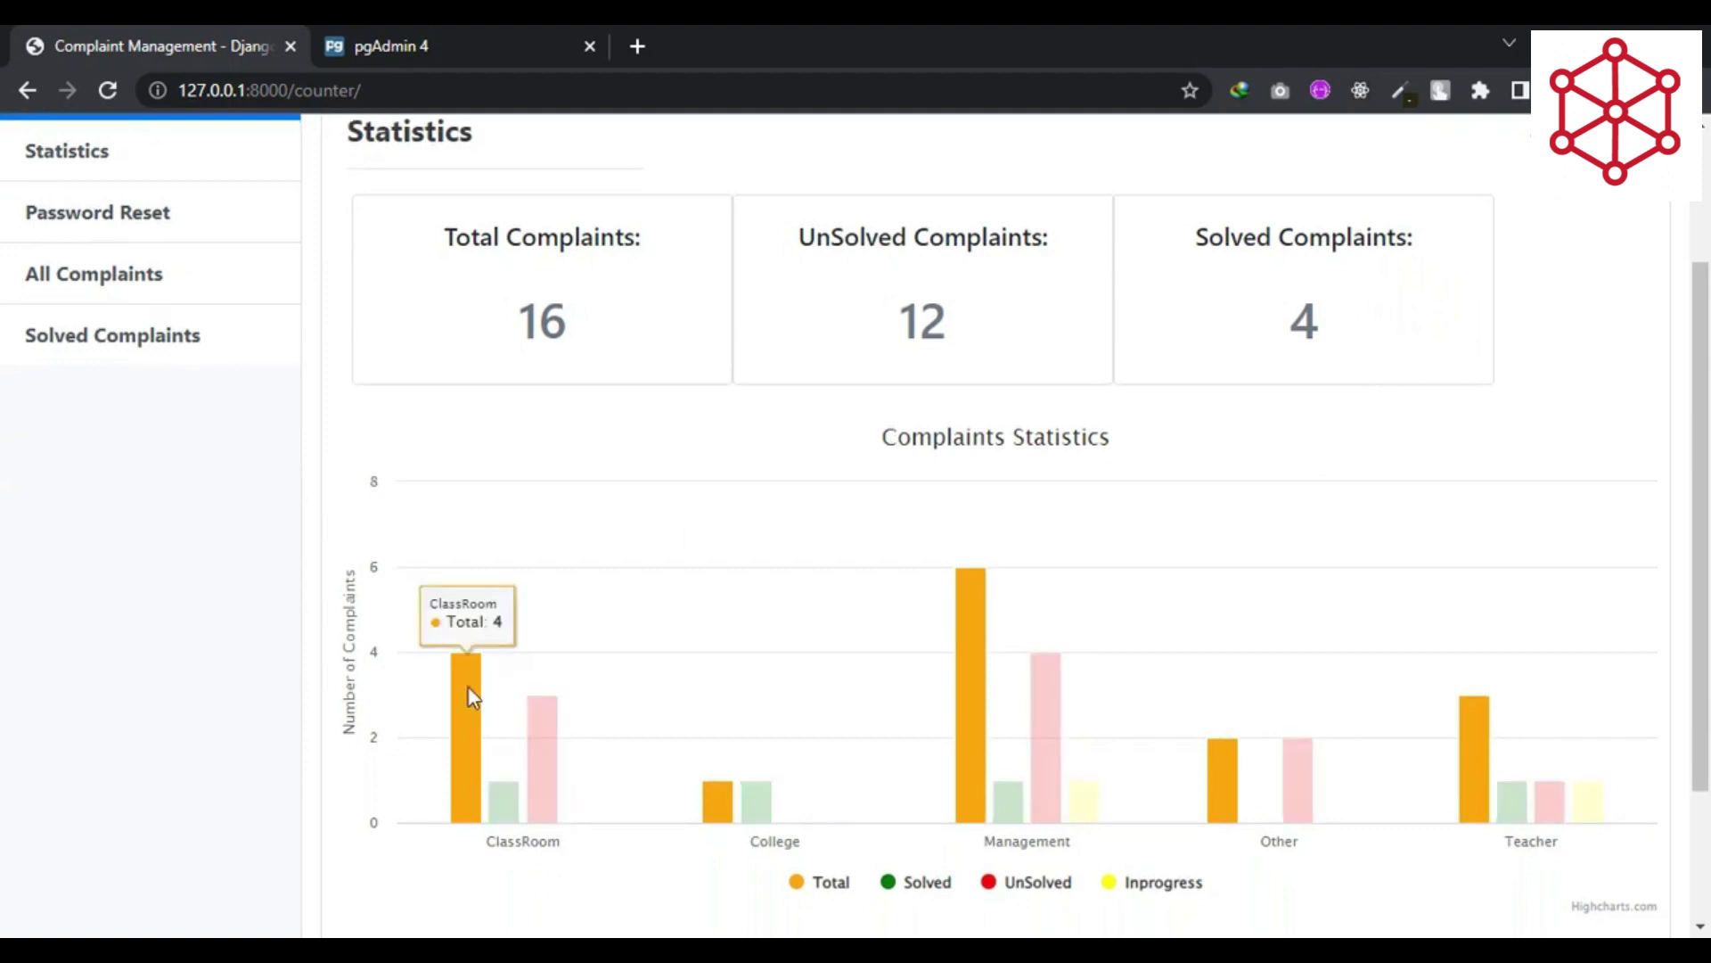
mouse_move(528, 791)
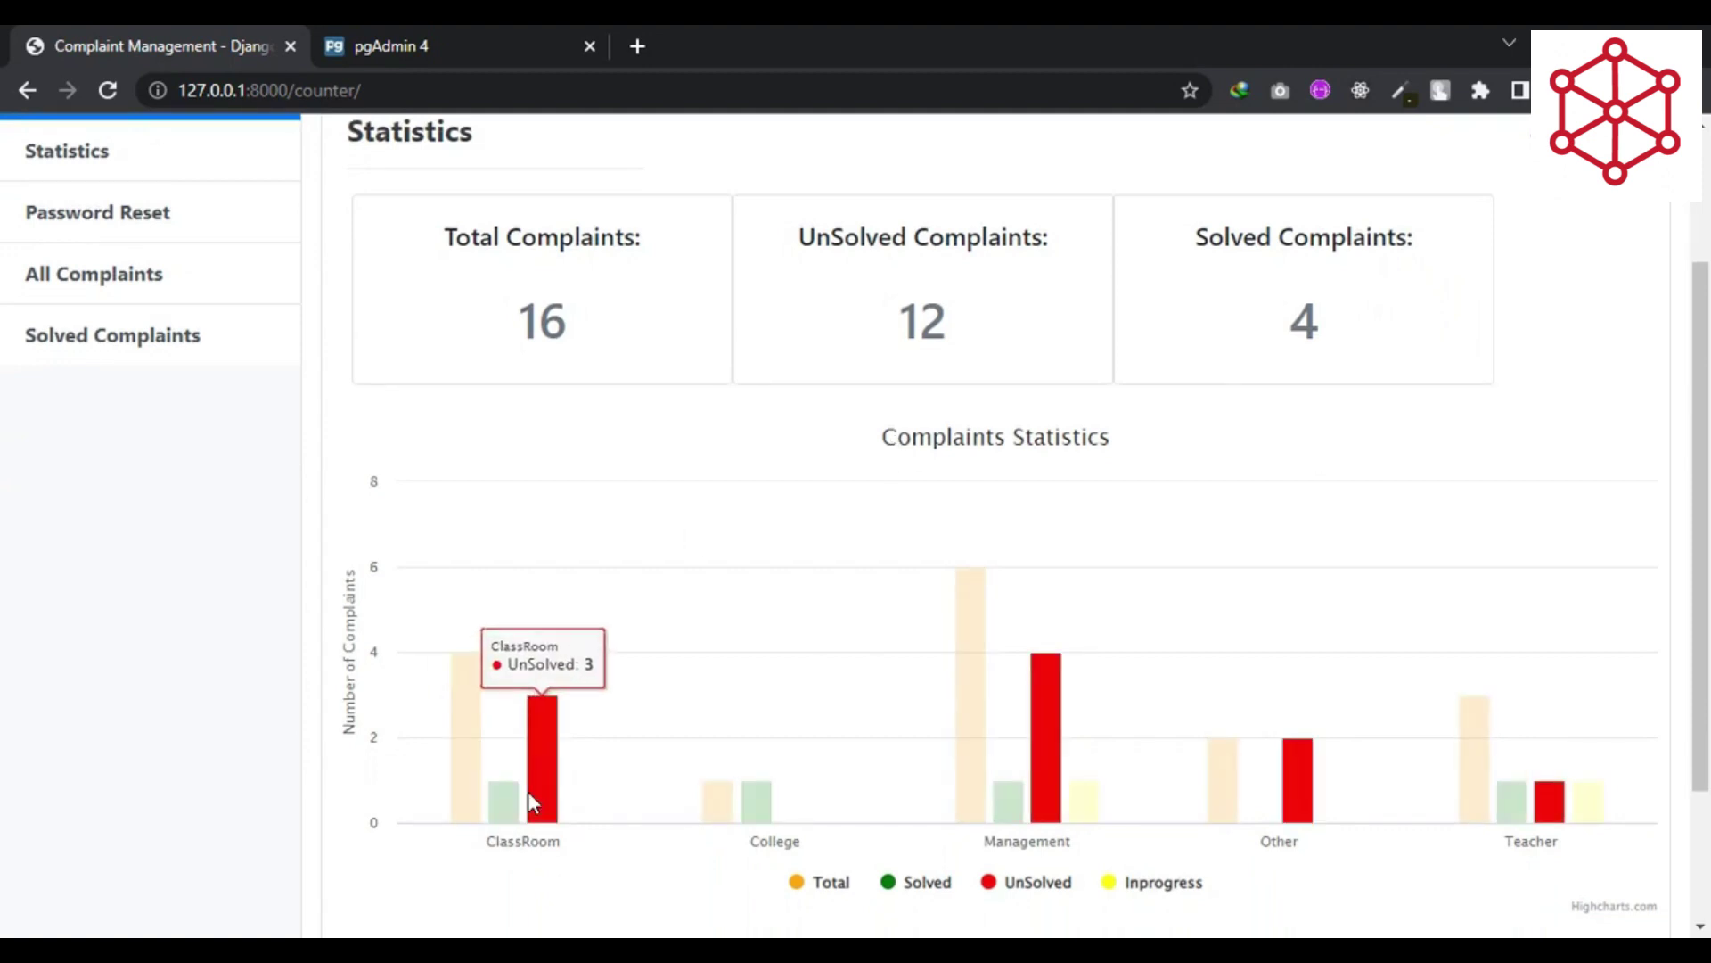
mouse_move(754, 788)
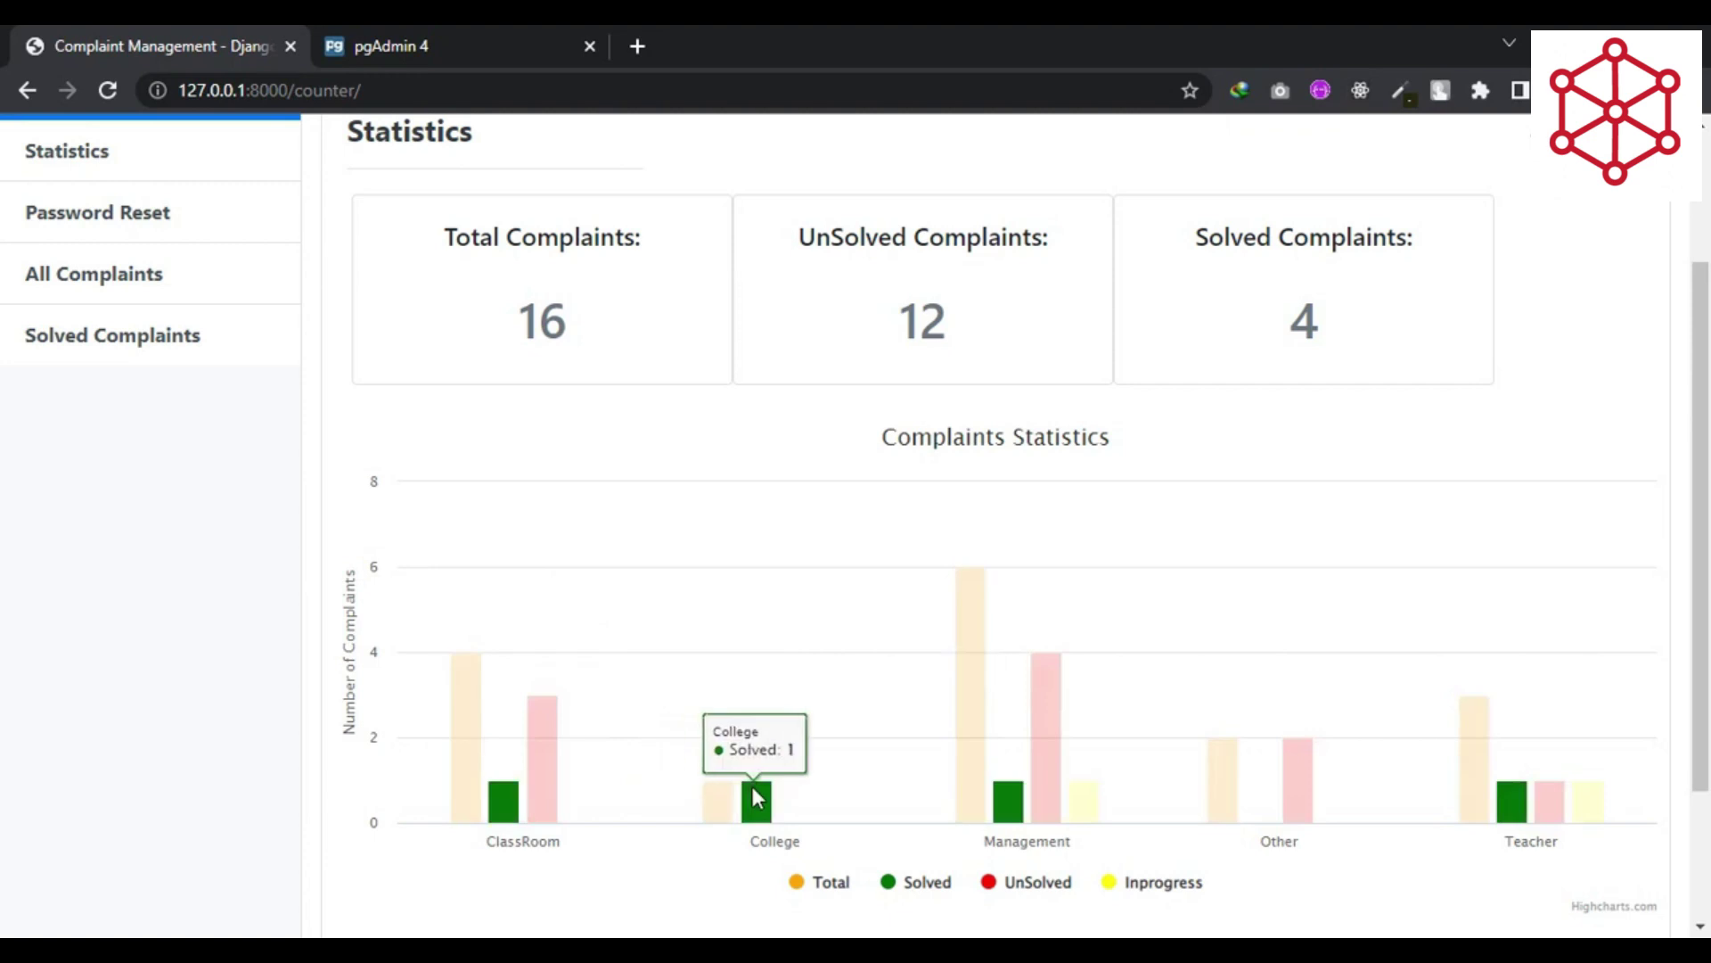
mouse_move(985, 687)
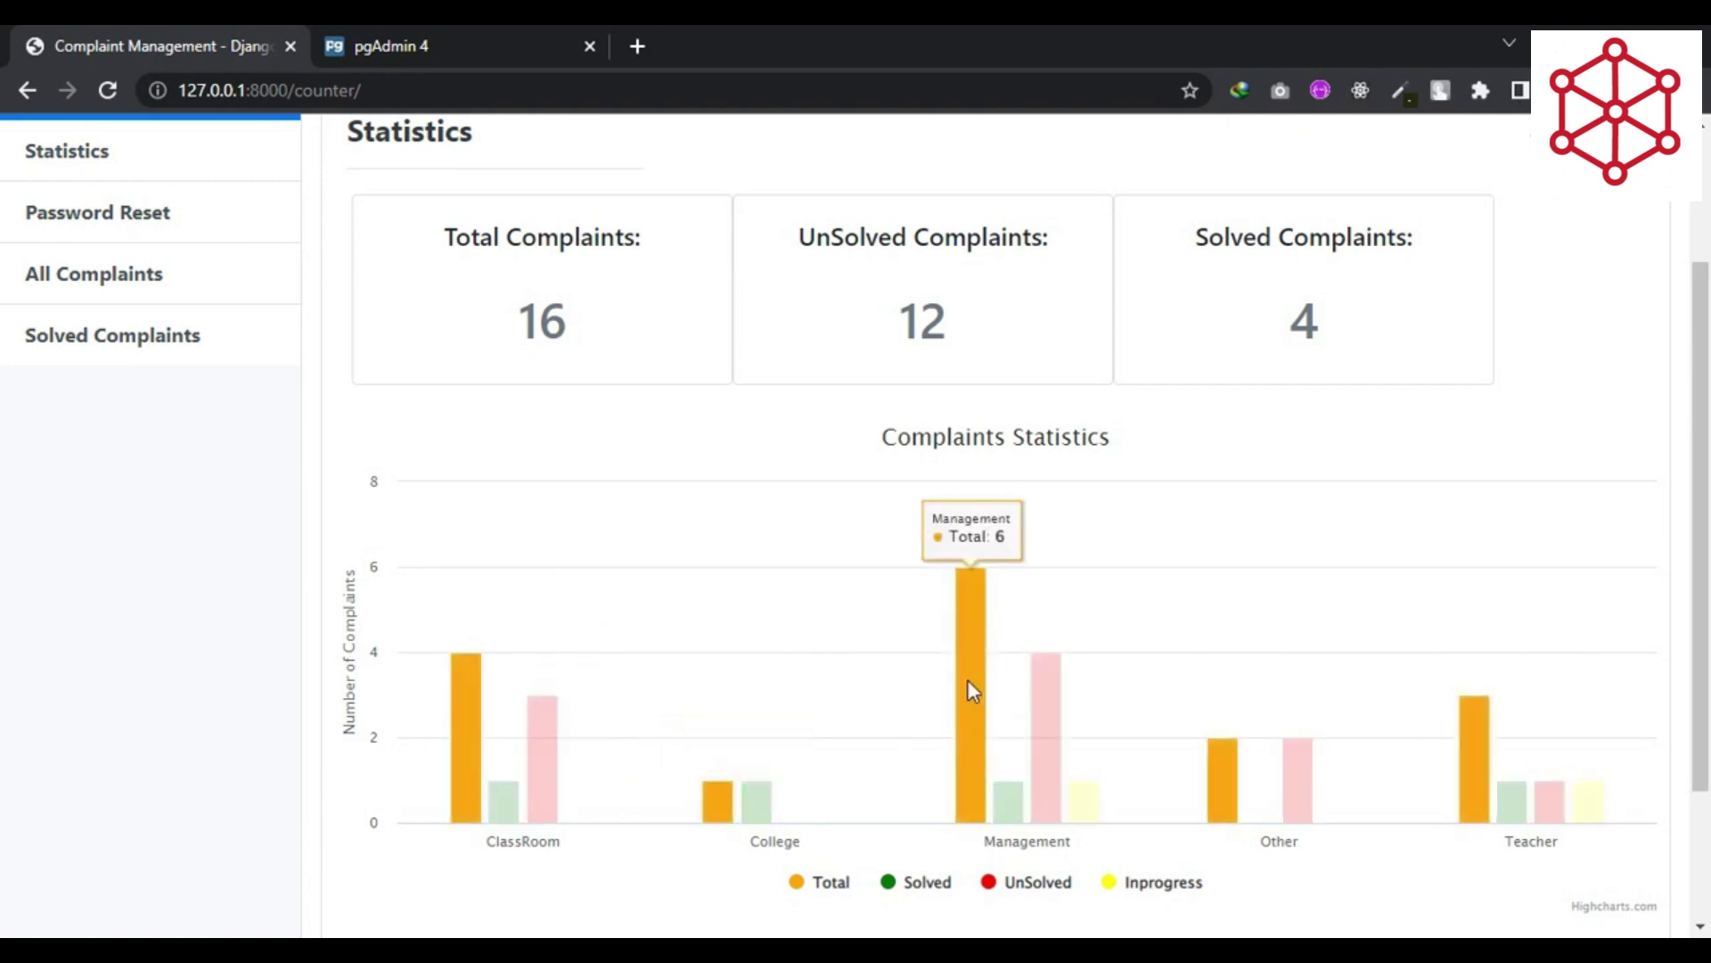
mouse_move(1039, 782)
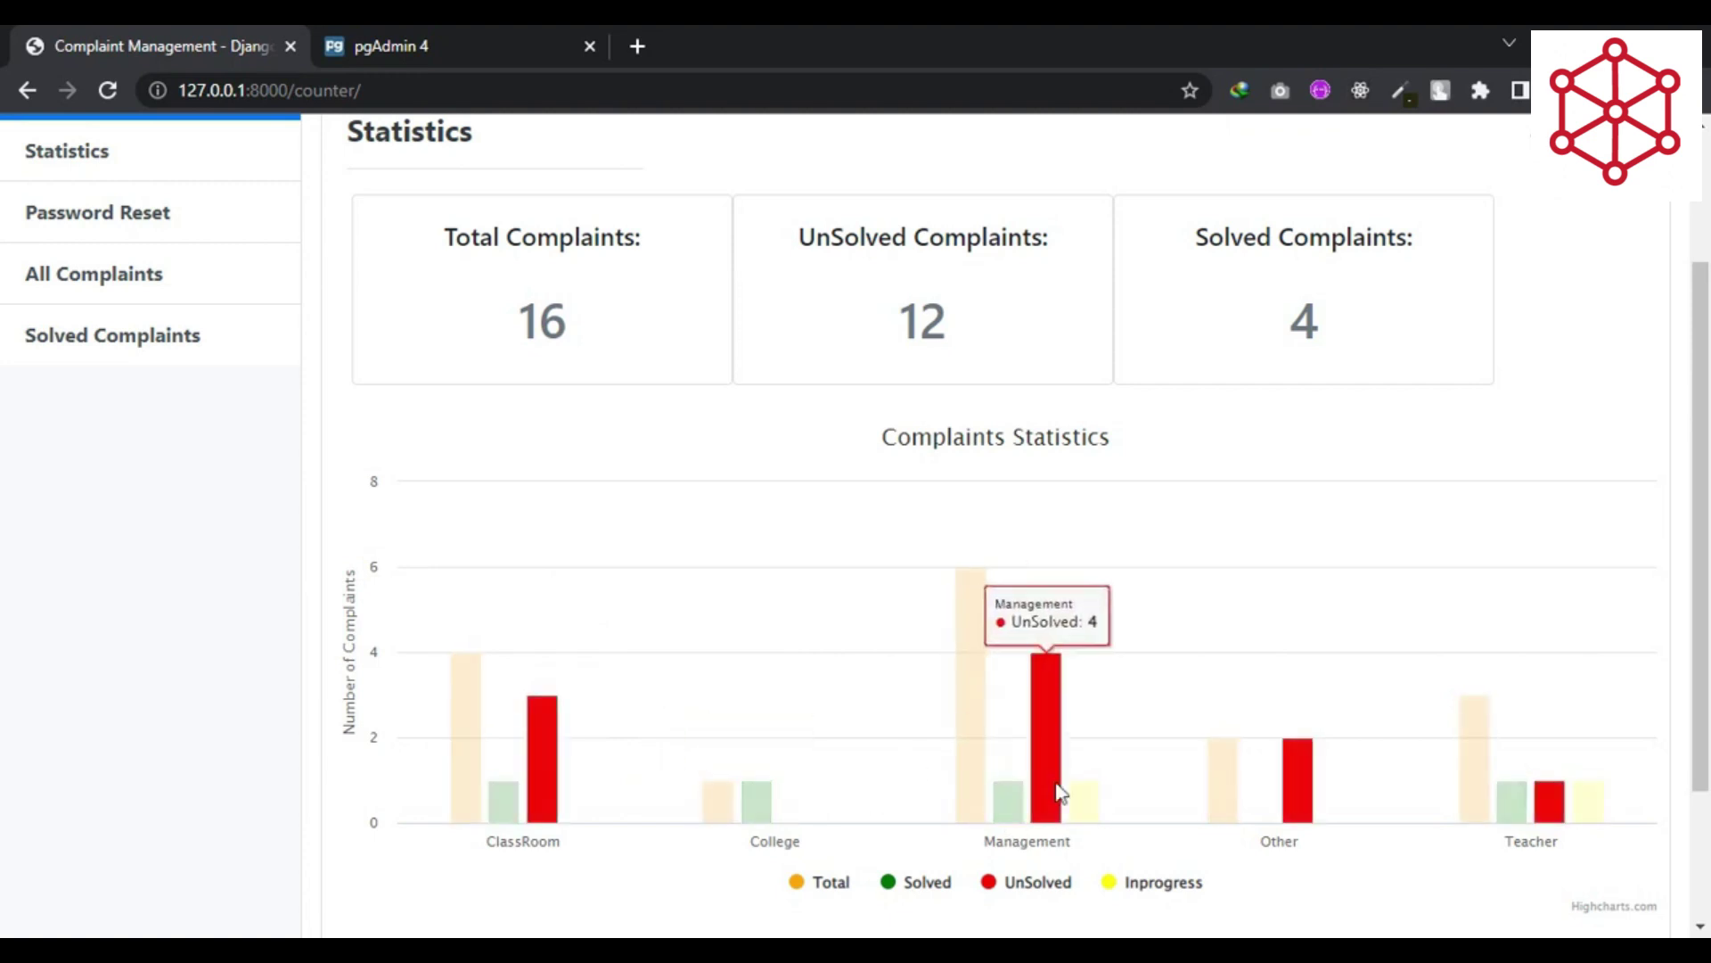
mouse_move(1291, 799)
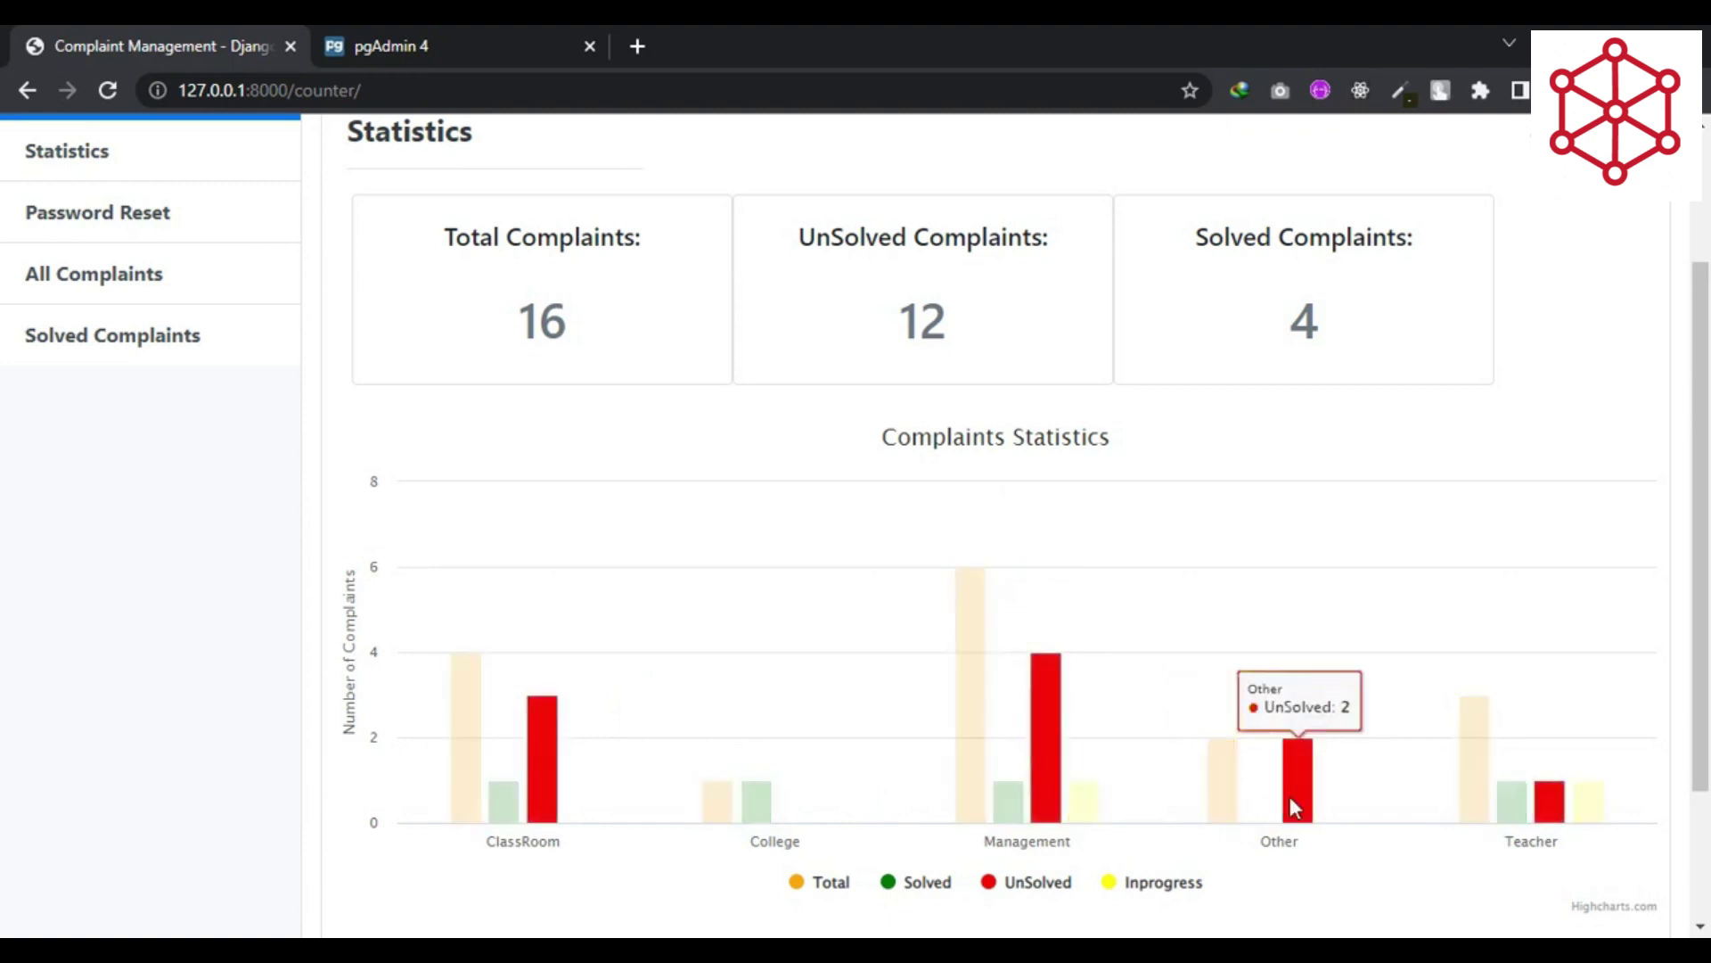
mouse_move(1497, 764)
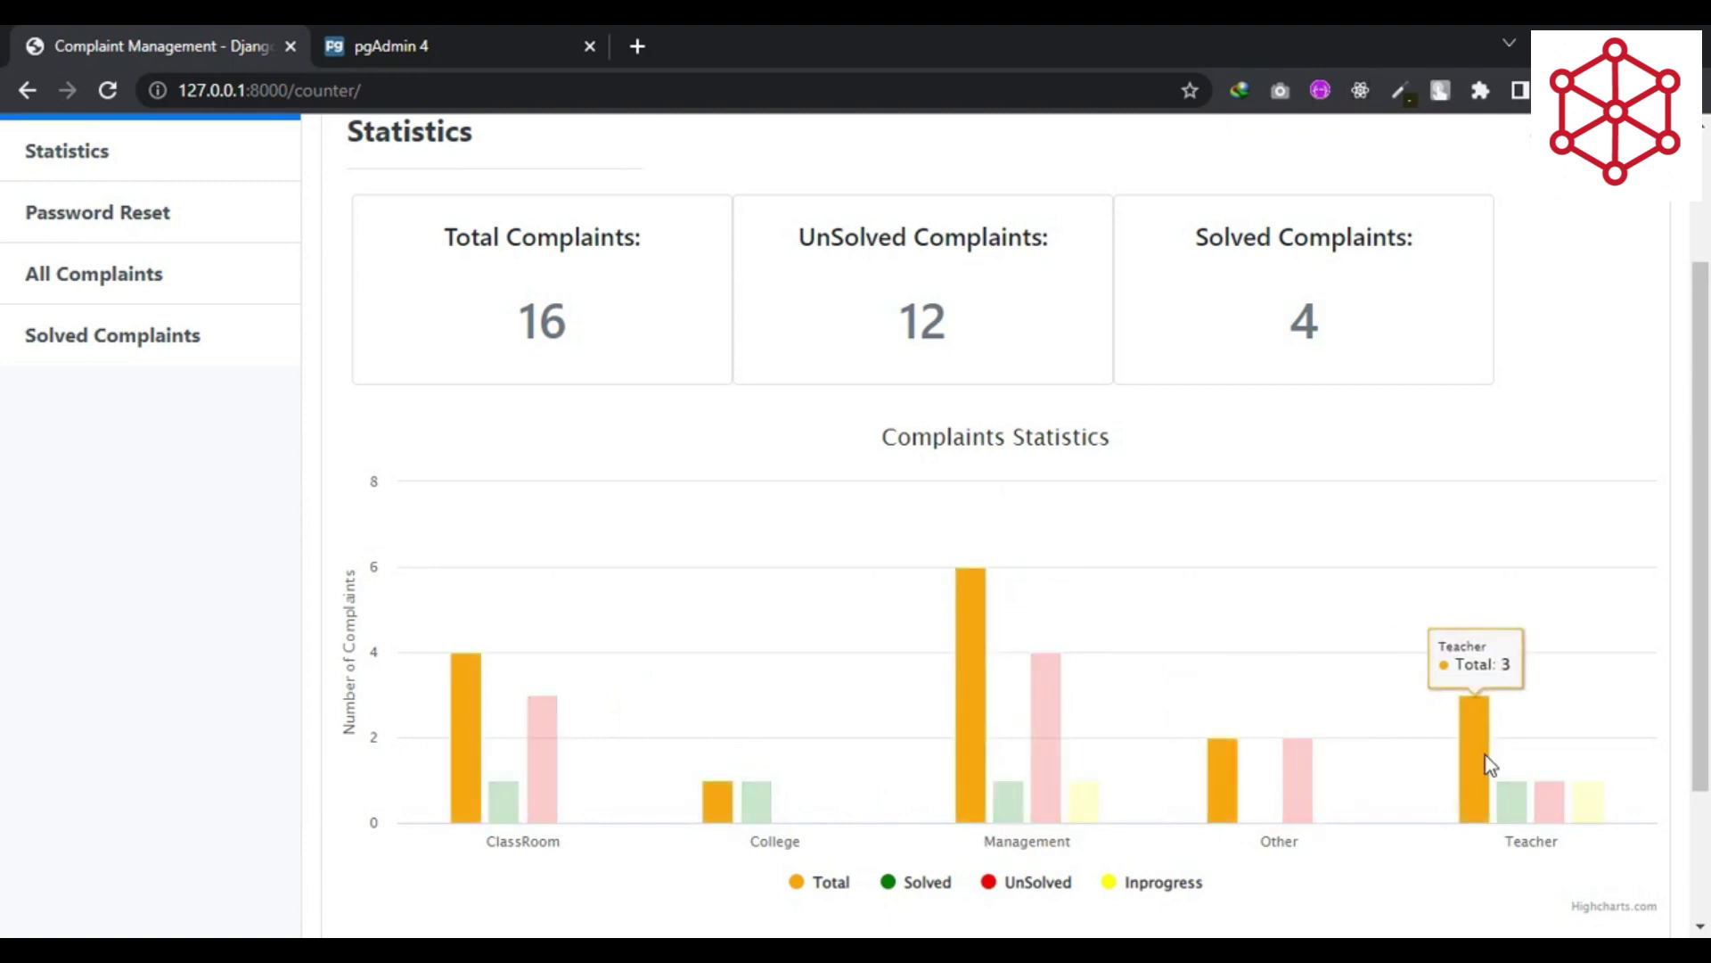
mouse_move(1549, 805)
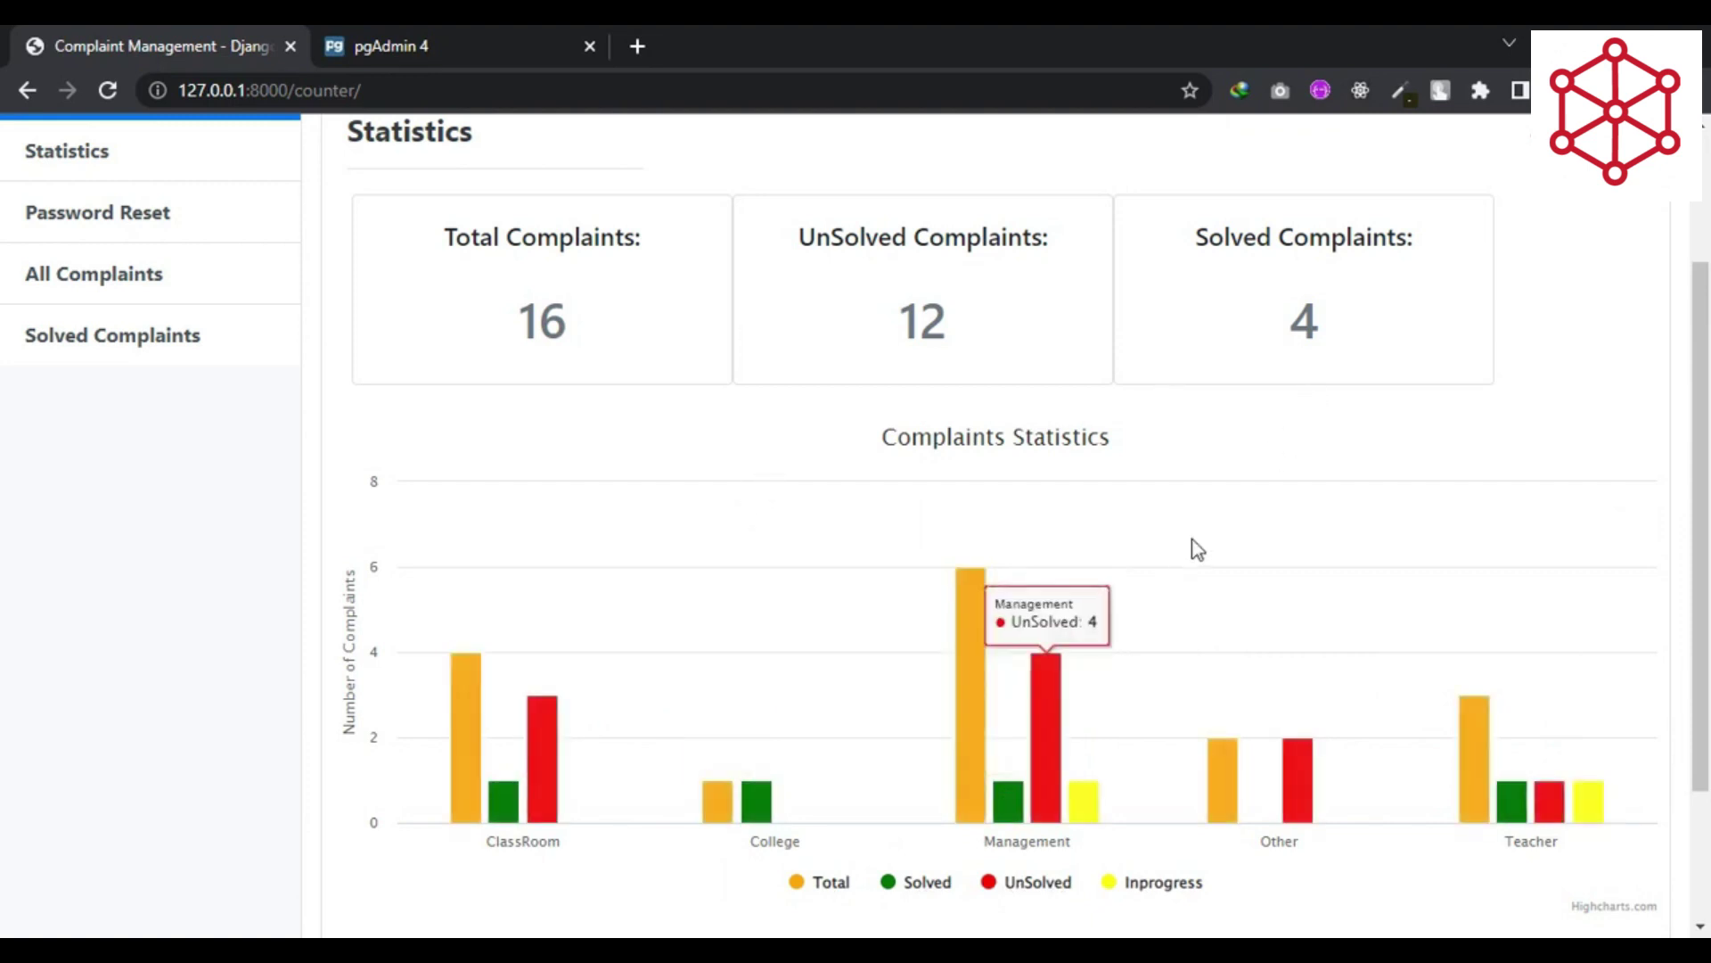
scroll(1192, 547, up, 3)
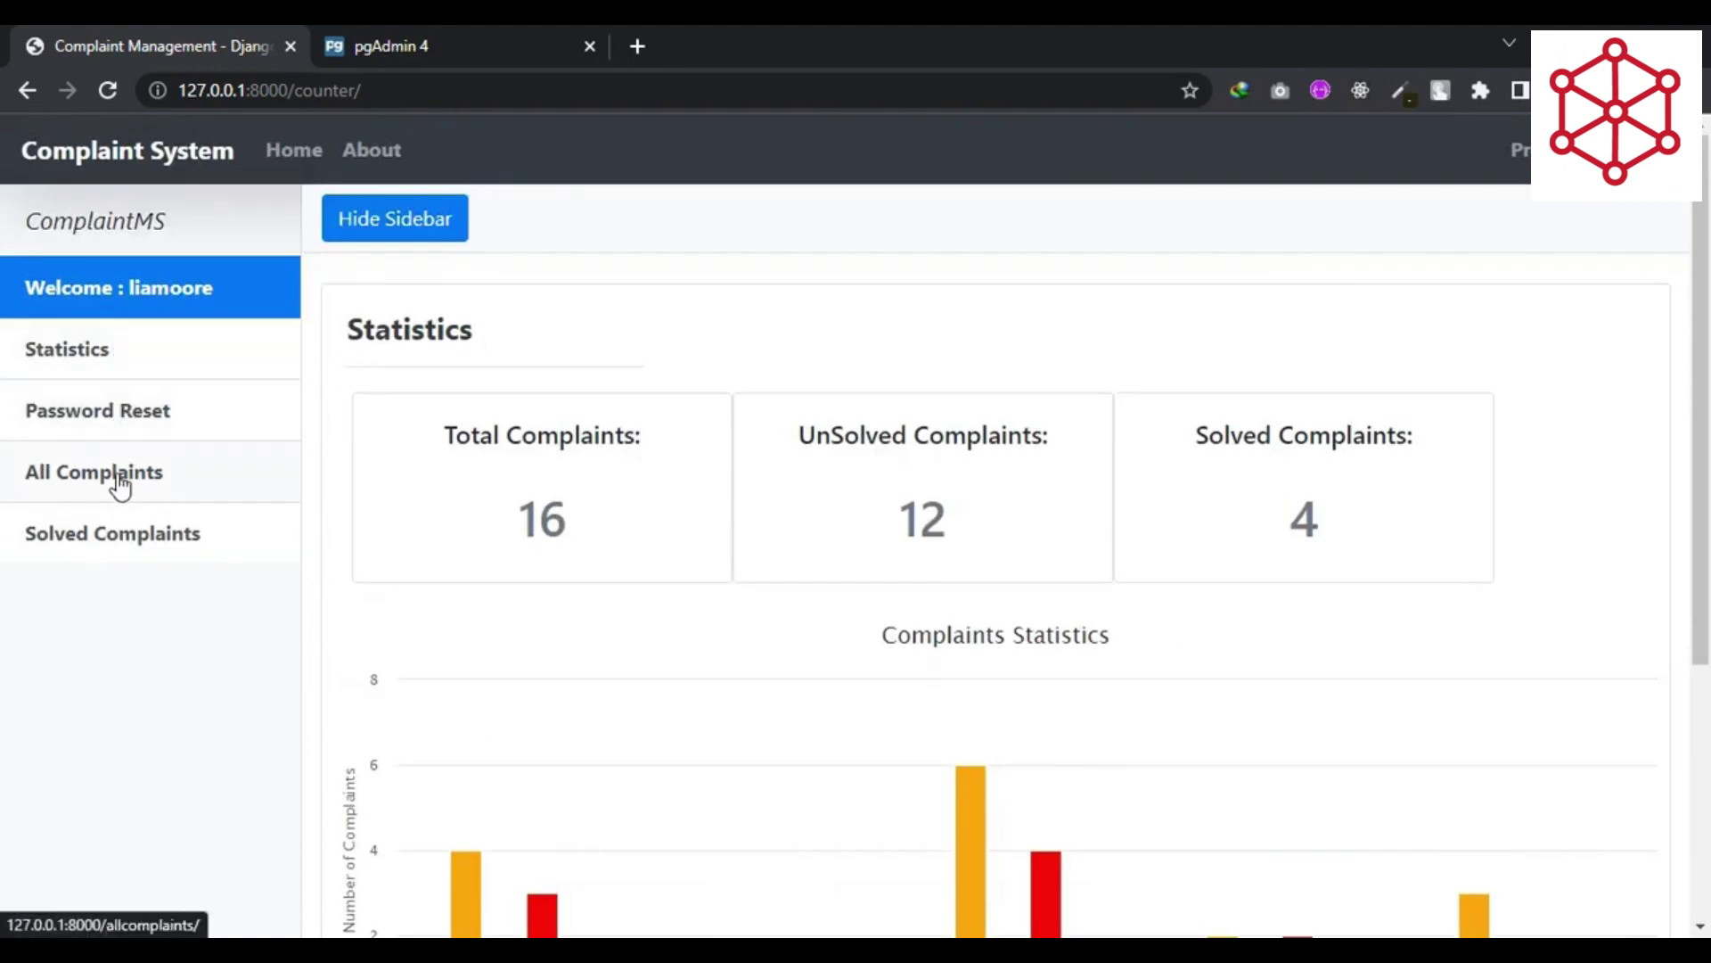
- Show All Complaints without the sidebar and scroll through the twelve Pending complaints
click(119, 480)
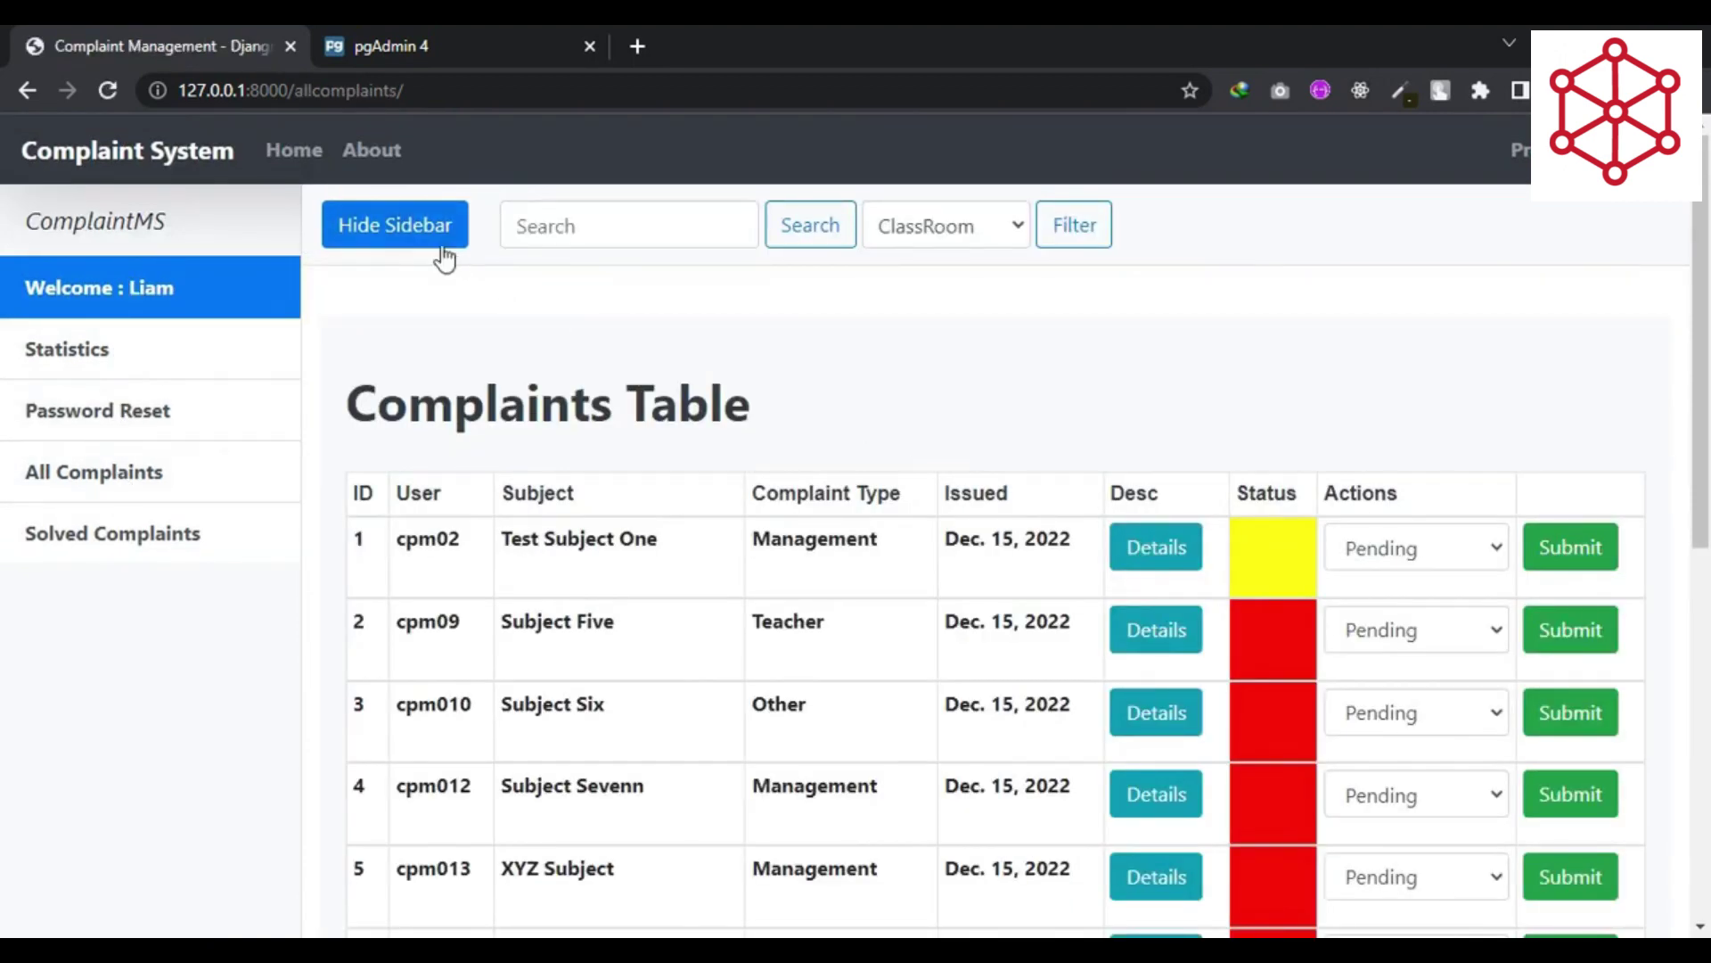
click(431, 233)
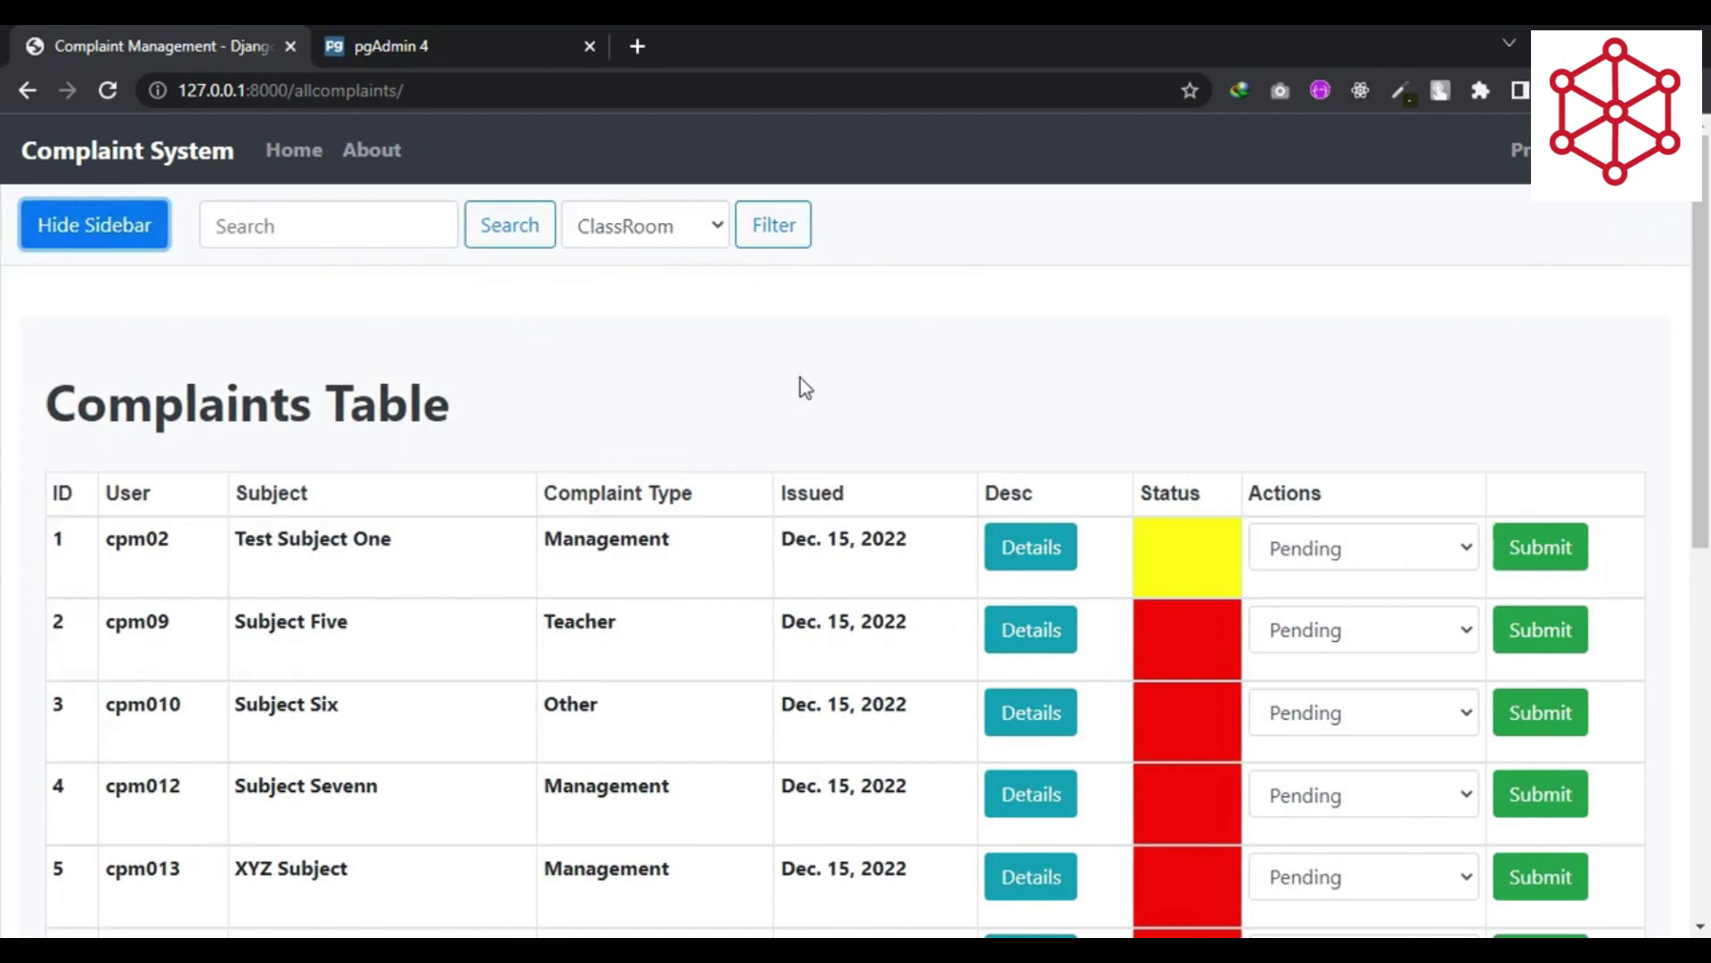
scroll(801, 377, down, 3)
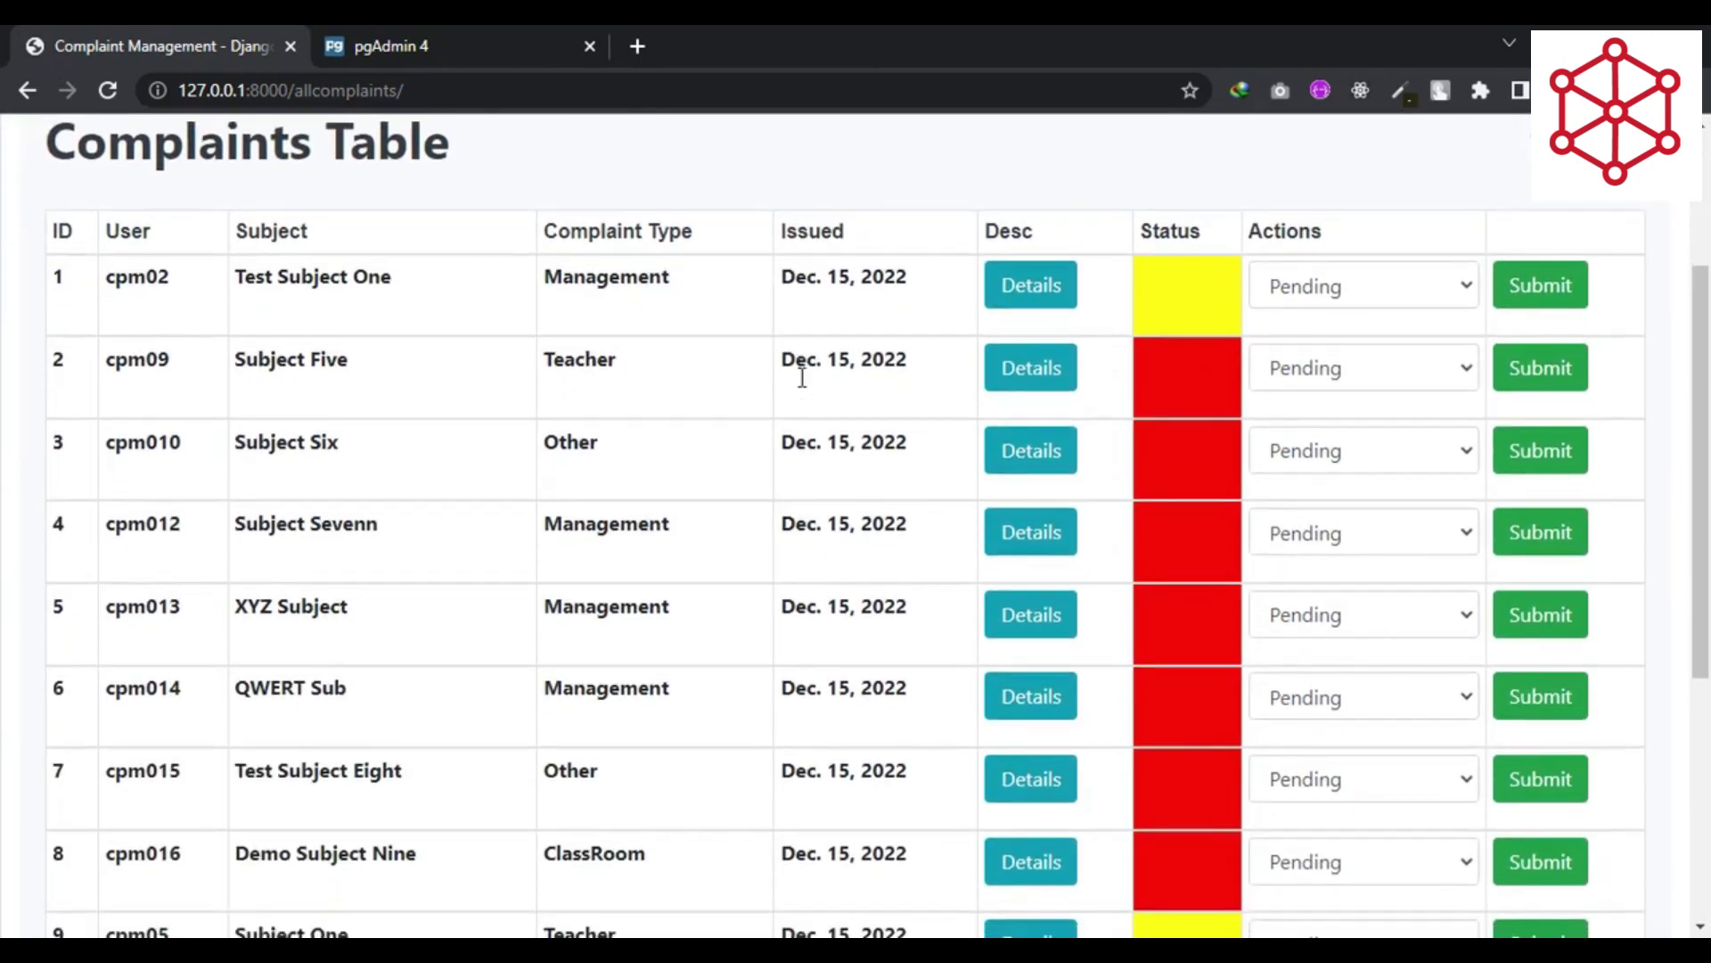
scroll(802, 377, down, 5)
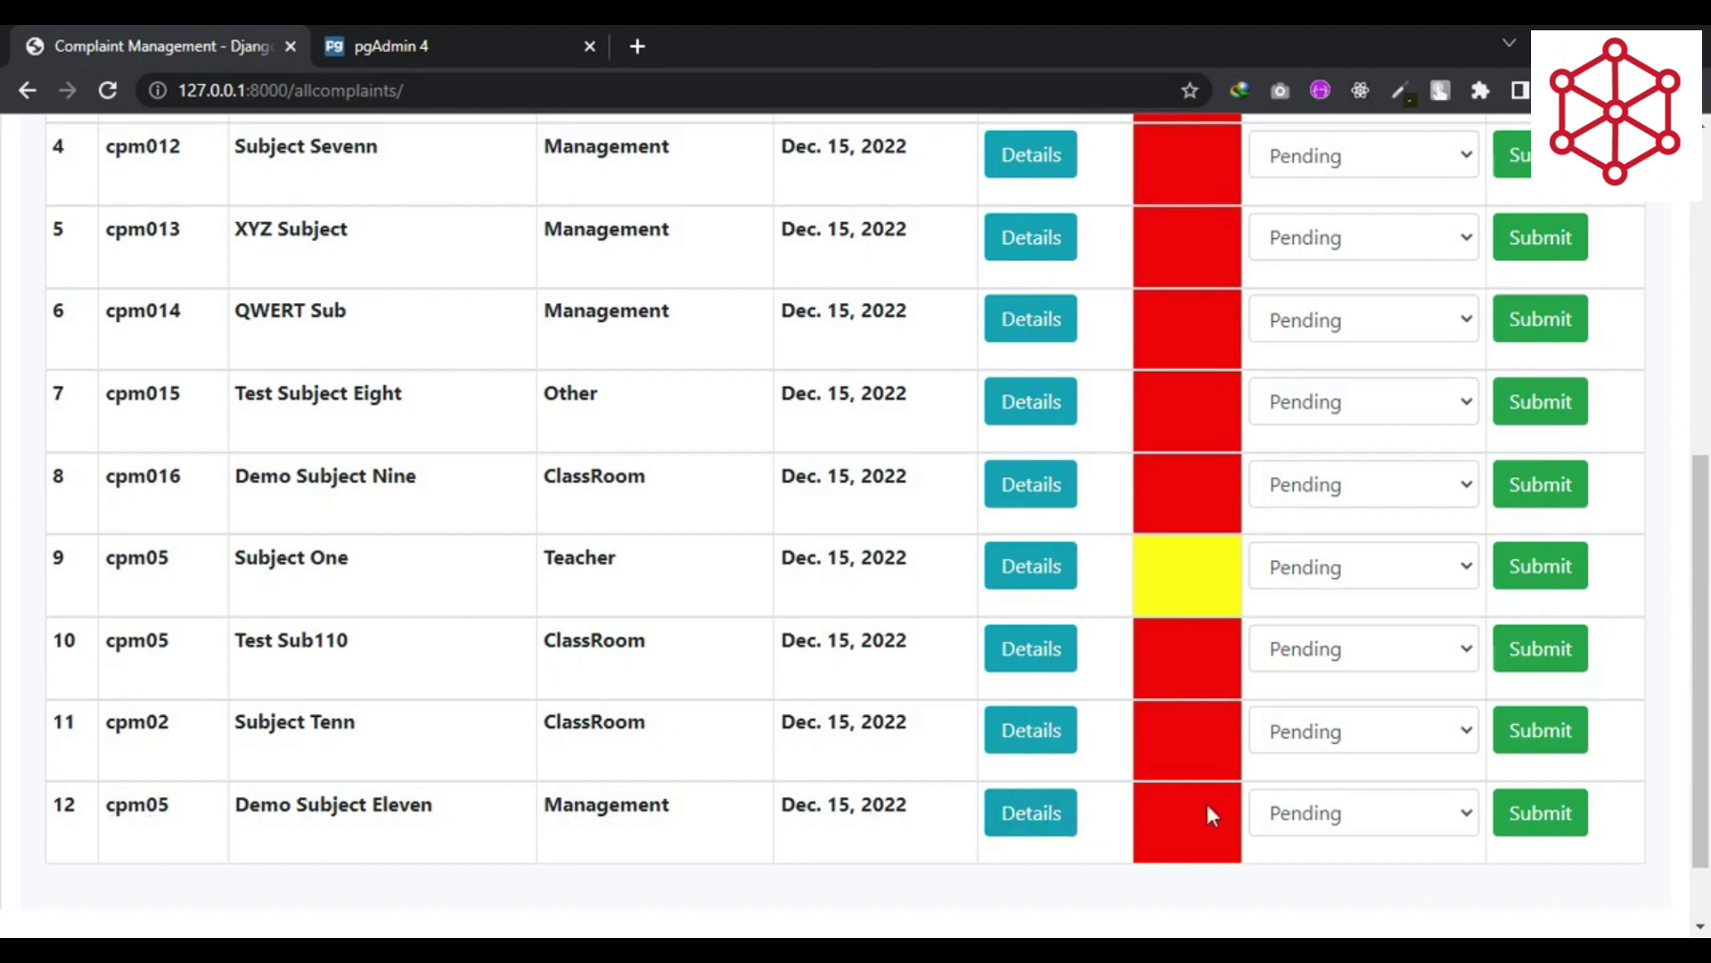
scroll(963, 717, up, 5)
scroll(963, 717, up, 3)
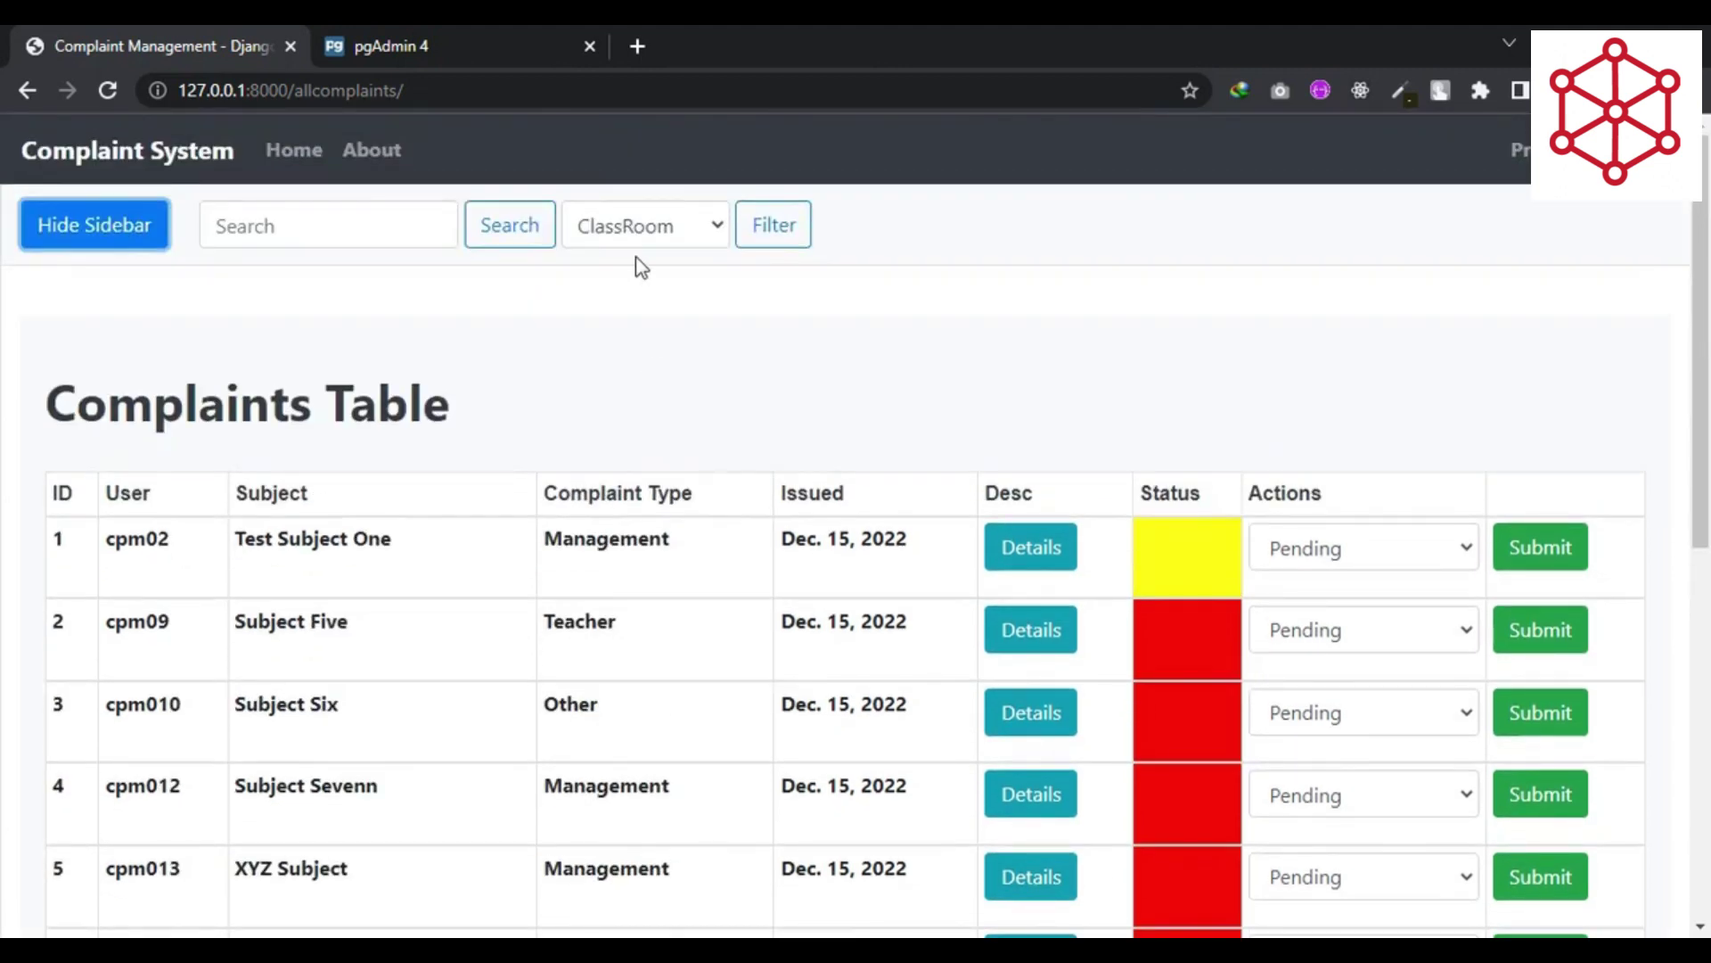
click(716, 230)
- Filter the complaints table by Teacher, then College, then Other
click(660, 289)
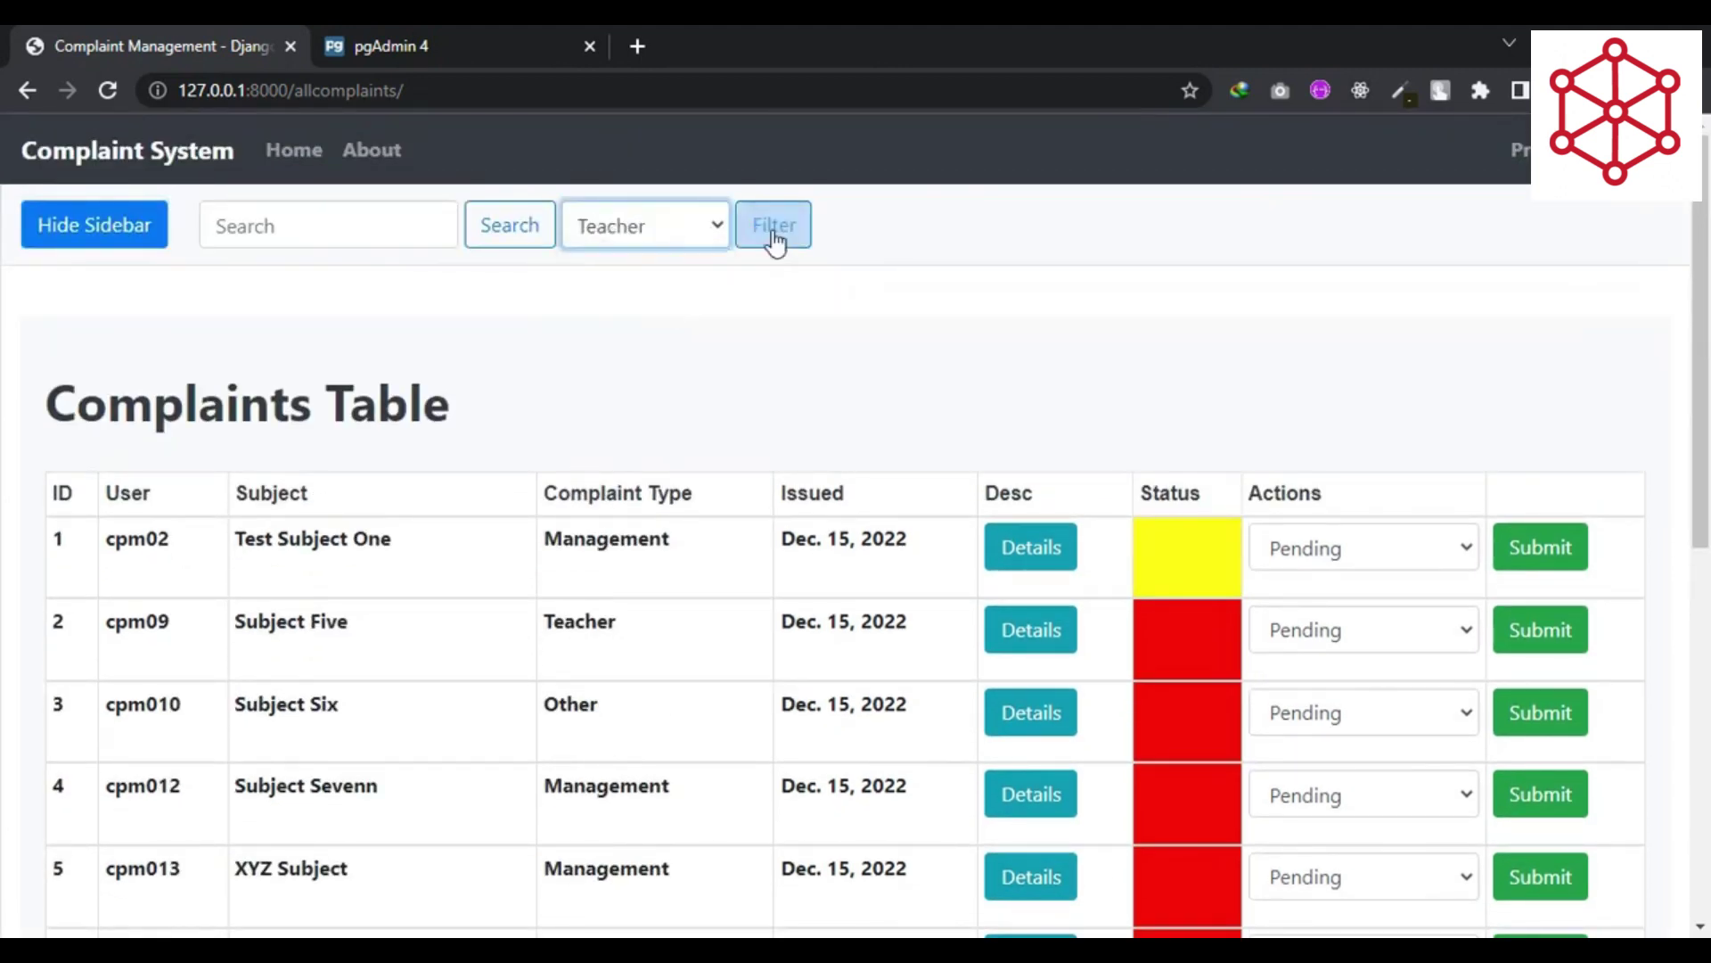
click(770, 232)
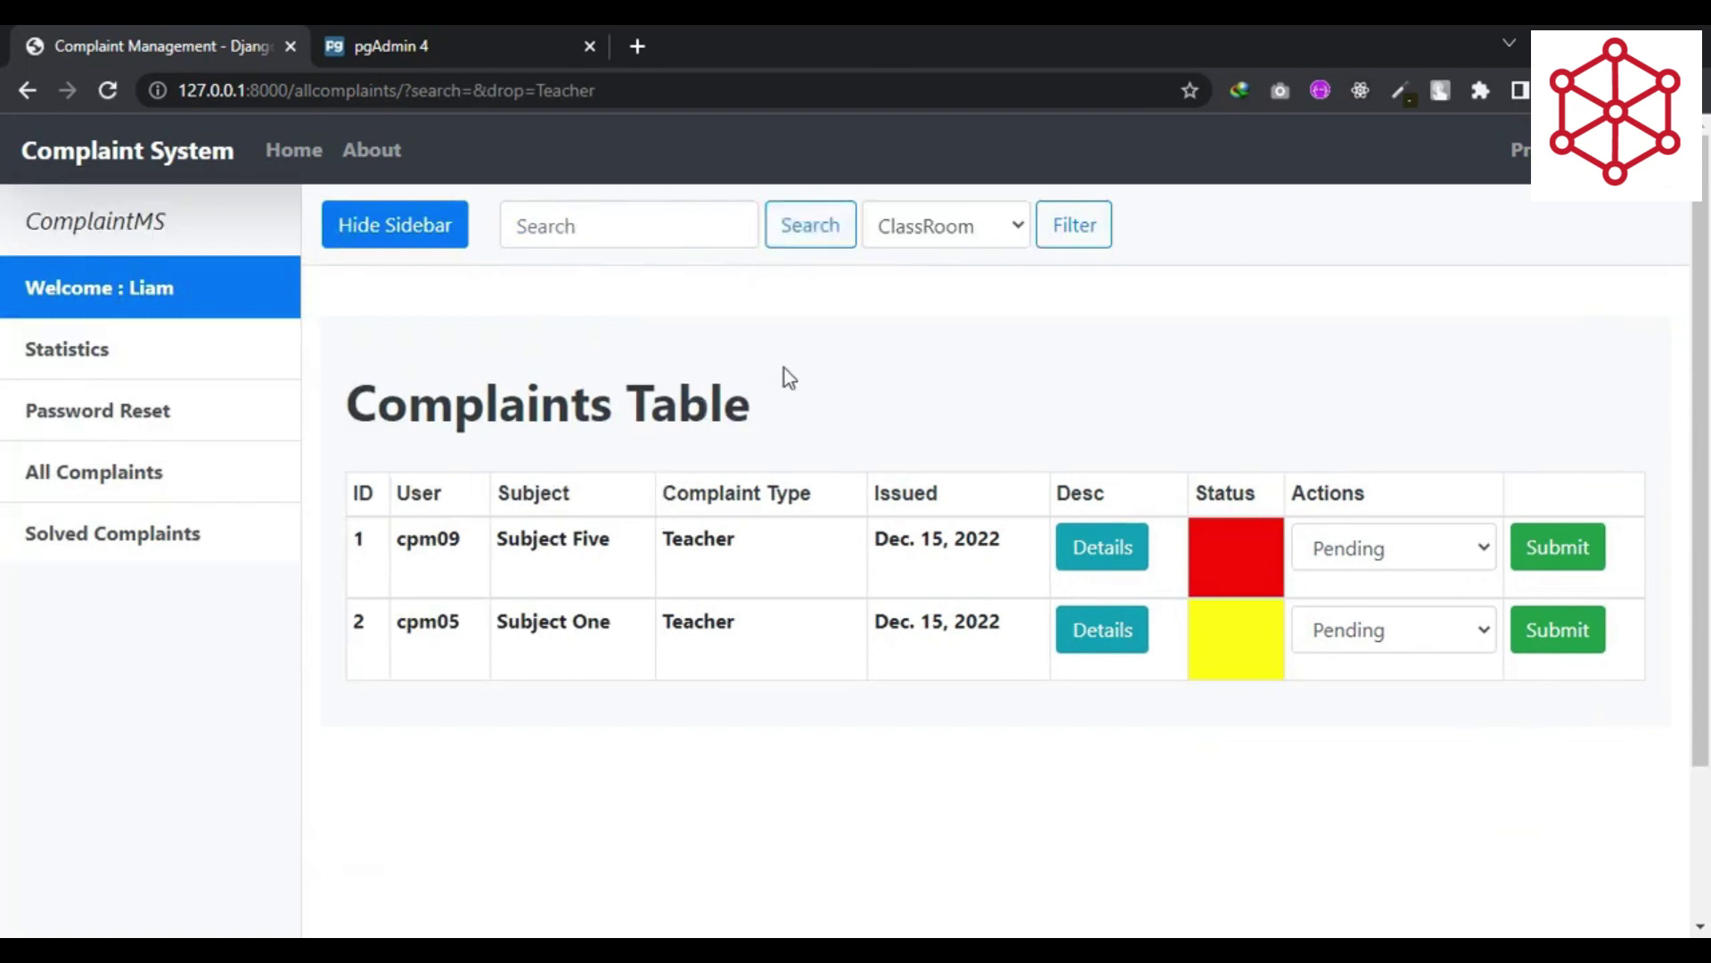
click(949, 228)
click(942, 347)
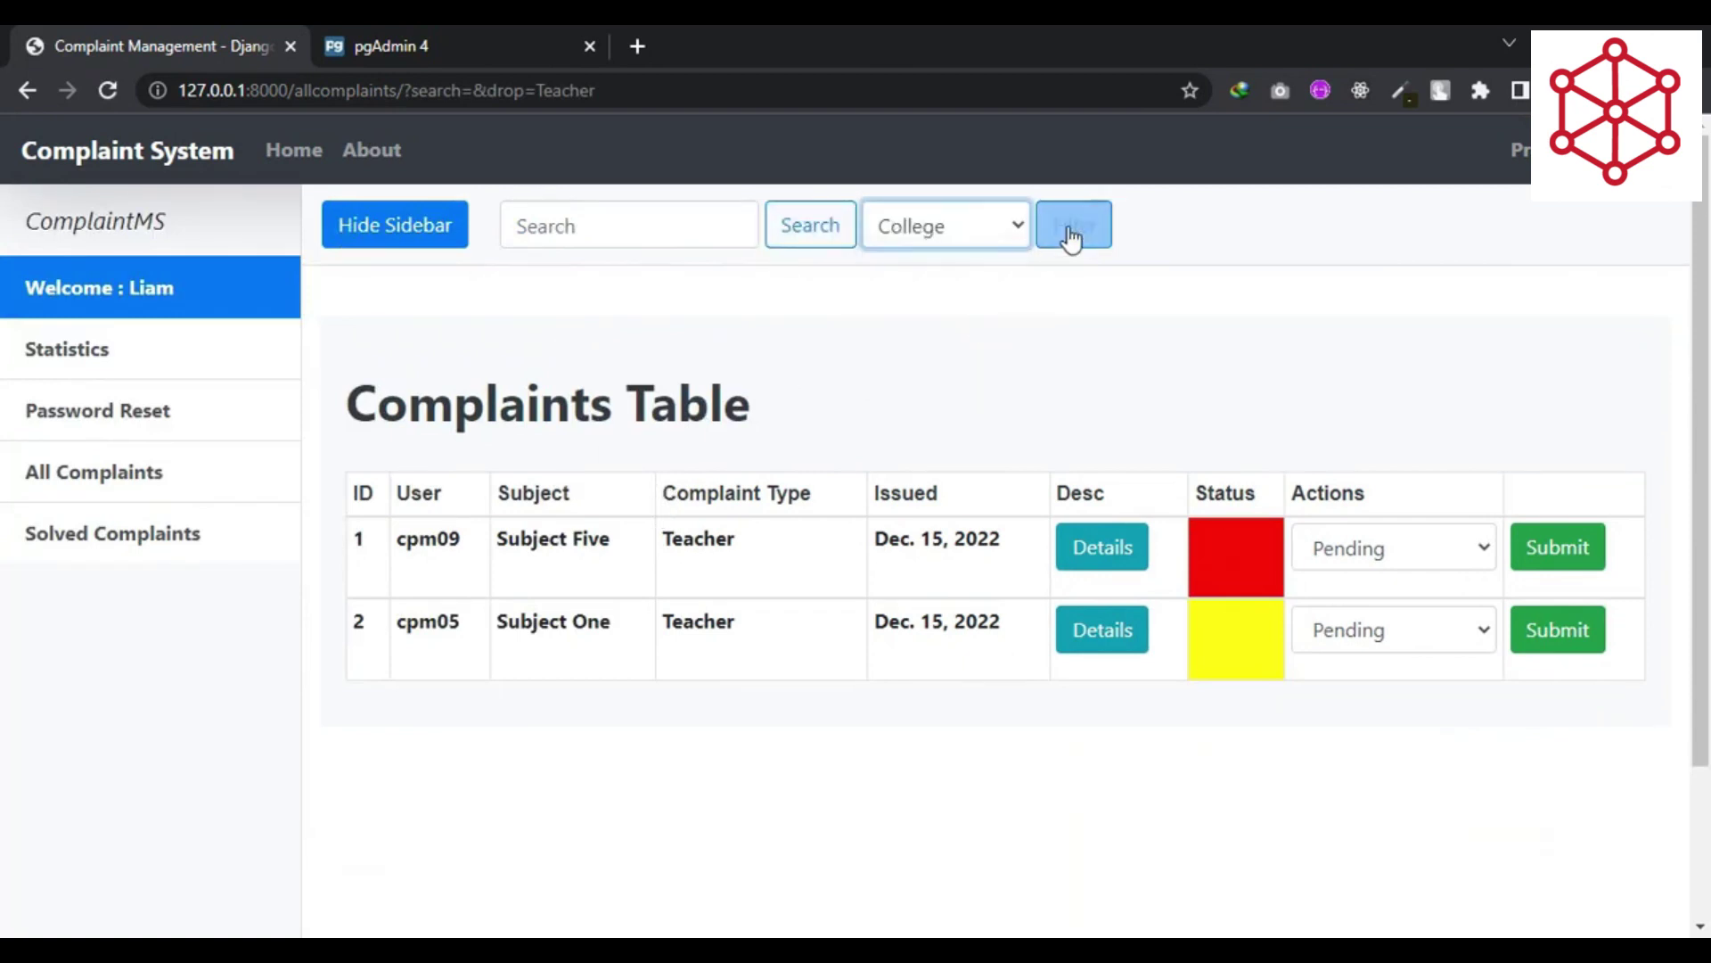
click(1072, 239)
click(948, 226)
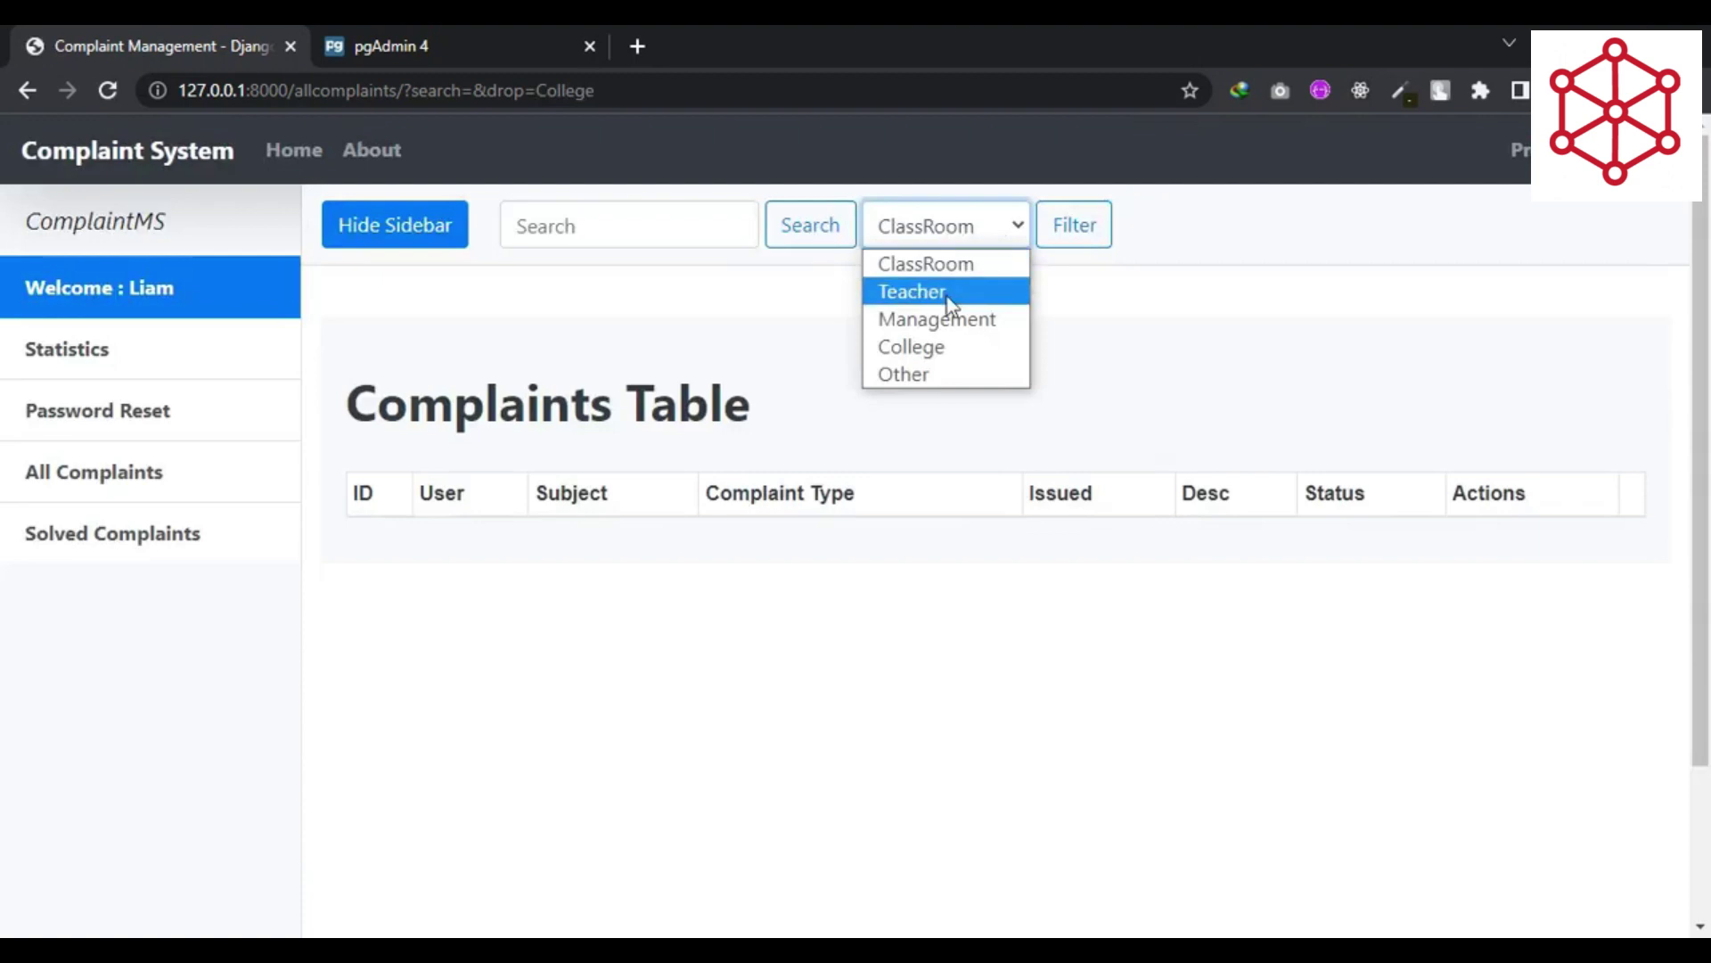
click(928, 375)
click(1080, 235)
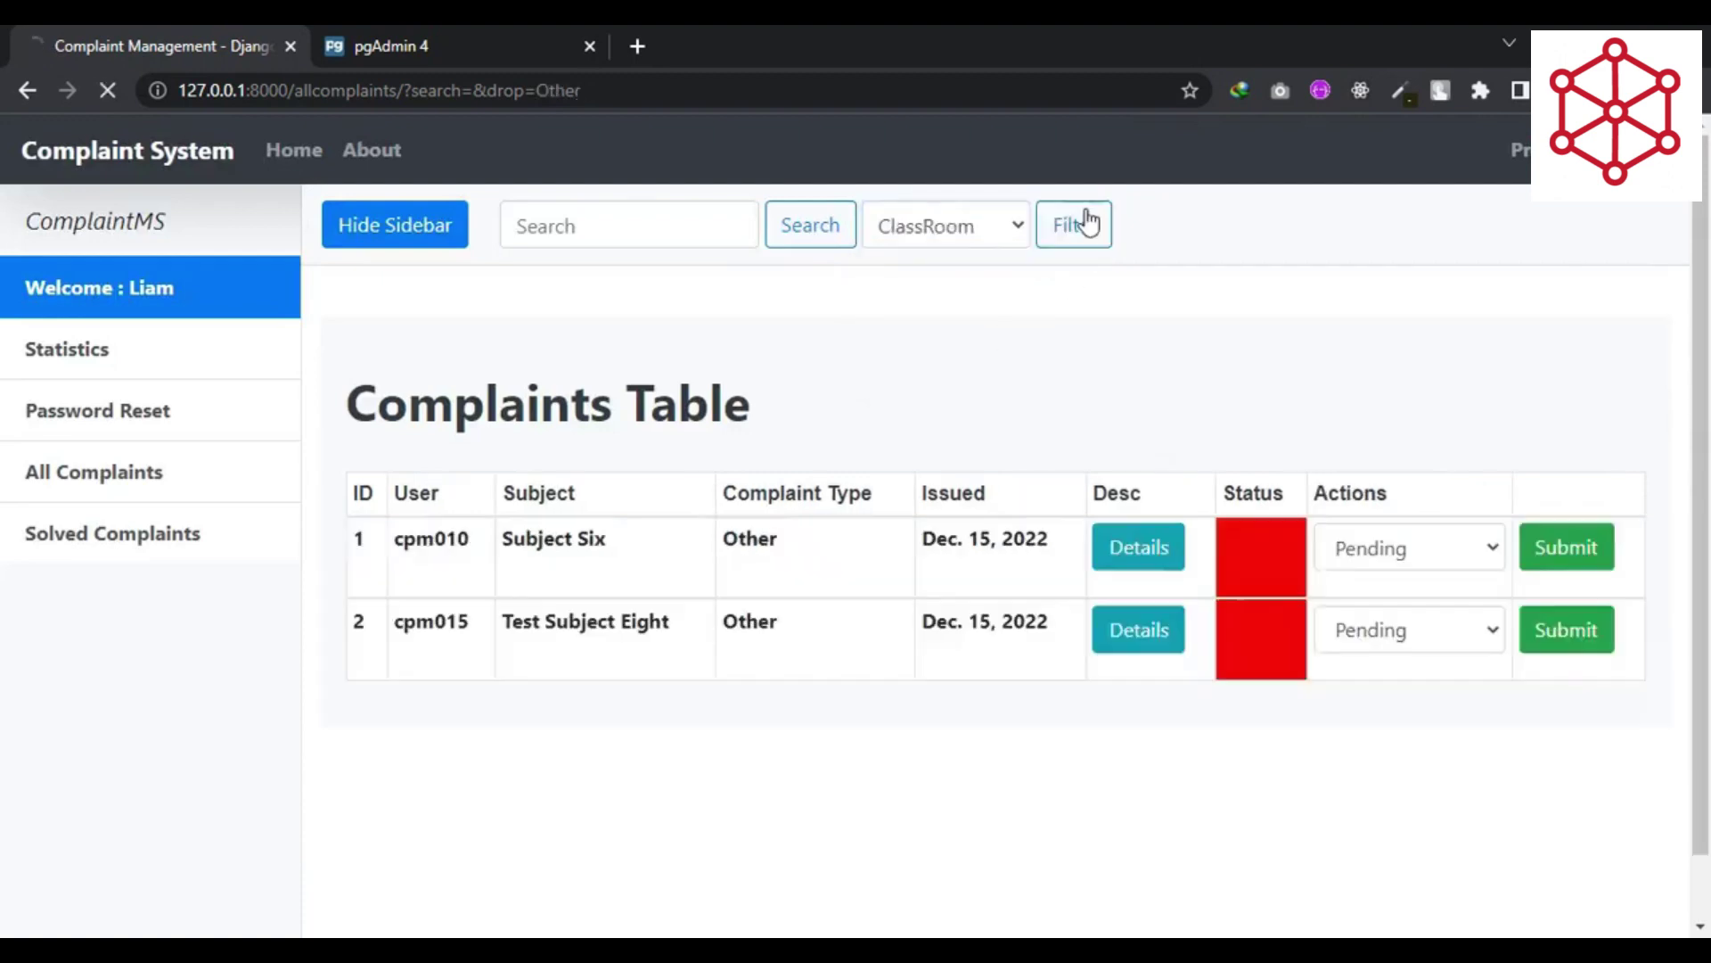
- Filter by Management, hide the sidebar, and locate Demo Subject Eleven in row 5
click(980, 228)
click(956, 311)
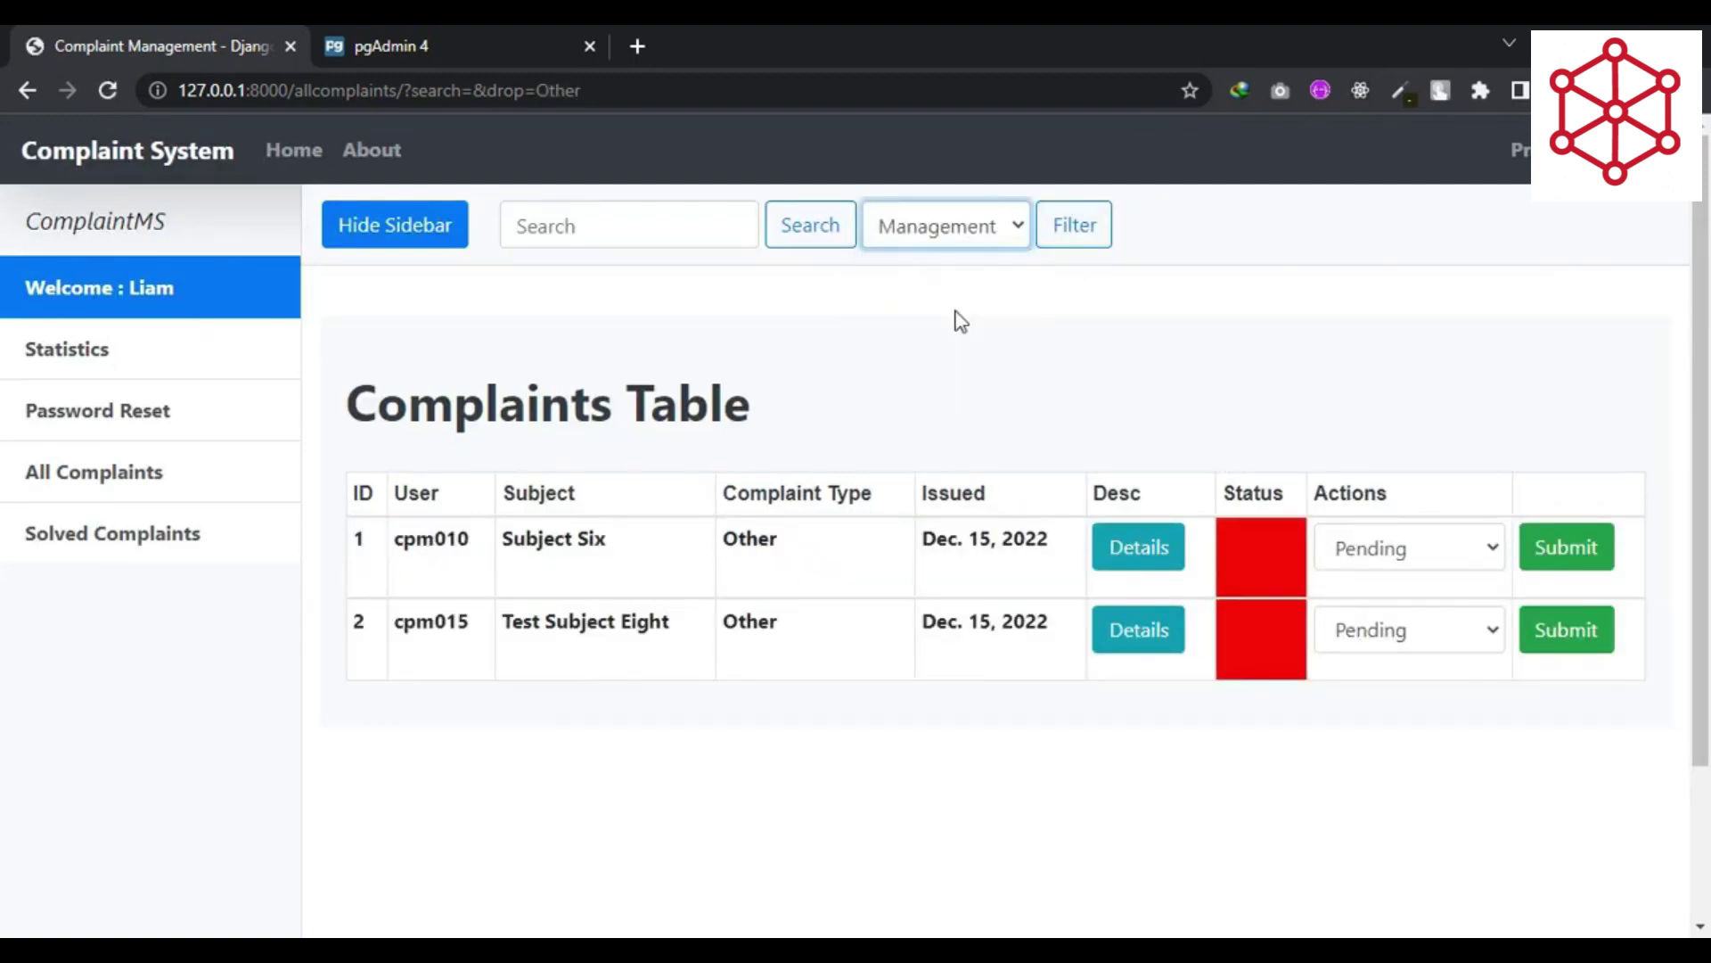
click(1066, 234)
click(435, 233)
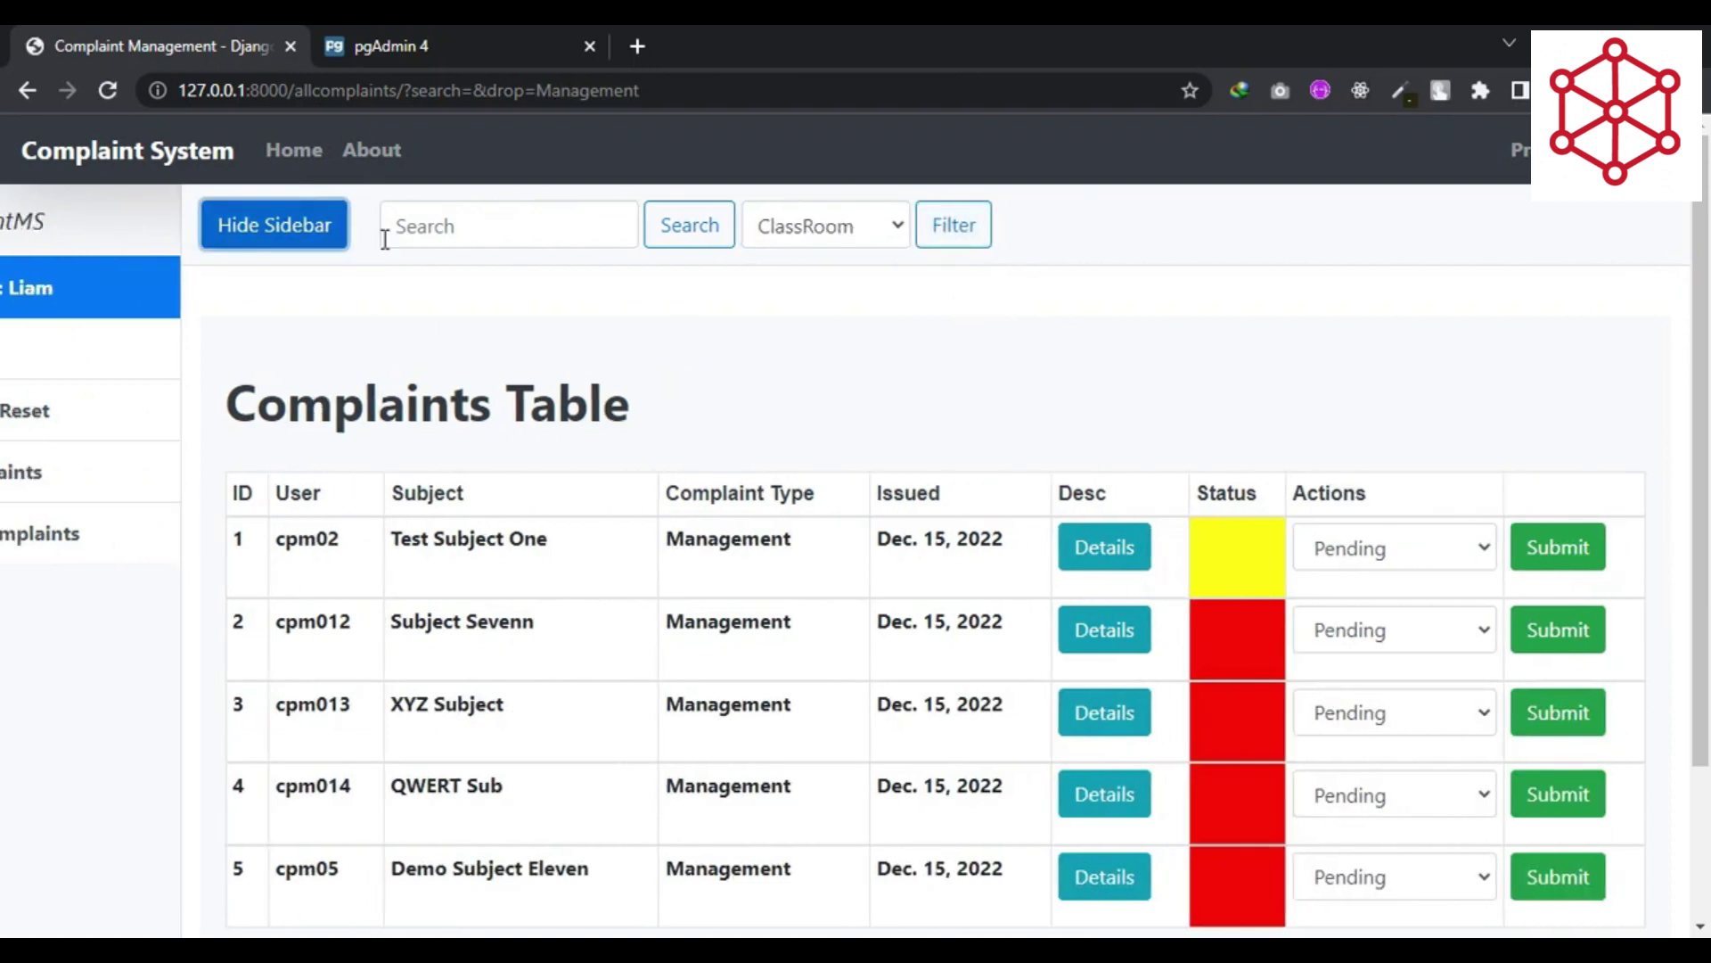
scroll(565, 365, down, 2)
scroll(565, 365, up, 2)
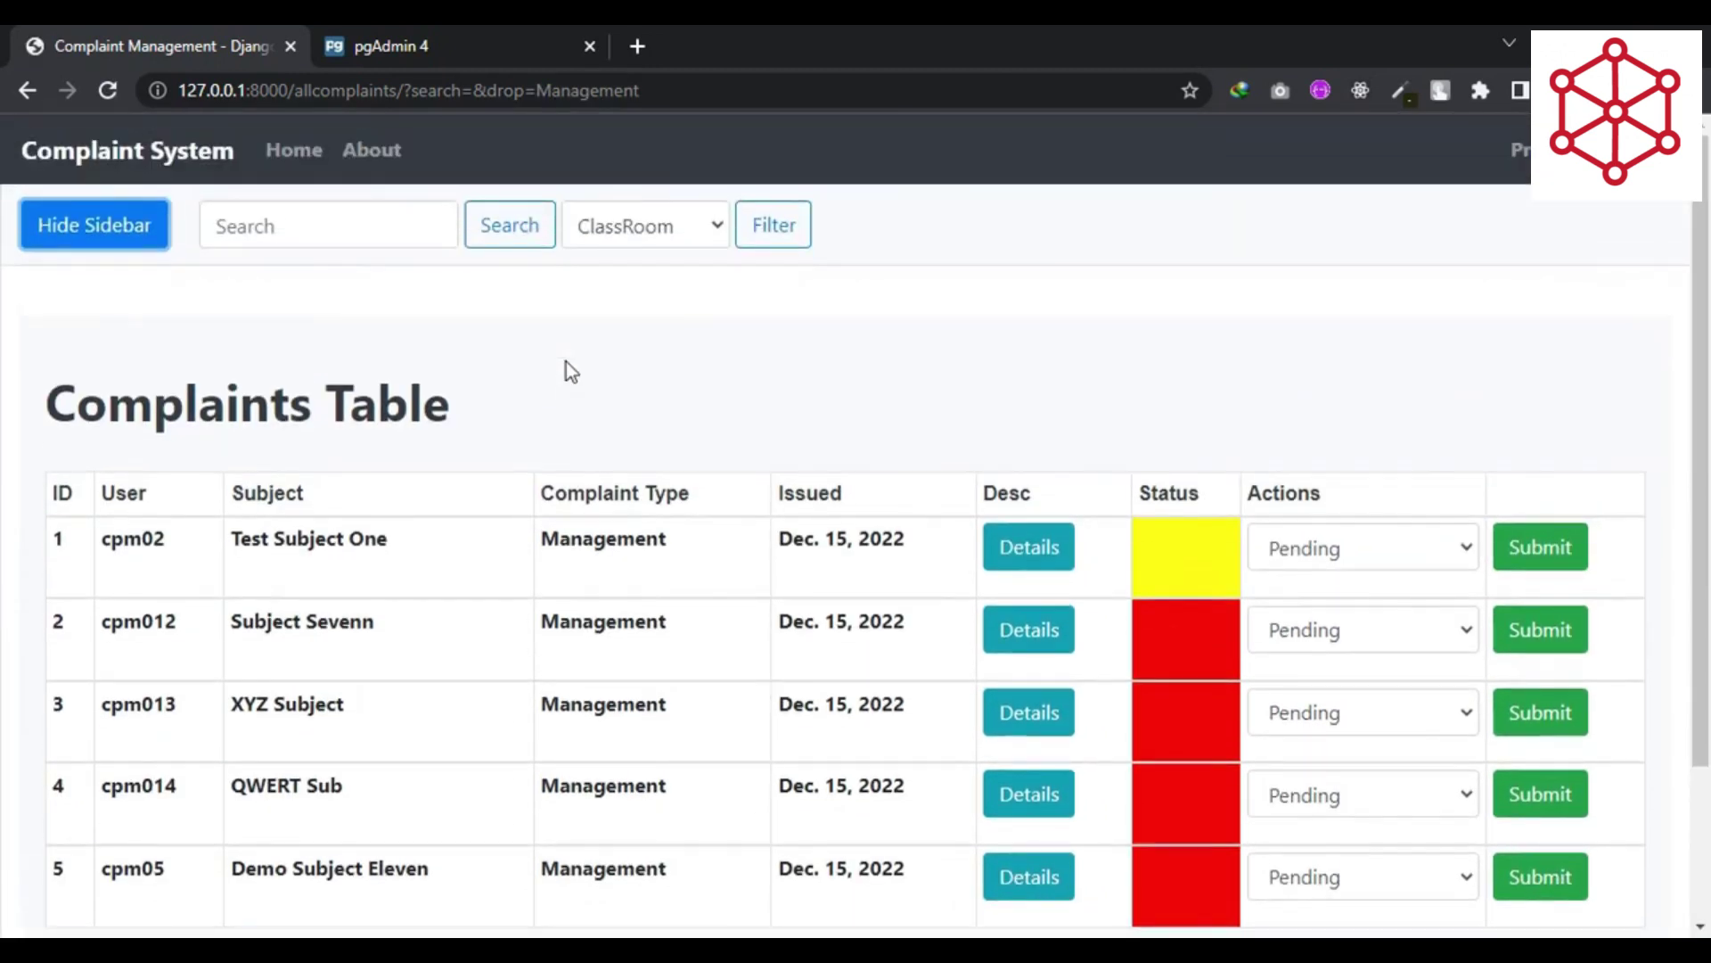
triple_click(300, 857)
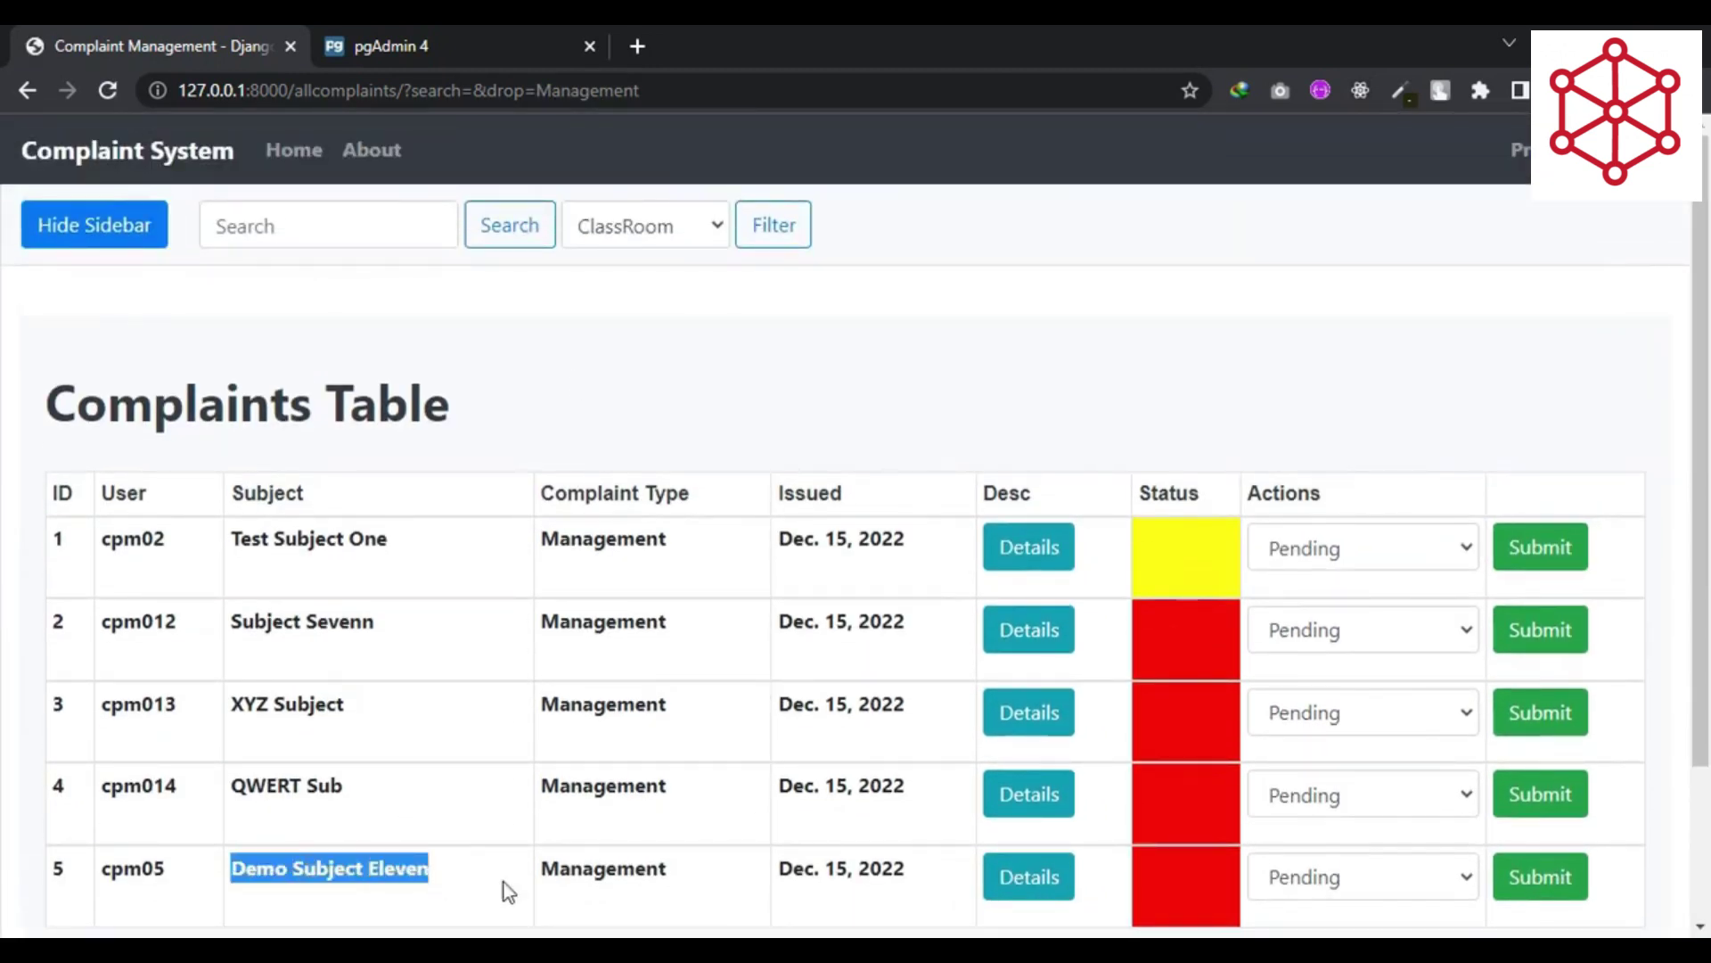
click(613, 866)
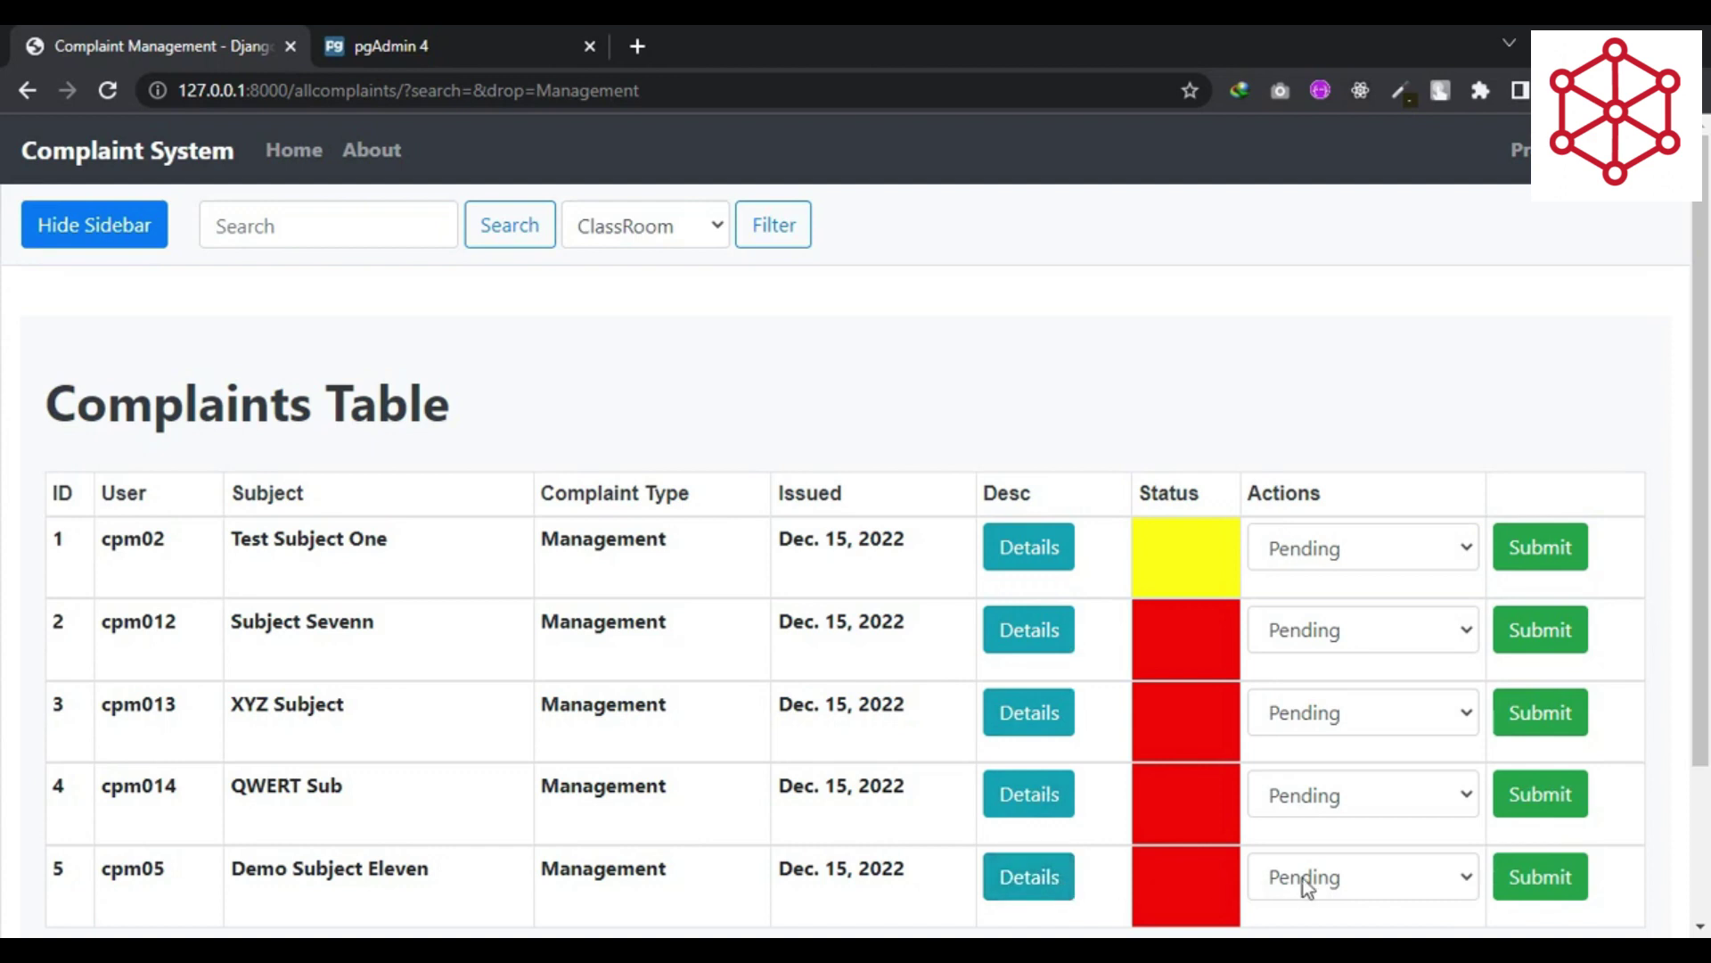
- Download Demo Subject Eleven's report as Complaint_id_3.pdf through IDM and open it
double_click(1297, 497)
click(1297, 497)
click(1058, 887)
click(853, 608)
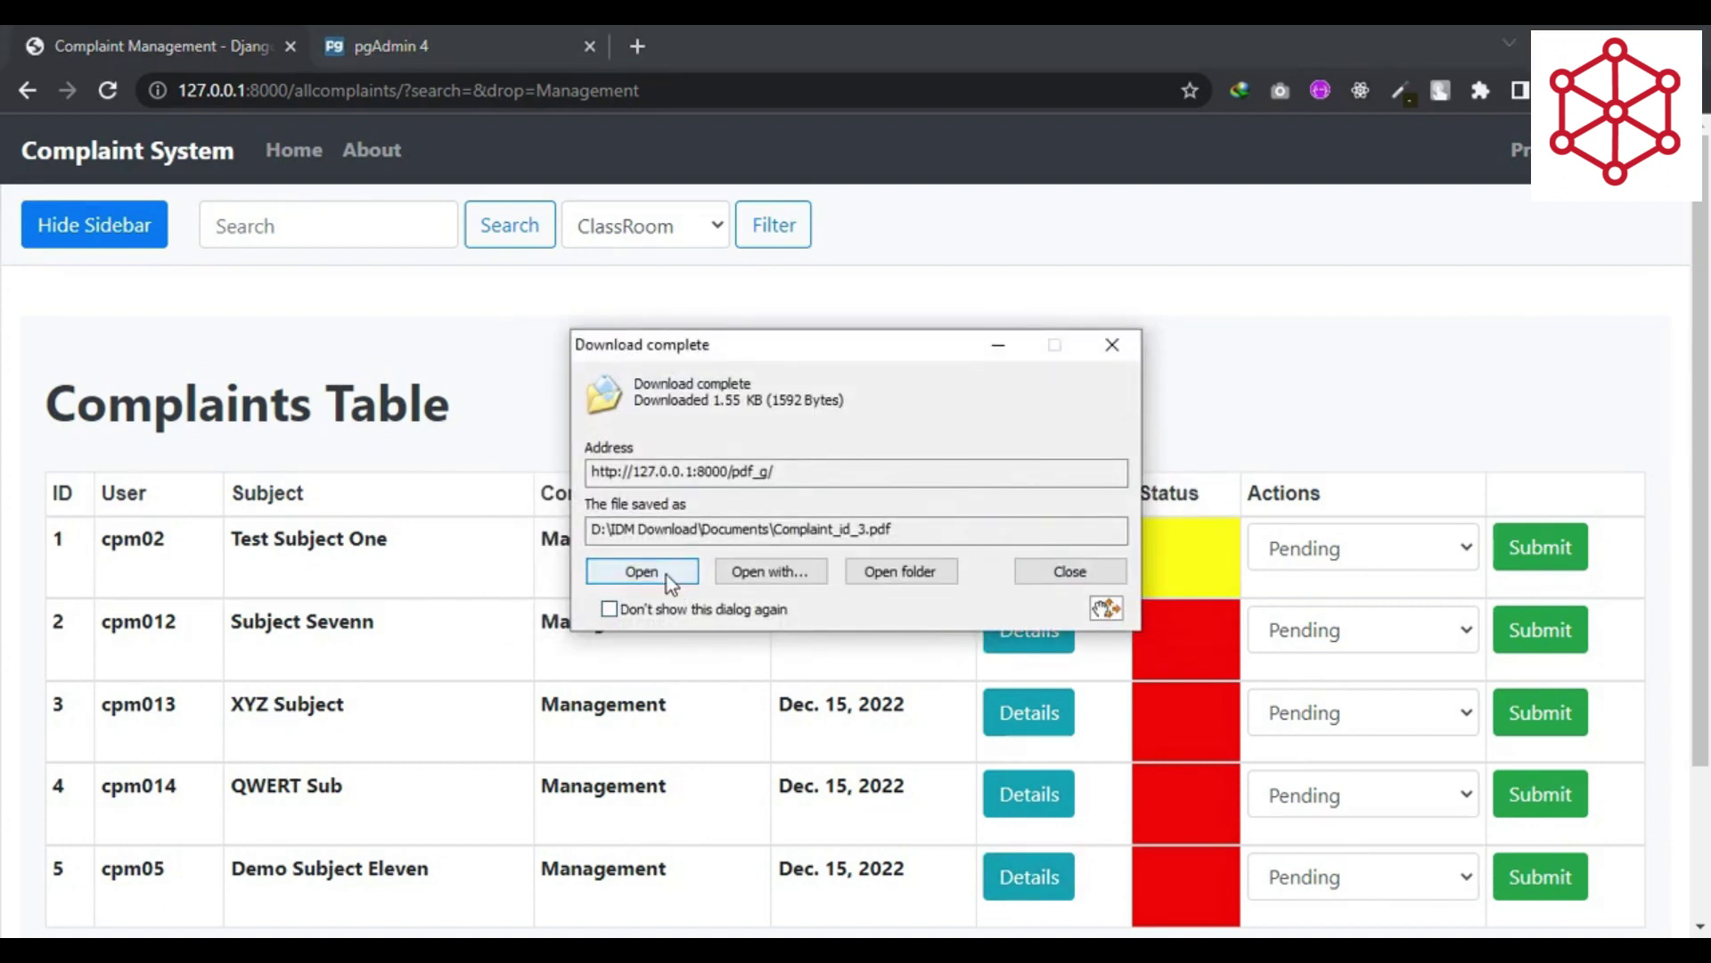
click(667, 575)
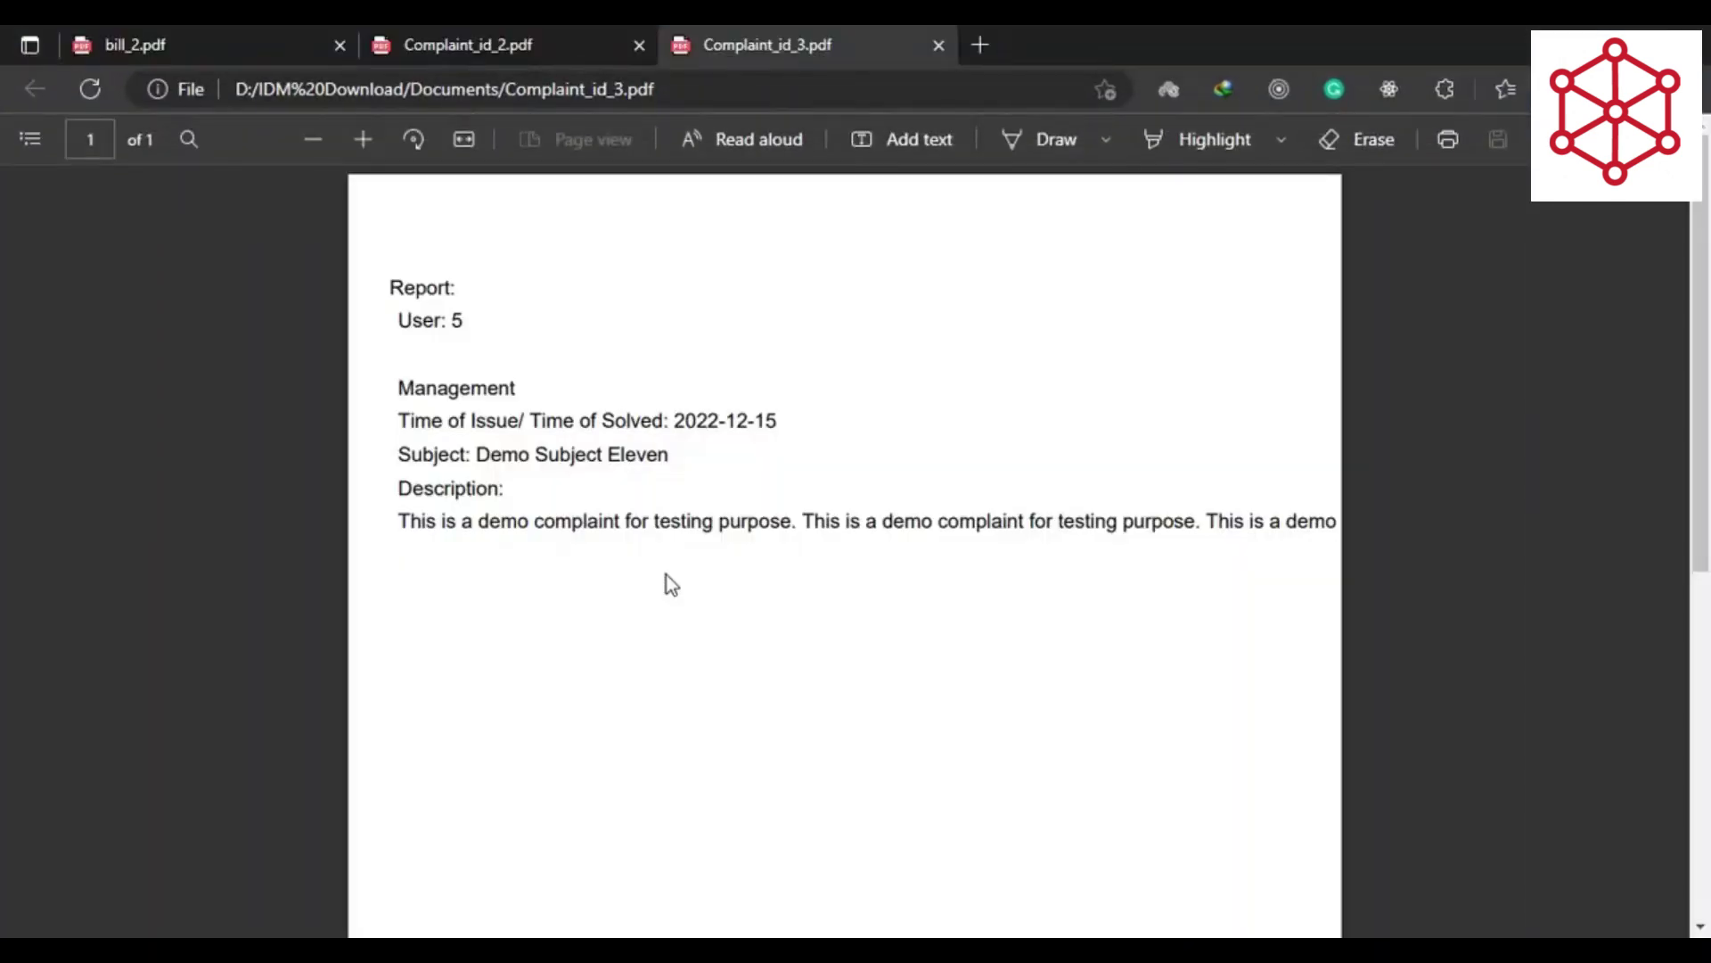
- Check the report's Management type, Demo Subject Eleven subject and description, then return to Chrome
double_click(434, 392)
click(497, 484)
drag(482, 453, 711, 451)
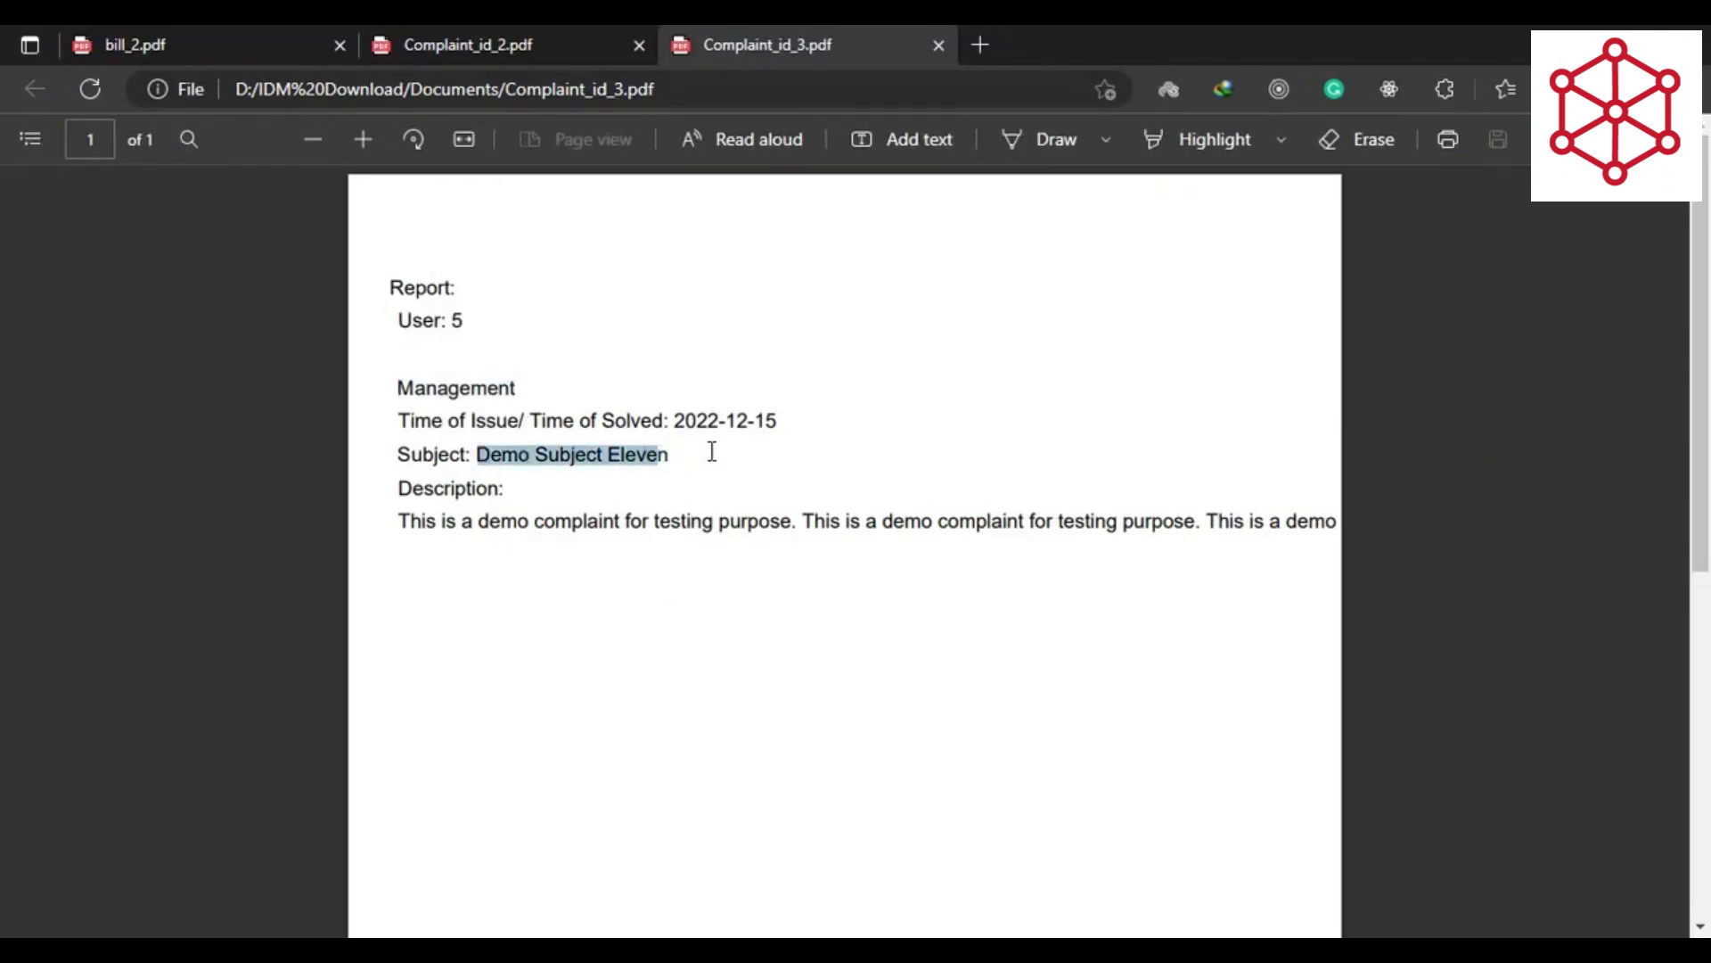
click(704, 557)
drag(402, 516, 1025, 522)
click(962, 634)
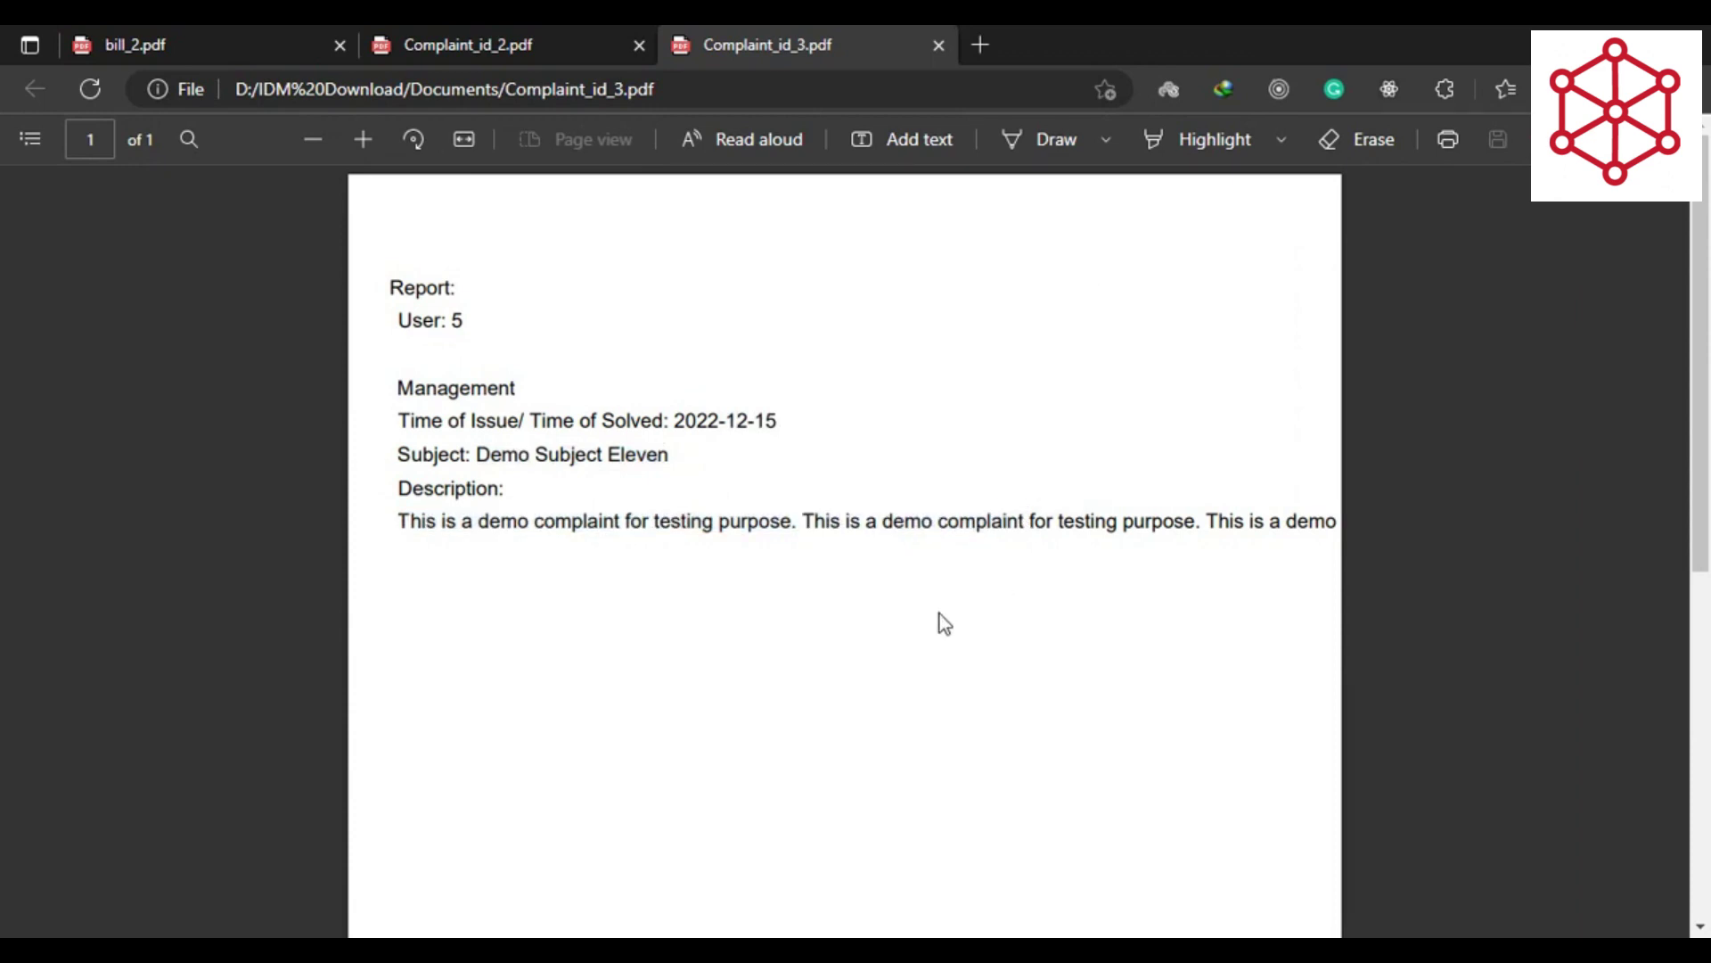
key(alt+Tab)
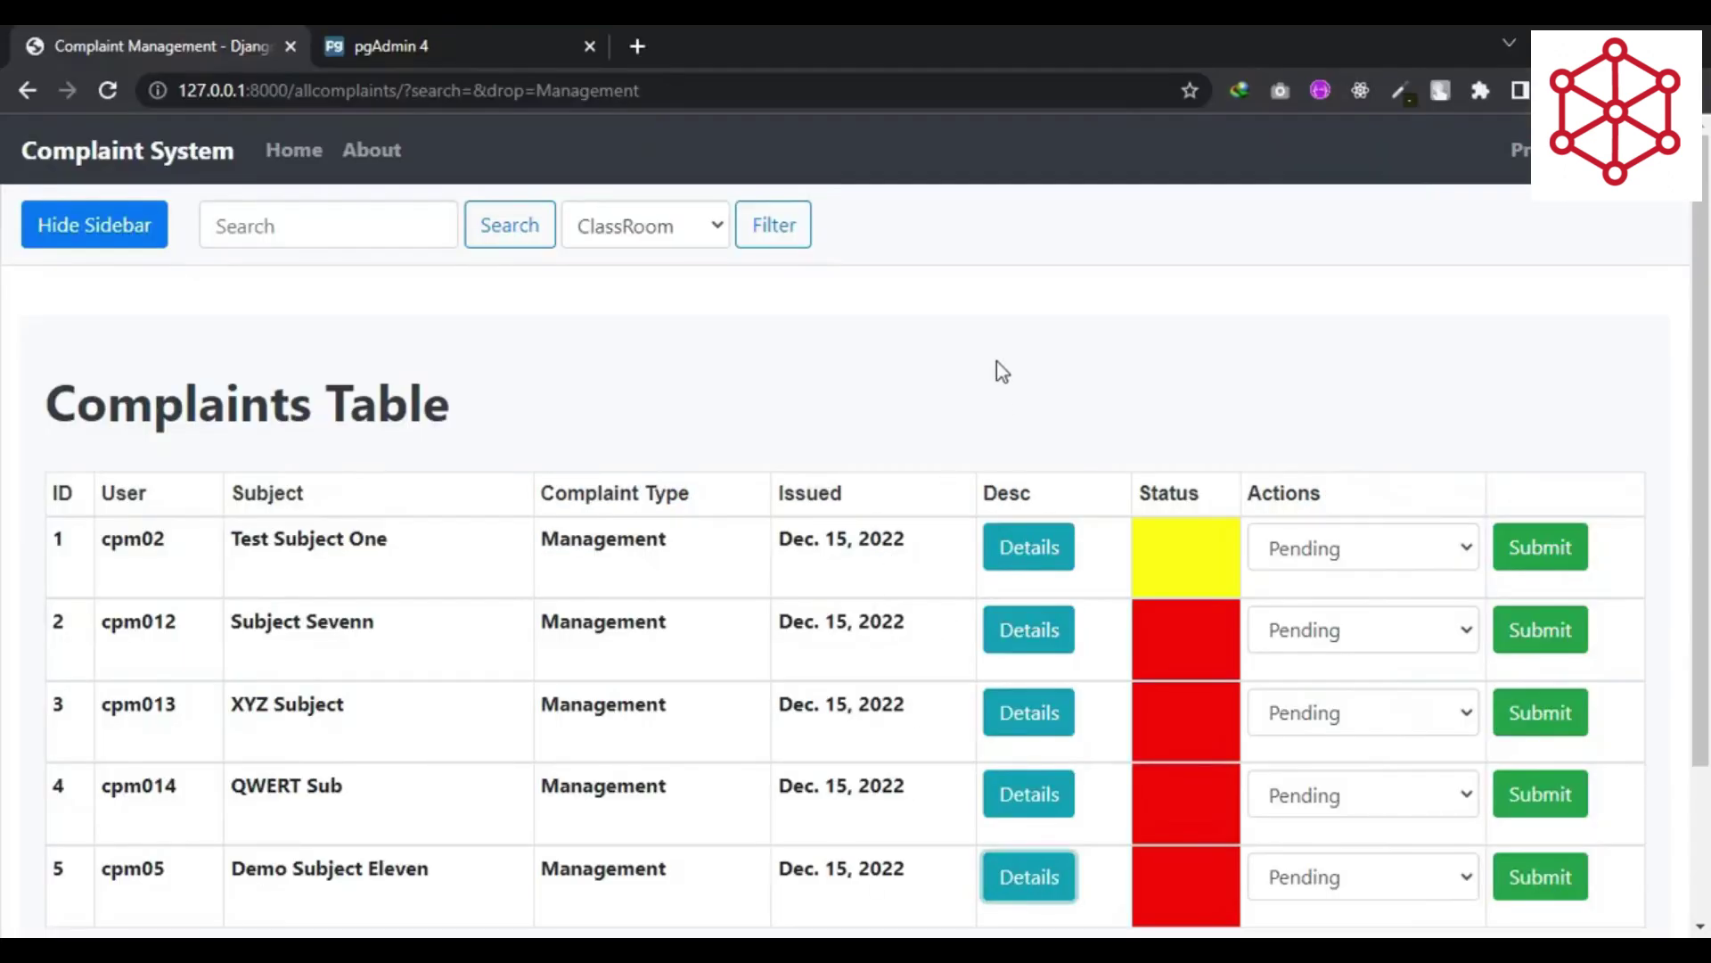
- Change Demo Subject Eleven's status to InProgress in row 5 and submit it
scroll(997, 361, down, 2)
click(1294, 751)
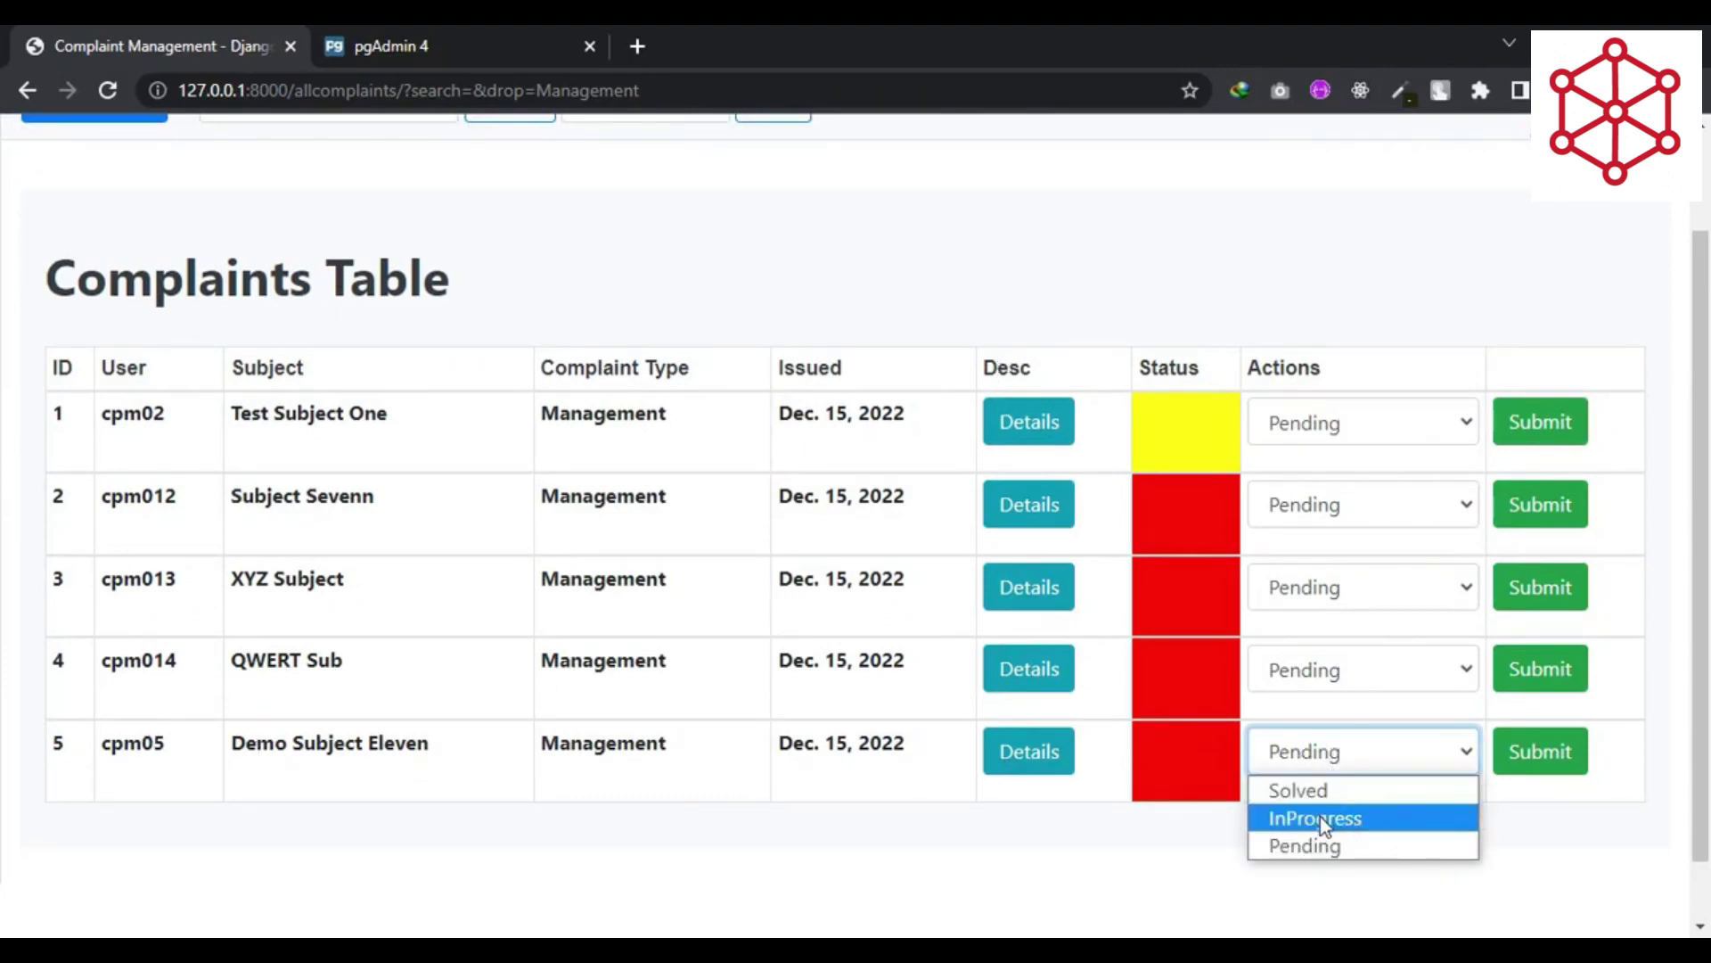
click(1320, 819)
click(1516, 736)
drag(379, 328, 431, 355)
click(79, 356)
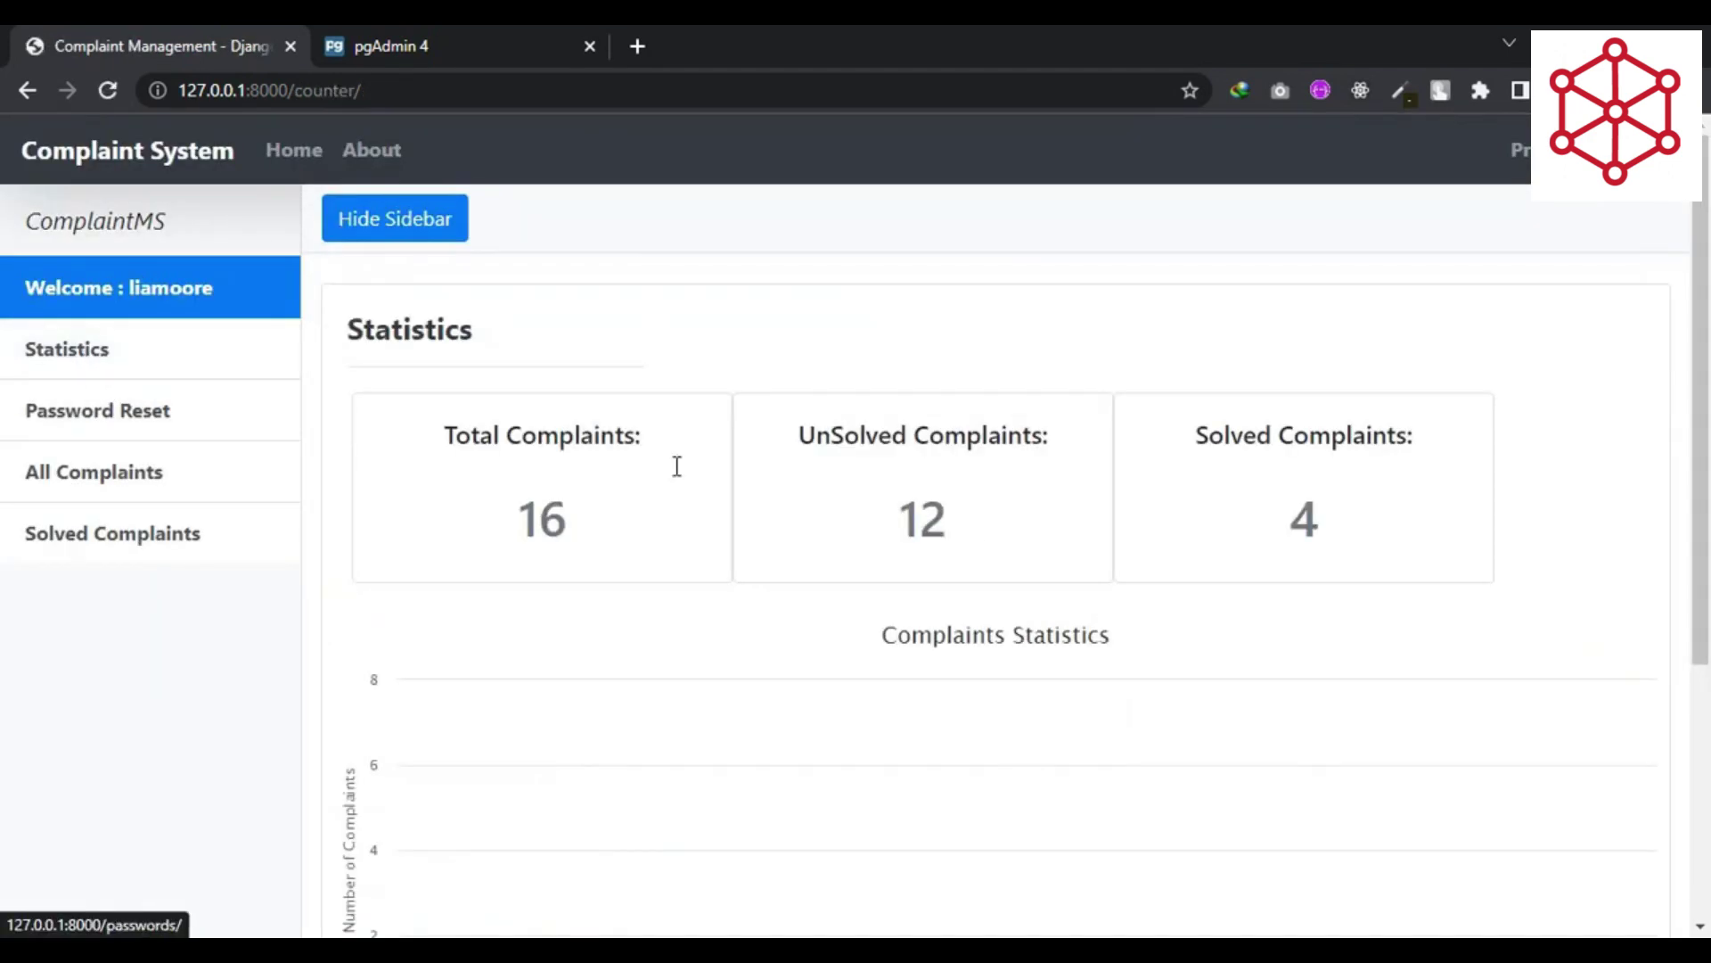
- Check the statistics chart bars, with Management at 2 Inprogress, then return to All Complaints
scroll(986, 526, down, 3)
mouse_move(1082, 729)
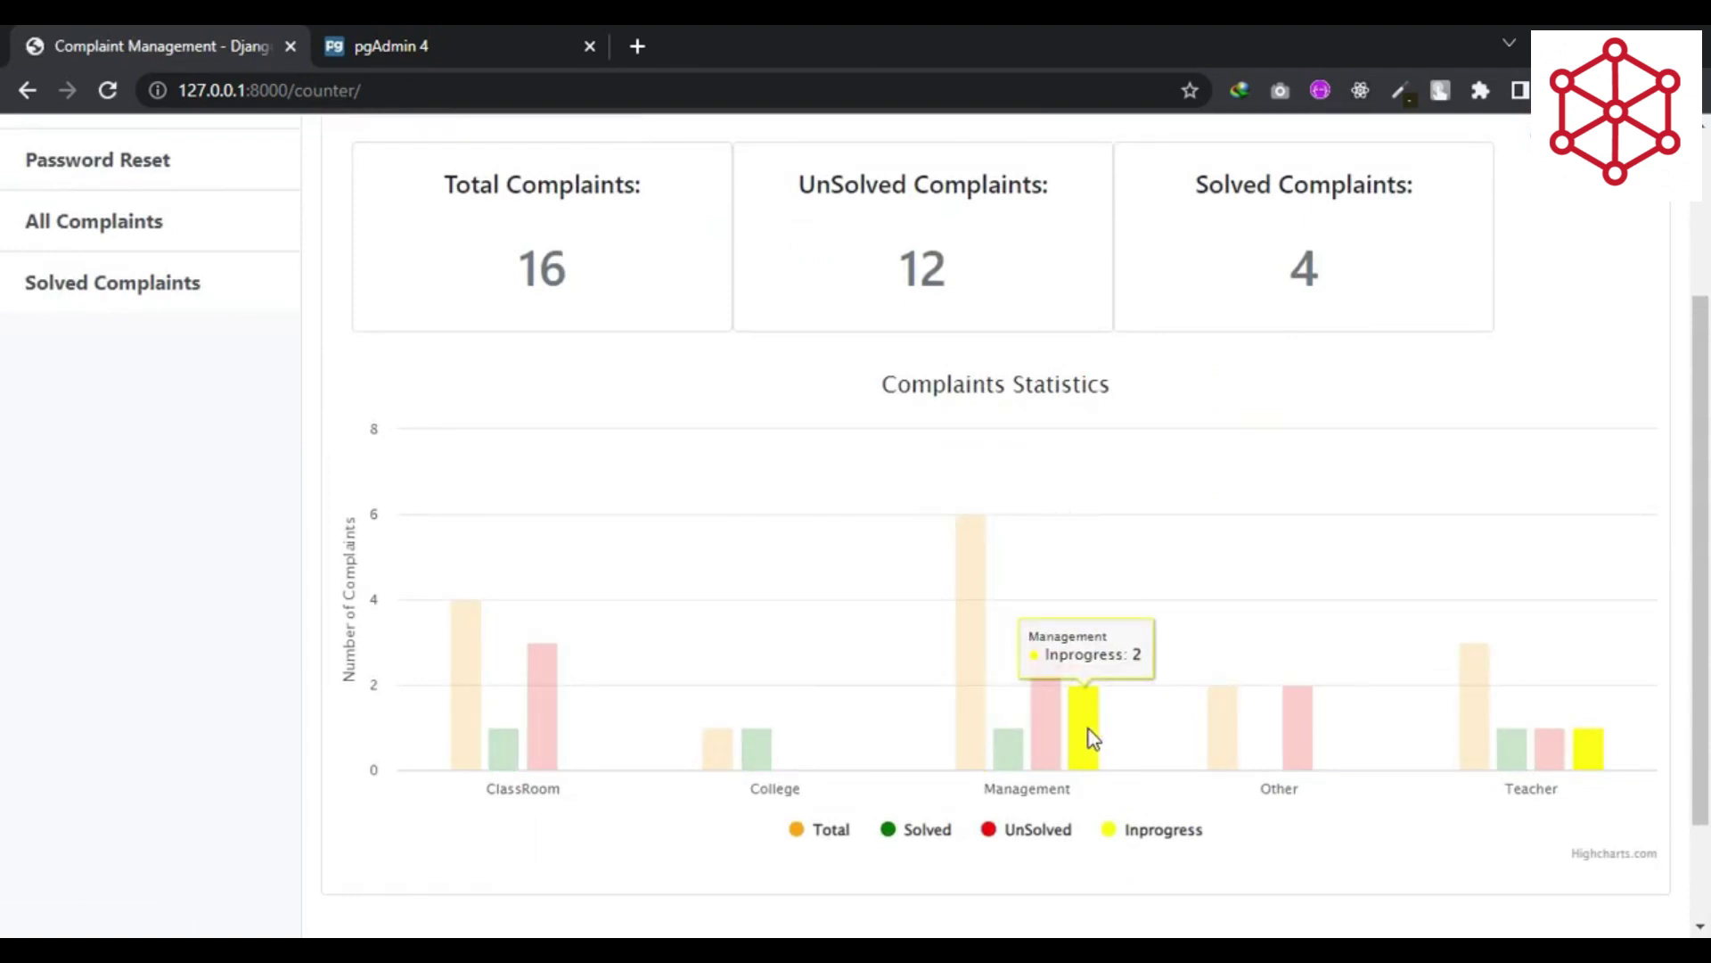
mouse_move(1013, 729)
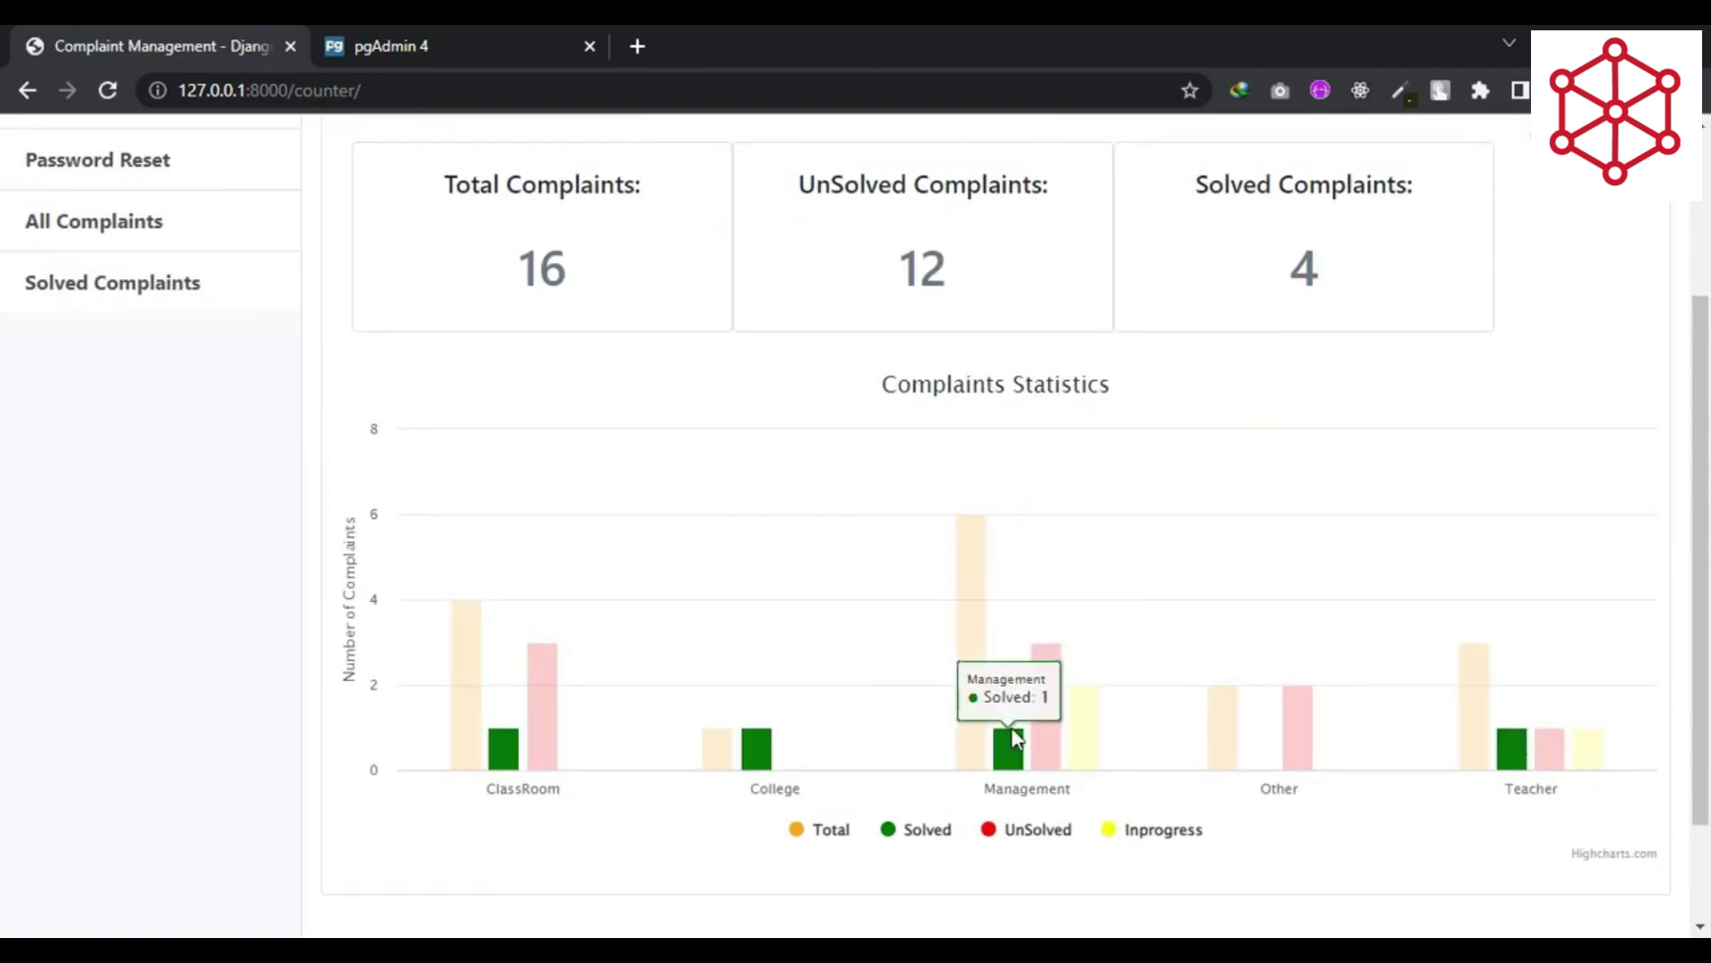
scroll(753, 450, up, 3)
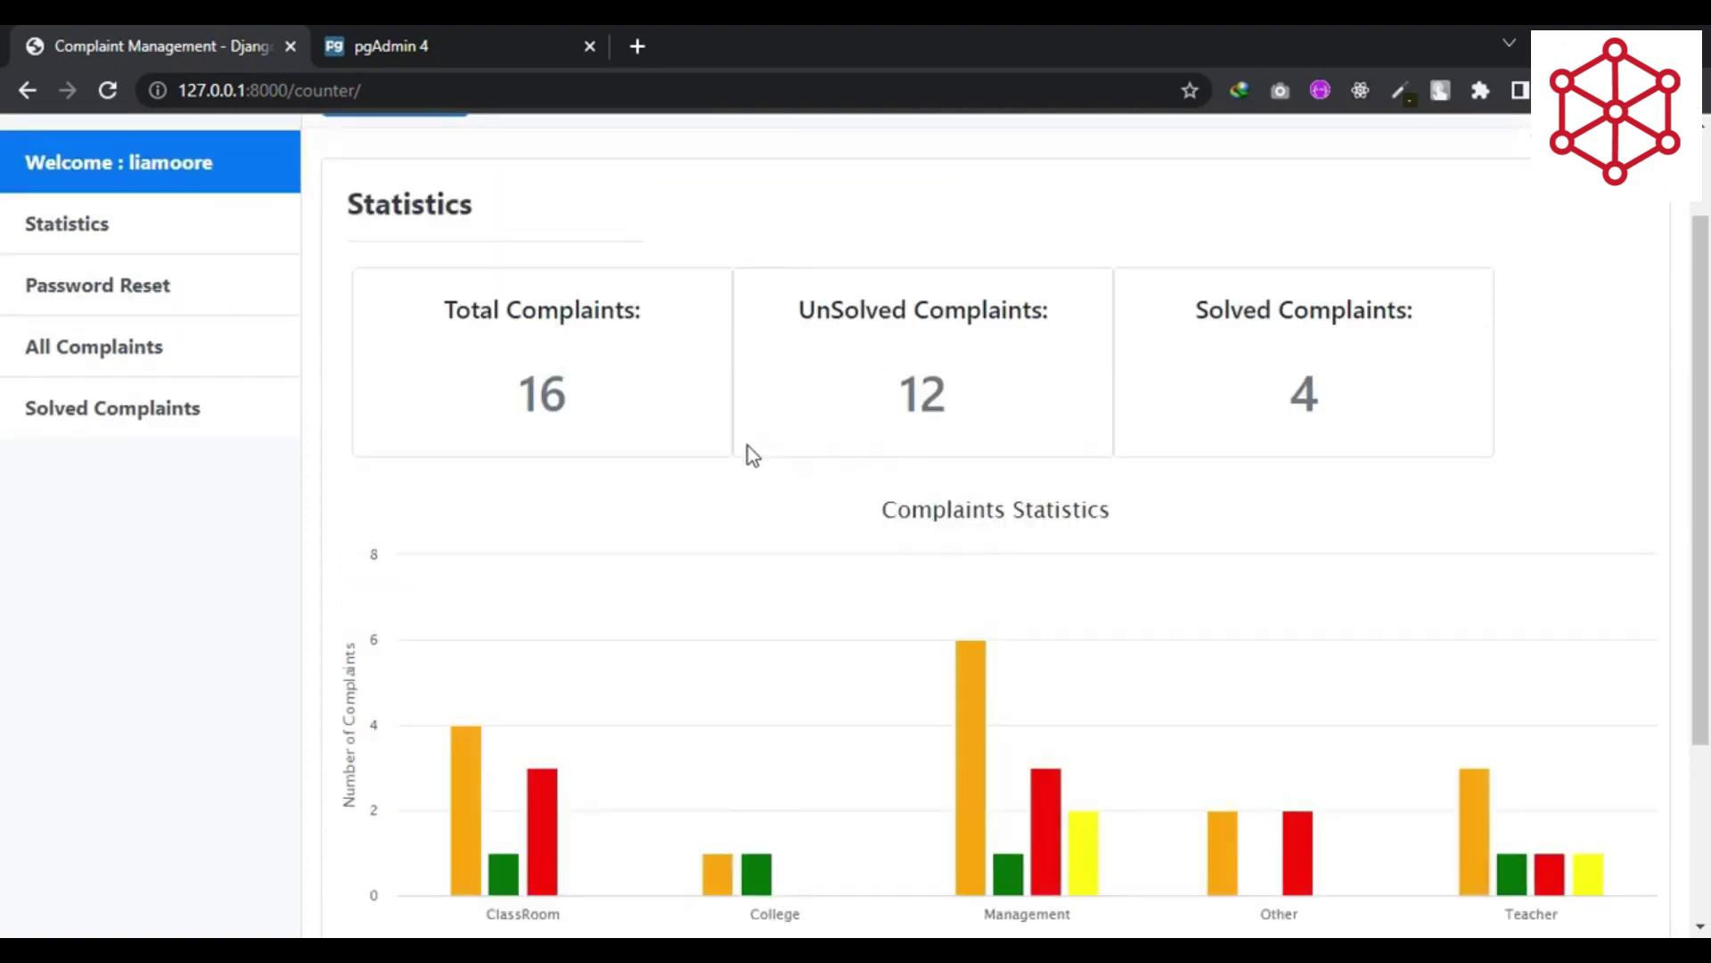
scroll(747, 446, up, 2)
click(137, 474)
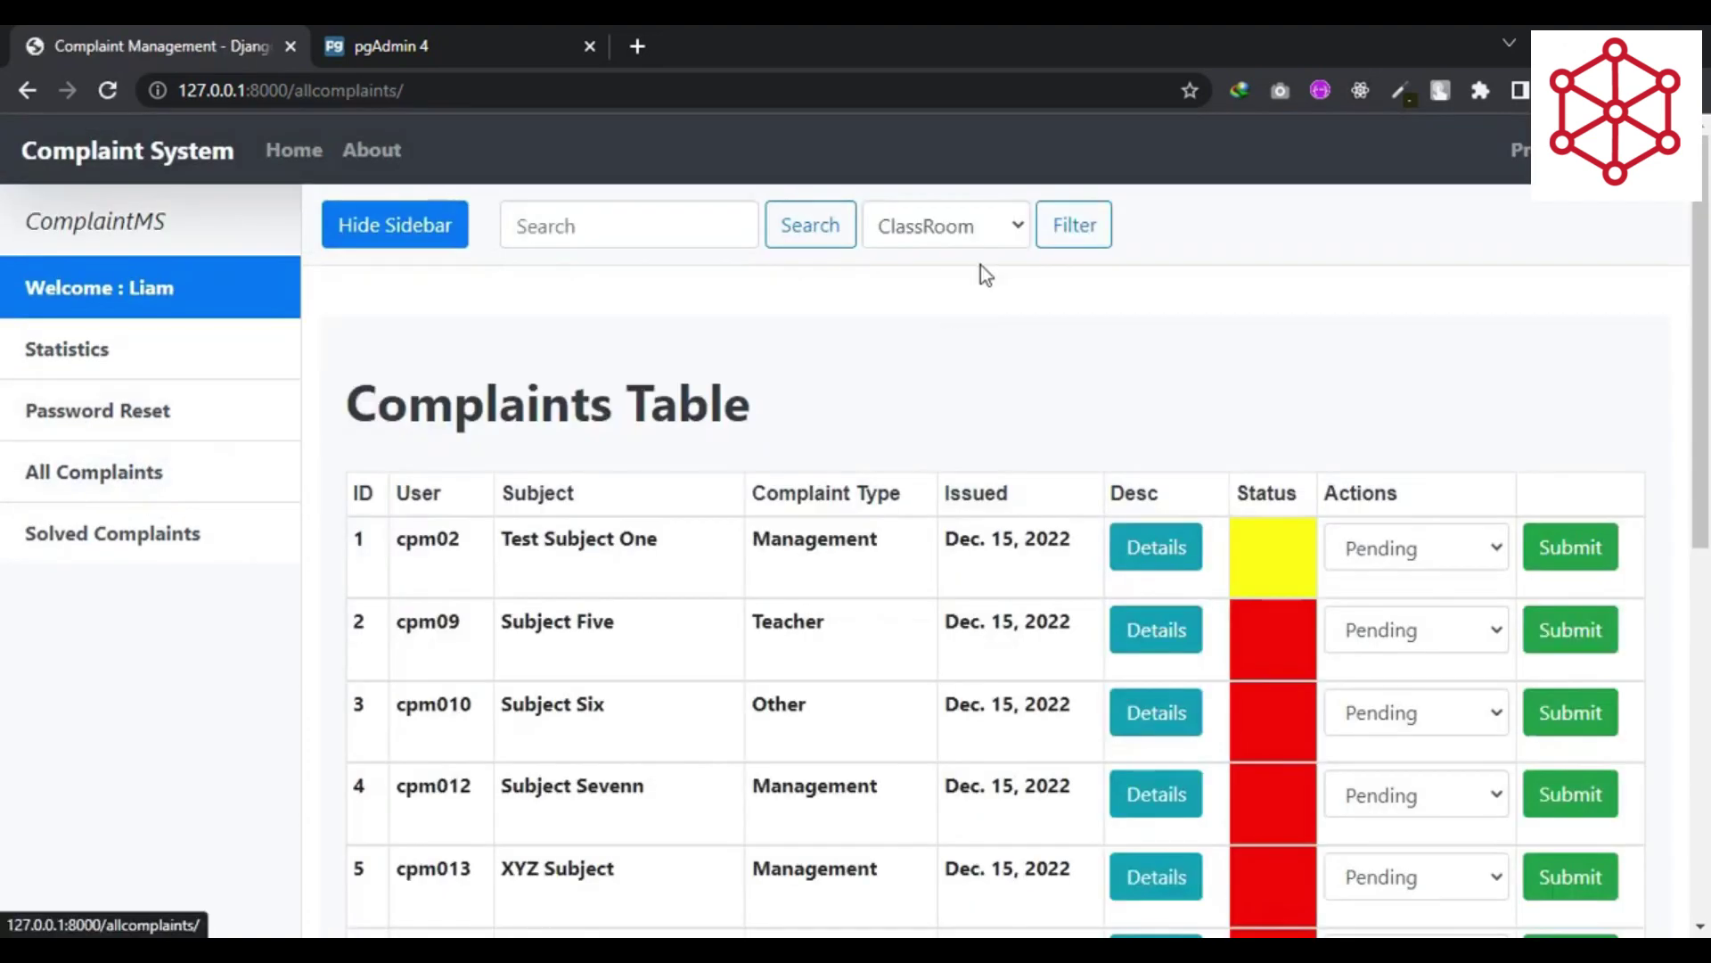
- Filter the complaints table to the Management complaint type
click(971, 234)
click(936, 318)
click(1081, 241)
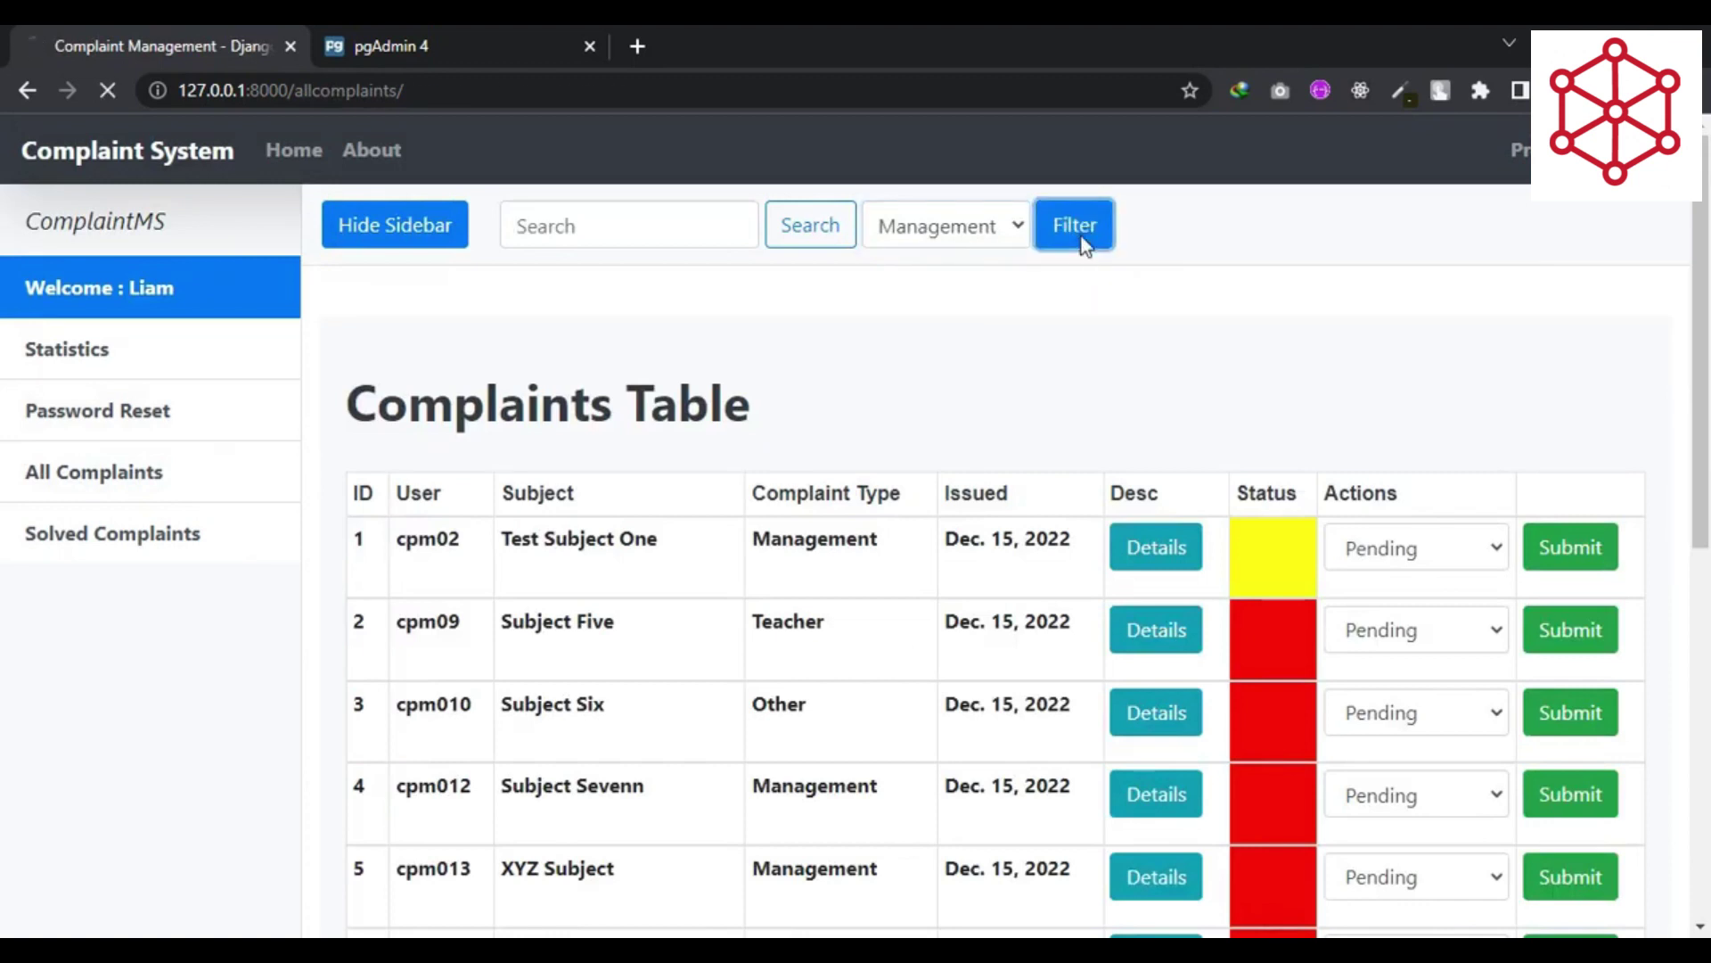
scroll(890, 435, down, 2)
scroll(1070, 500, up, 2)
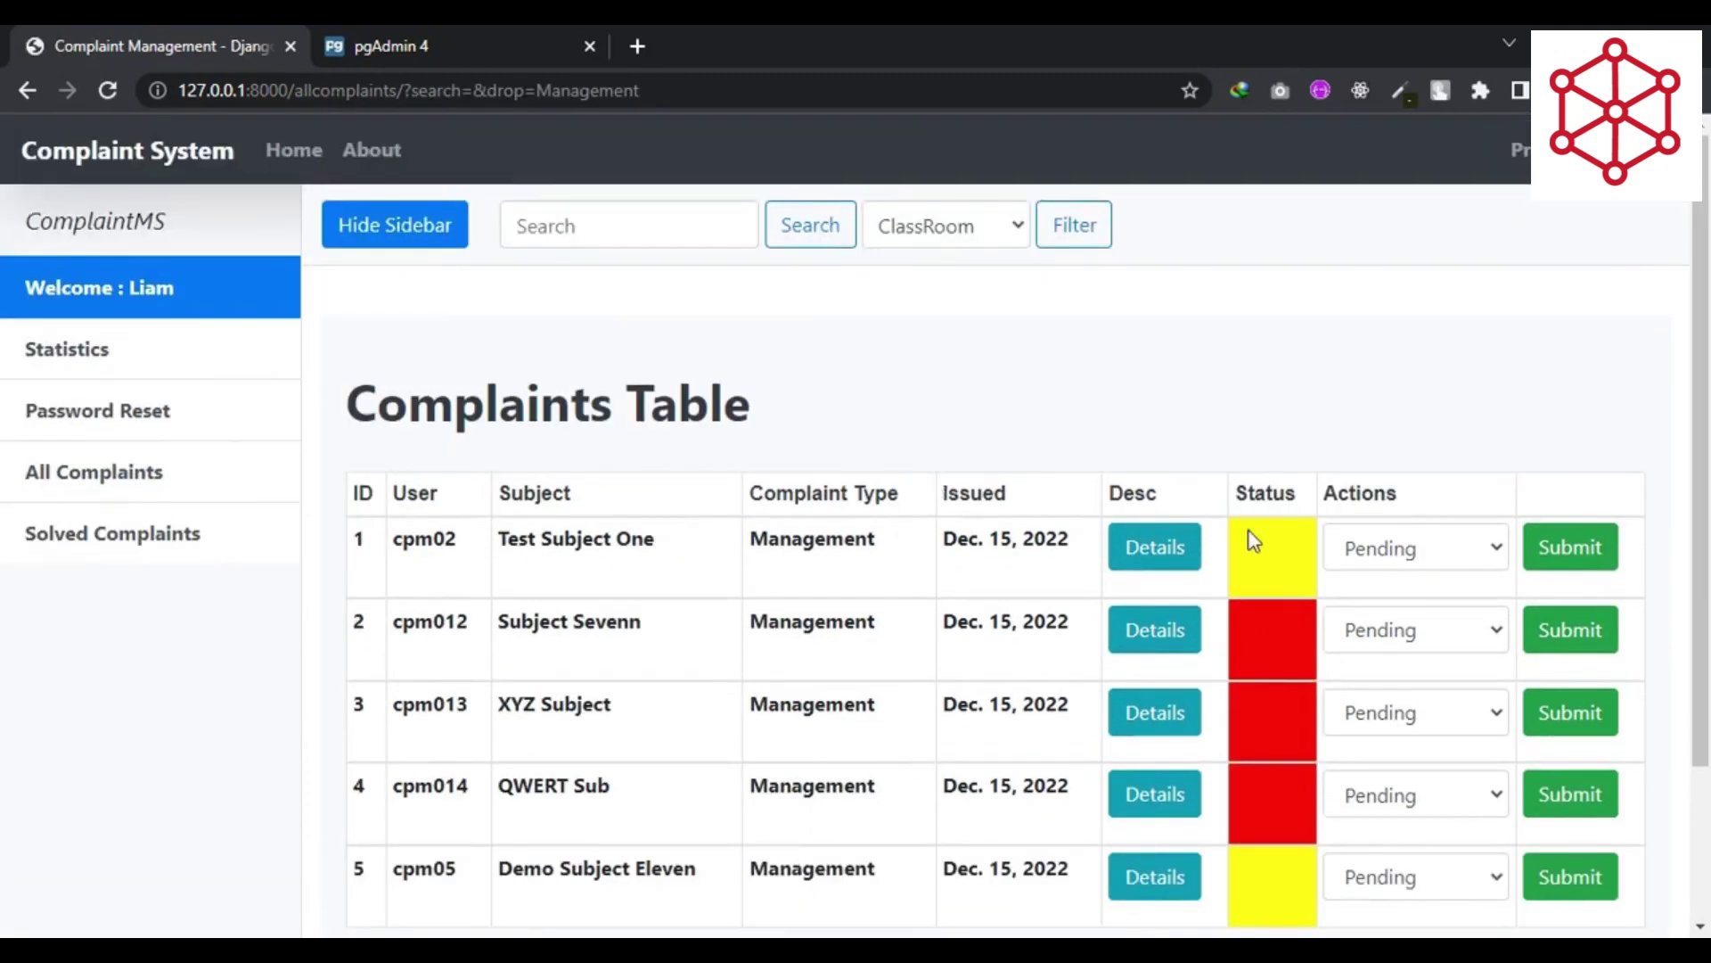
double_click(1257, 495)
scroll(1283, 579, down, 2)
click(1277, 756)
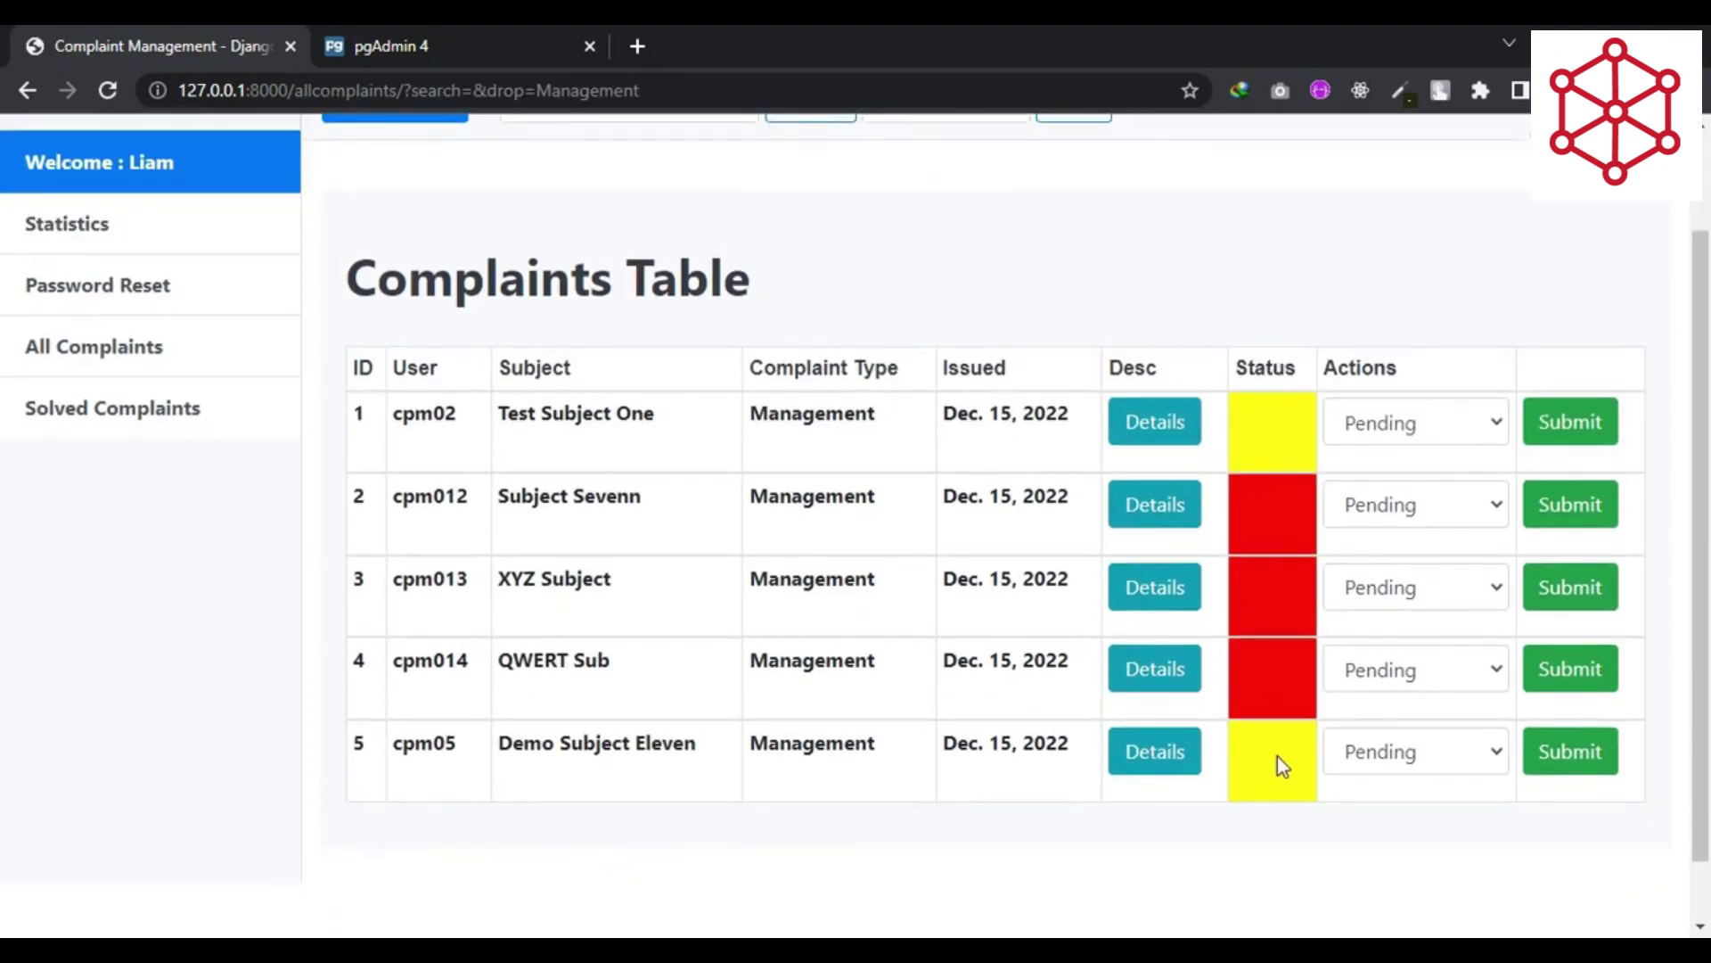
- Set Demo Subject Eleven's status to Solved and submit it
click(1390, 756)
click(1384, 790)
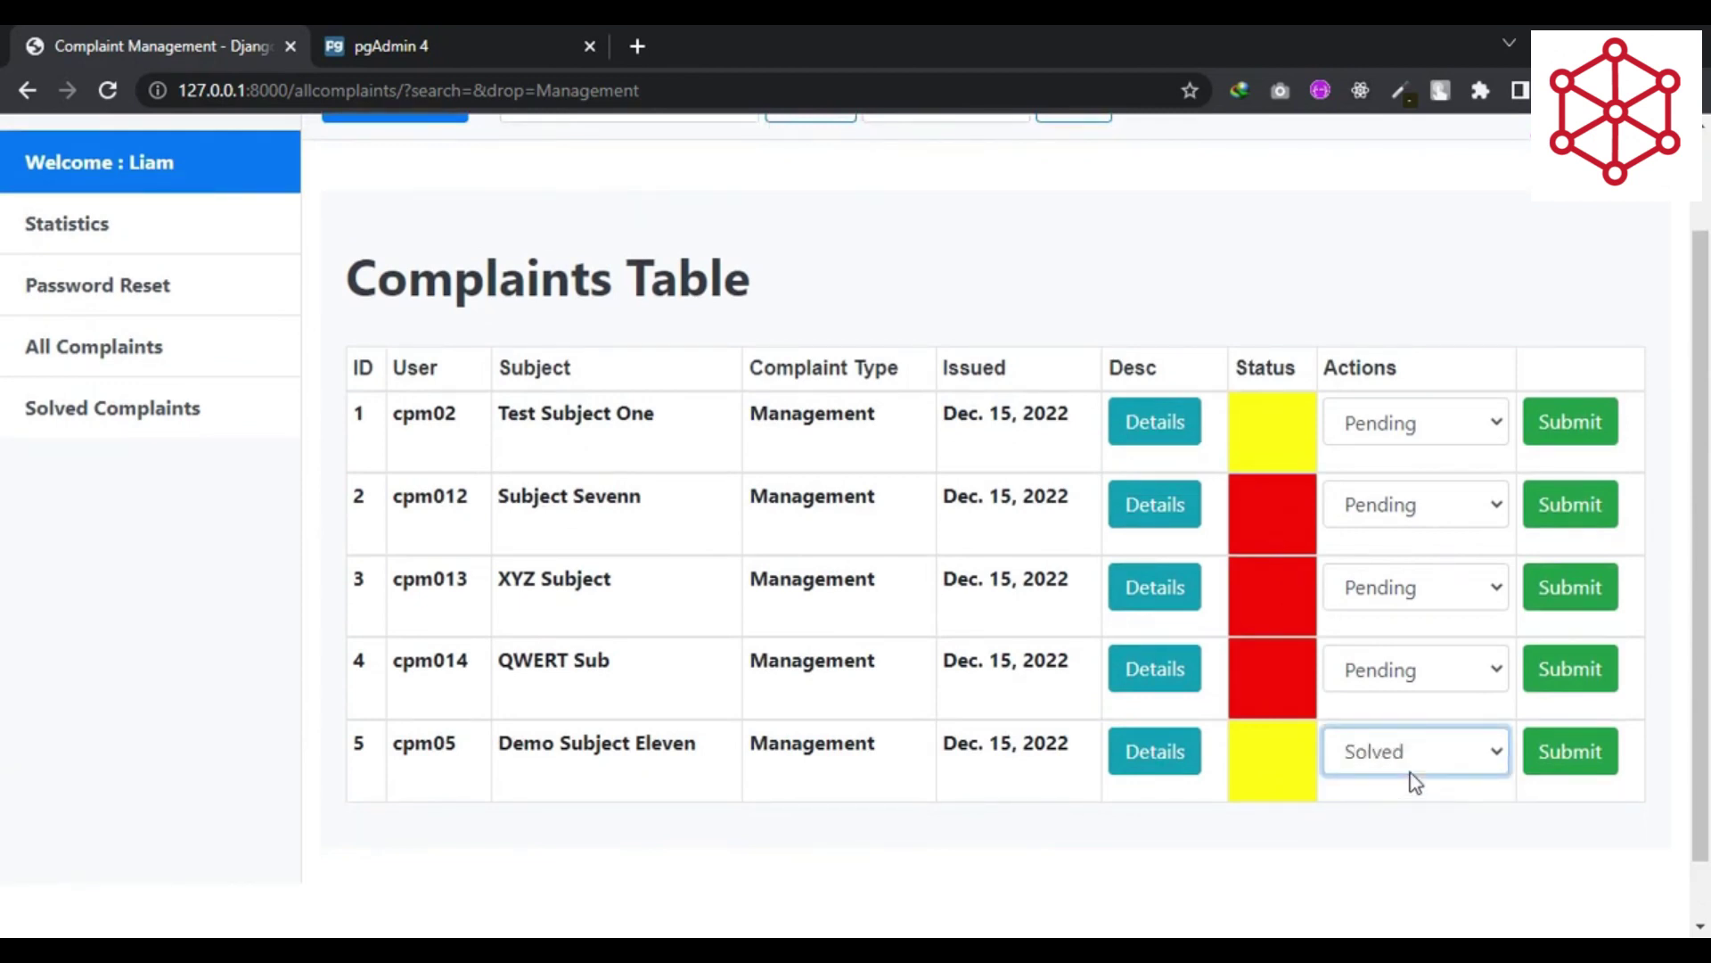
click(1383, 588)
click(1374, 651)
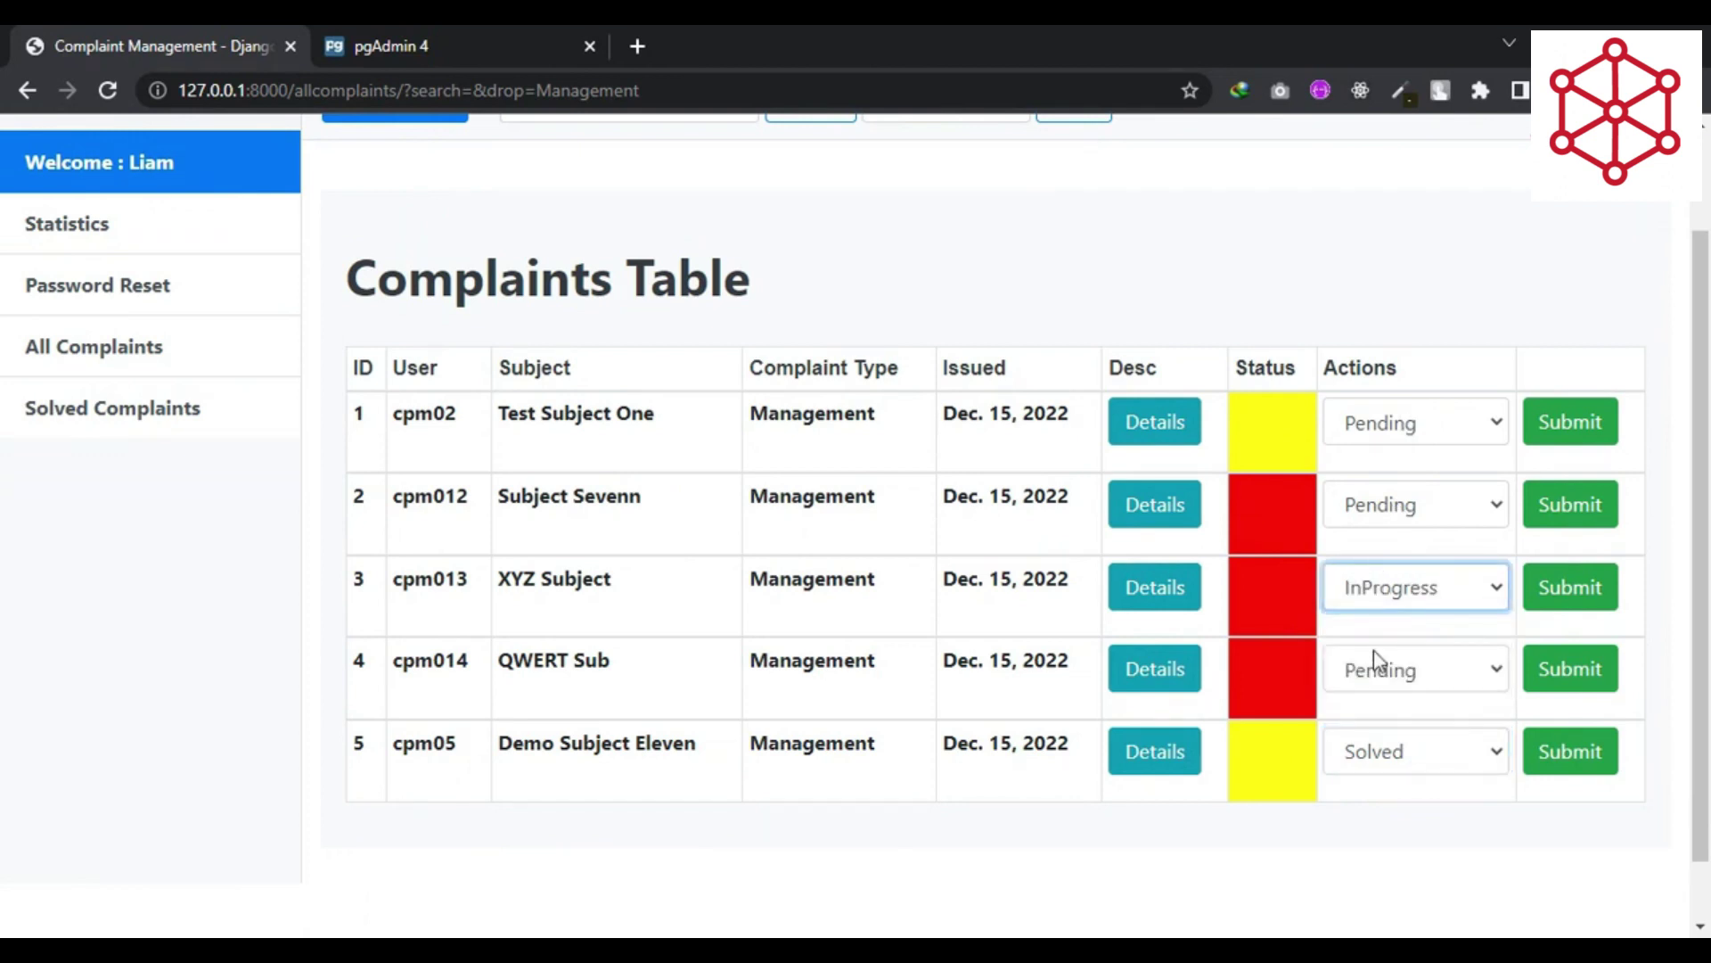
click(1566, 752)
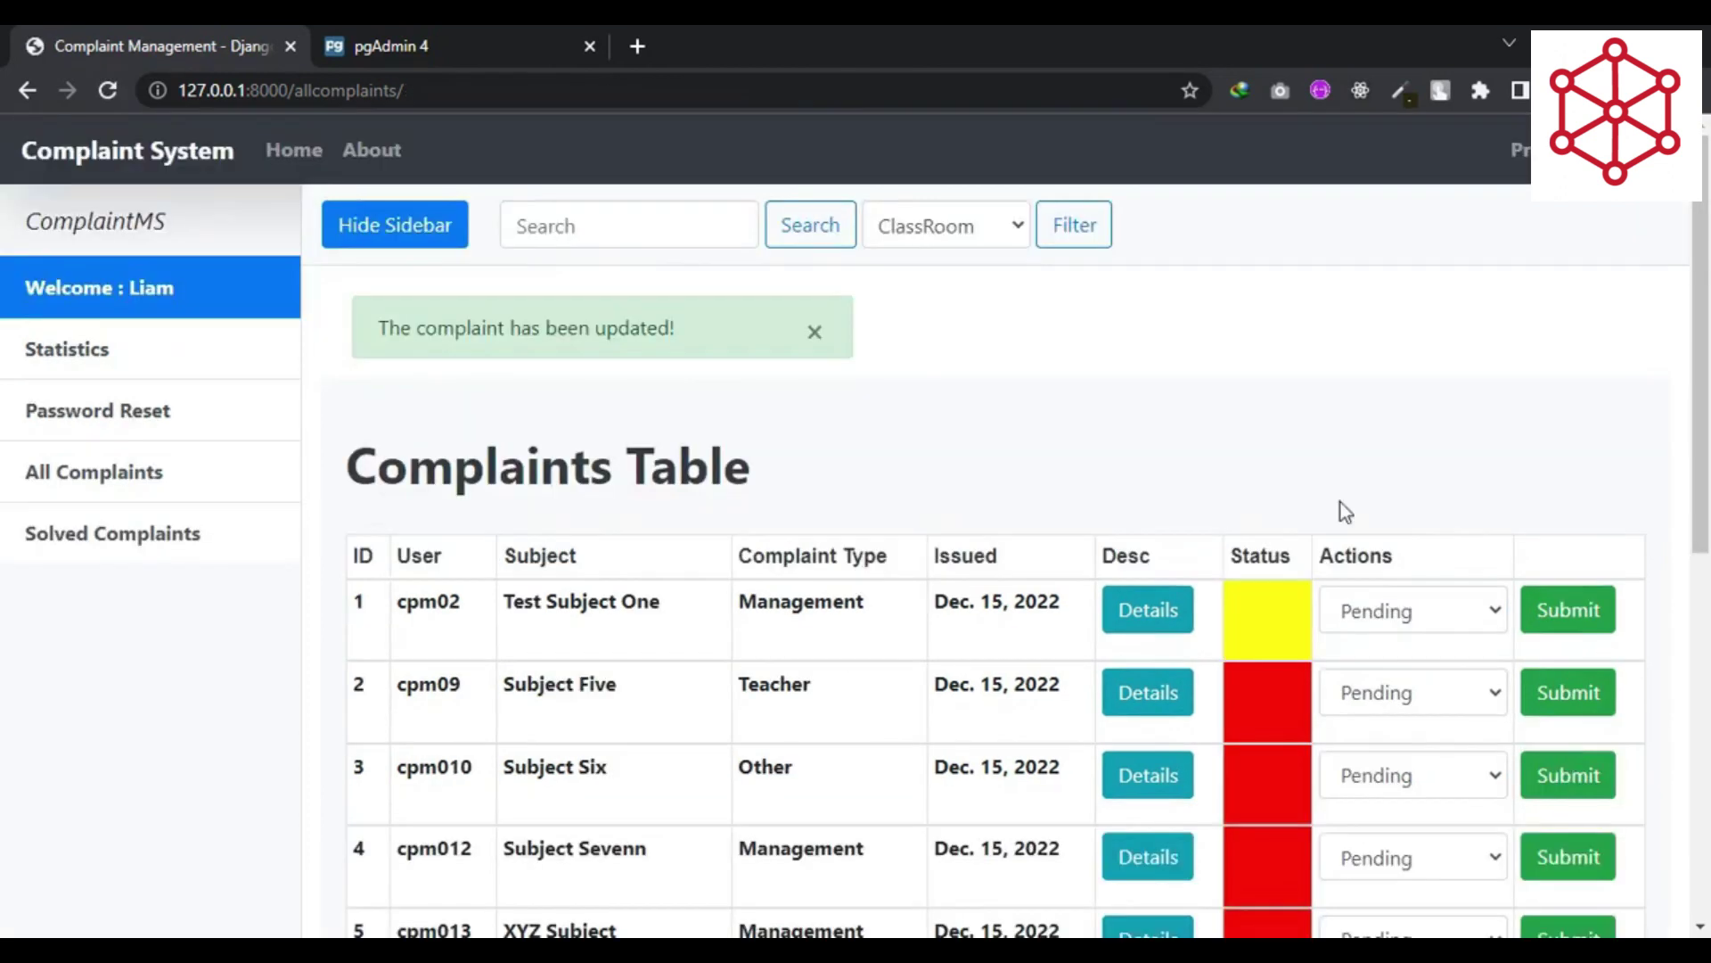
- Refilter by Management and submit XYZ Subject's status
click(945, 225)
click(963, 317)
click(1077, 226)
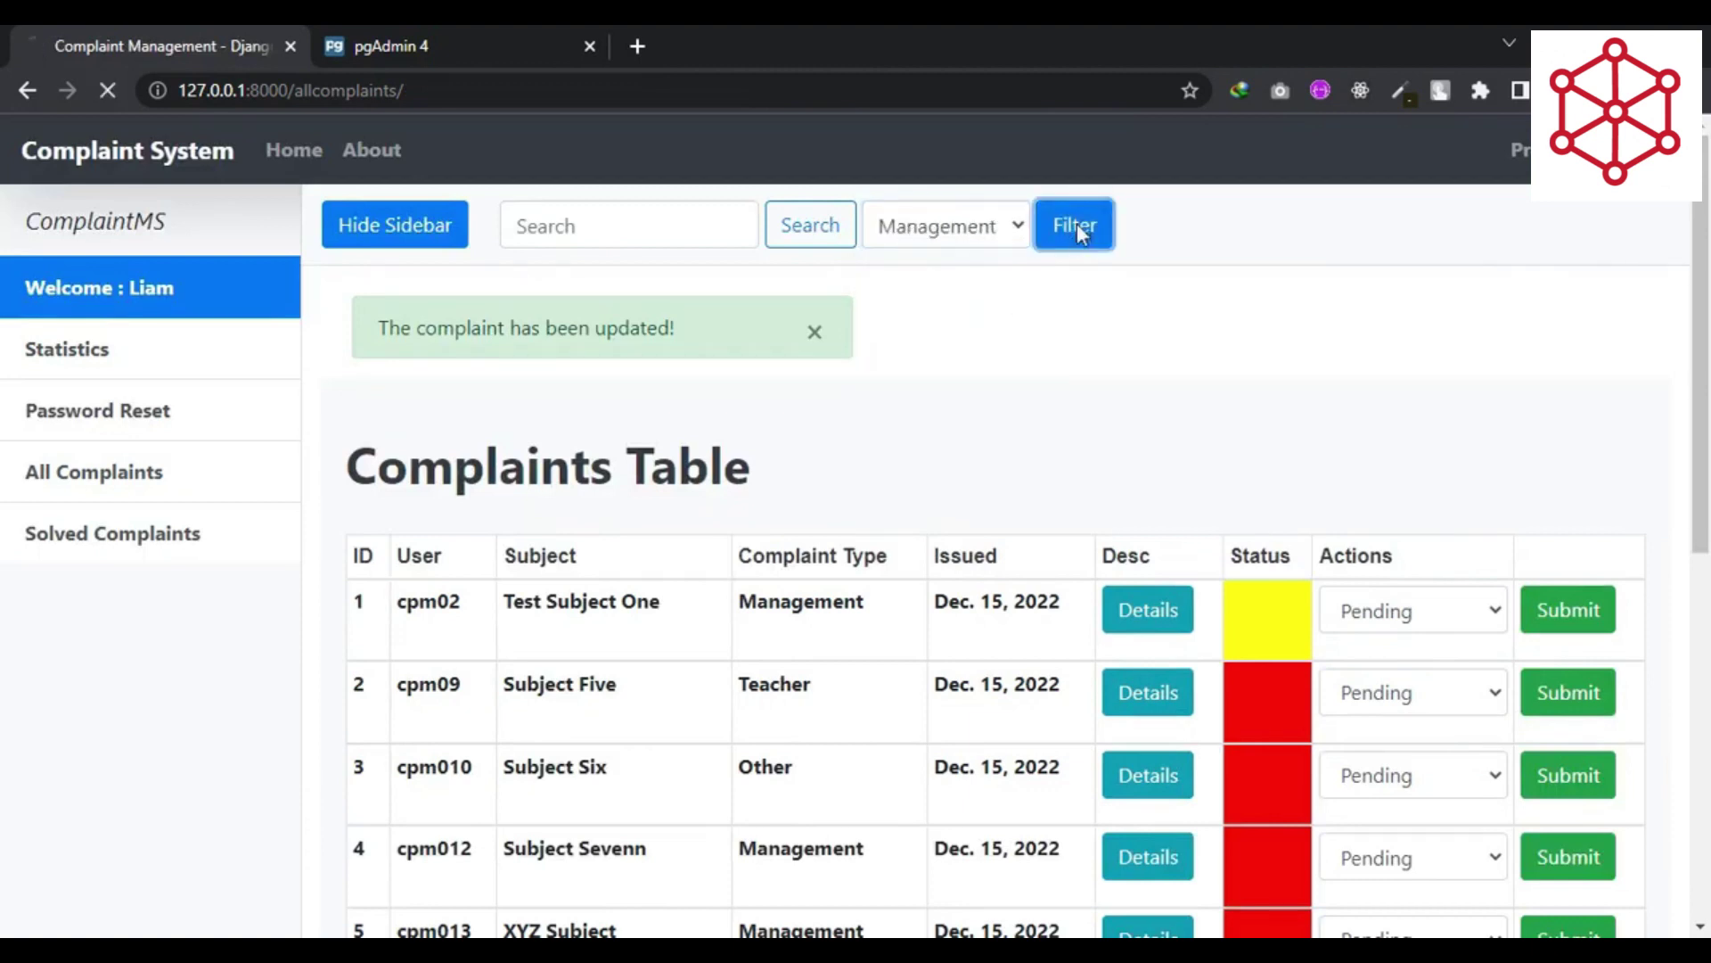
click(1535, 712)
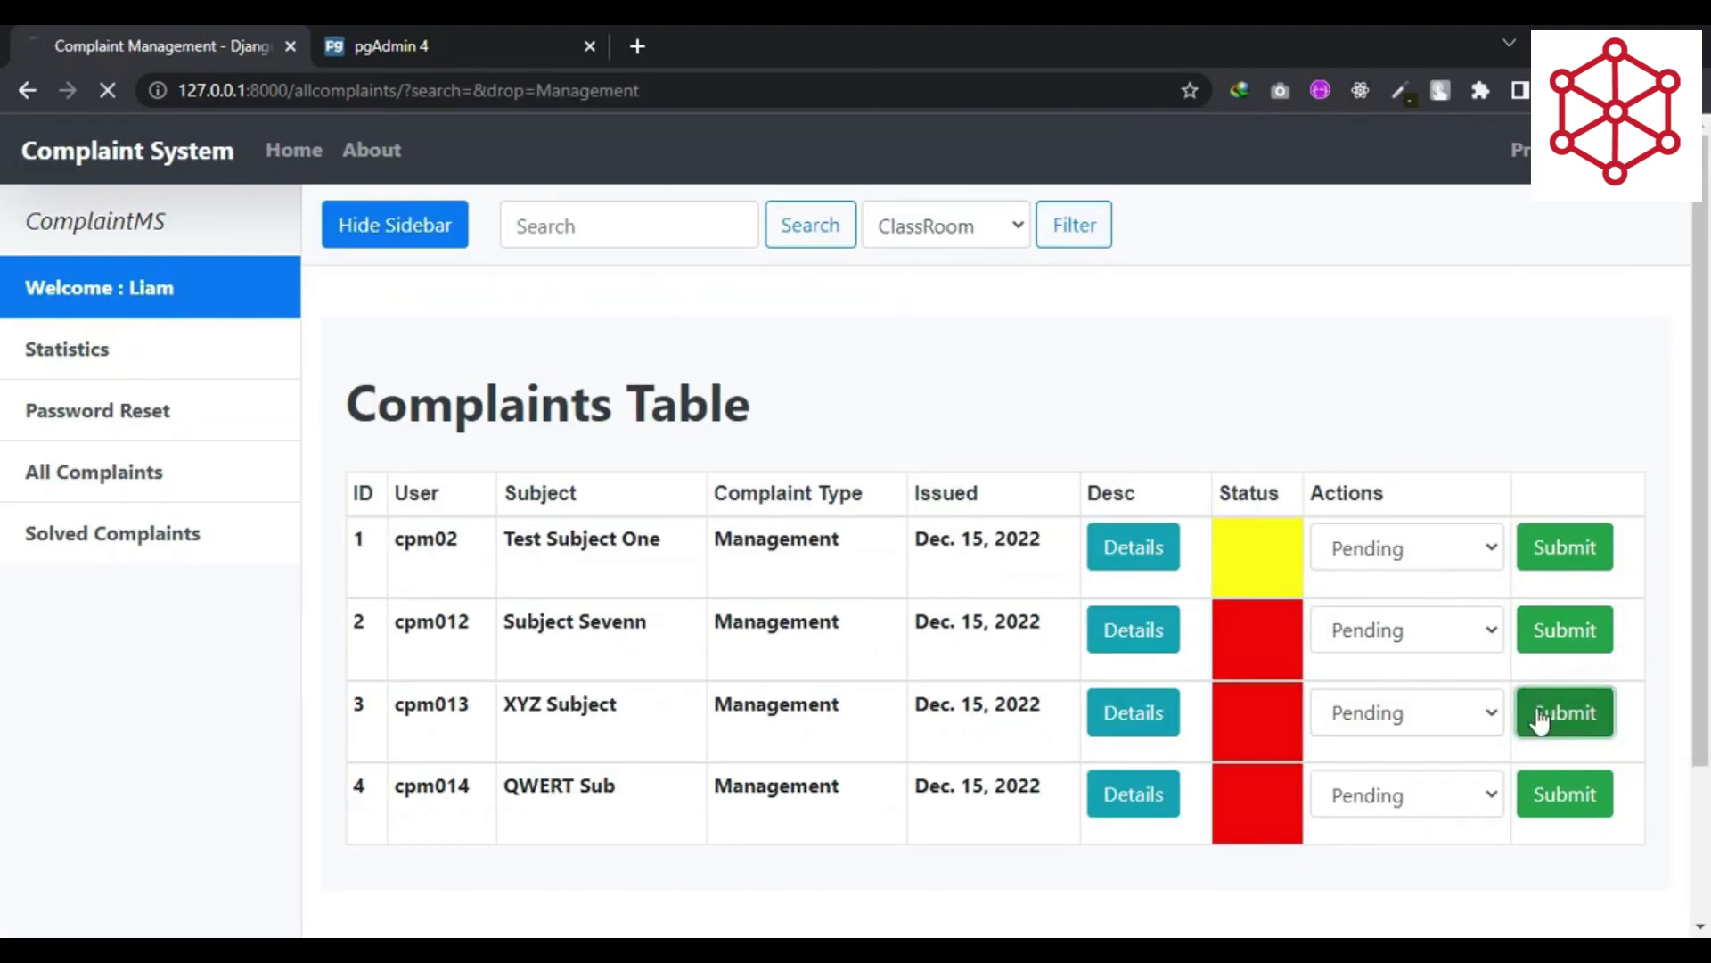
- Refilter by Management, submit QWERT Sub as InProgress, and view statistics: 11 unsolved, 5 solved
click(966, 234)
click(962, 318)
click(1092, 249)
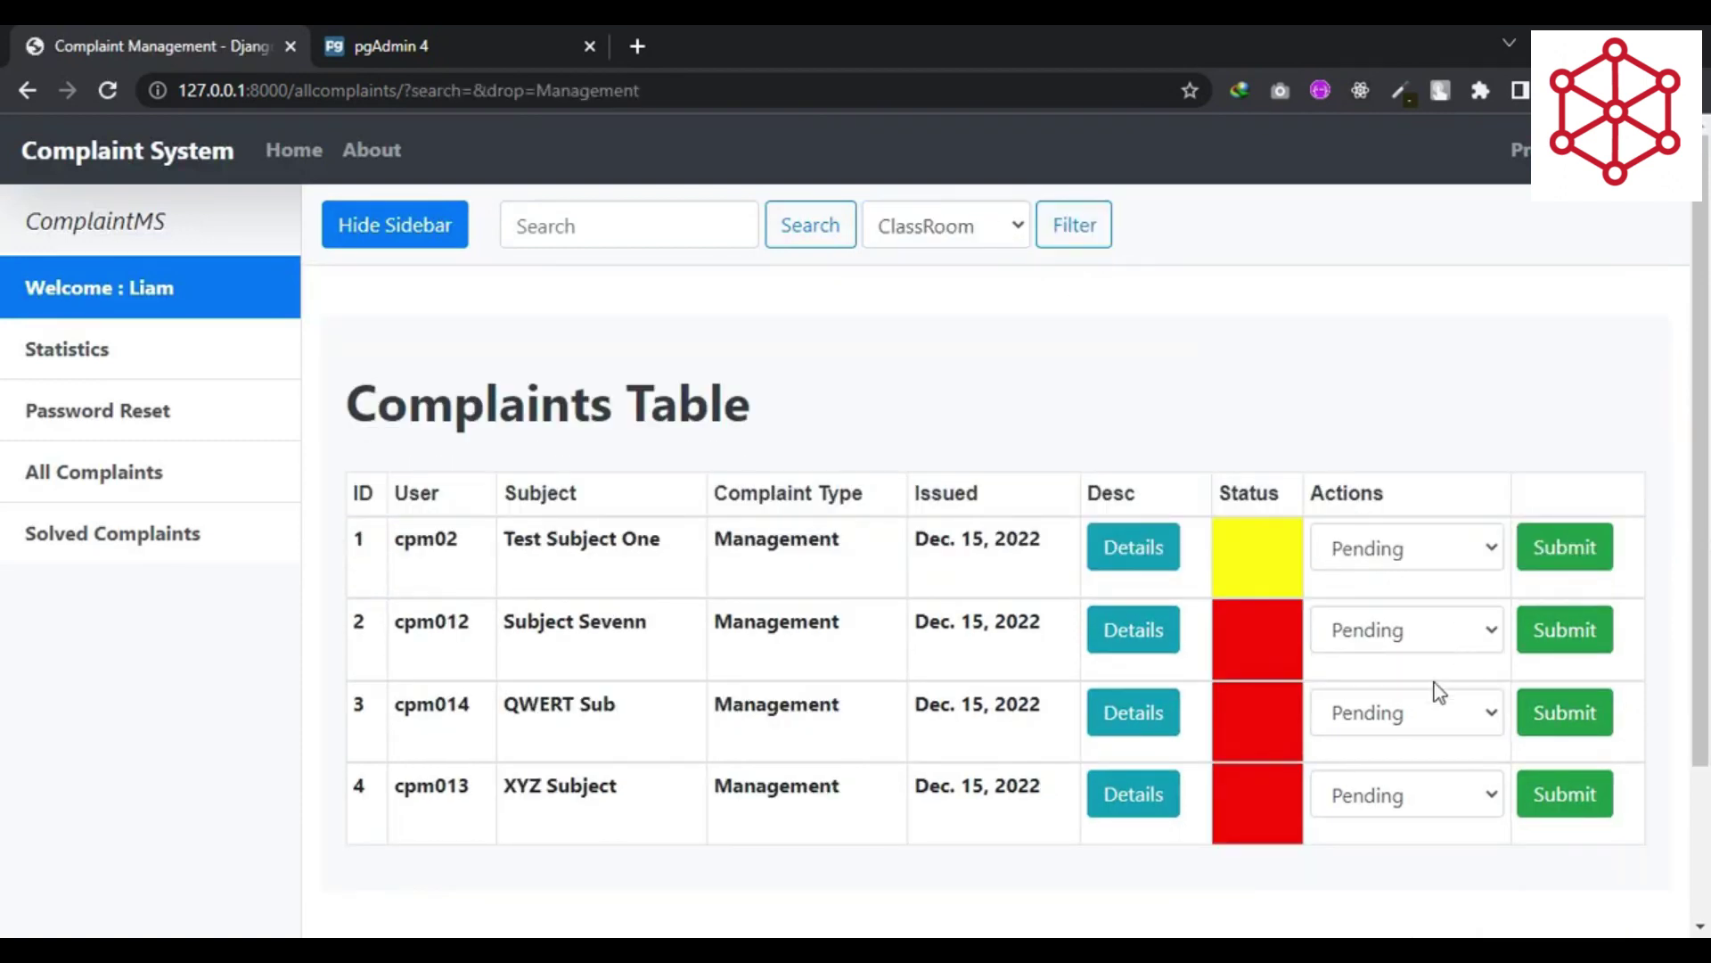
click(1426, 712)
click(1395, 781)
click(1543, 715)
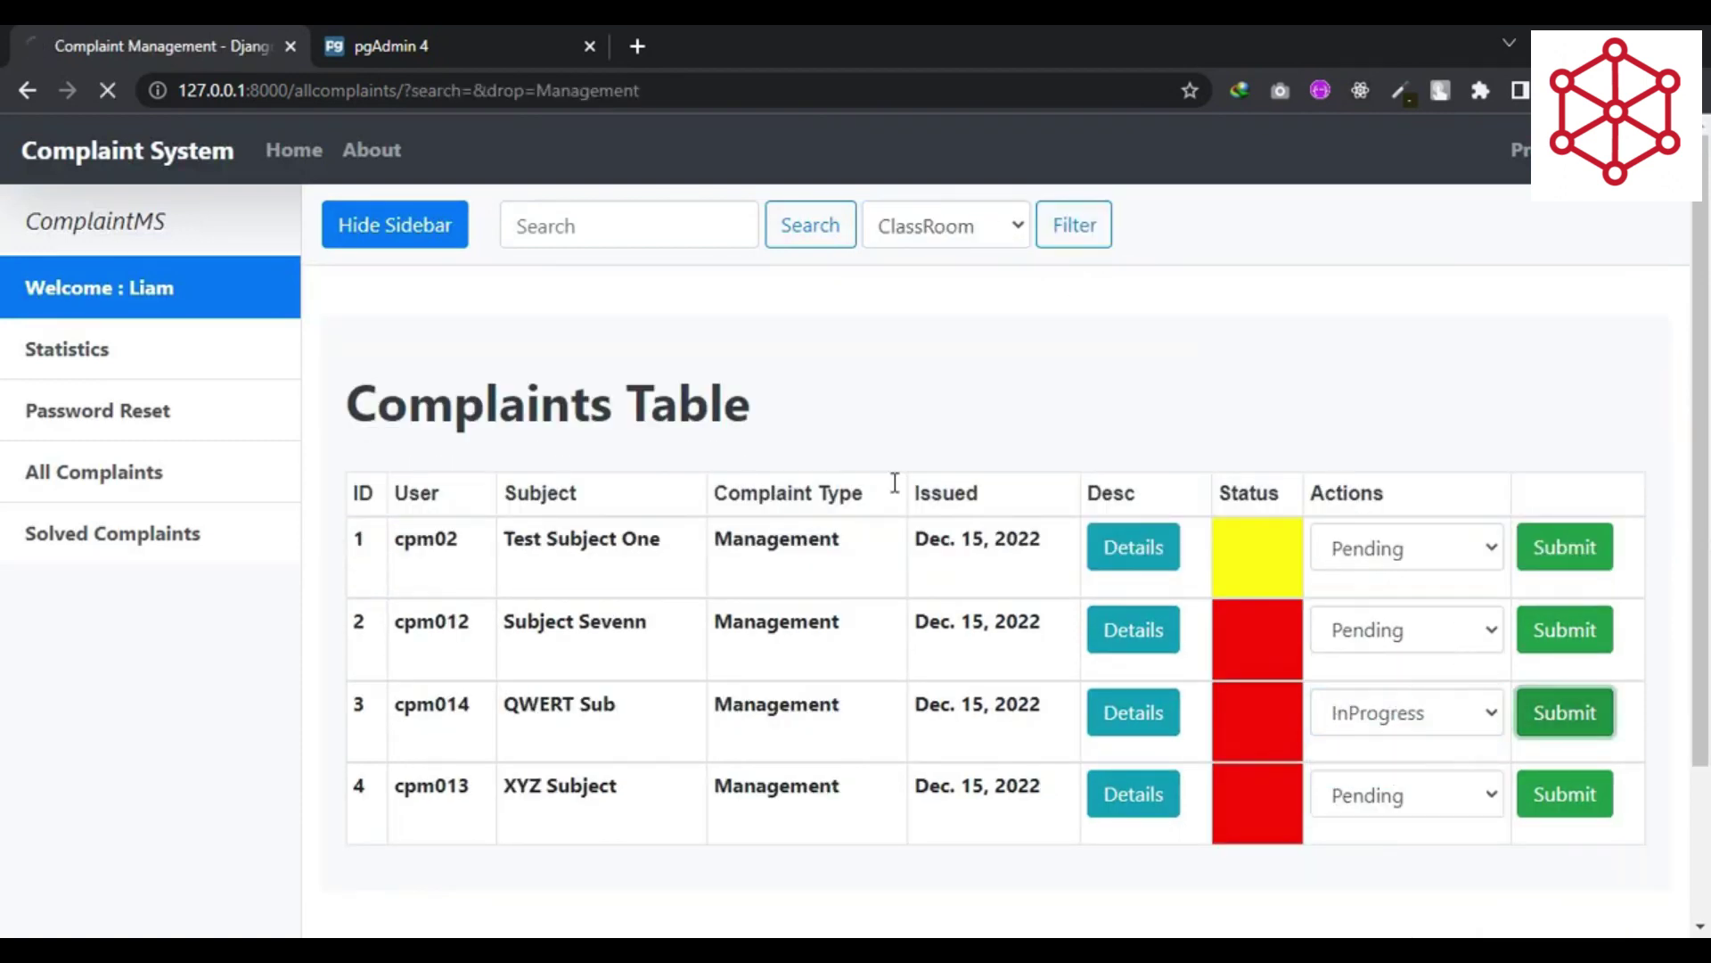
click(137, 343)
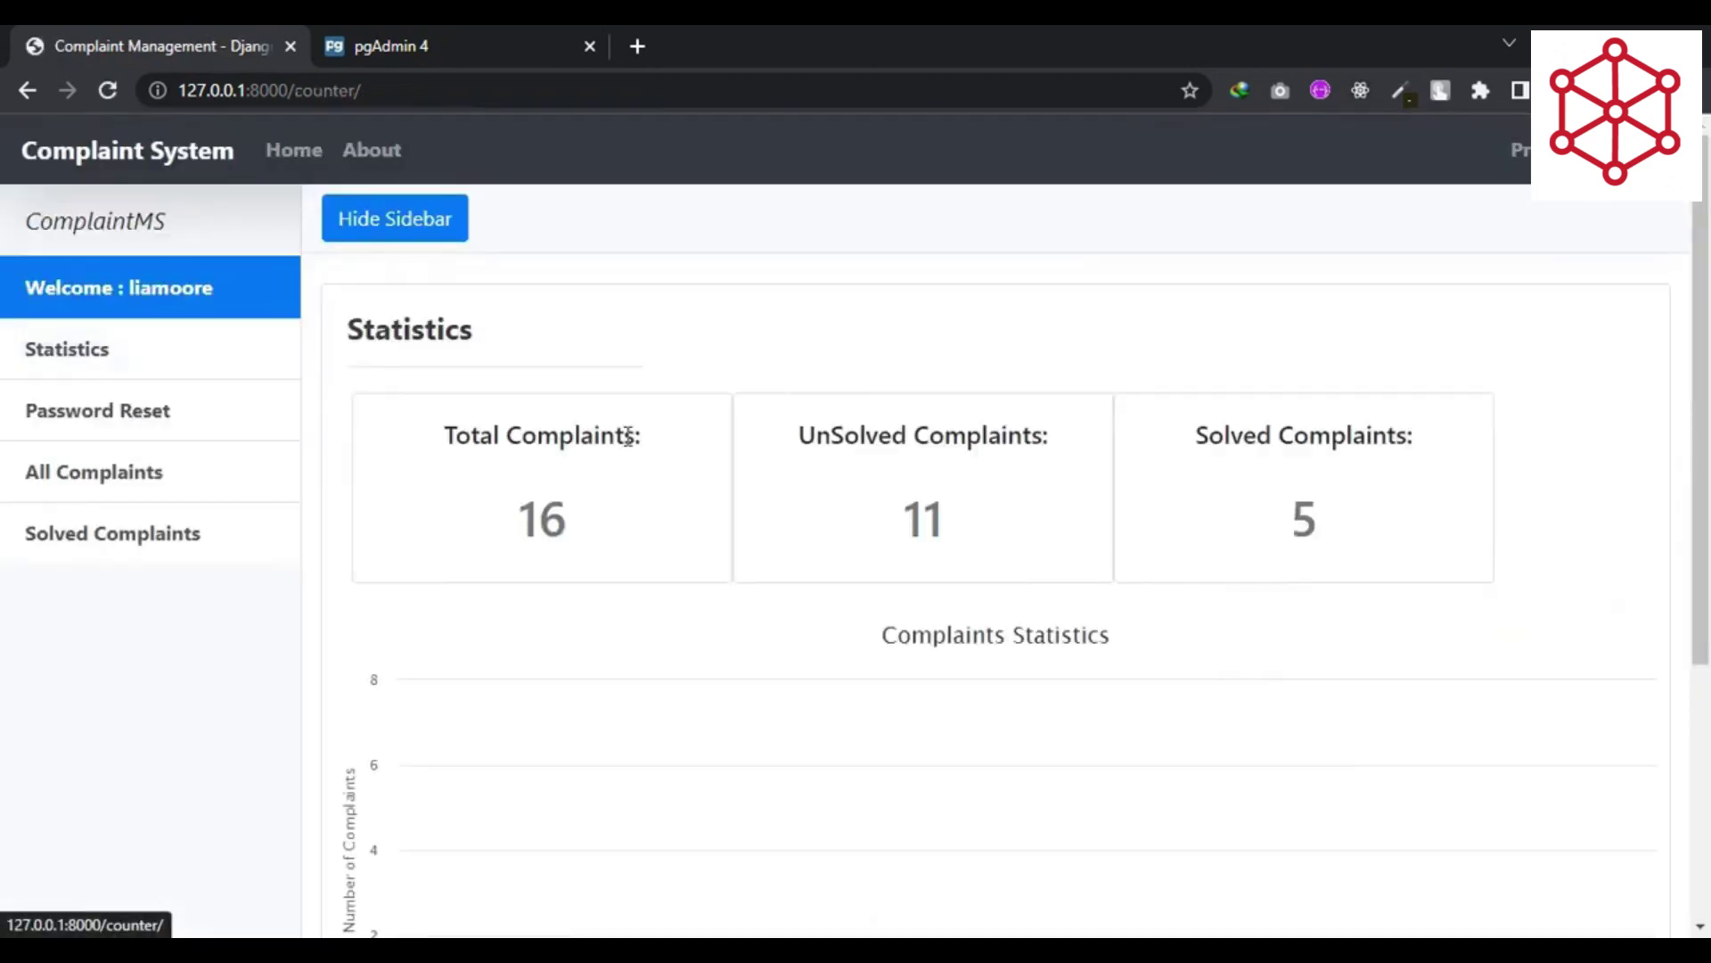
scroll(924, 528, down, 3)
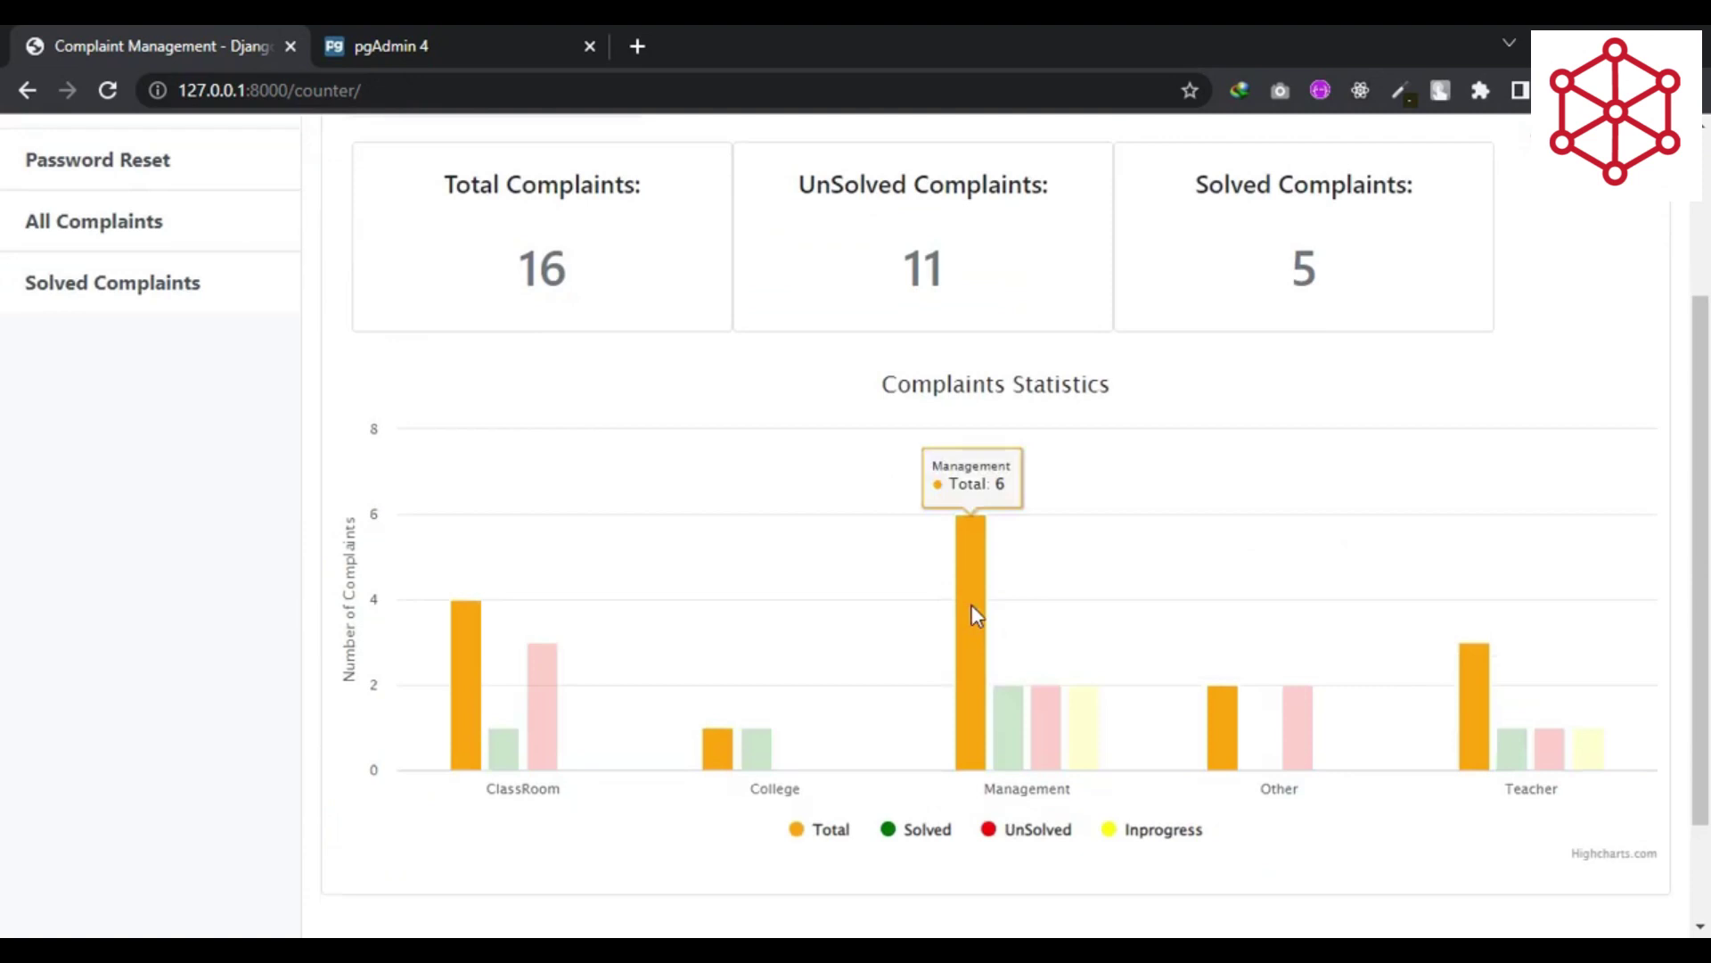
- Go from the statistics page to the Solved Complaints list
mouse_move(1009, 742)
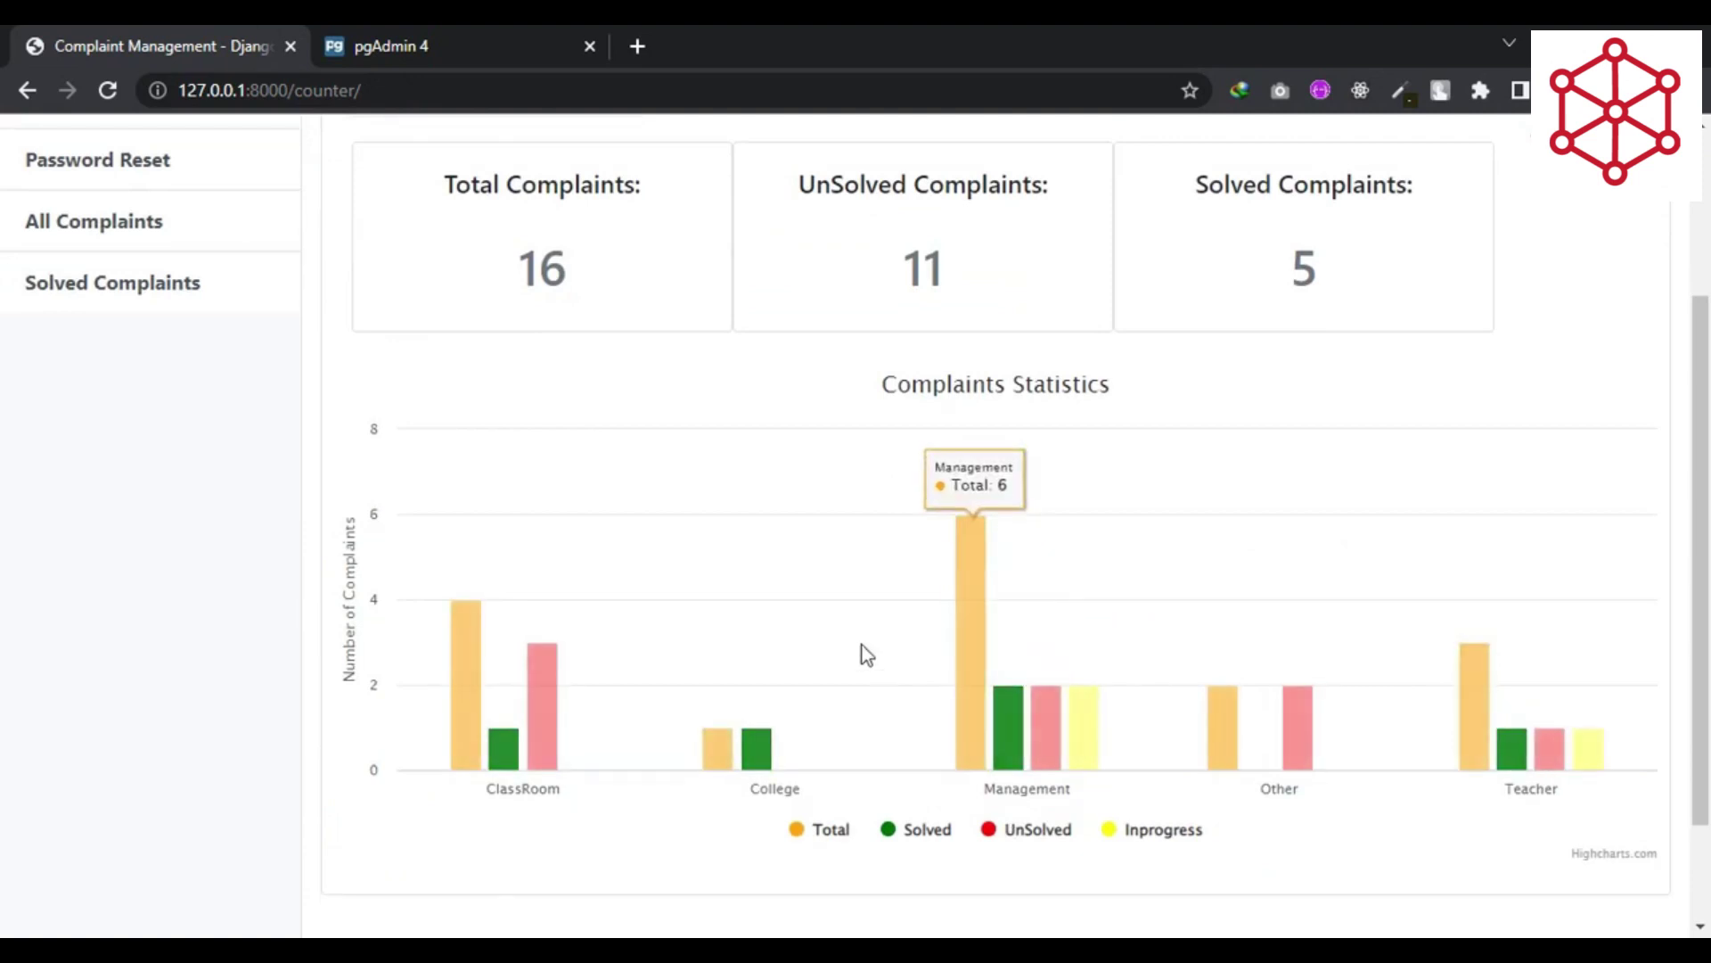
scroll(857, 639, up, 3)
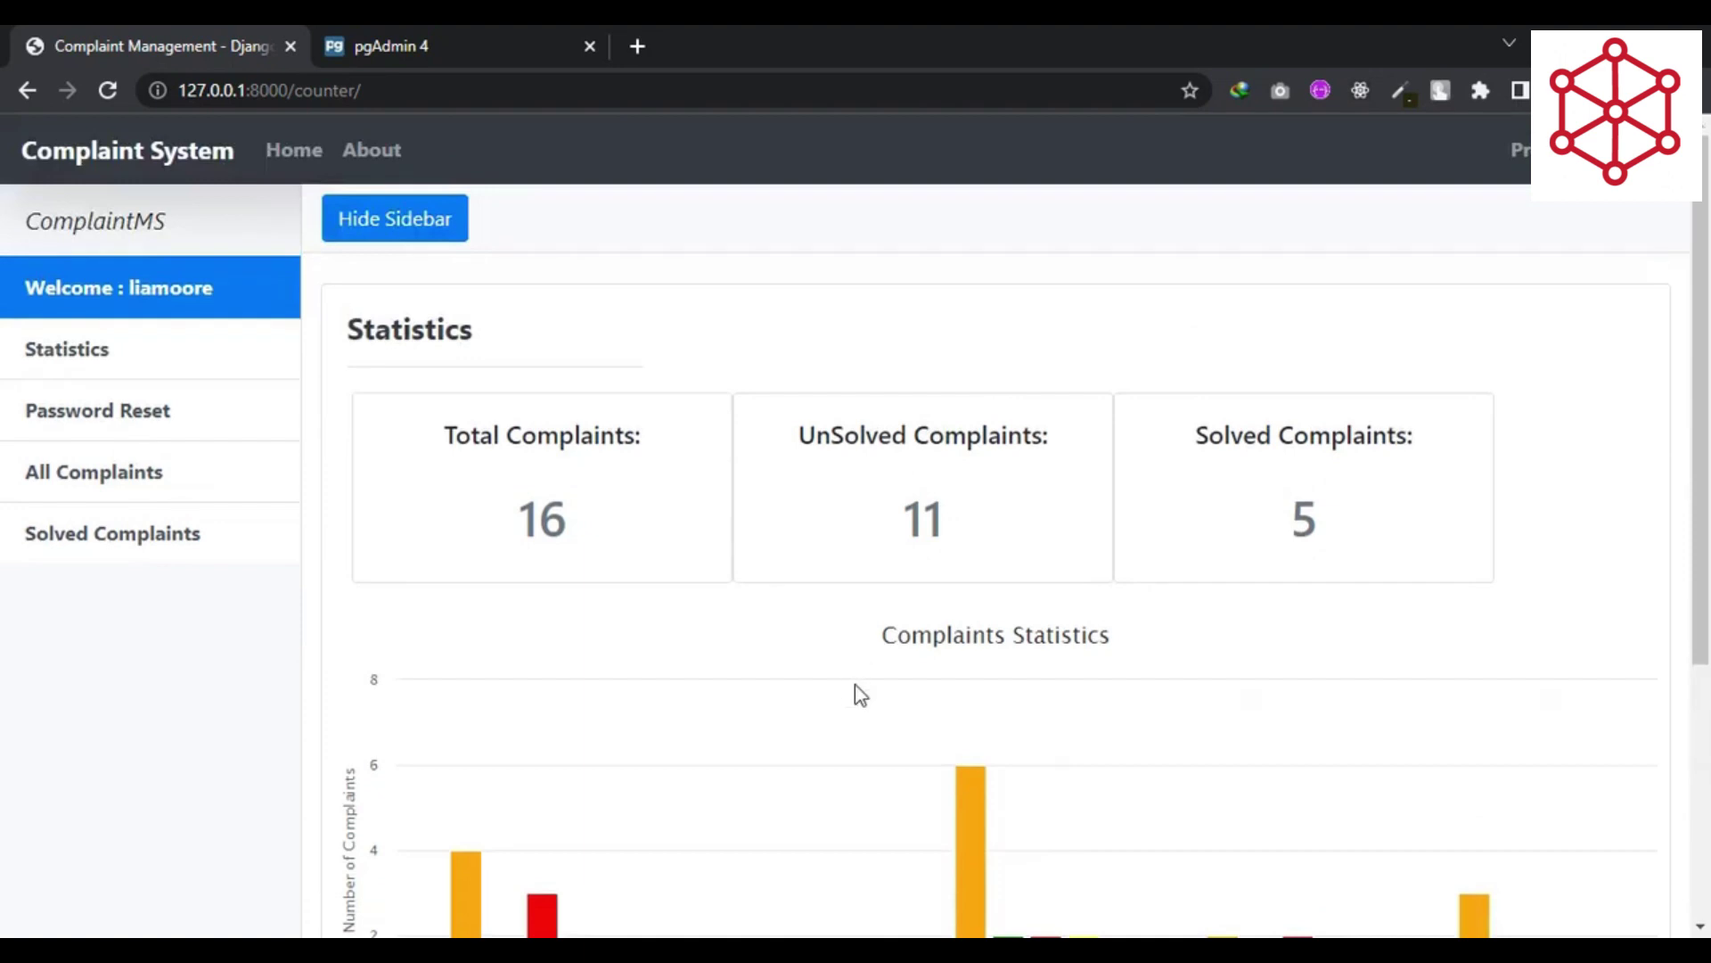
click(132, 473)
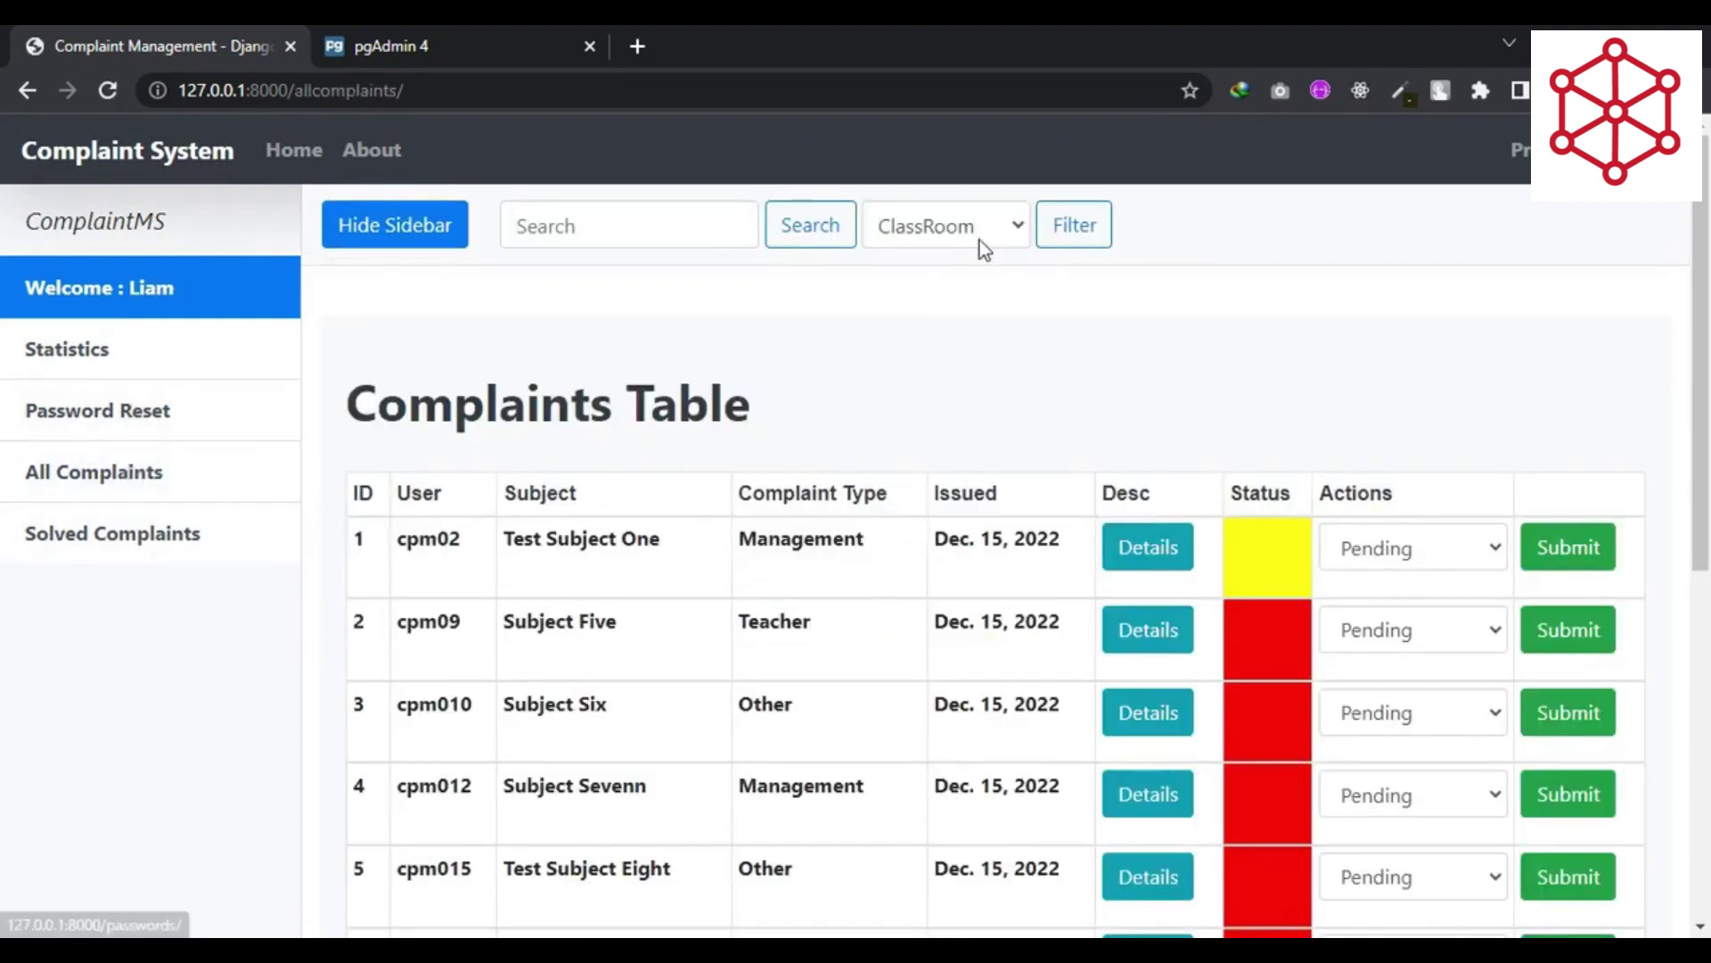
click(169, 534)
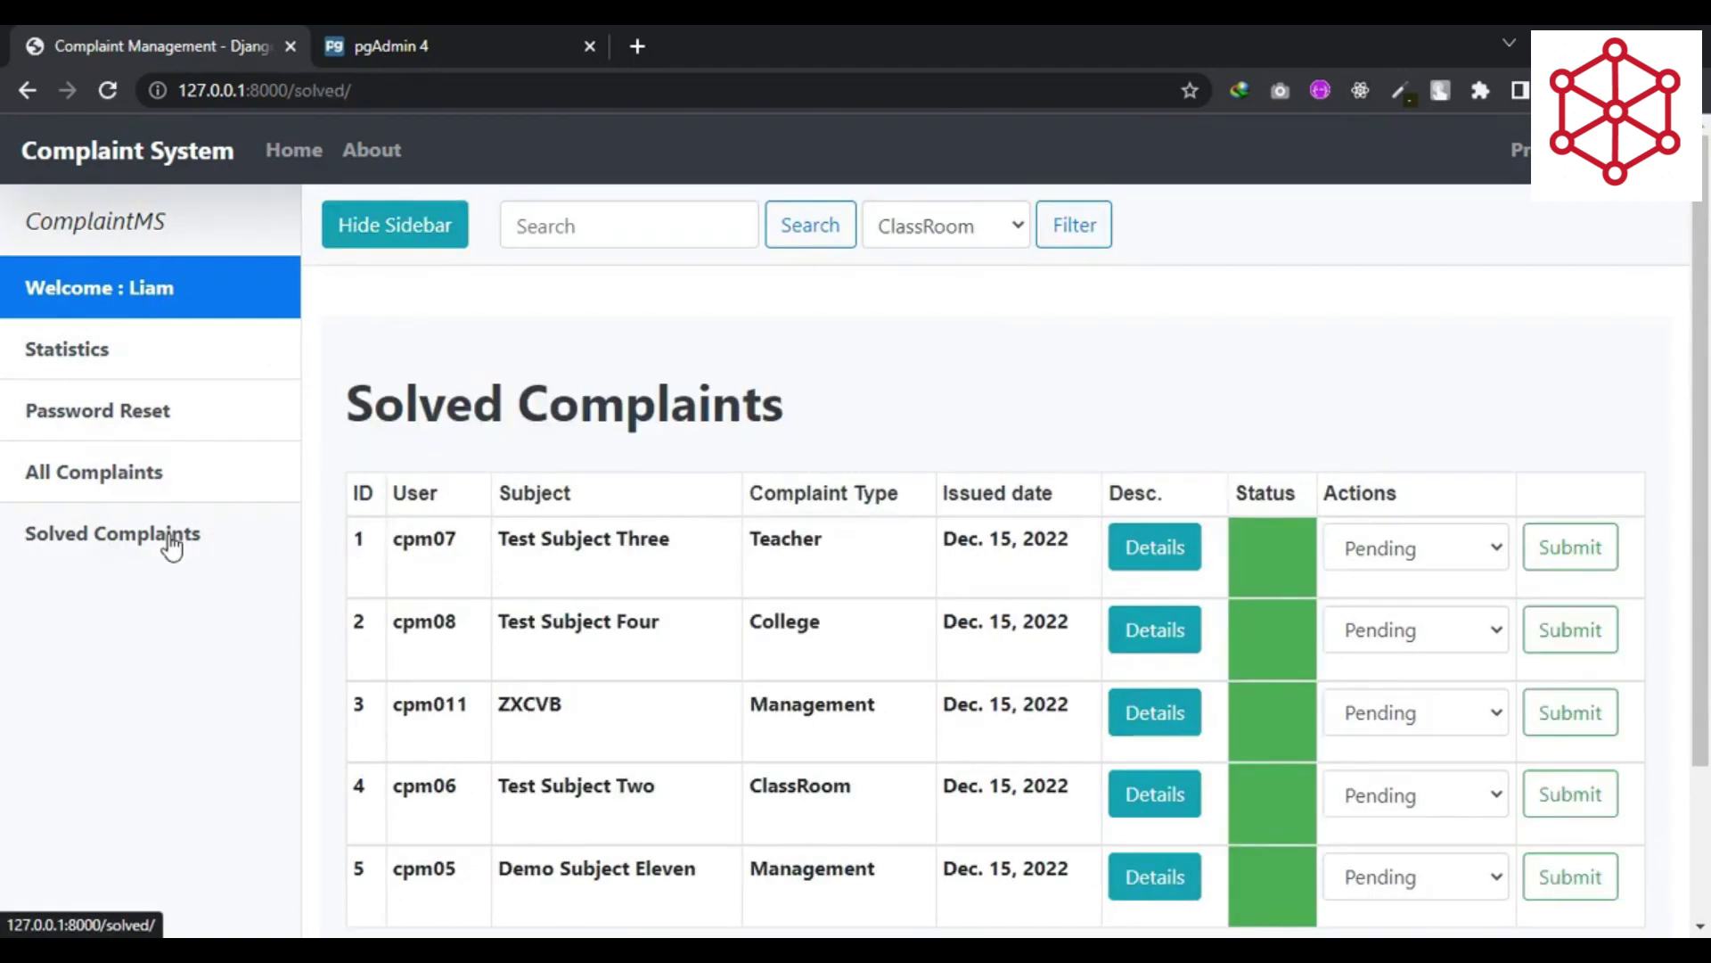
scroll(897, 575, down, 1)
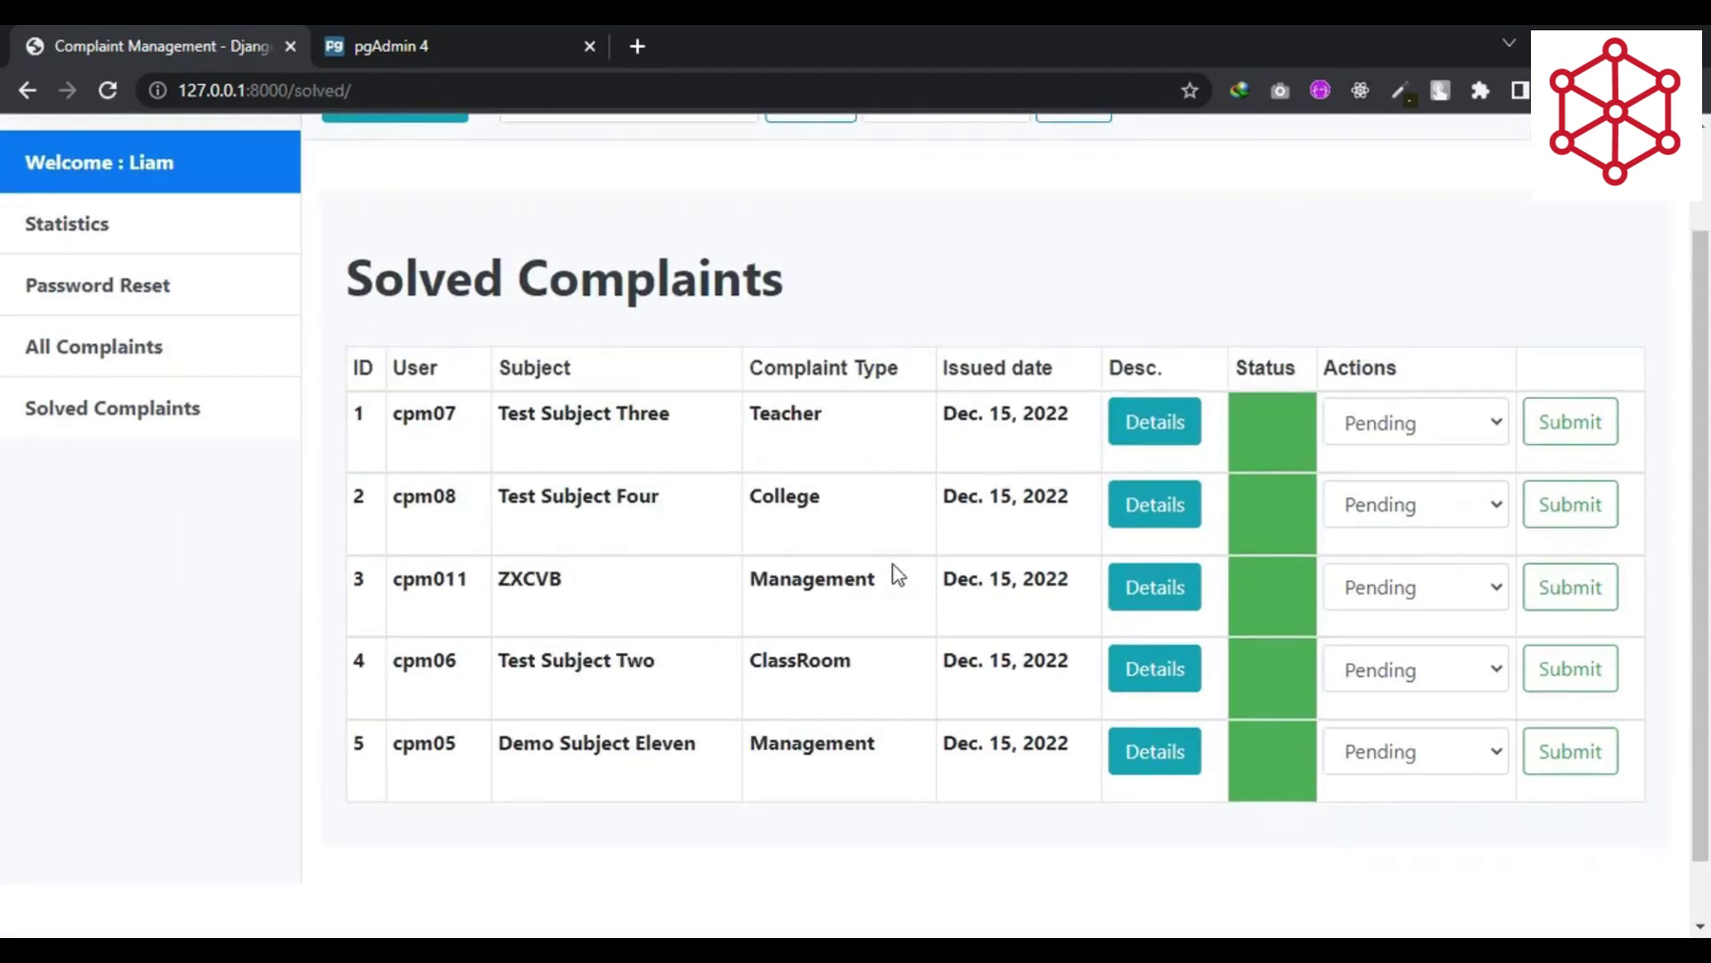
- Set ZXCVB's status to InProgress and submit it, leaving 4 solved complaints
click(1461, 591)
click(1417, 681)
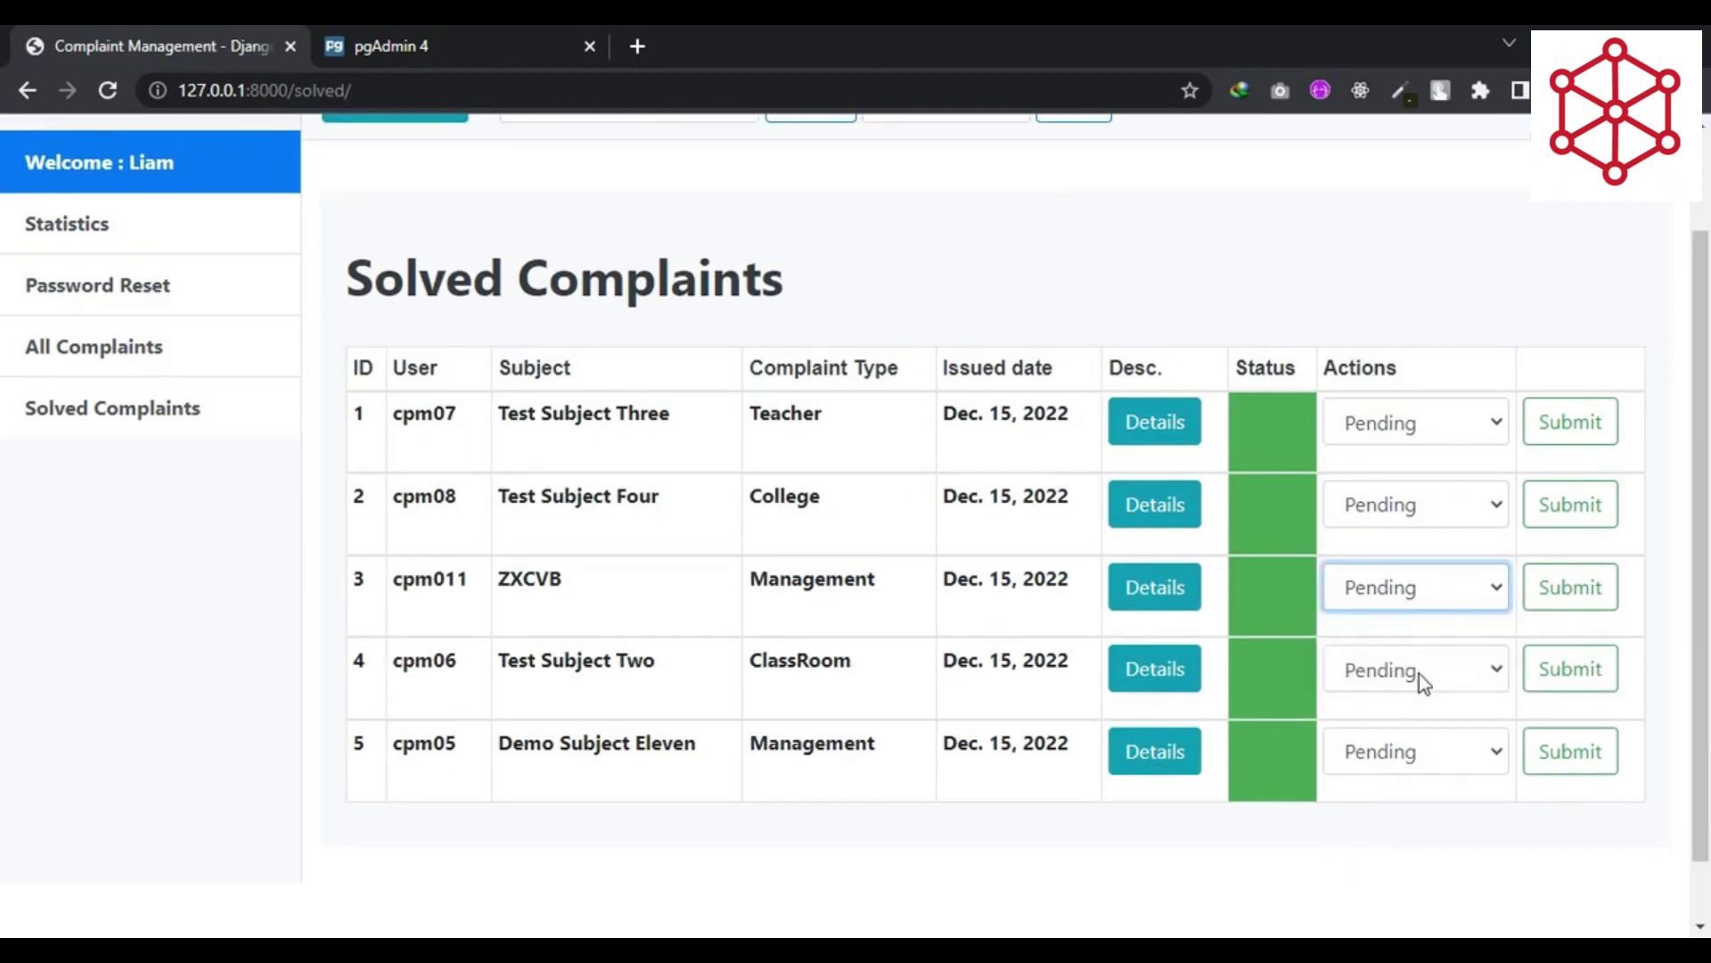
click(1440, 590)
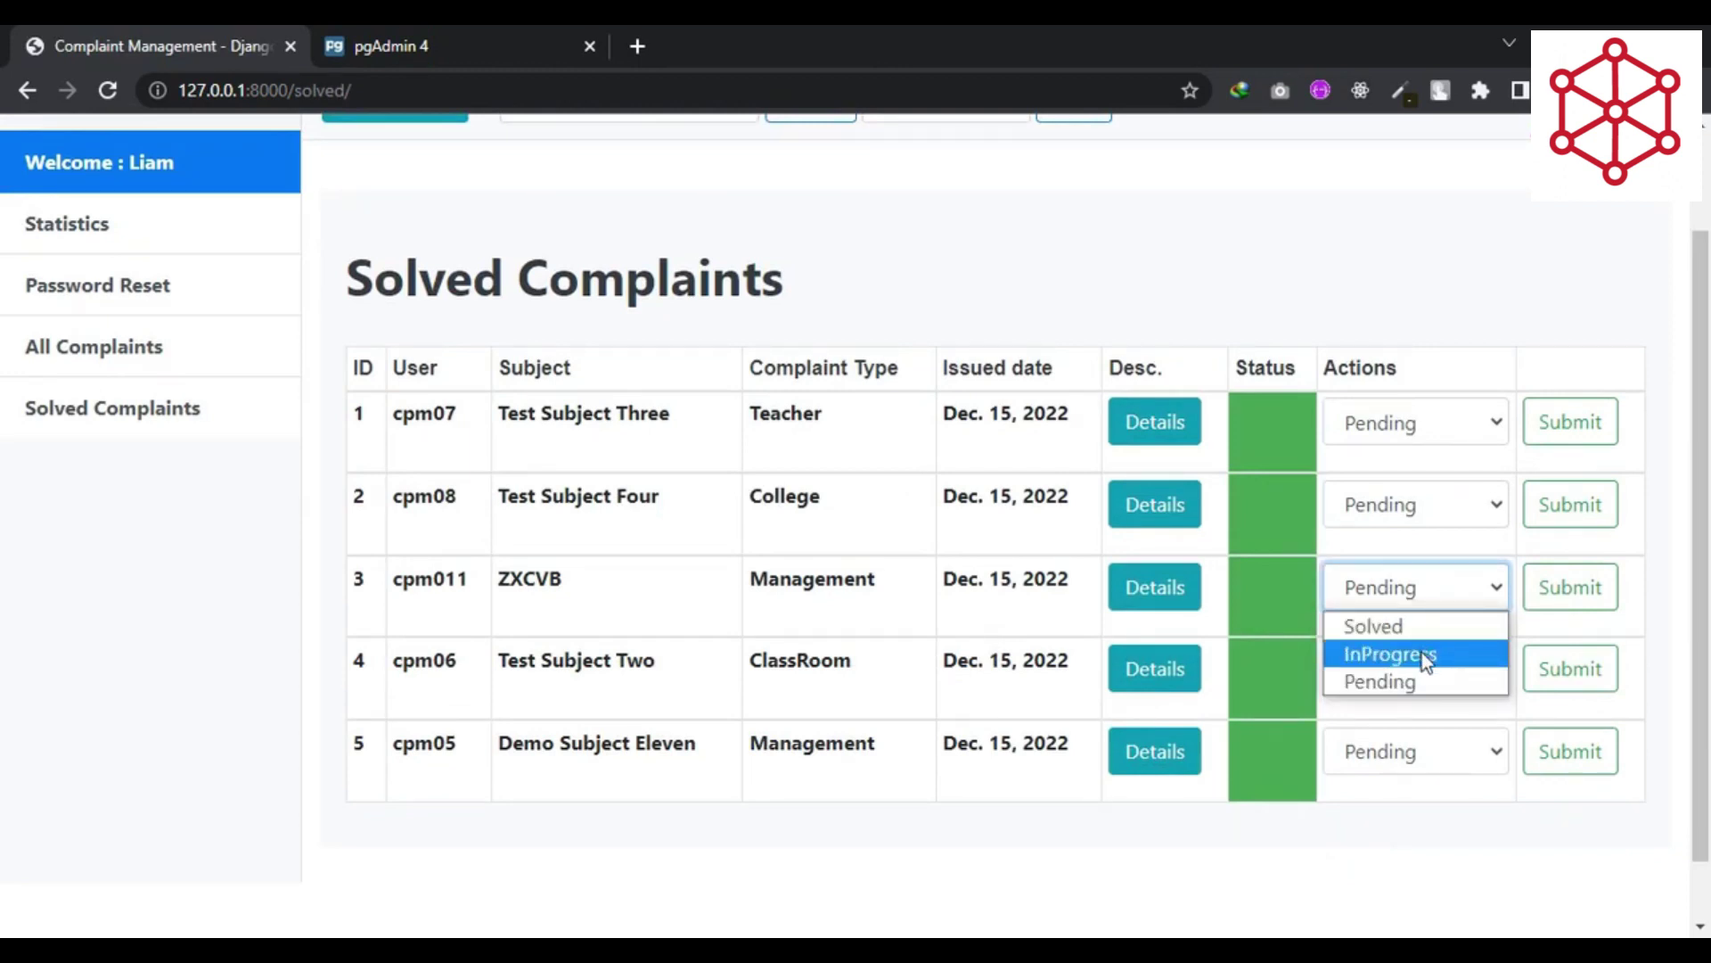
click(1420, 653)
click(1571, 587)
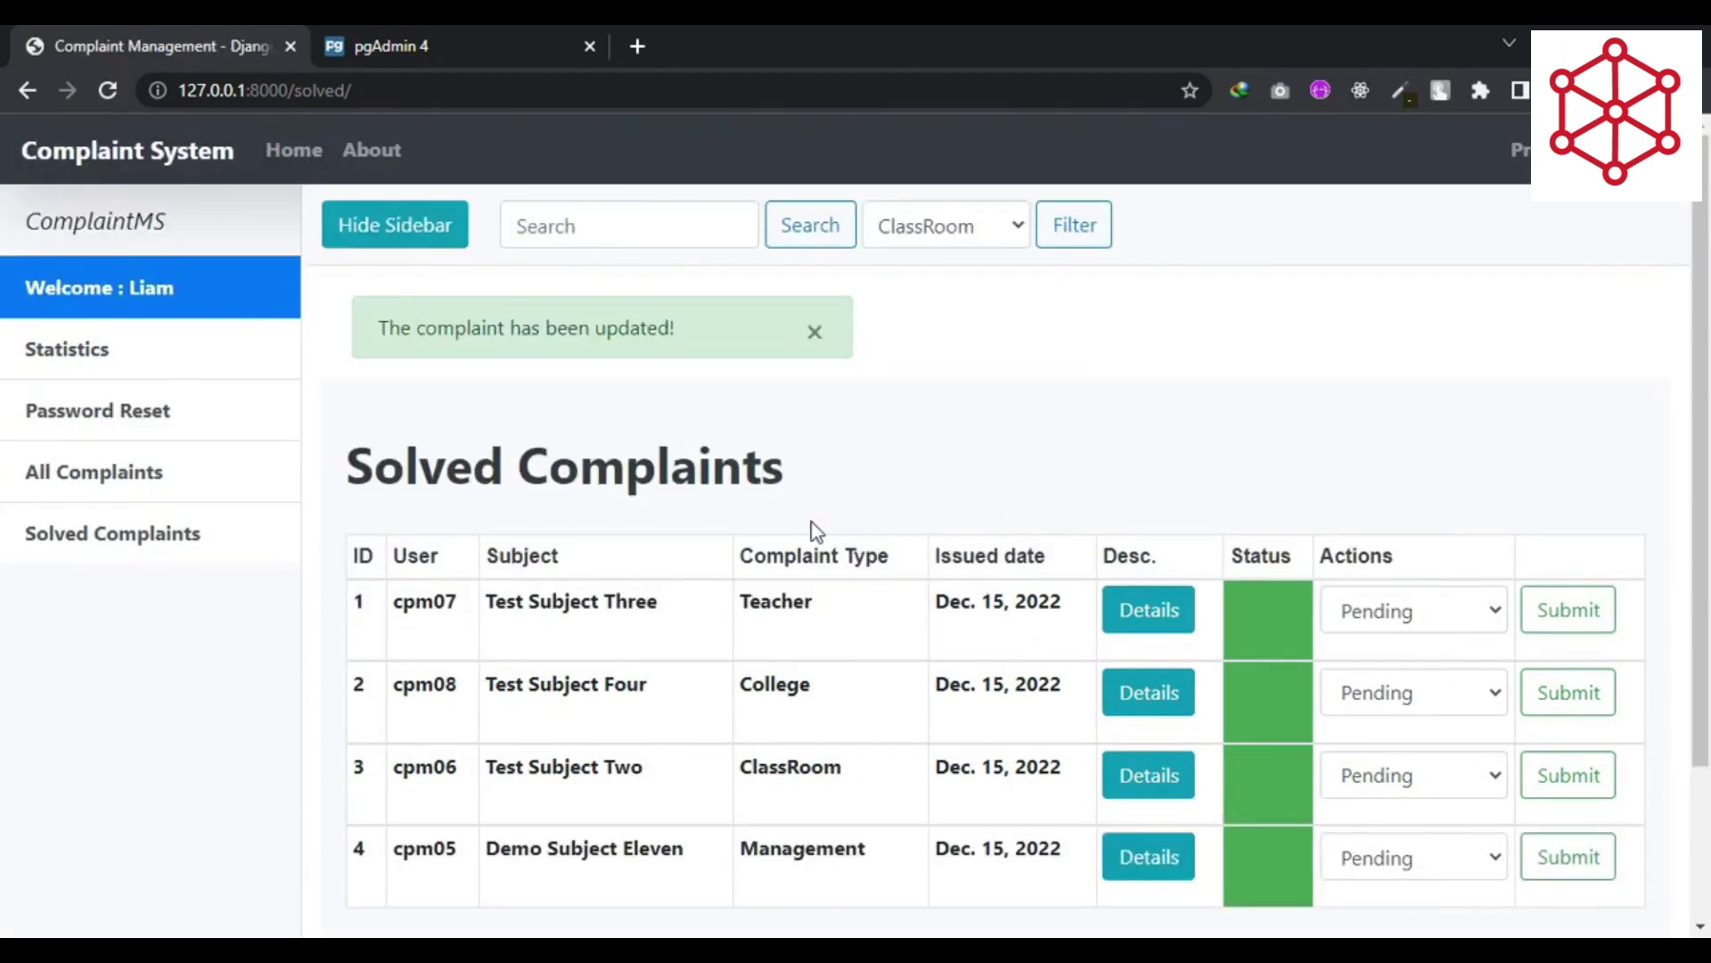
click(114, 346)
- Scroll through the complaint statistics chart
scroll(909, 499, down, 3)
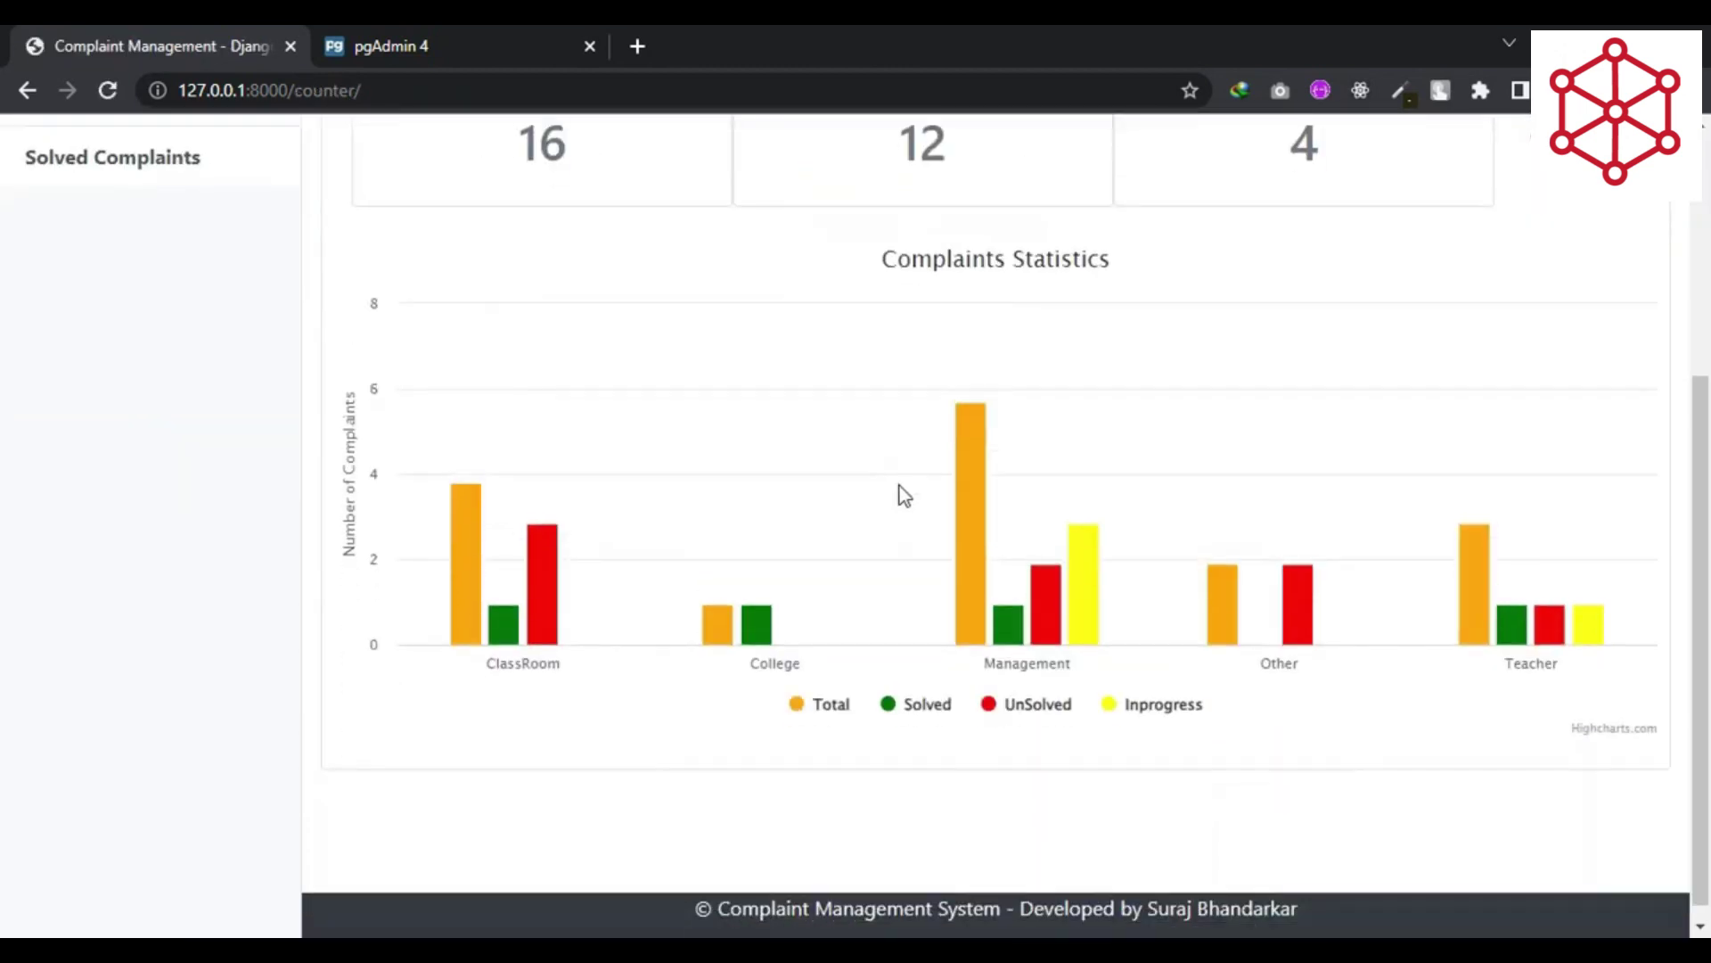
scroll(900, 496, up, 2)
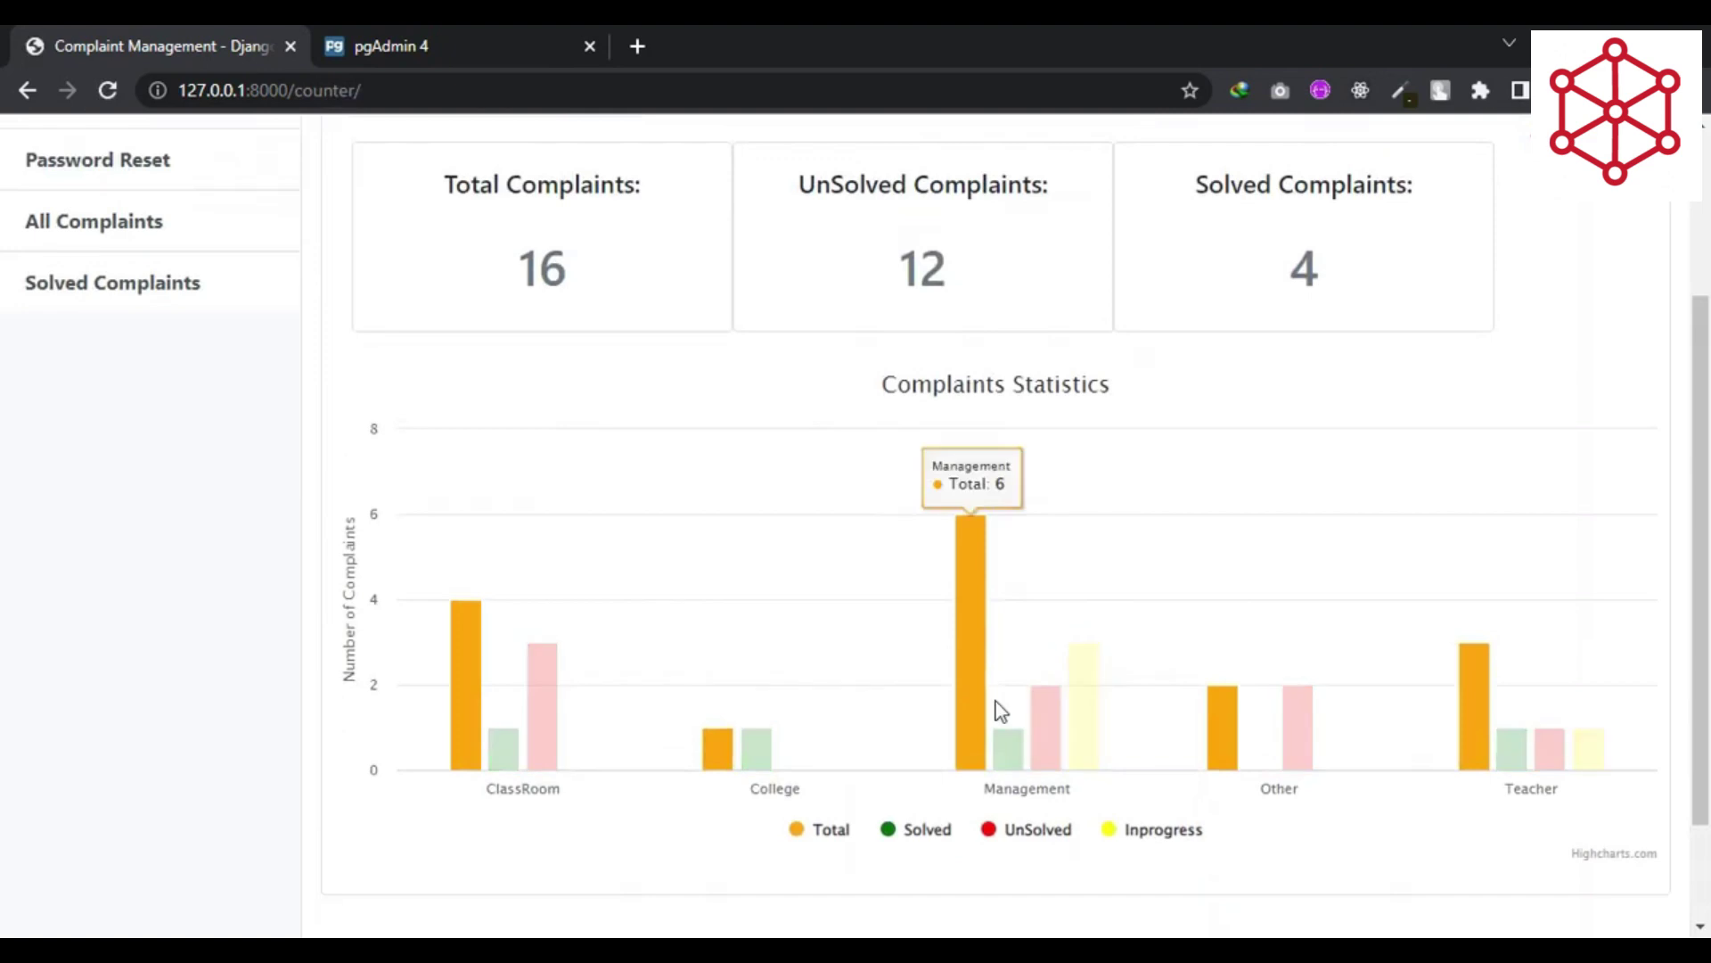
scroll(745, 503, up, 1)
scroll(745, 504, up, 2)
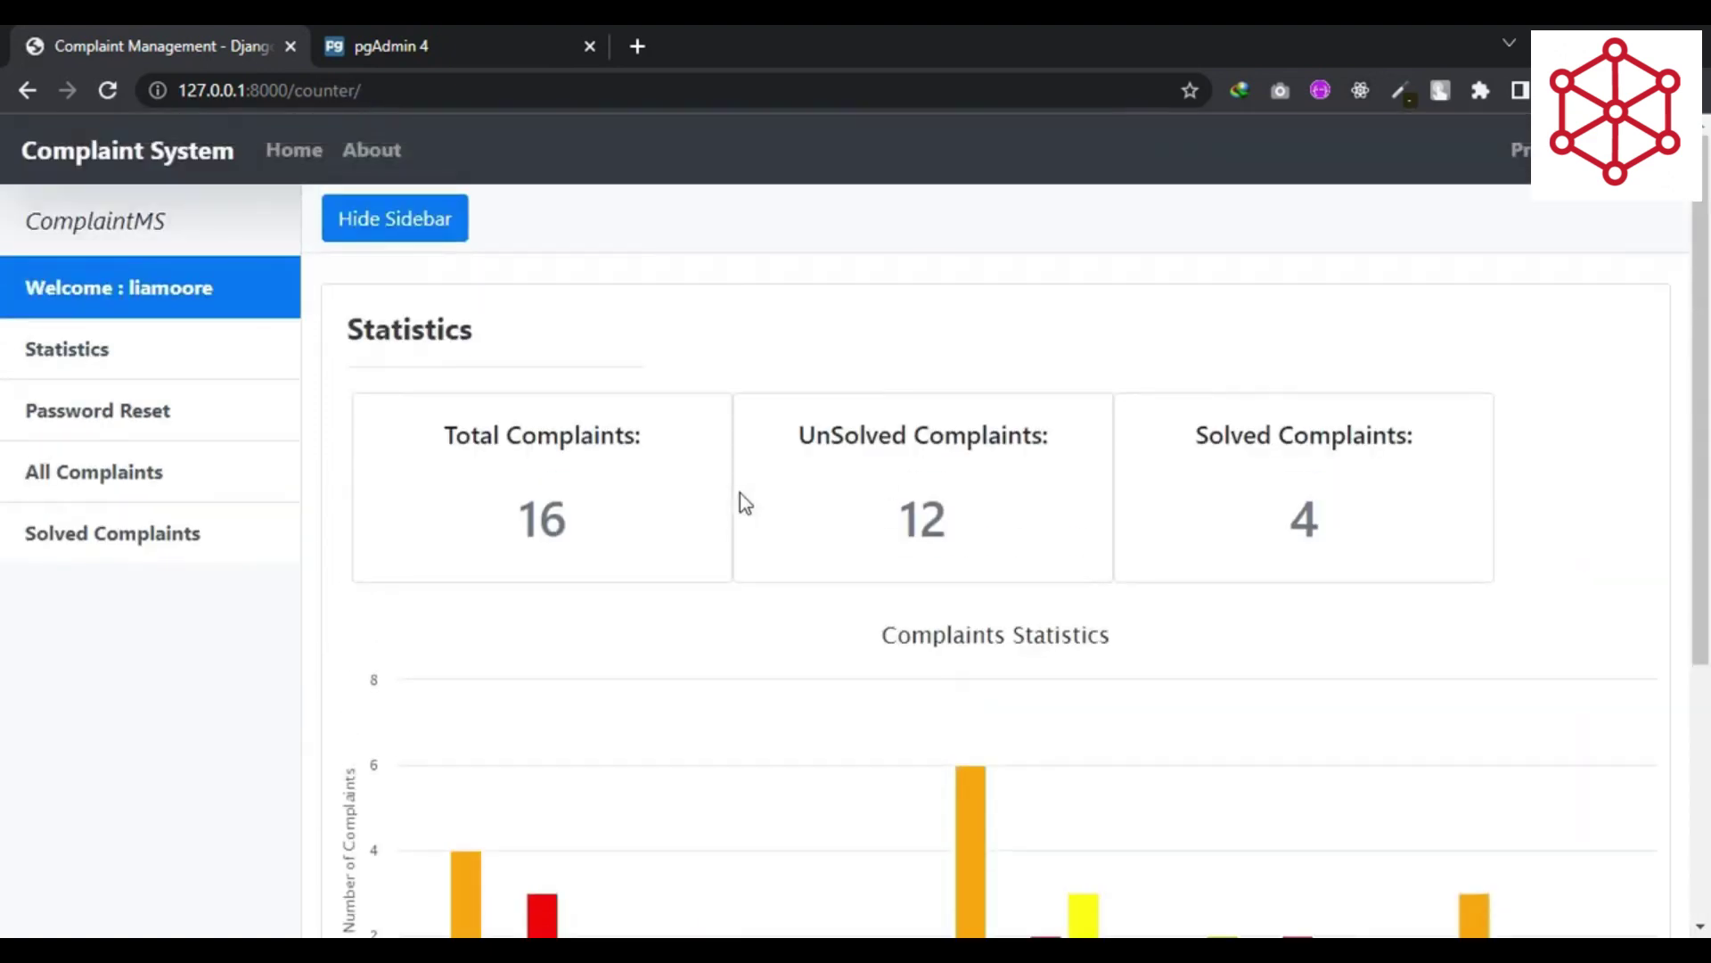
scroll(746, 504, down, 2)
scroll(740, 496, up, 2)
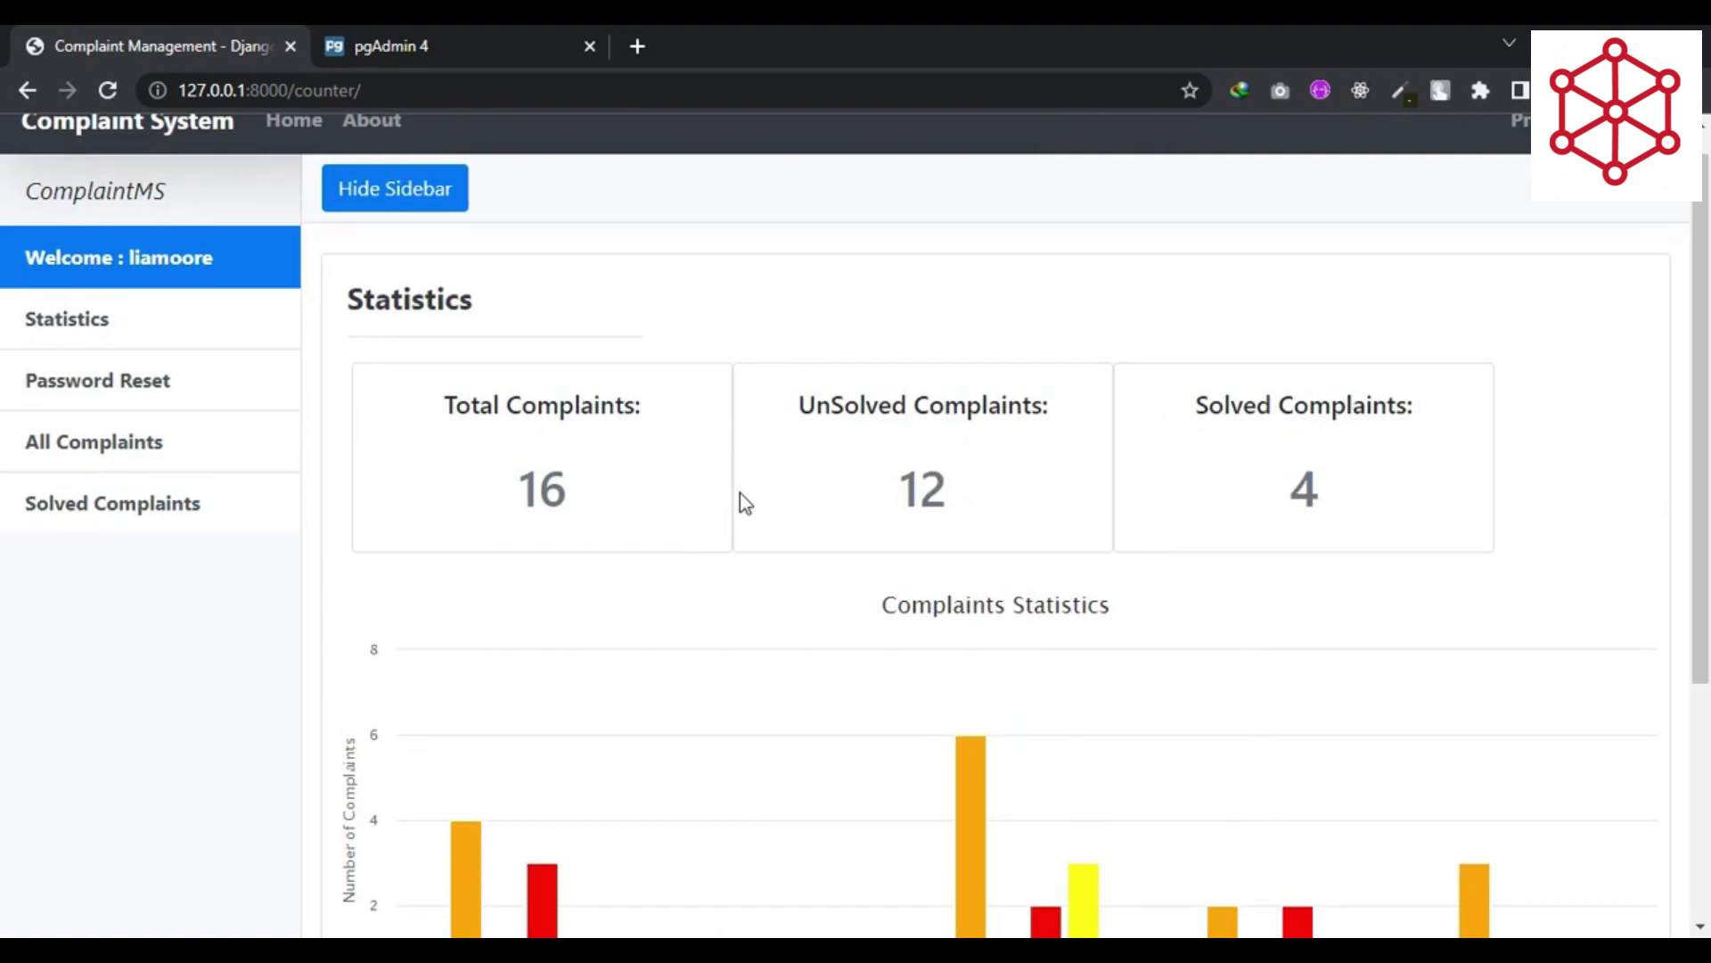
scroll(740, 493, up, 1)
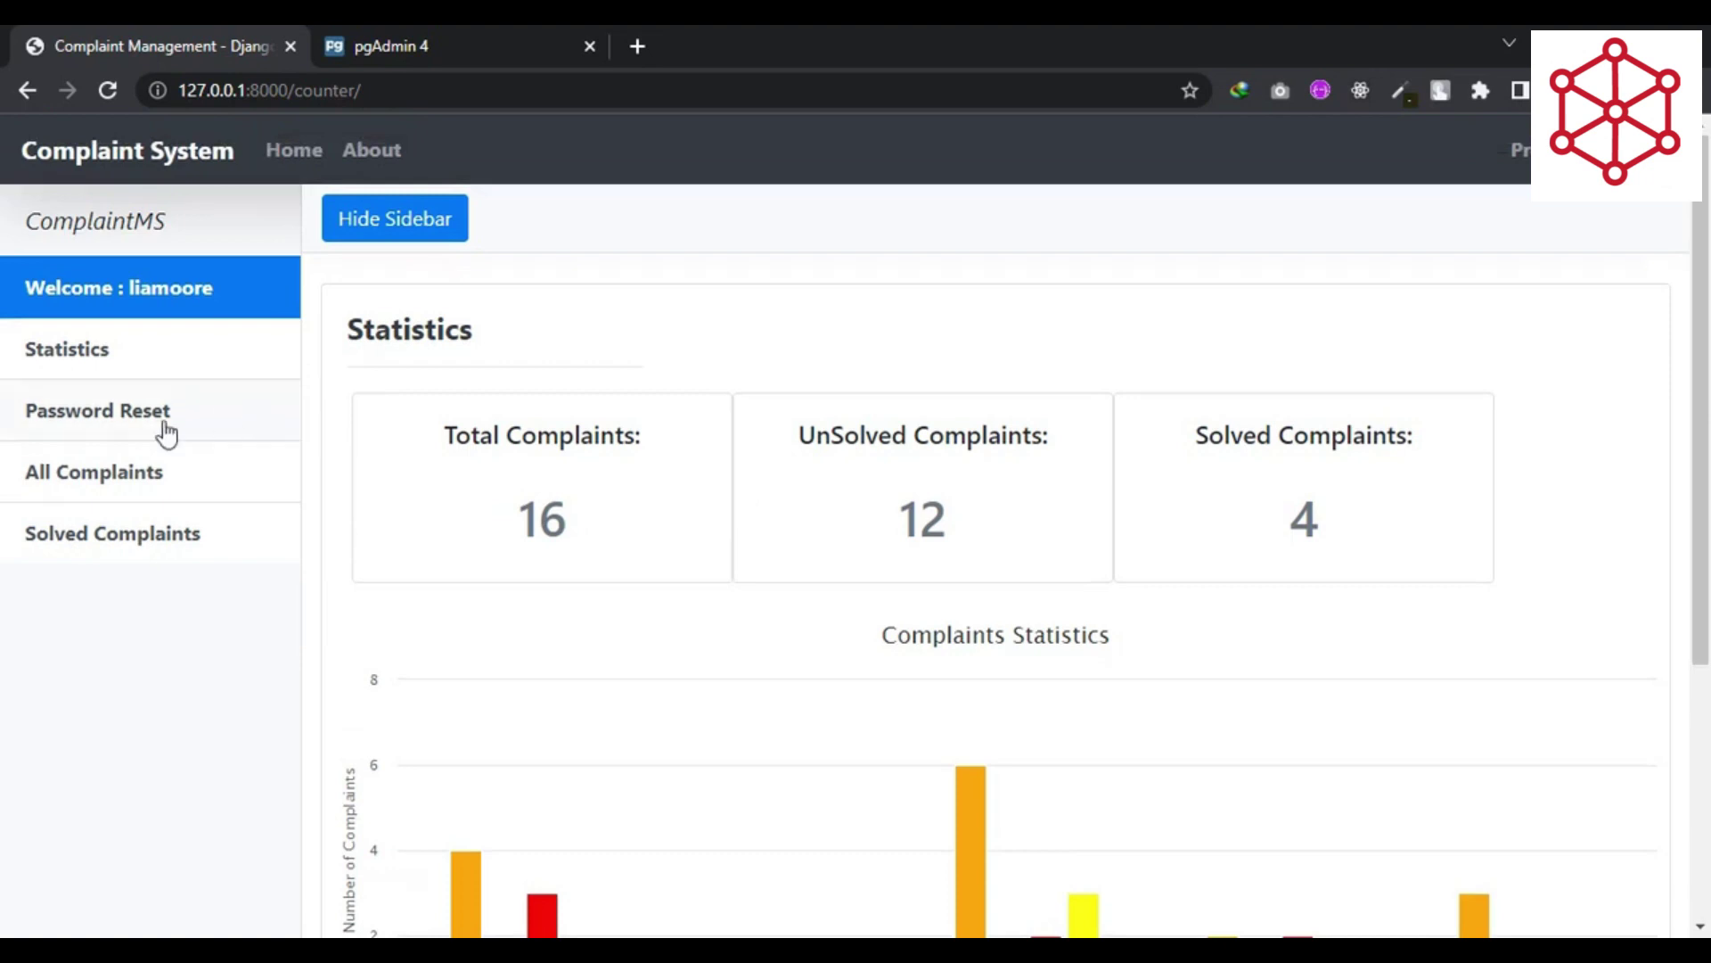
- Browse the All Complaints and Solved Complaints tables, then review the statistics chart again
click(135, 477)
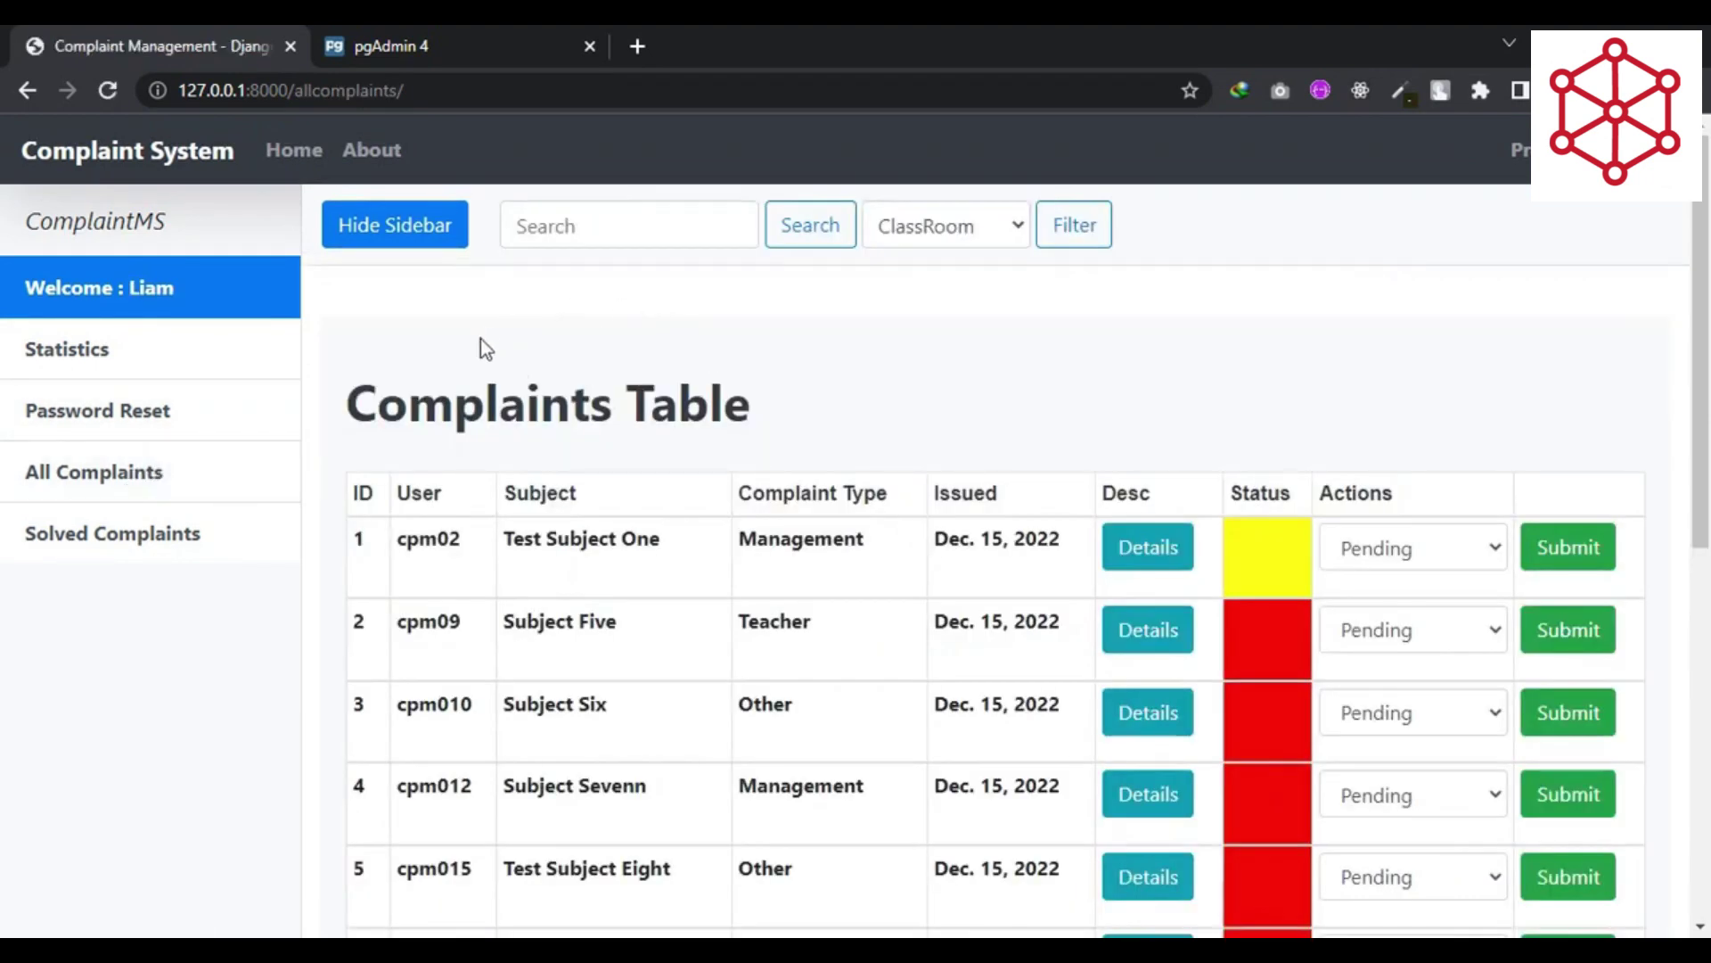
click(138, 544)
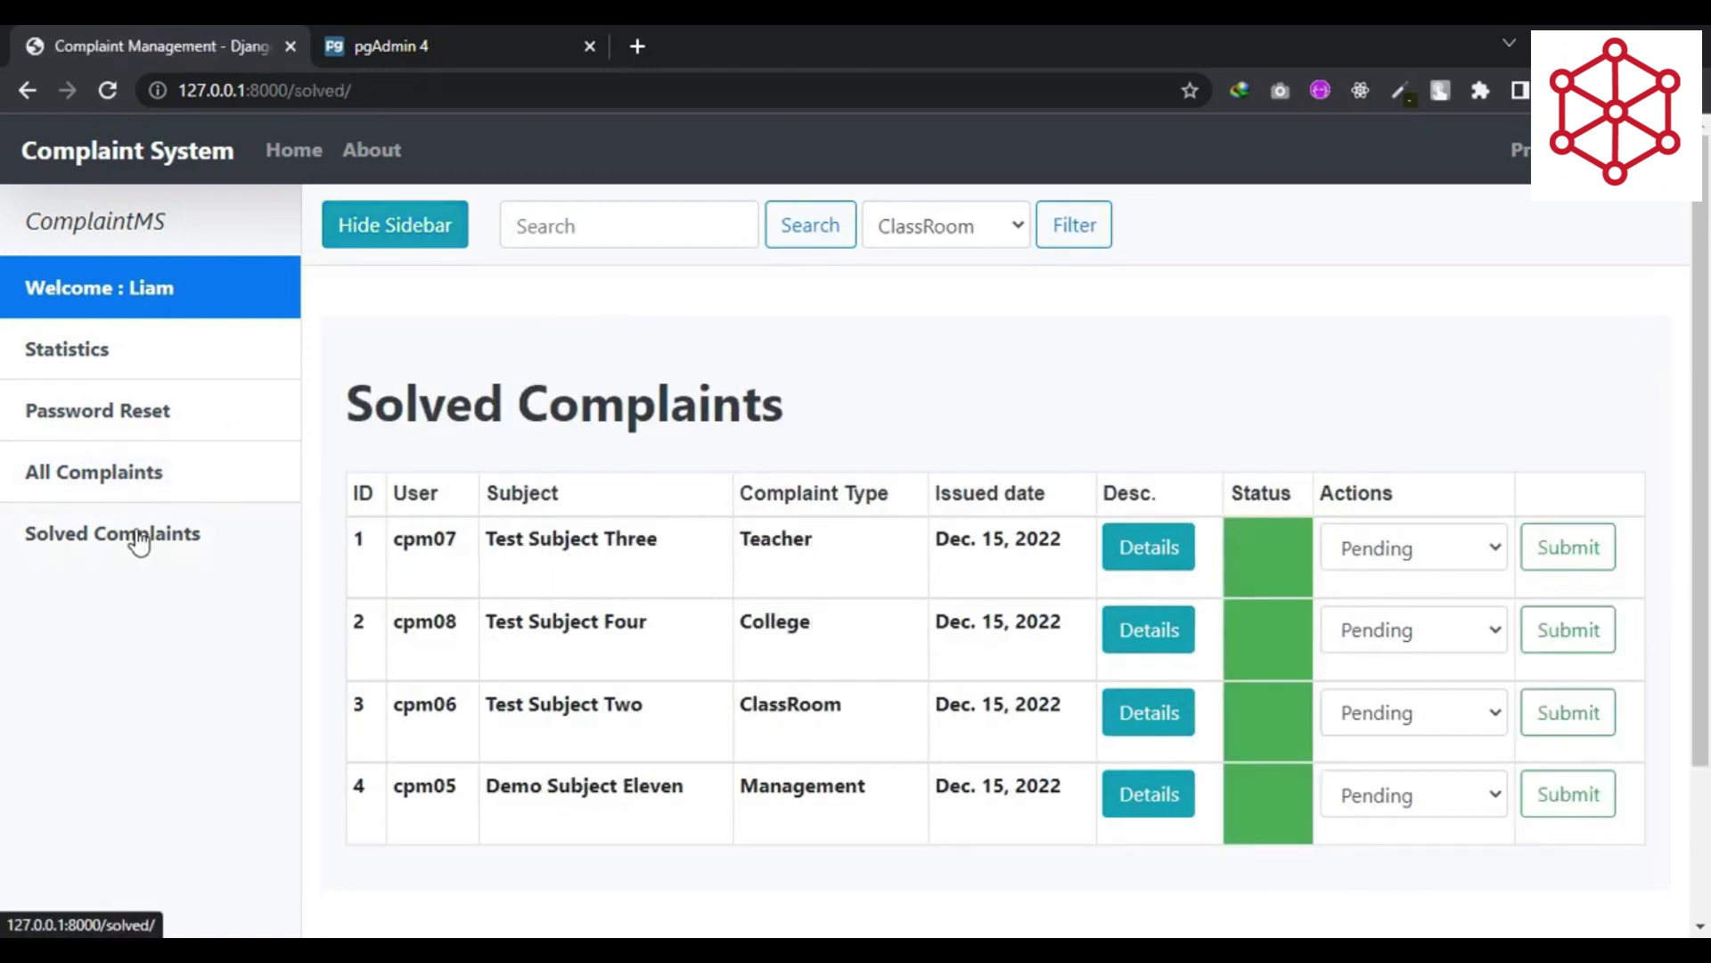
click(148, 484)
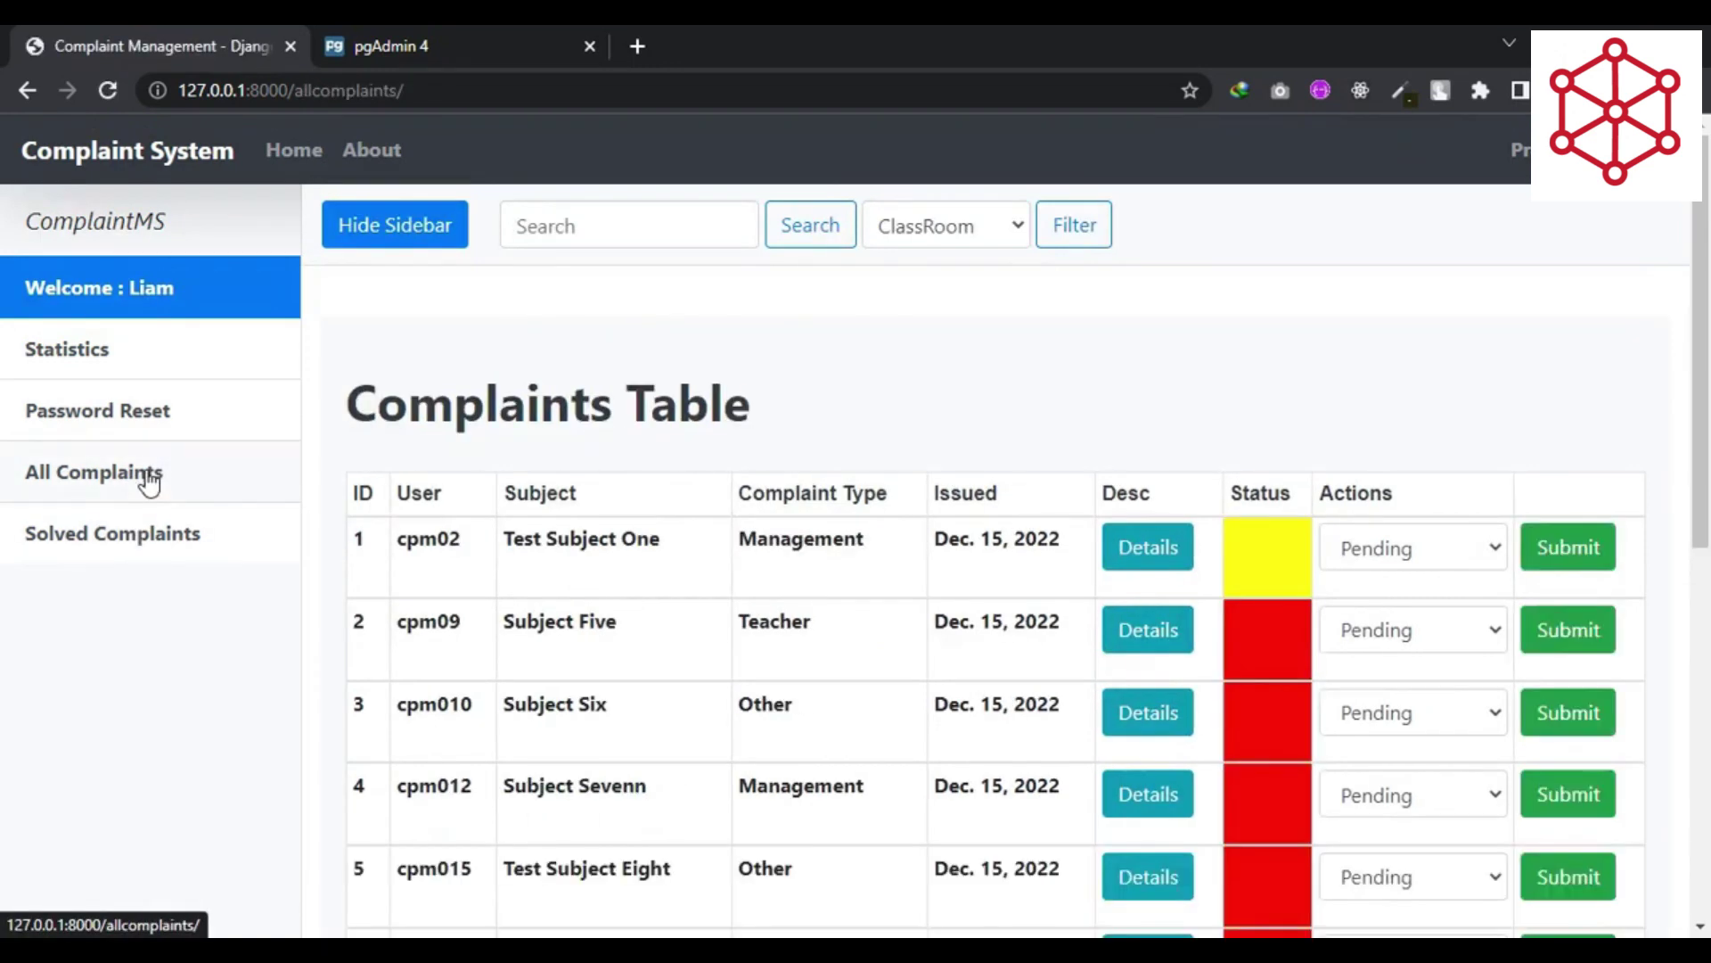
click(172, 361)
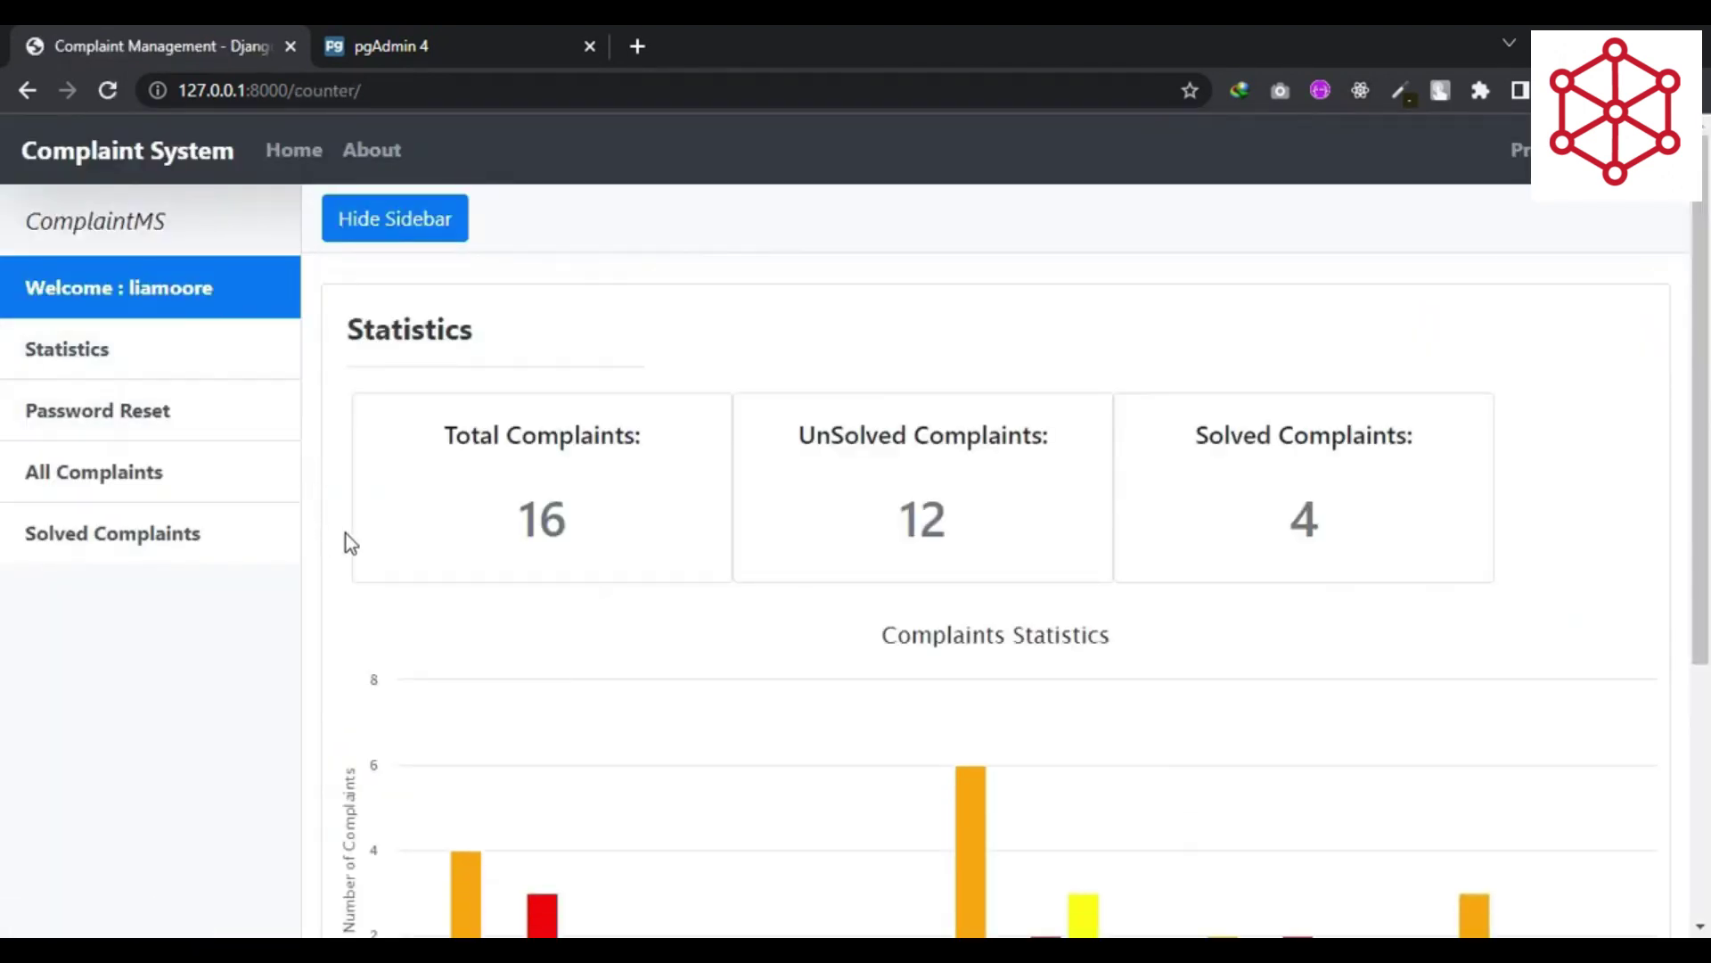
scroll(345, 533, down, 2)
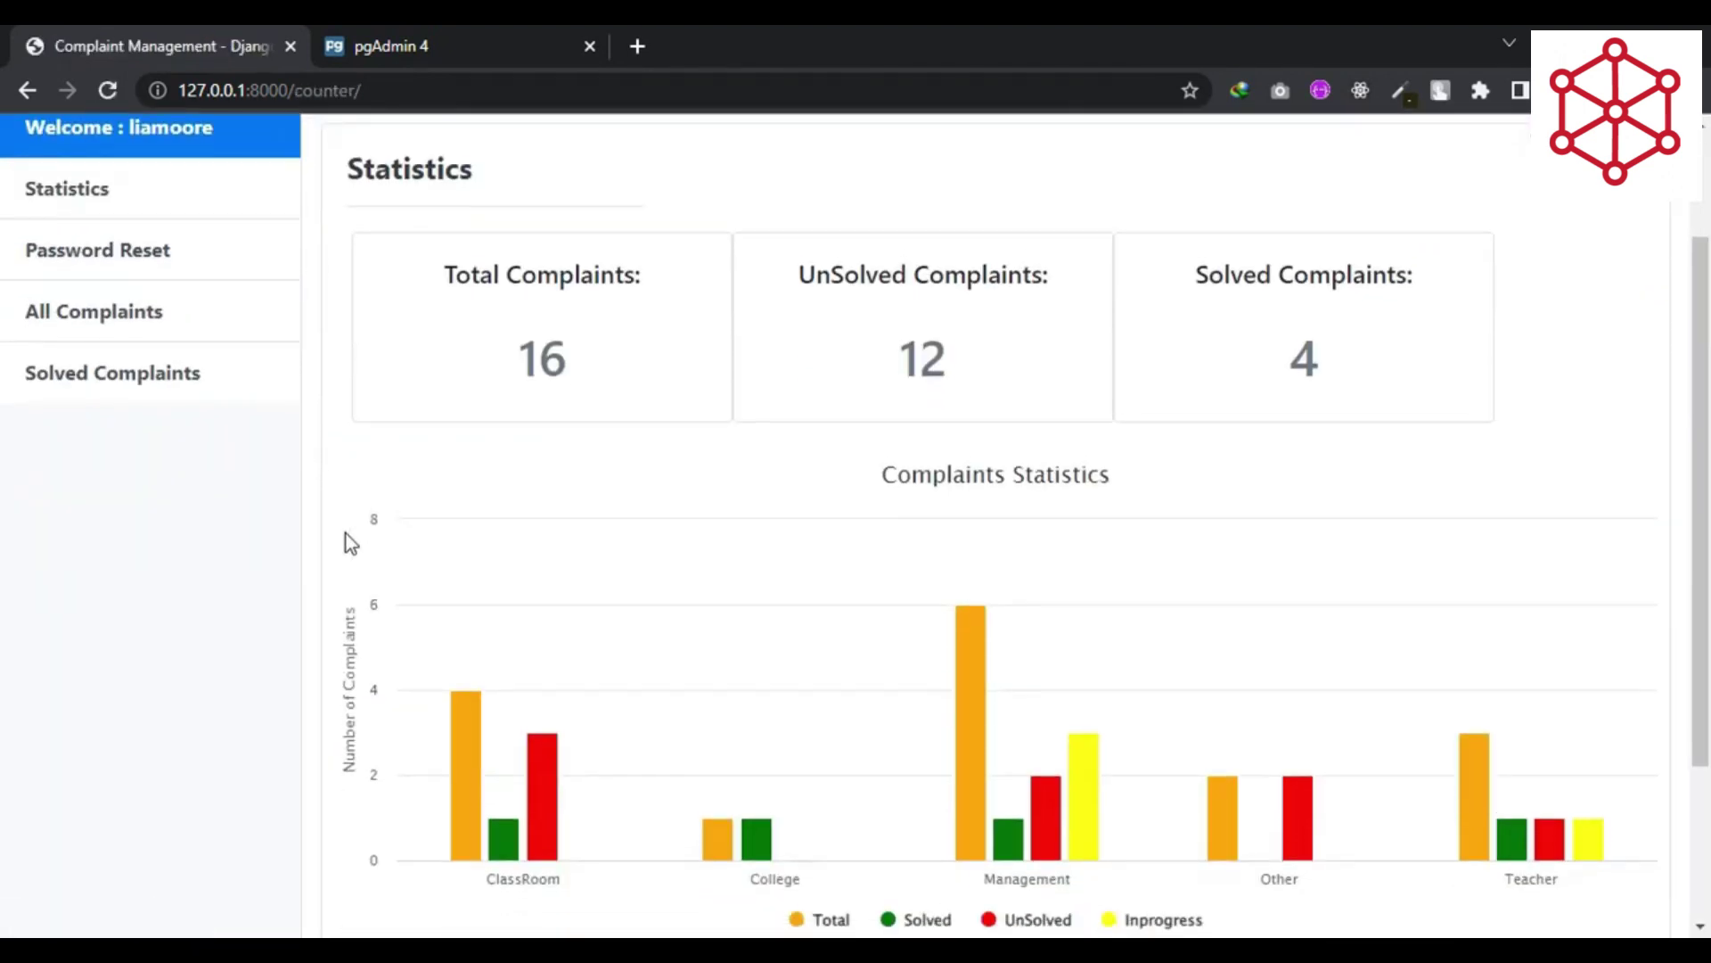
scroll(341, 535, down, 1)
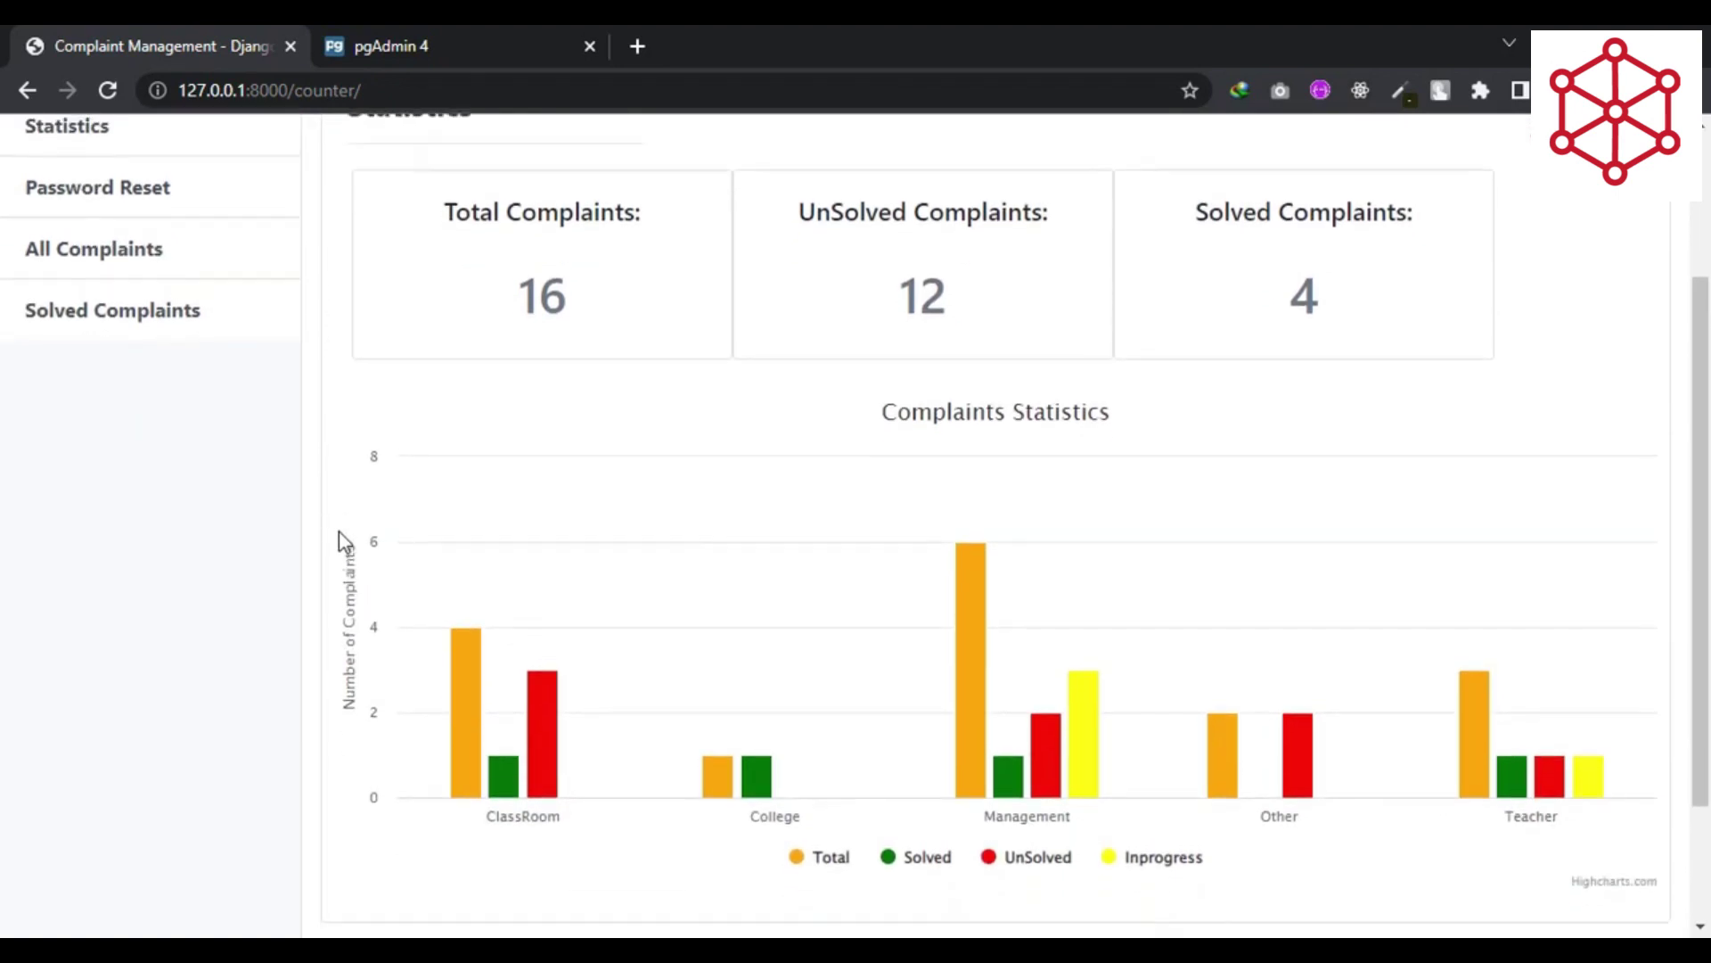
scroll(338, 533, down, 2)
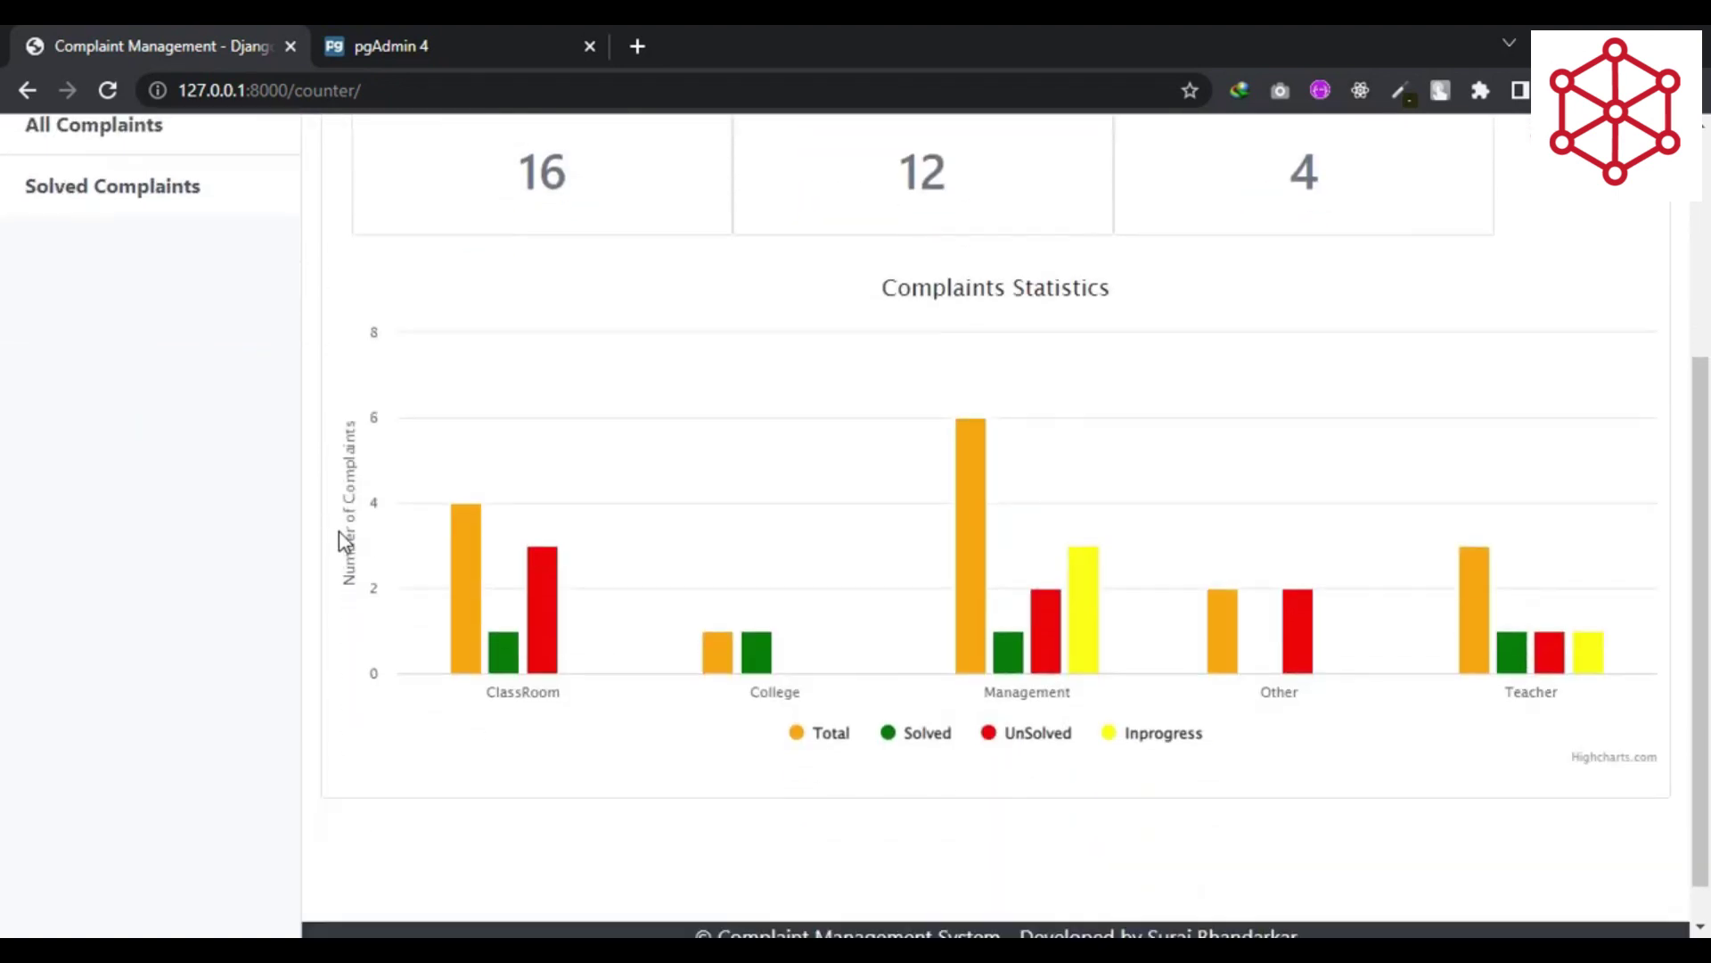
scroll(338, 533, up, 5)
- Return to the full complaints table and log out of the staff account
click(160, 492)
scroll(794, 565, down, 3)
scroll(794, 565, up, 3)
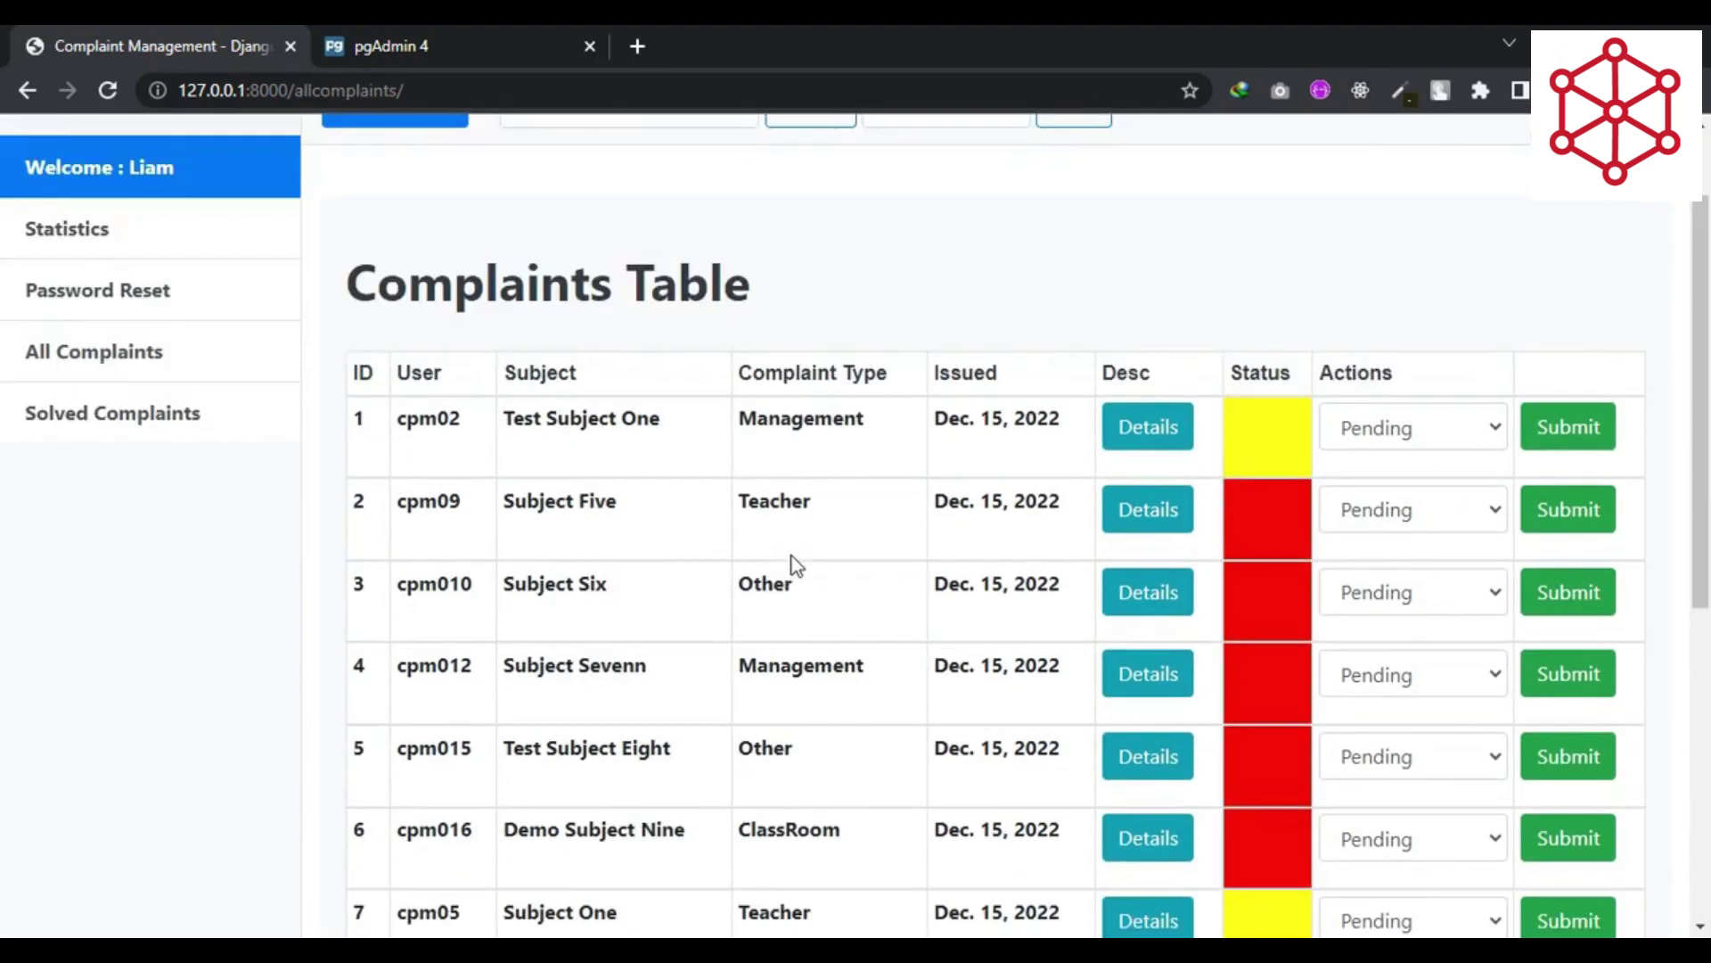
click(1605, 150)
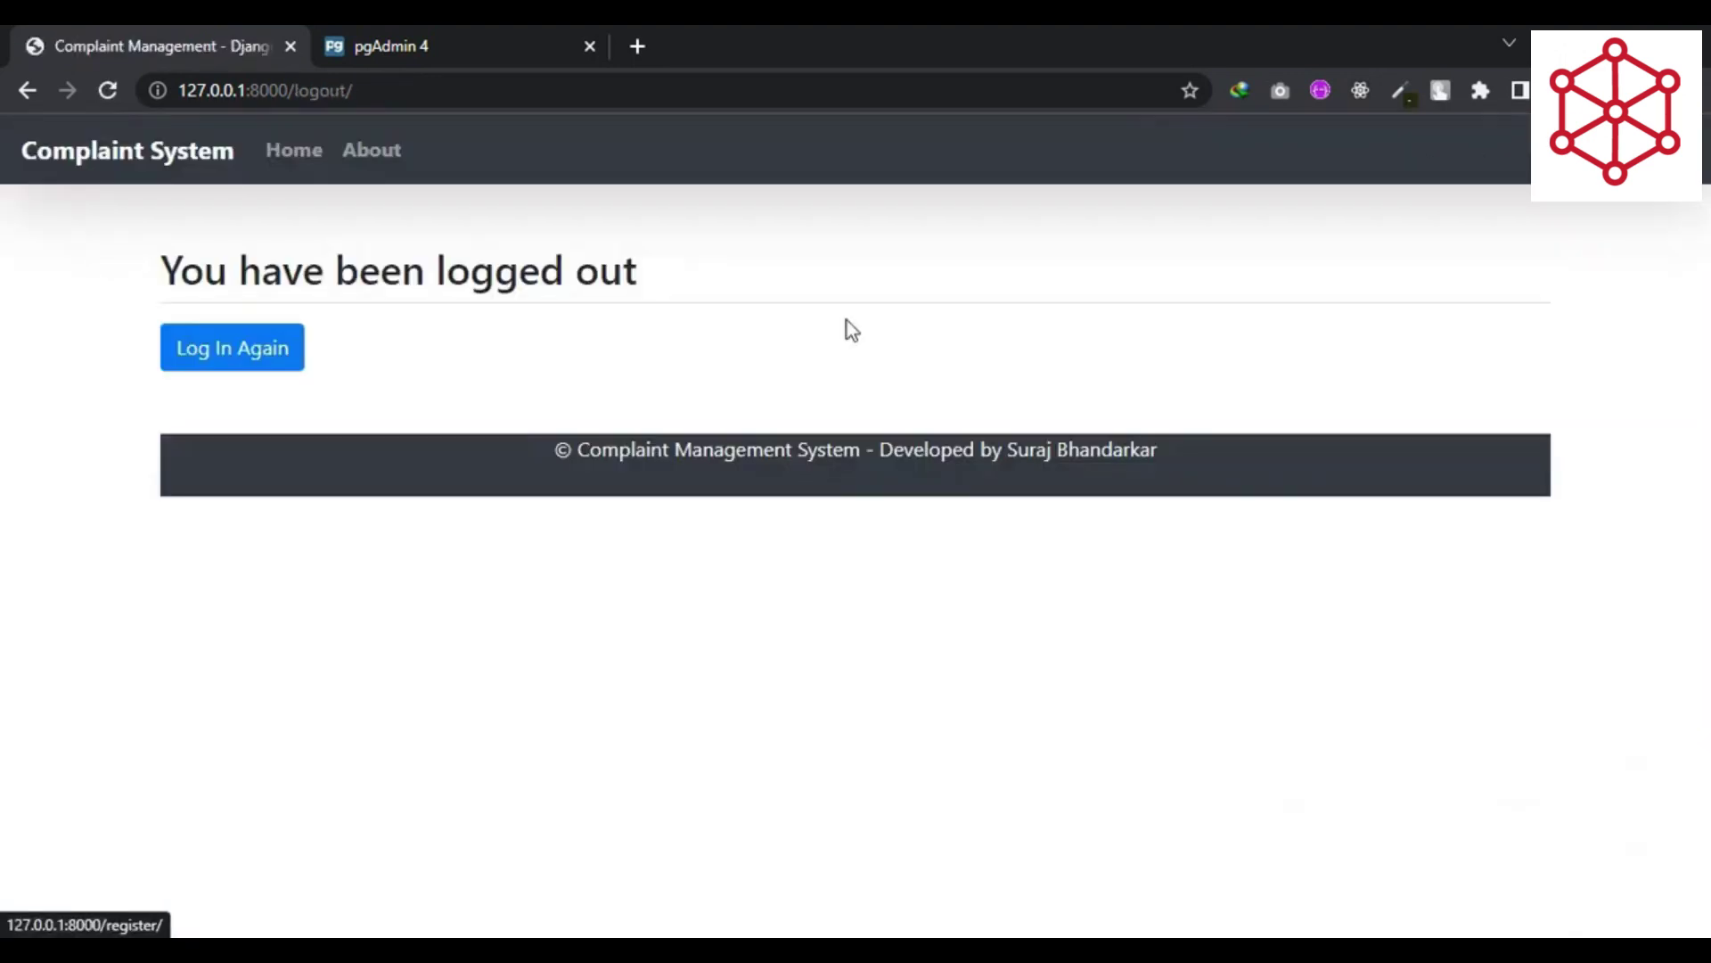
- Sign in through Admin Login with the admin username and password
click(254, 366)
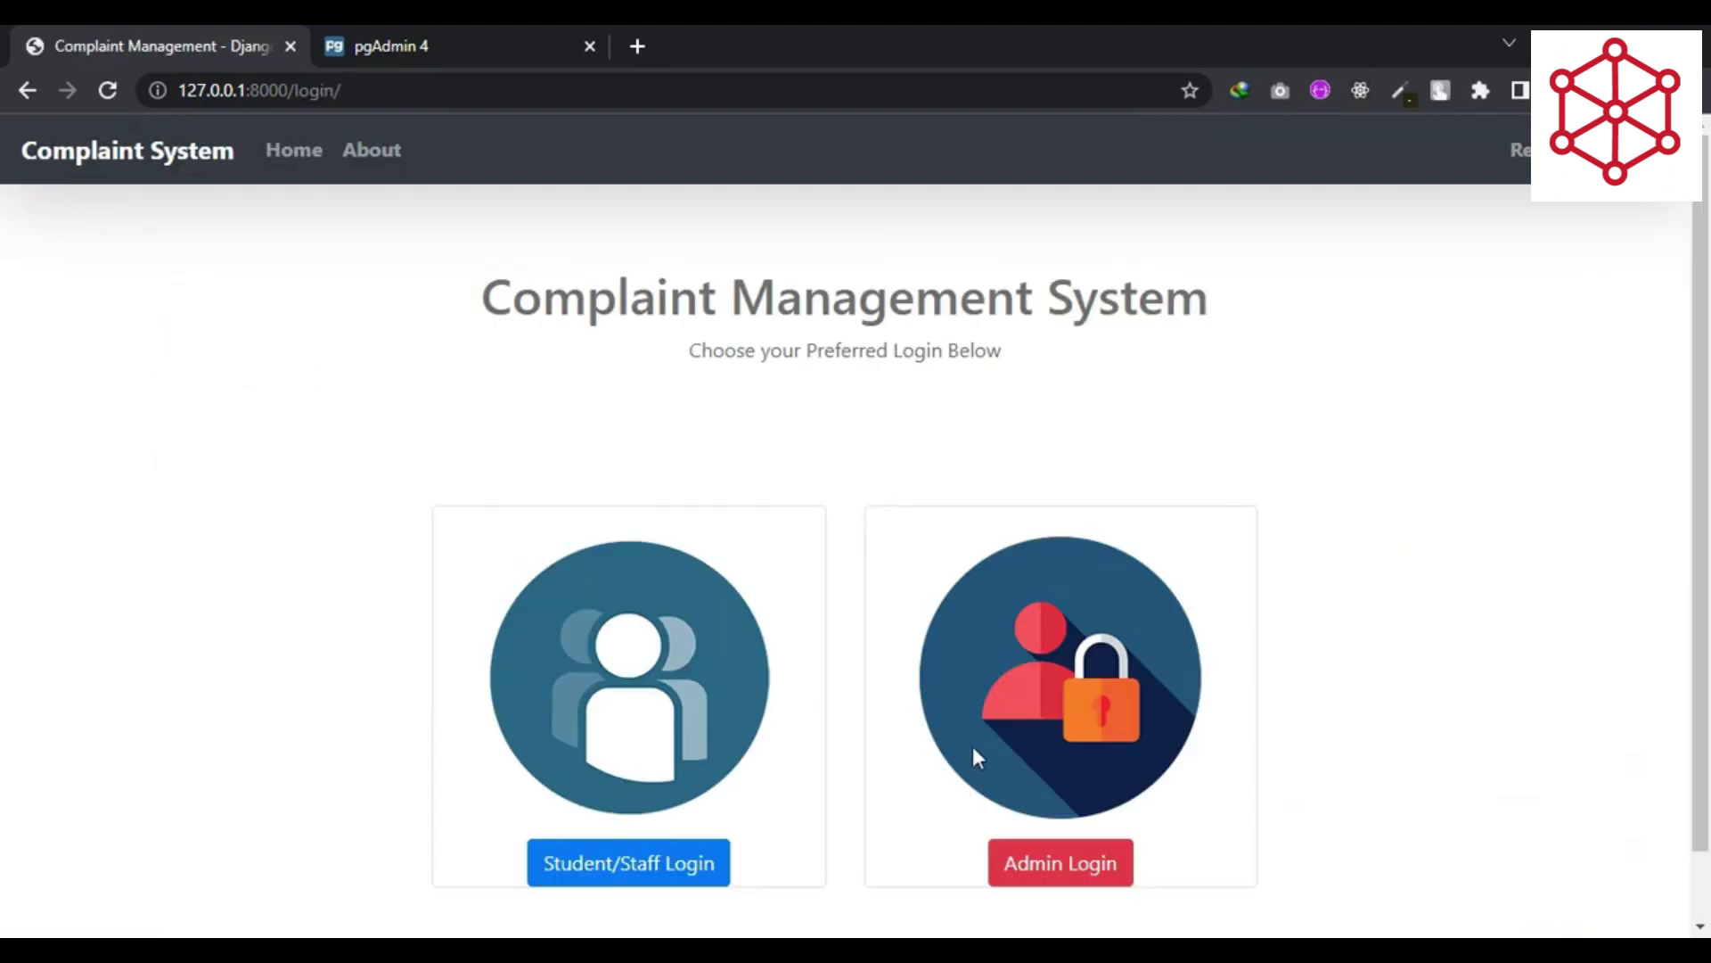
click(1092, 861)
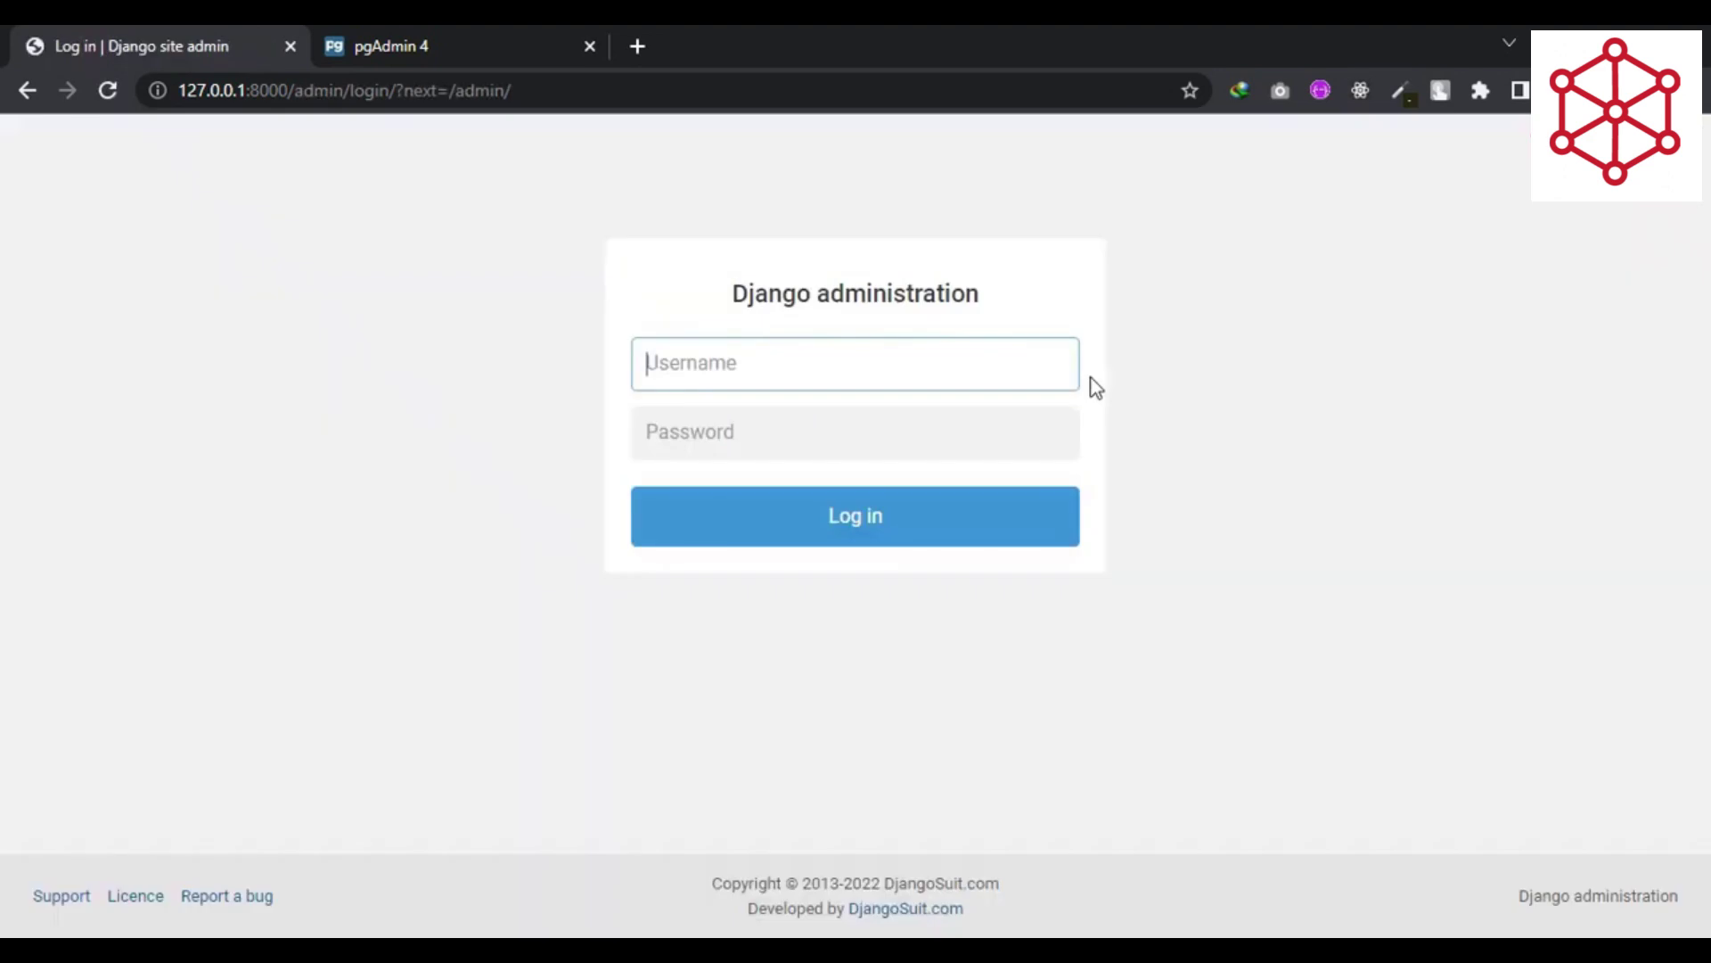
key(Tab)
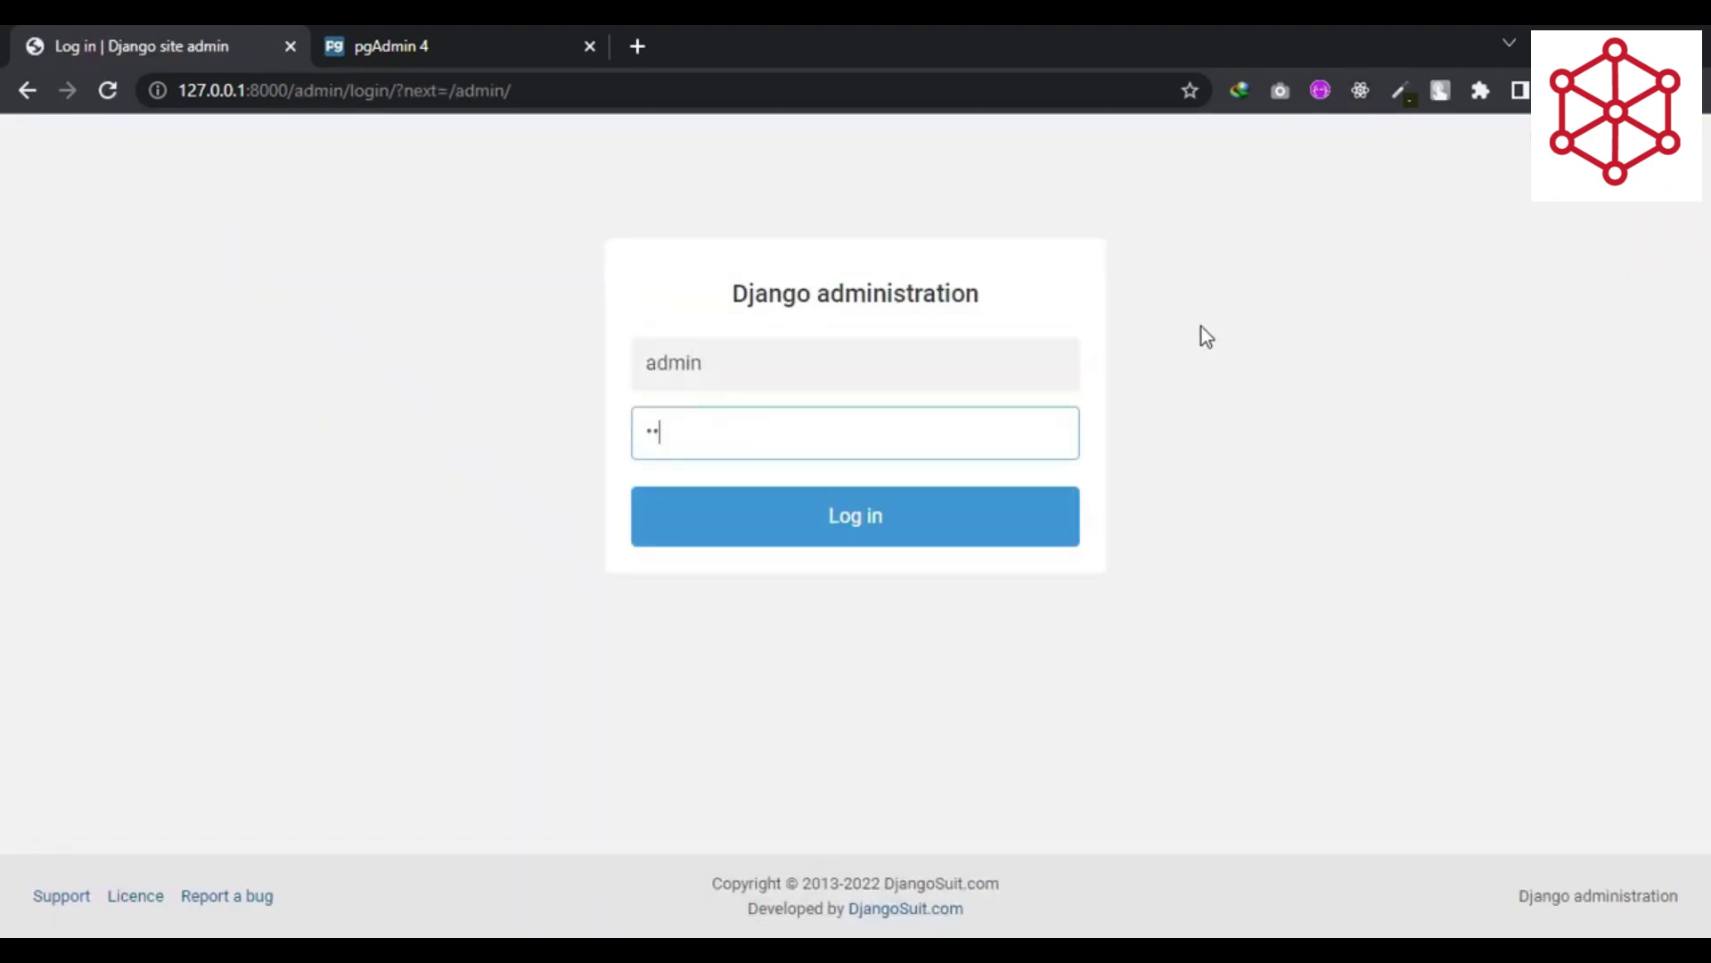
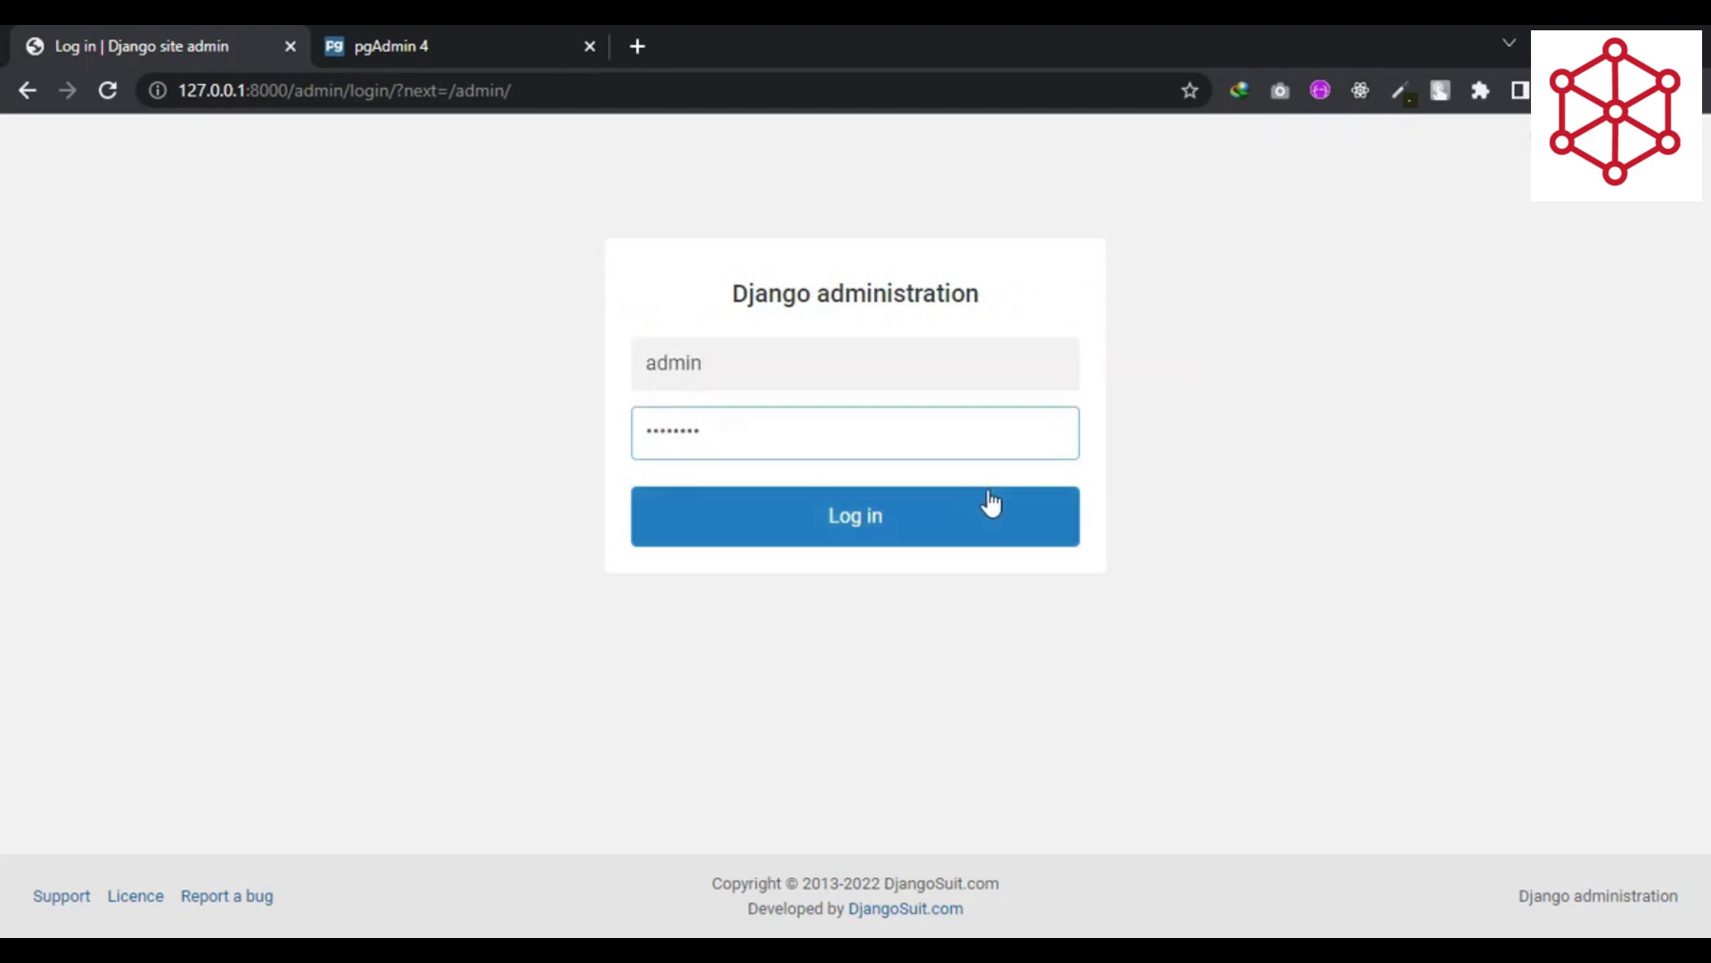
click(888, 526)
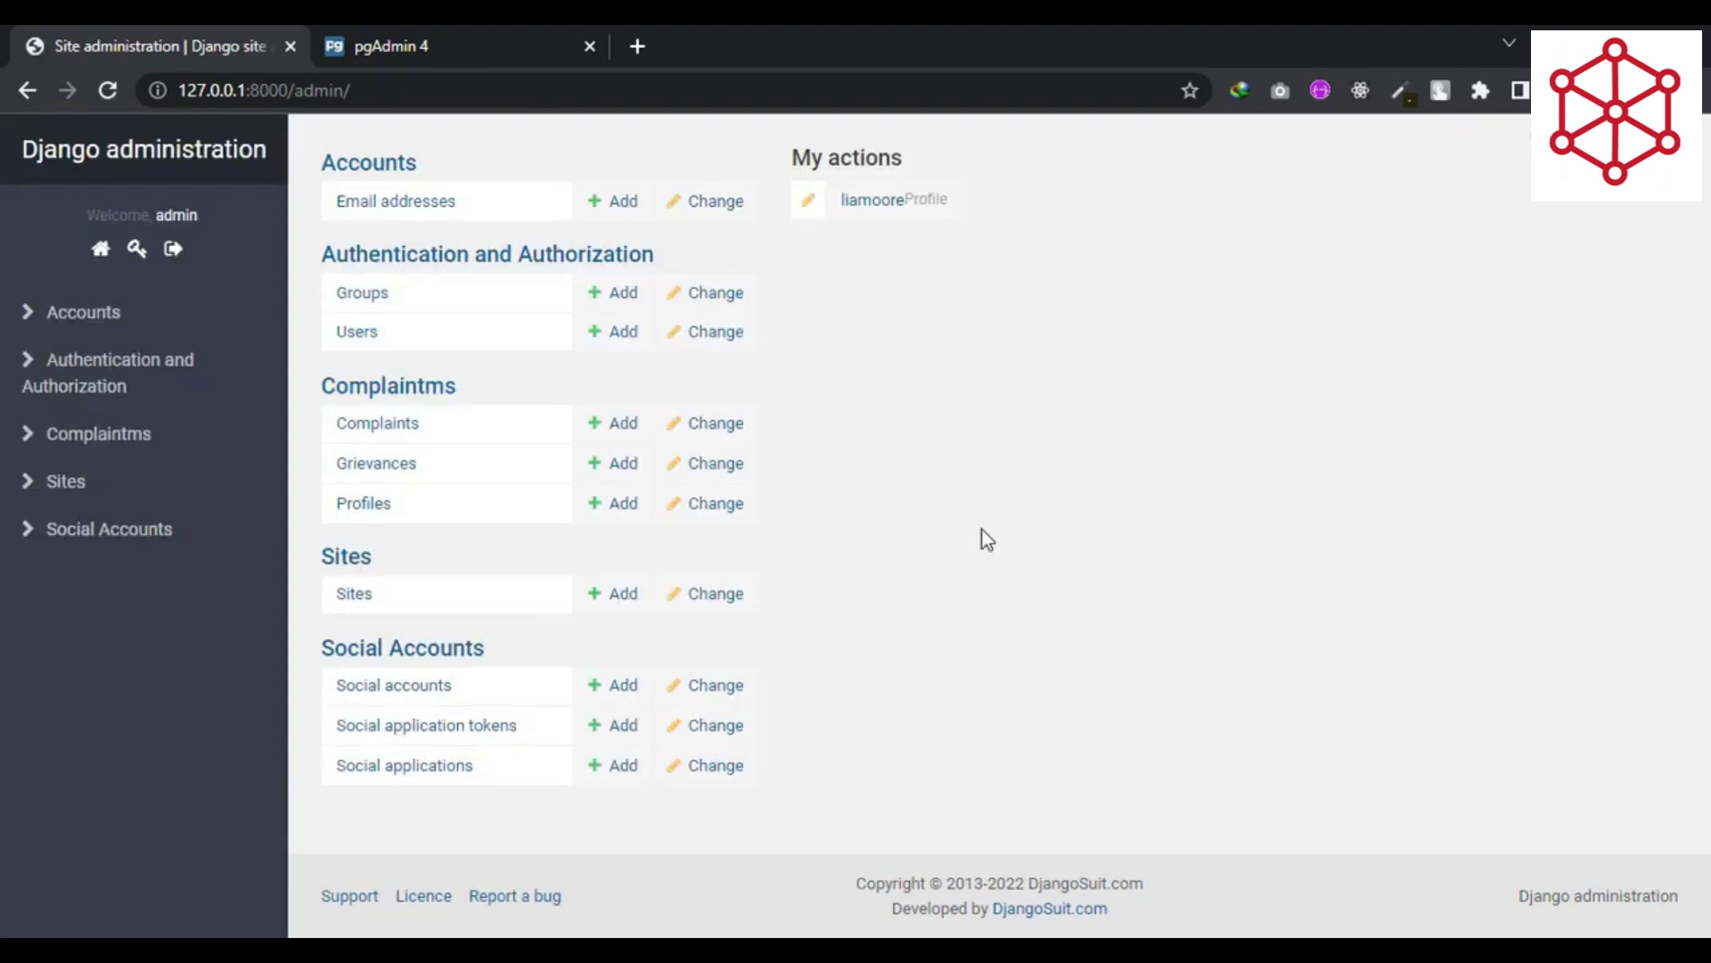
- Open Complaintms > Profiles and open the first profile (College2, student) for editing
mouse_move(57, 322)
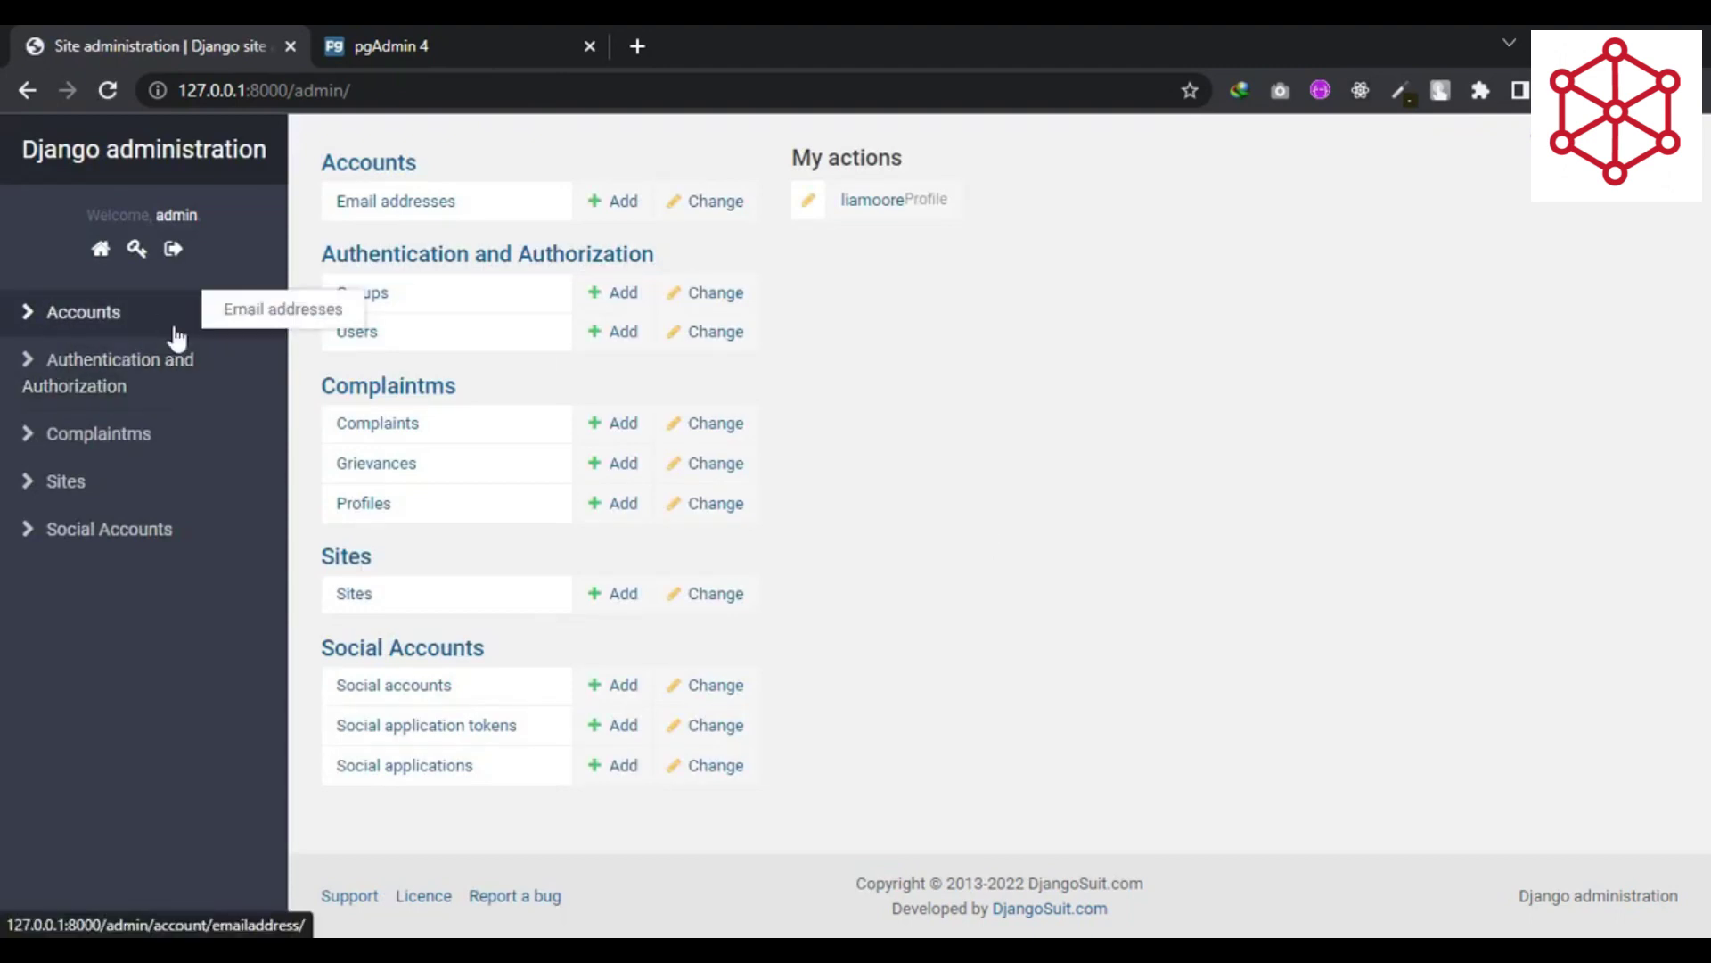
mouse_move(57, 437)
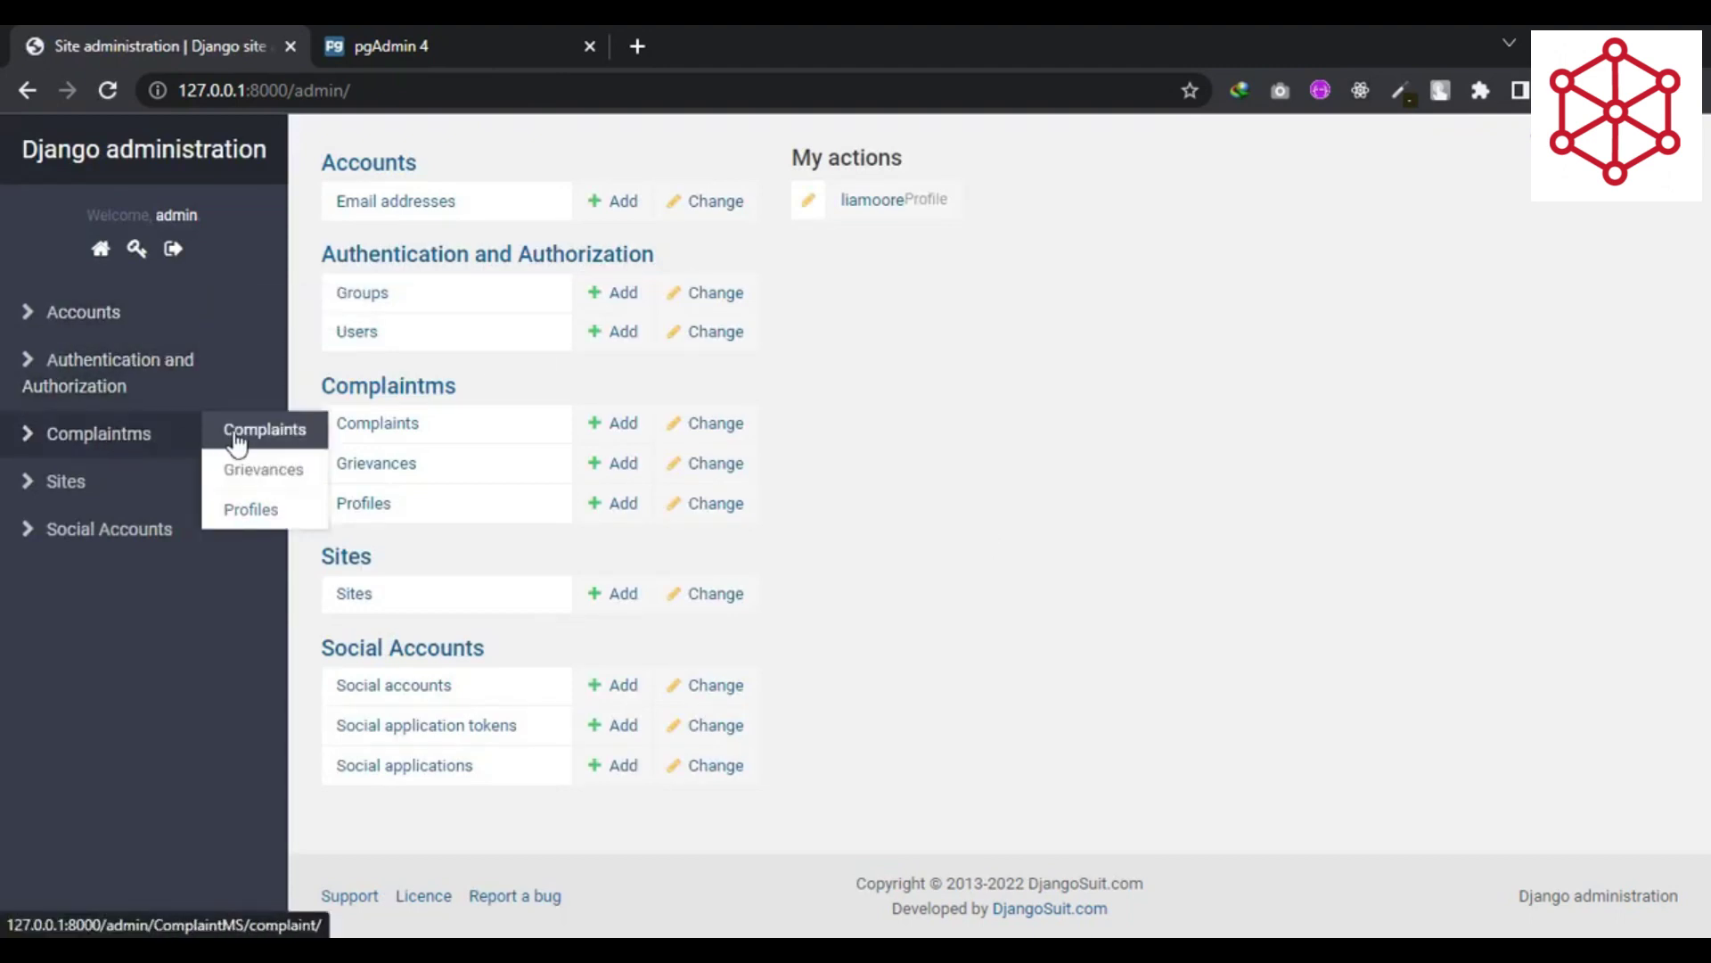
mouse_move(210, 475)
mouse_move(164, 441)
click(252, 521)
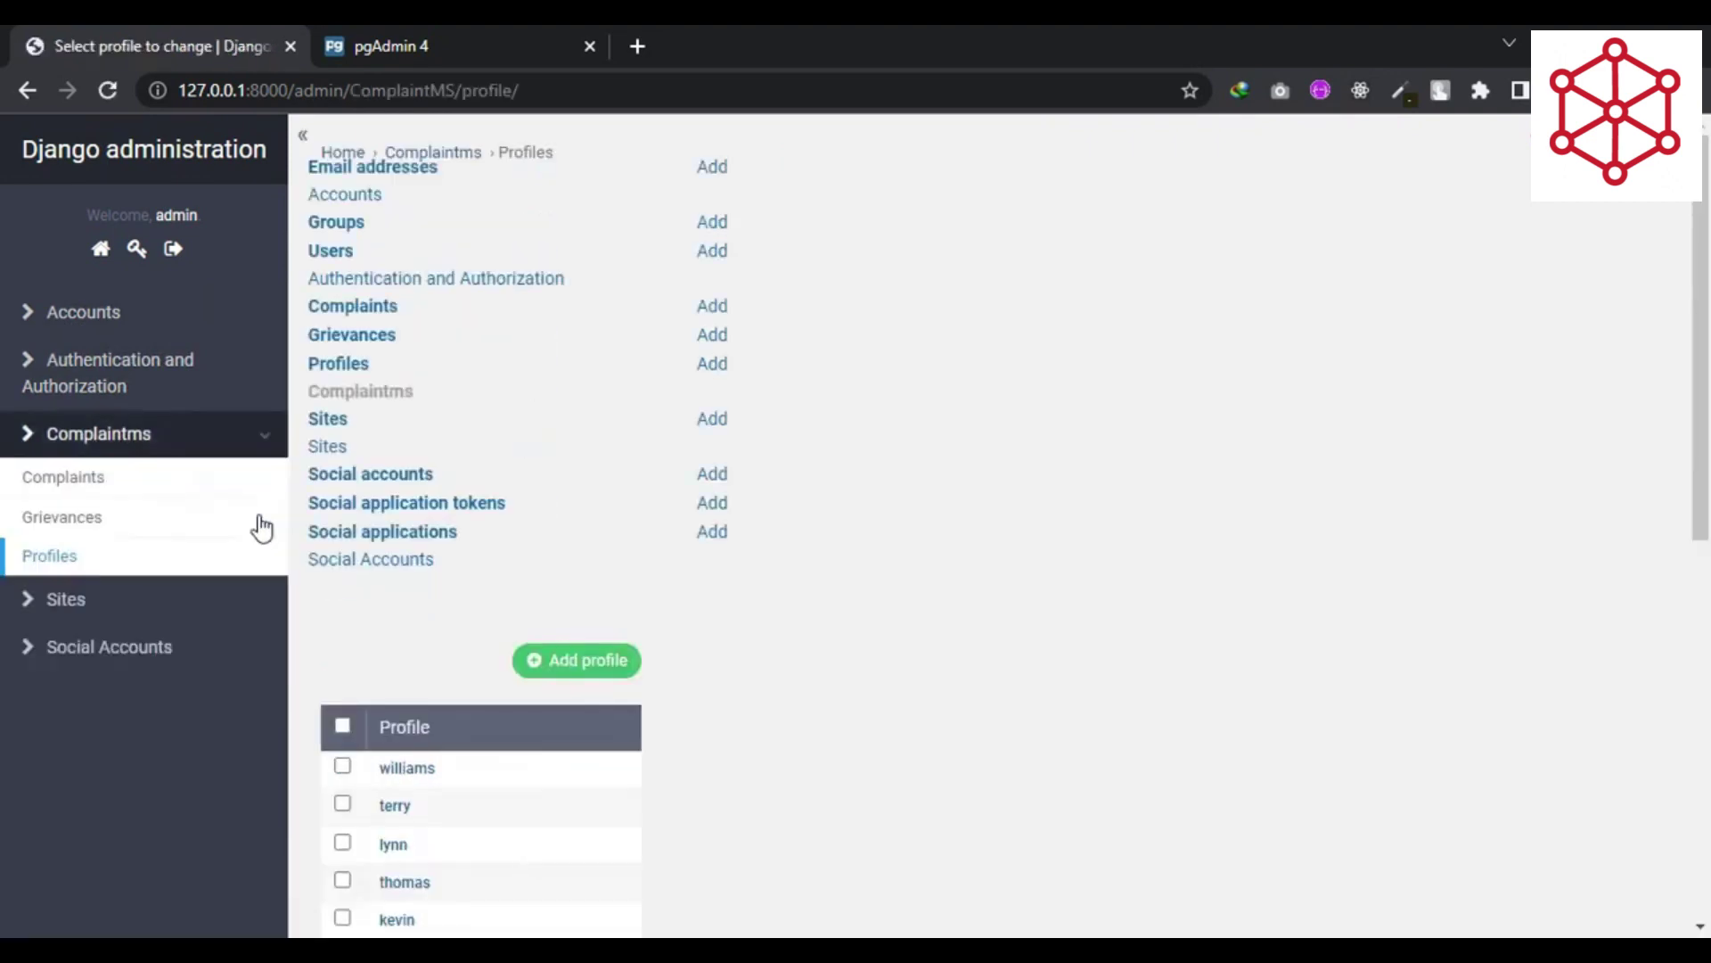
scroll(865, 620, down, 1)
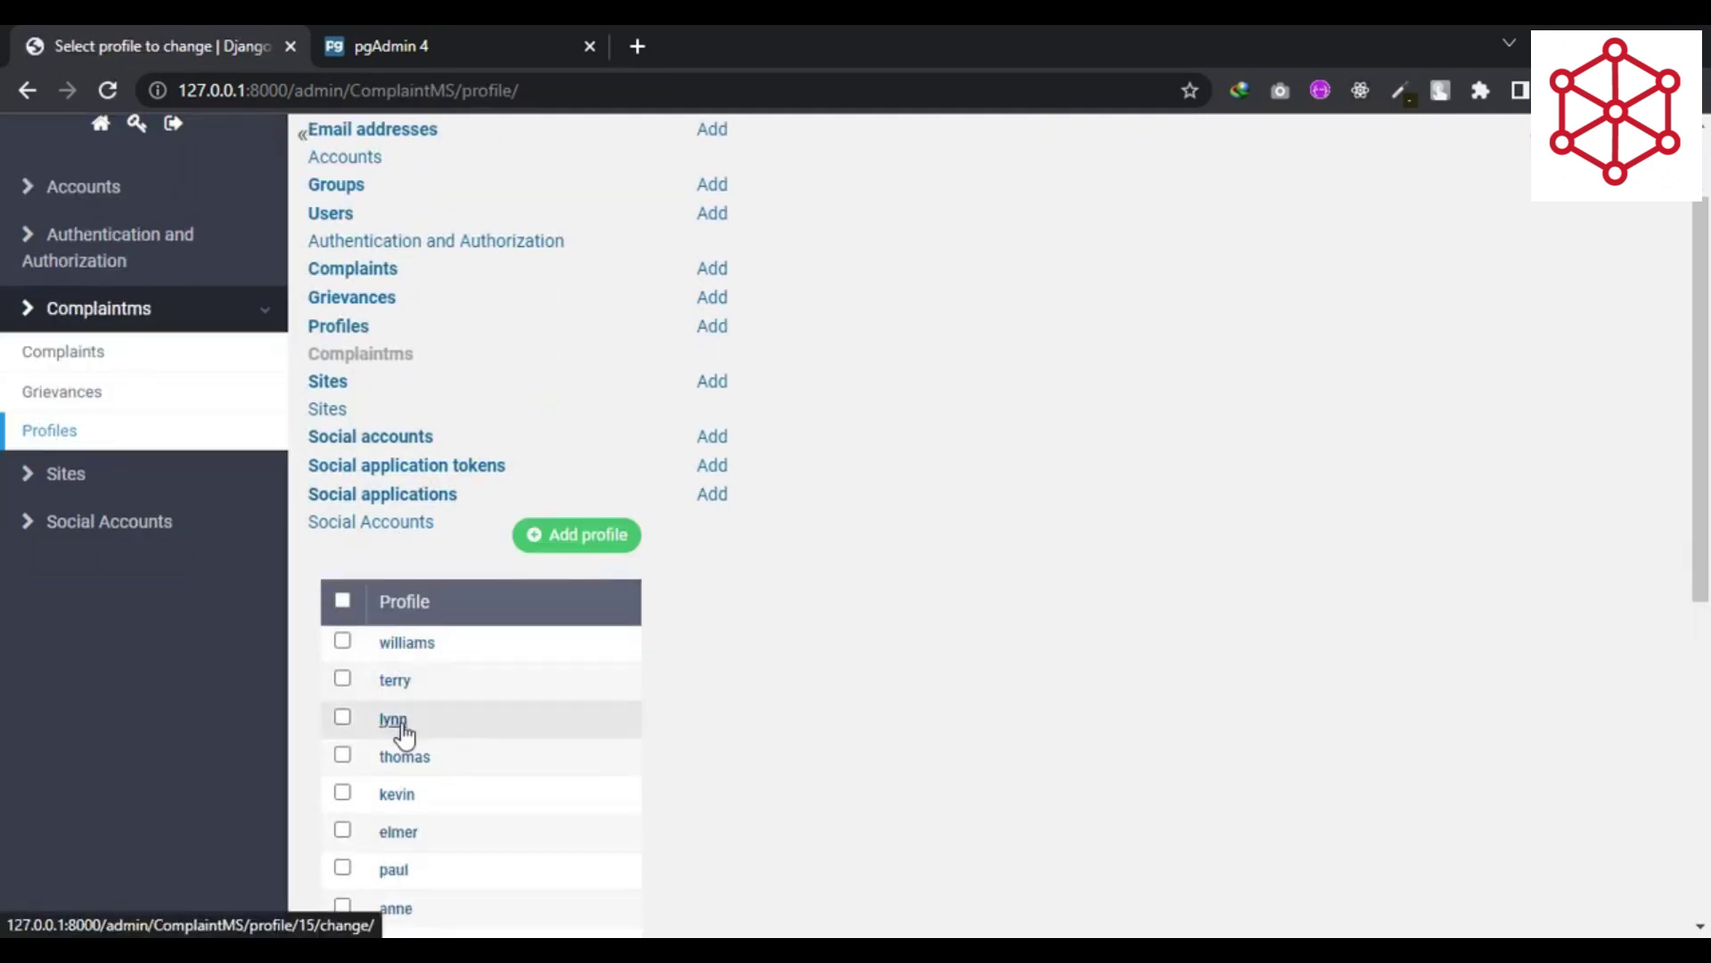
click(406, 643)
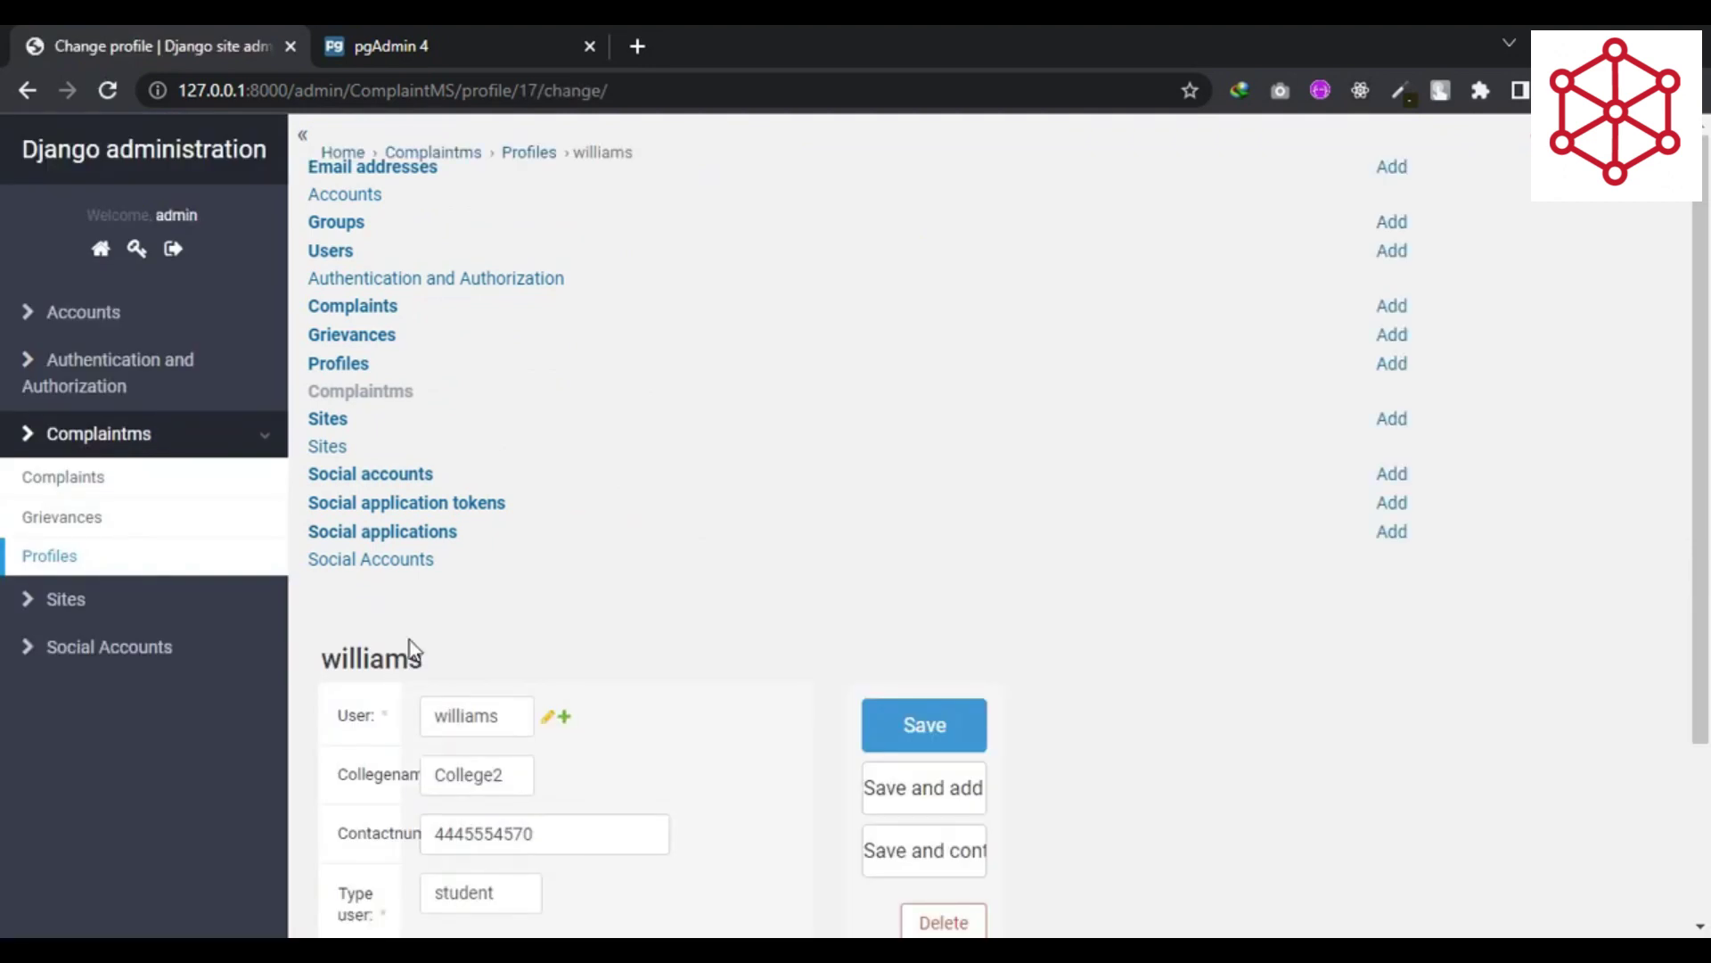
- Change the first profile's user type to grievance and save it
scroll(761, 624, down, 1)
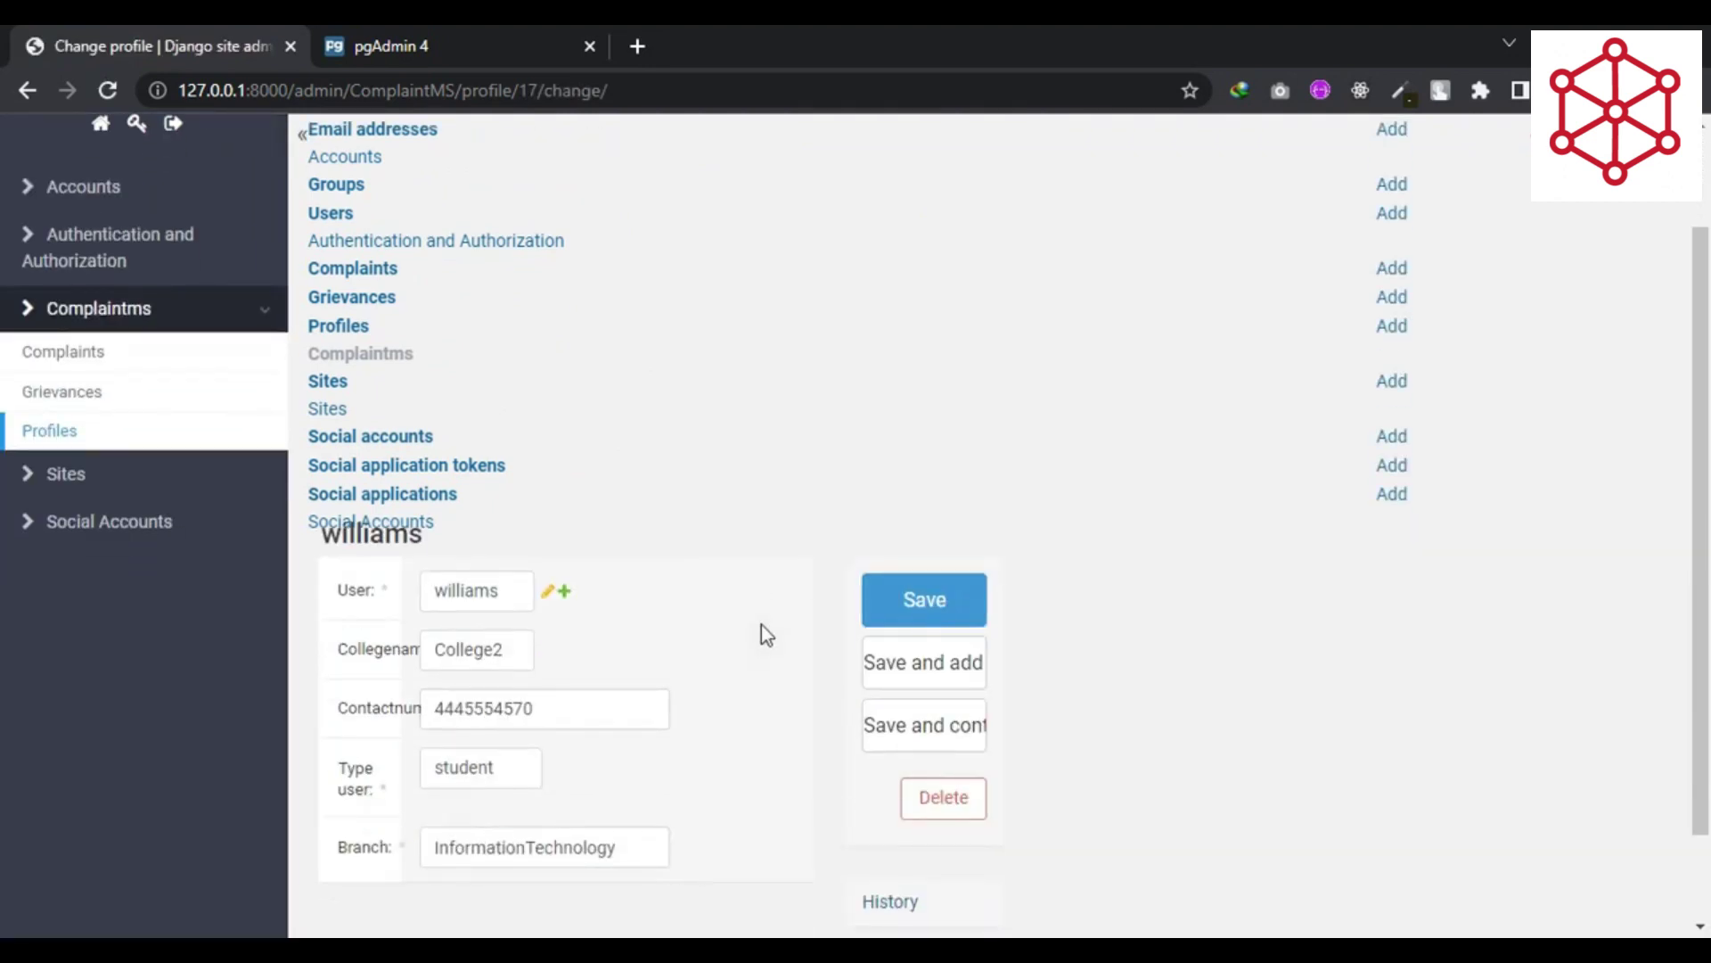
scroll(761, 624, up, 1)
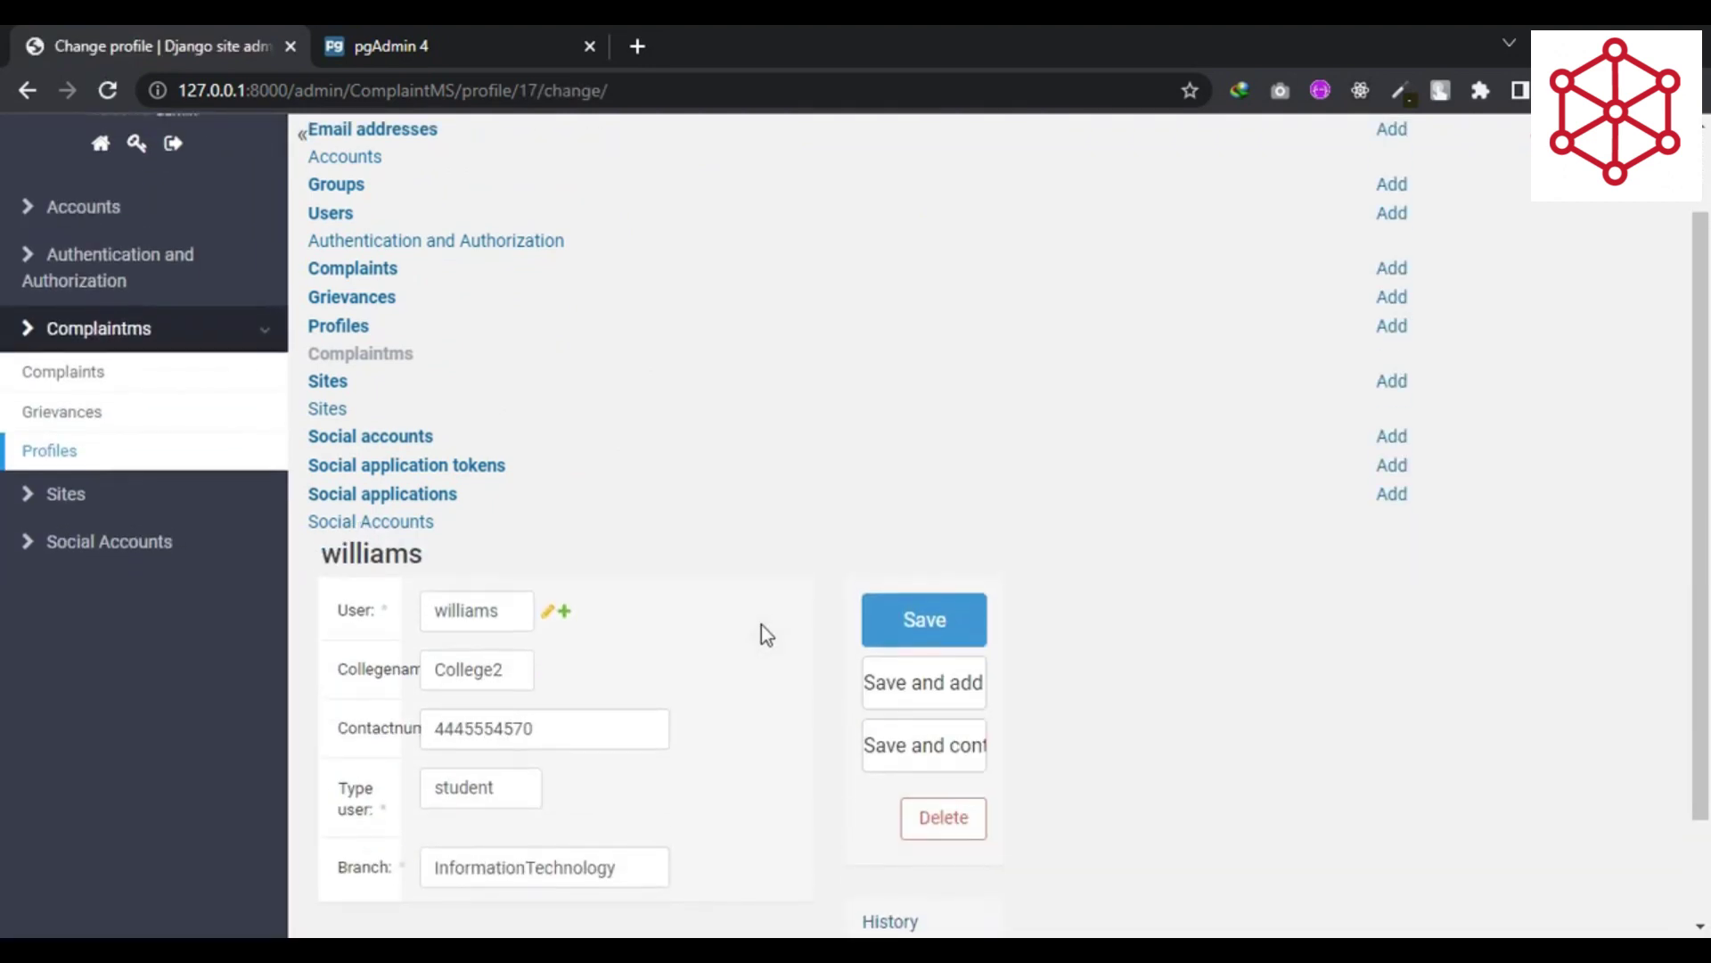
drag(346, 792, 367, 806)
click(458, 802)
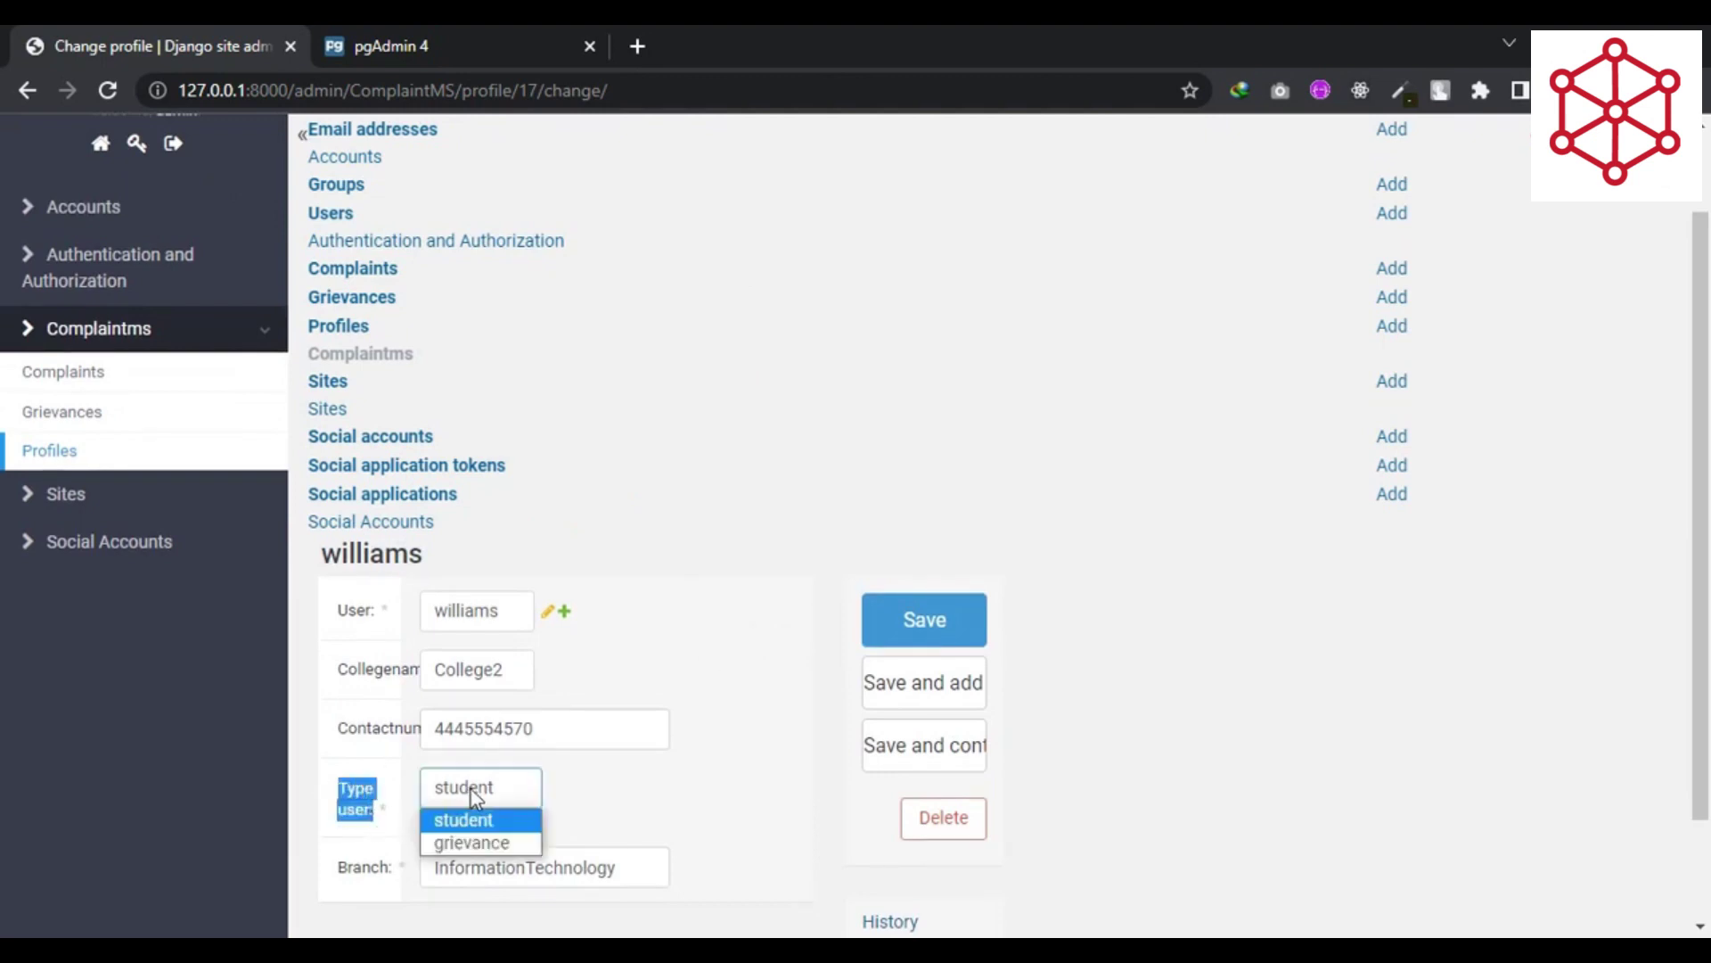
click(480, 843)
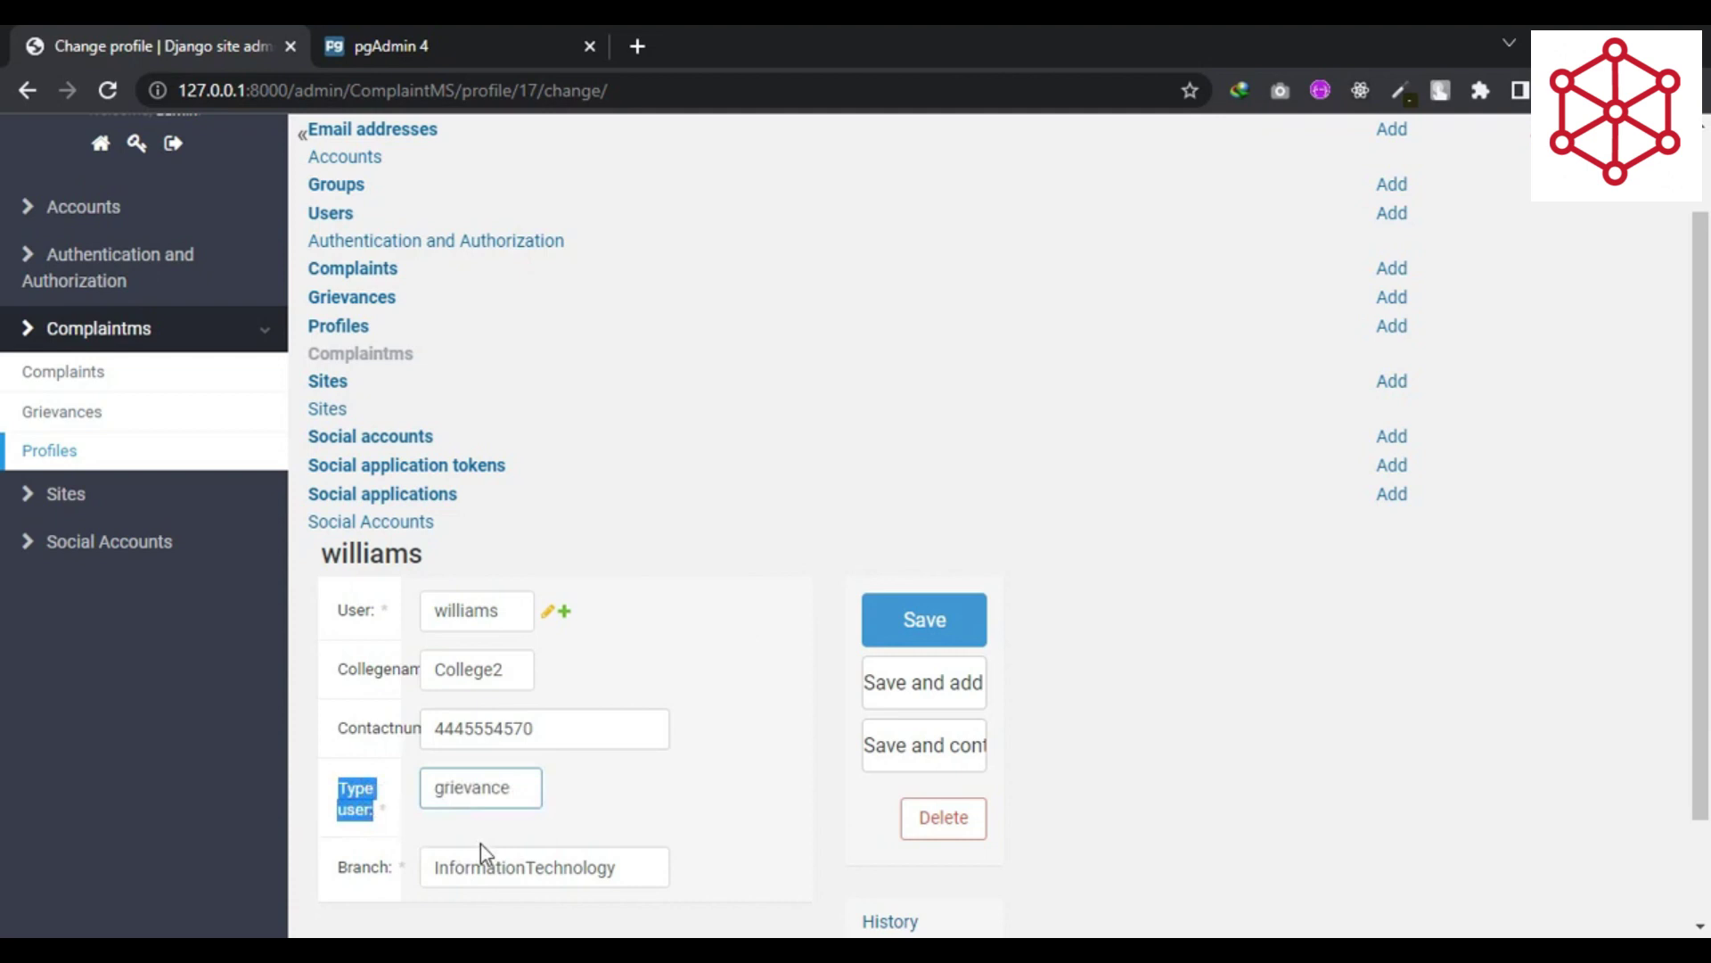
click(590, 814)
click(481, 797)
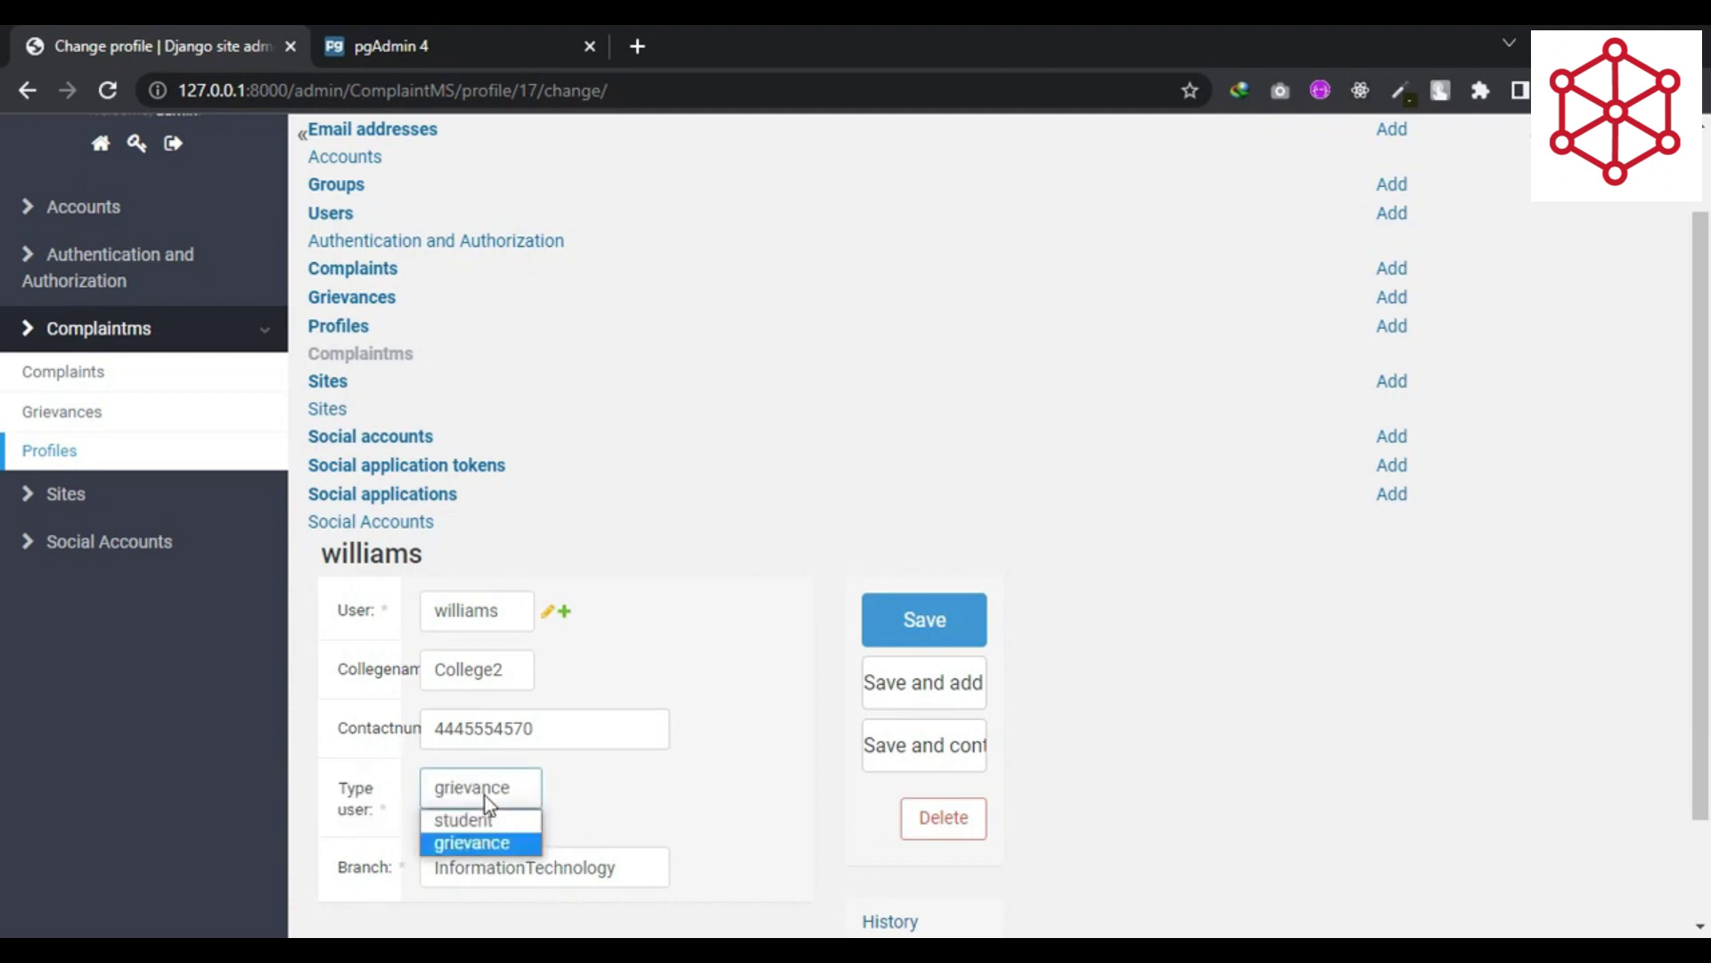
click(473, 842)
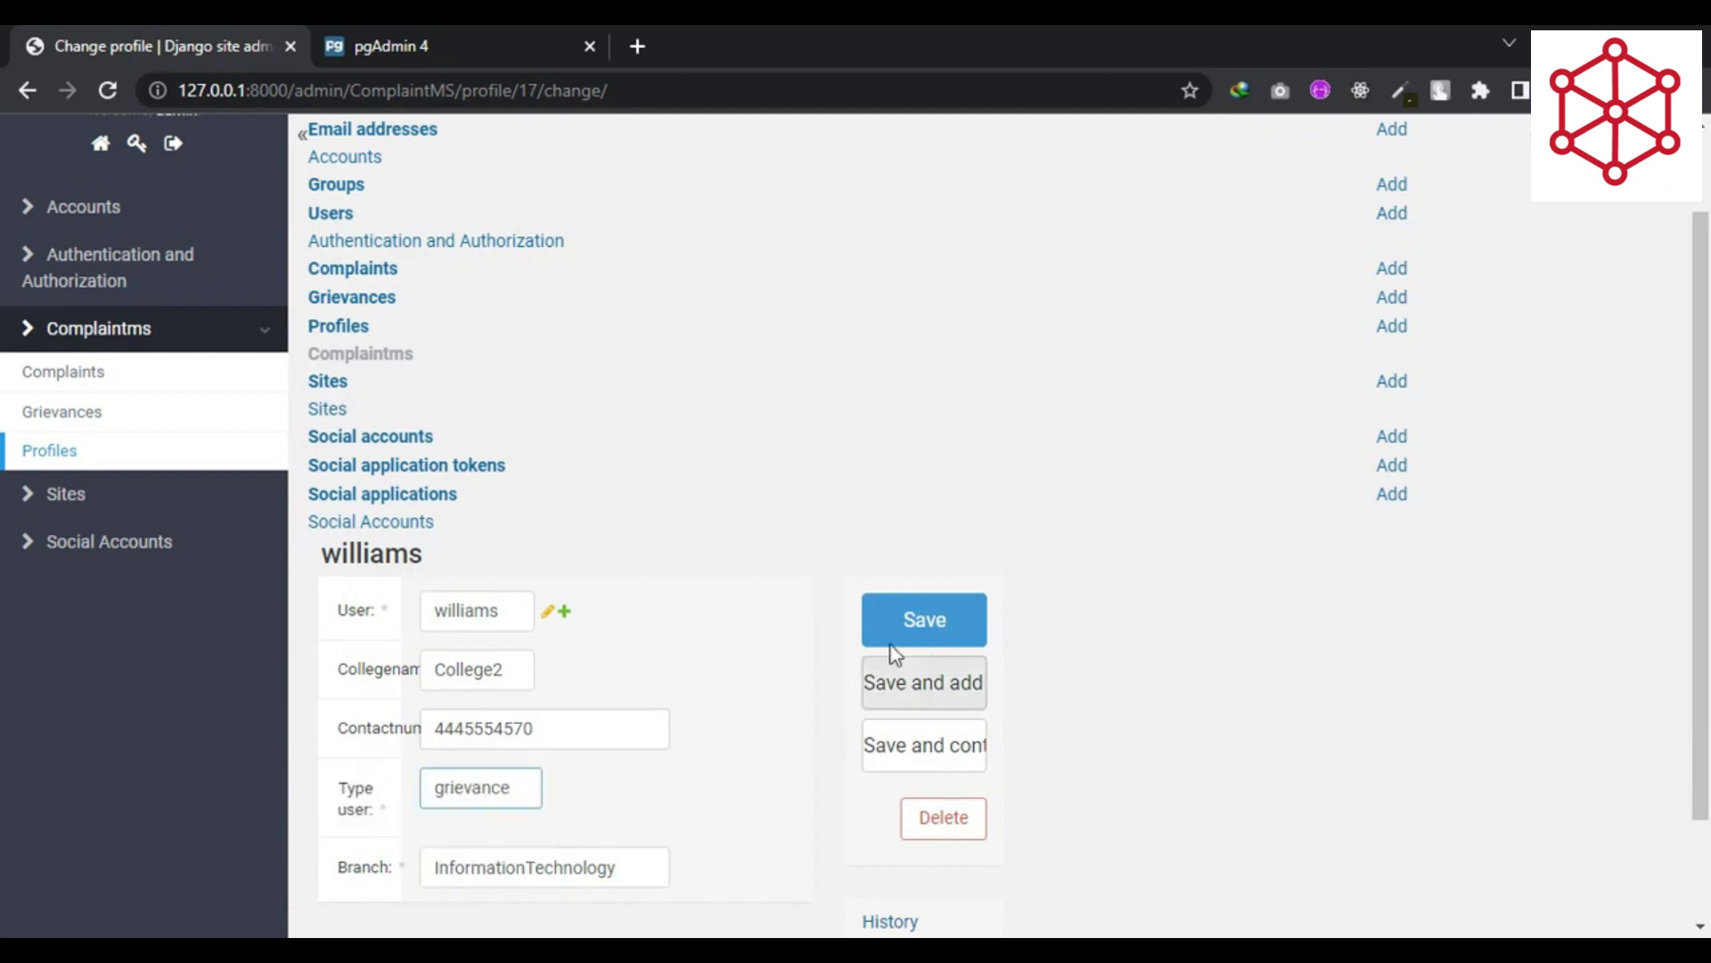
click(924, 619)
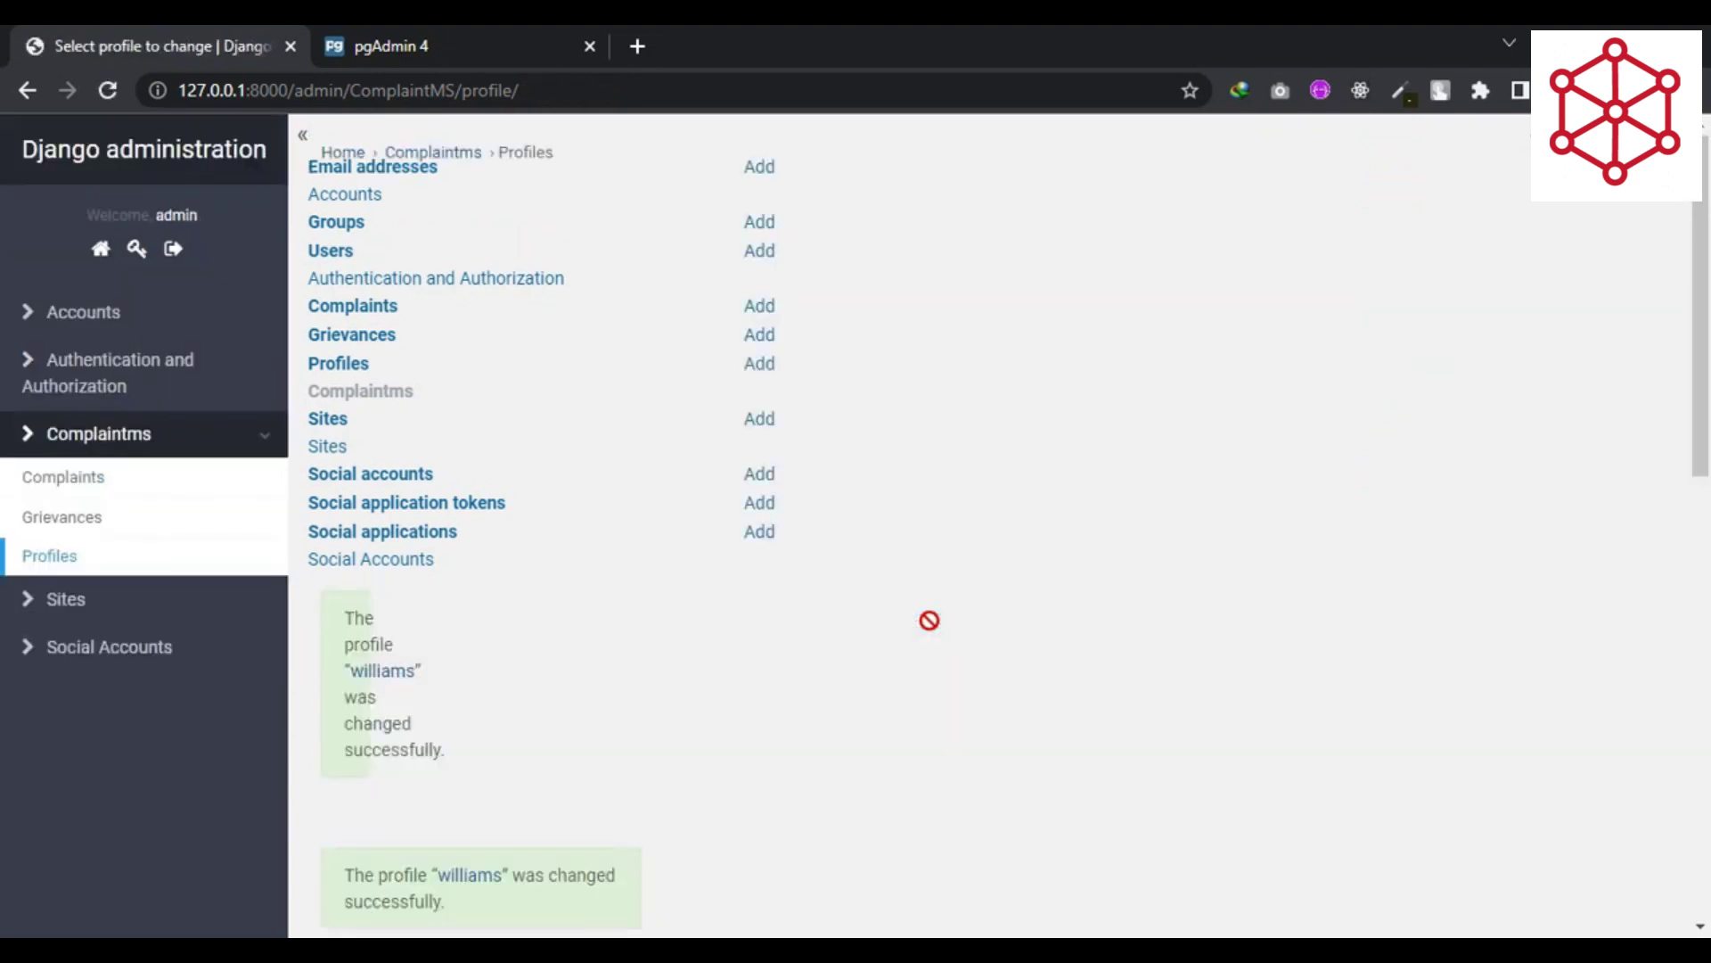
drag(355, 620, 430, 742)
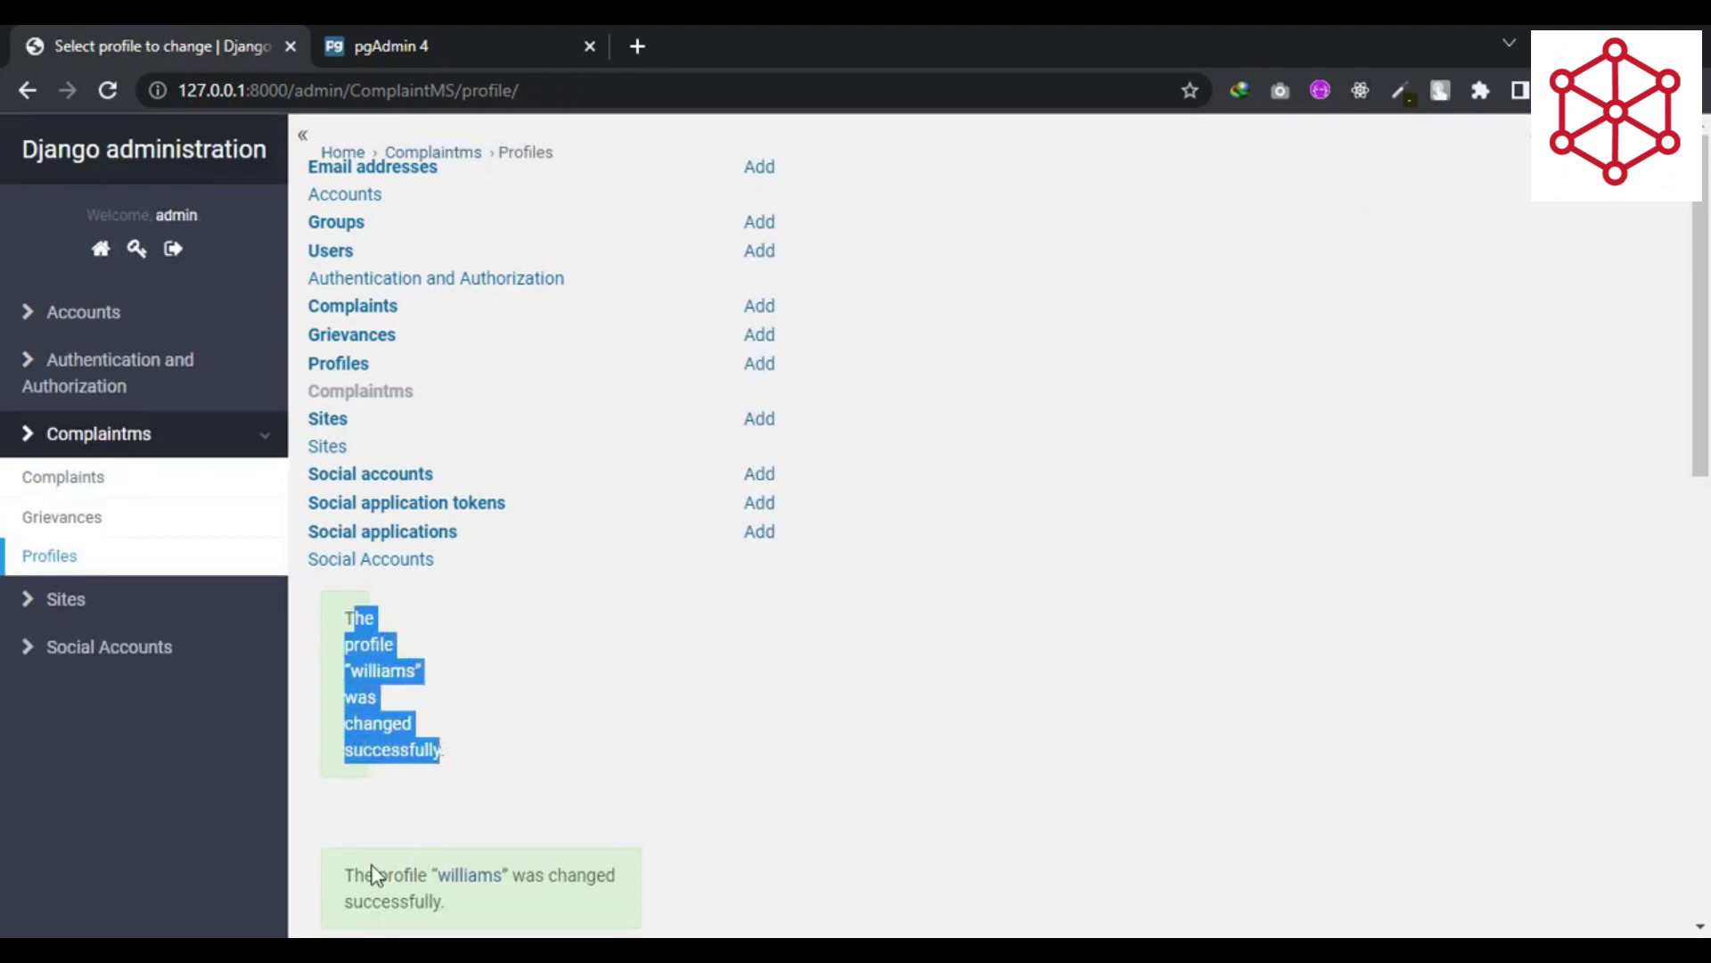
- Open the second profile, keeping its type as student, then view the empty Grievances list
drag(348, 875, 461, 890)
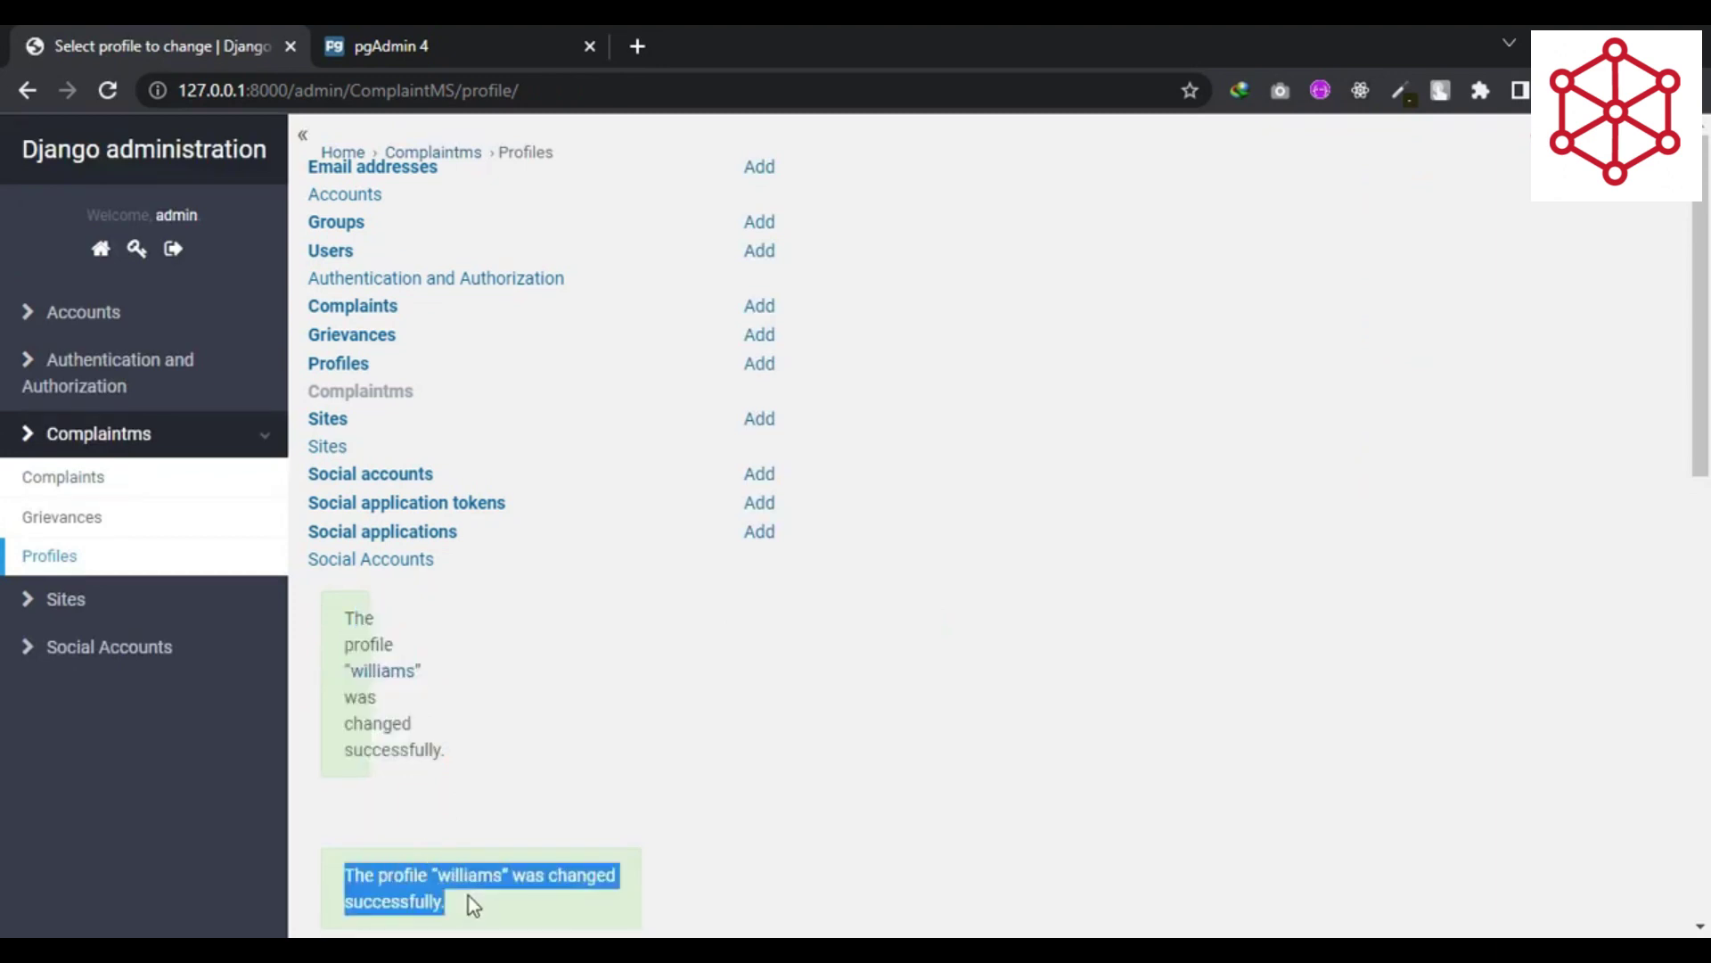
scroll(739, 695, down, 1)
scroll(738, 683, down, 2)
click(779, 644)
scroll(779, 645, down, 1)
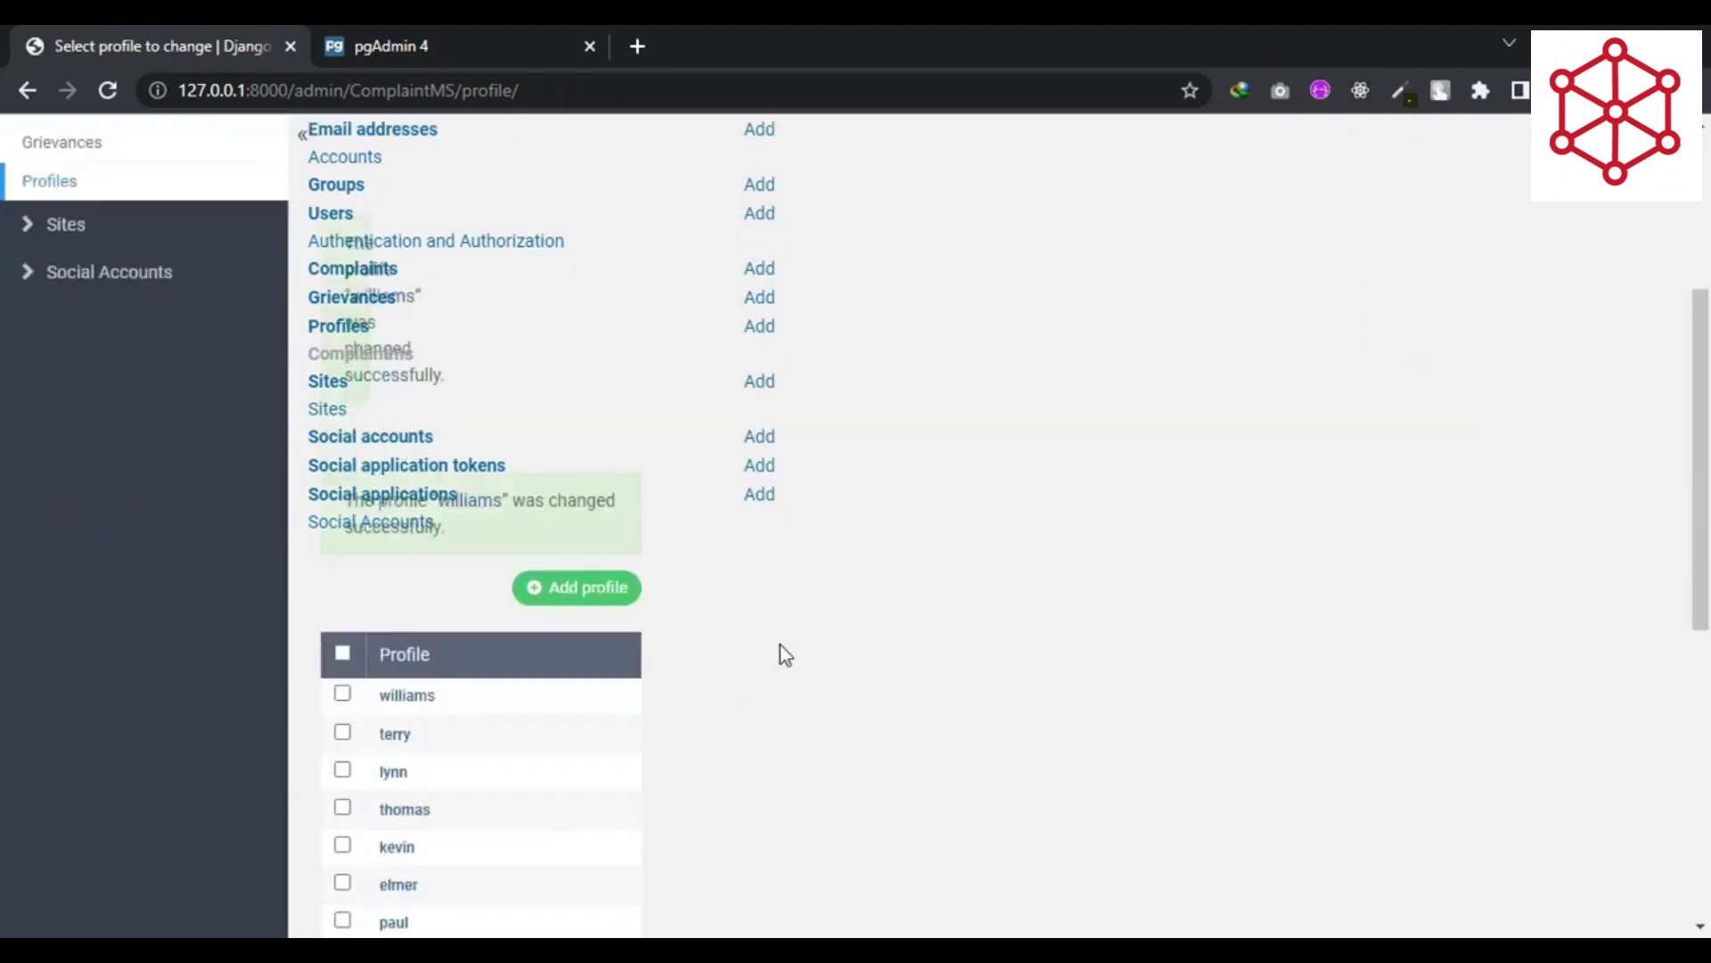
click(399, 745)
scroll(606, 724, down, 2)
click(473, 766)
click(487, 802)
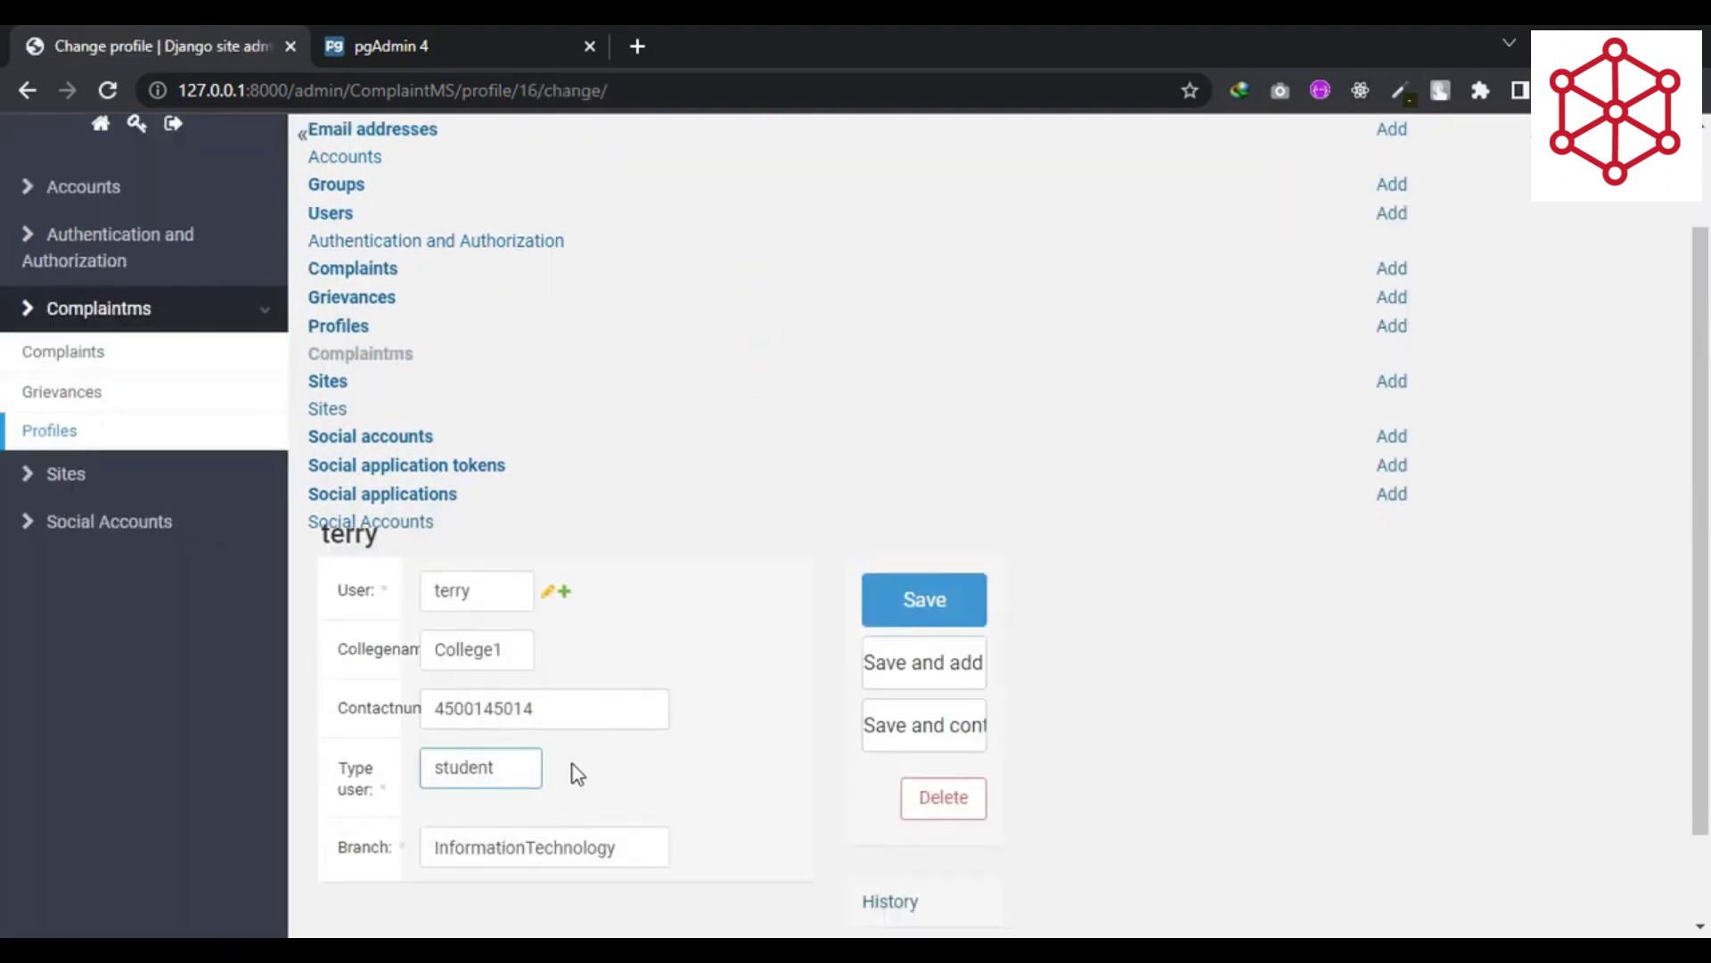
scroll(615, 759, up, 2)
click(69, 524)
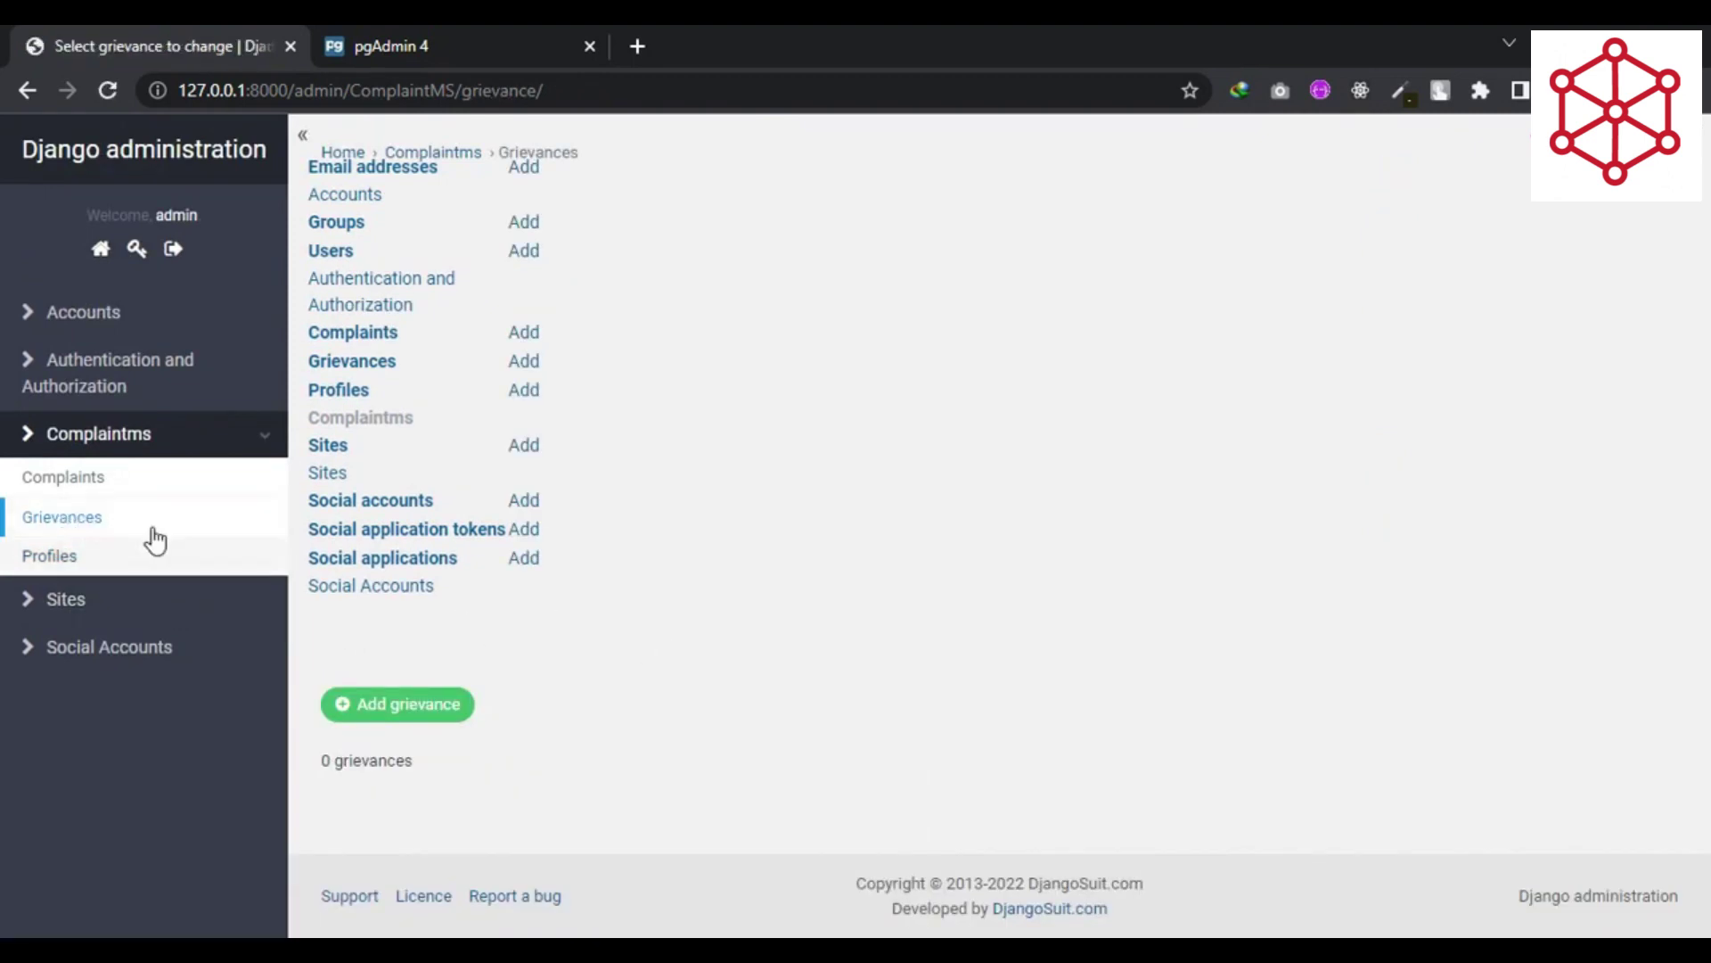
- Scroll the admin Complaints list of 16, with Demo Subject Eleven Solved, then go to the public site
click(71, 481)
scroll(777, 618, down, 3)
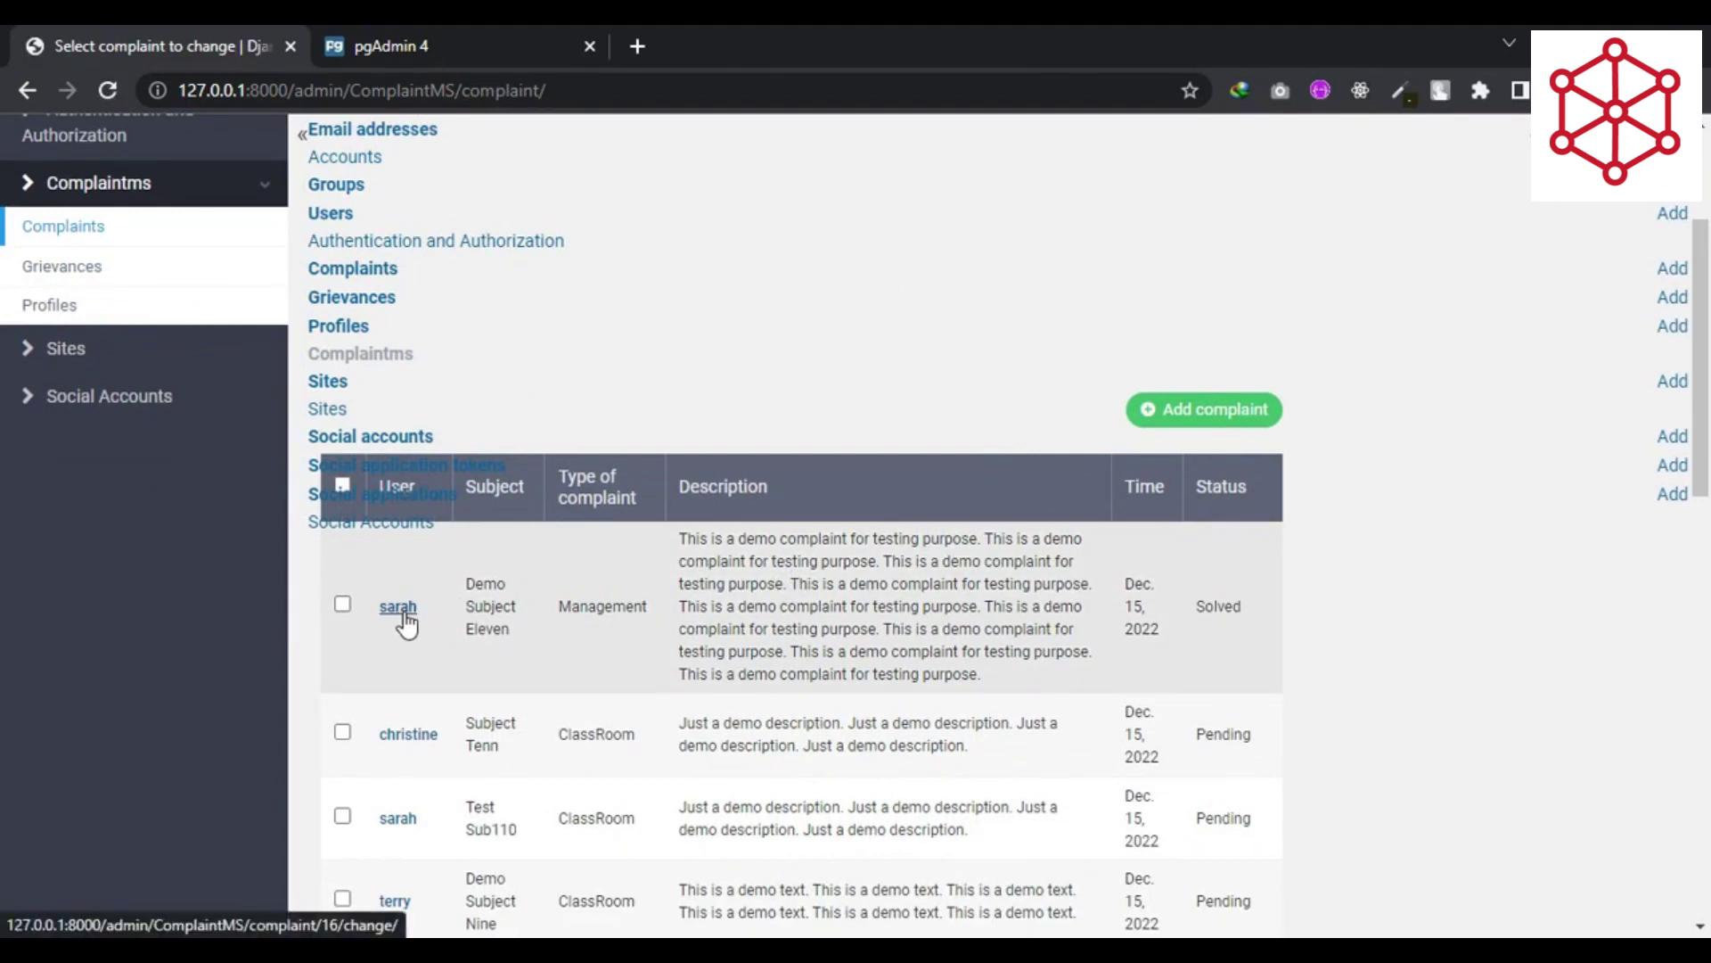
scroll(400, 627, down, 2)
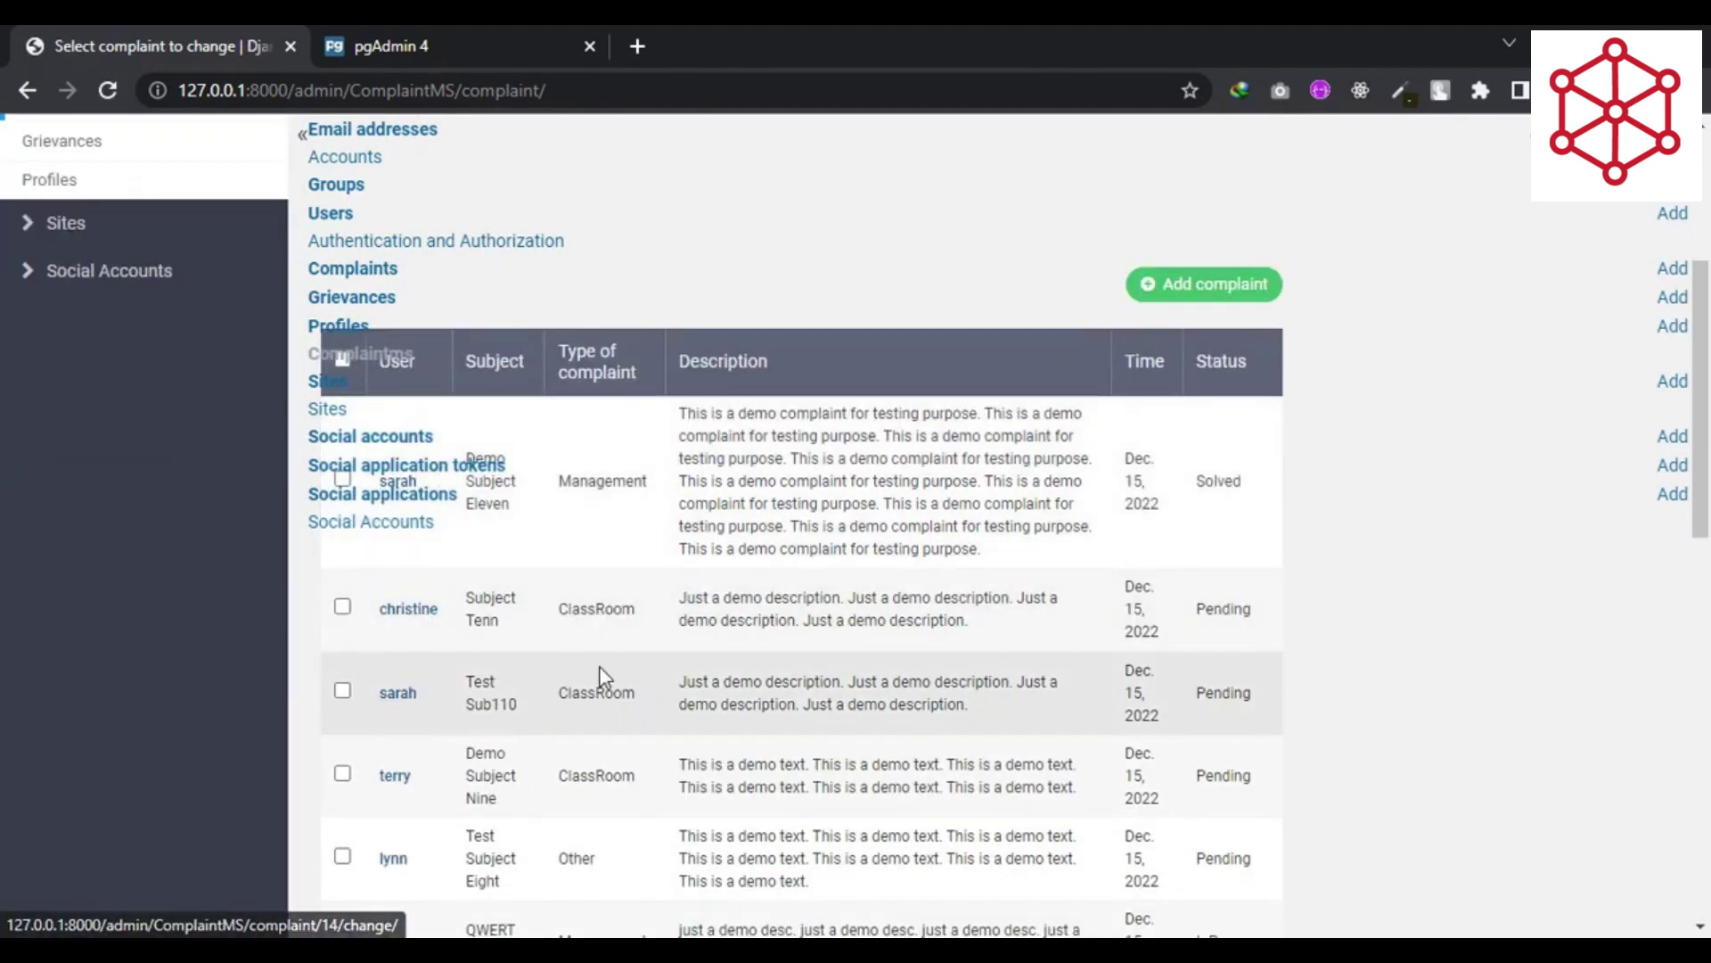
scroll(601, 669, down, 4)
scroll(601, 669, down, 6)
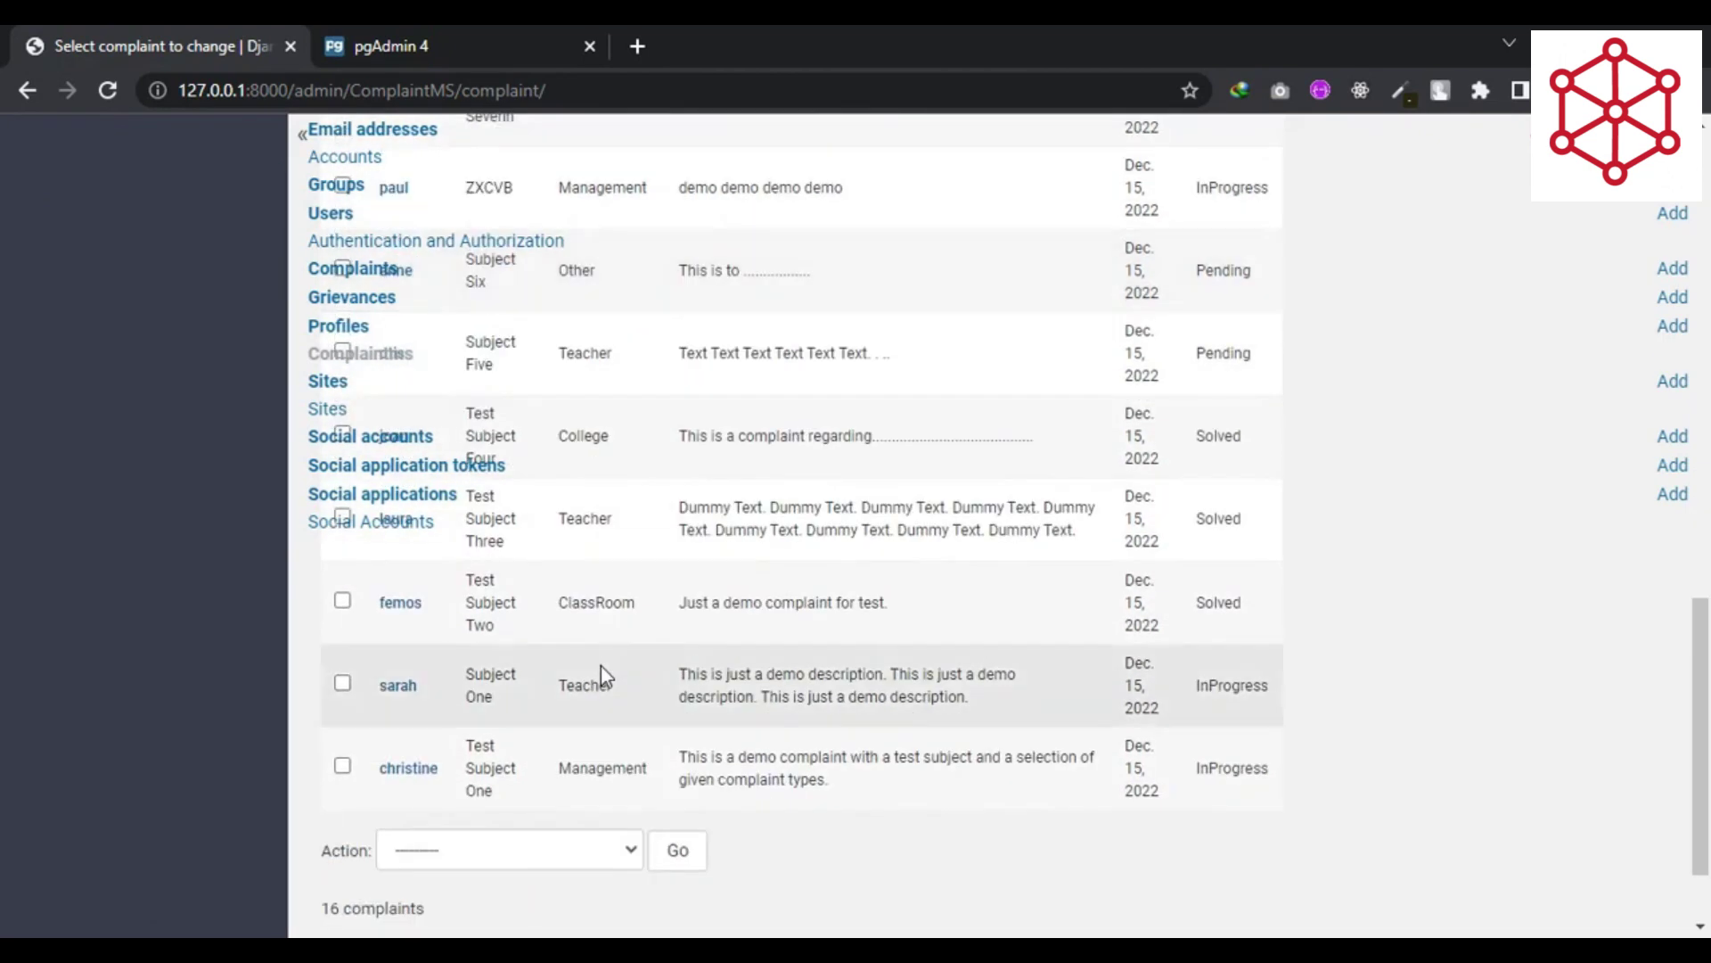
scroll(600, 666, up, 10)
scroll(601, 665, up, 5)
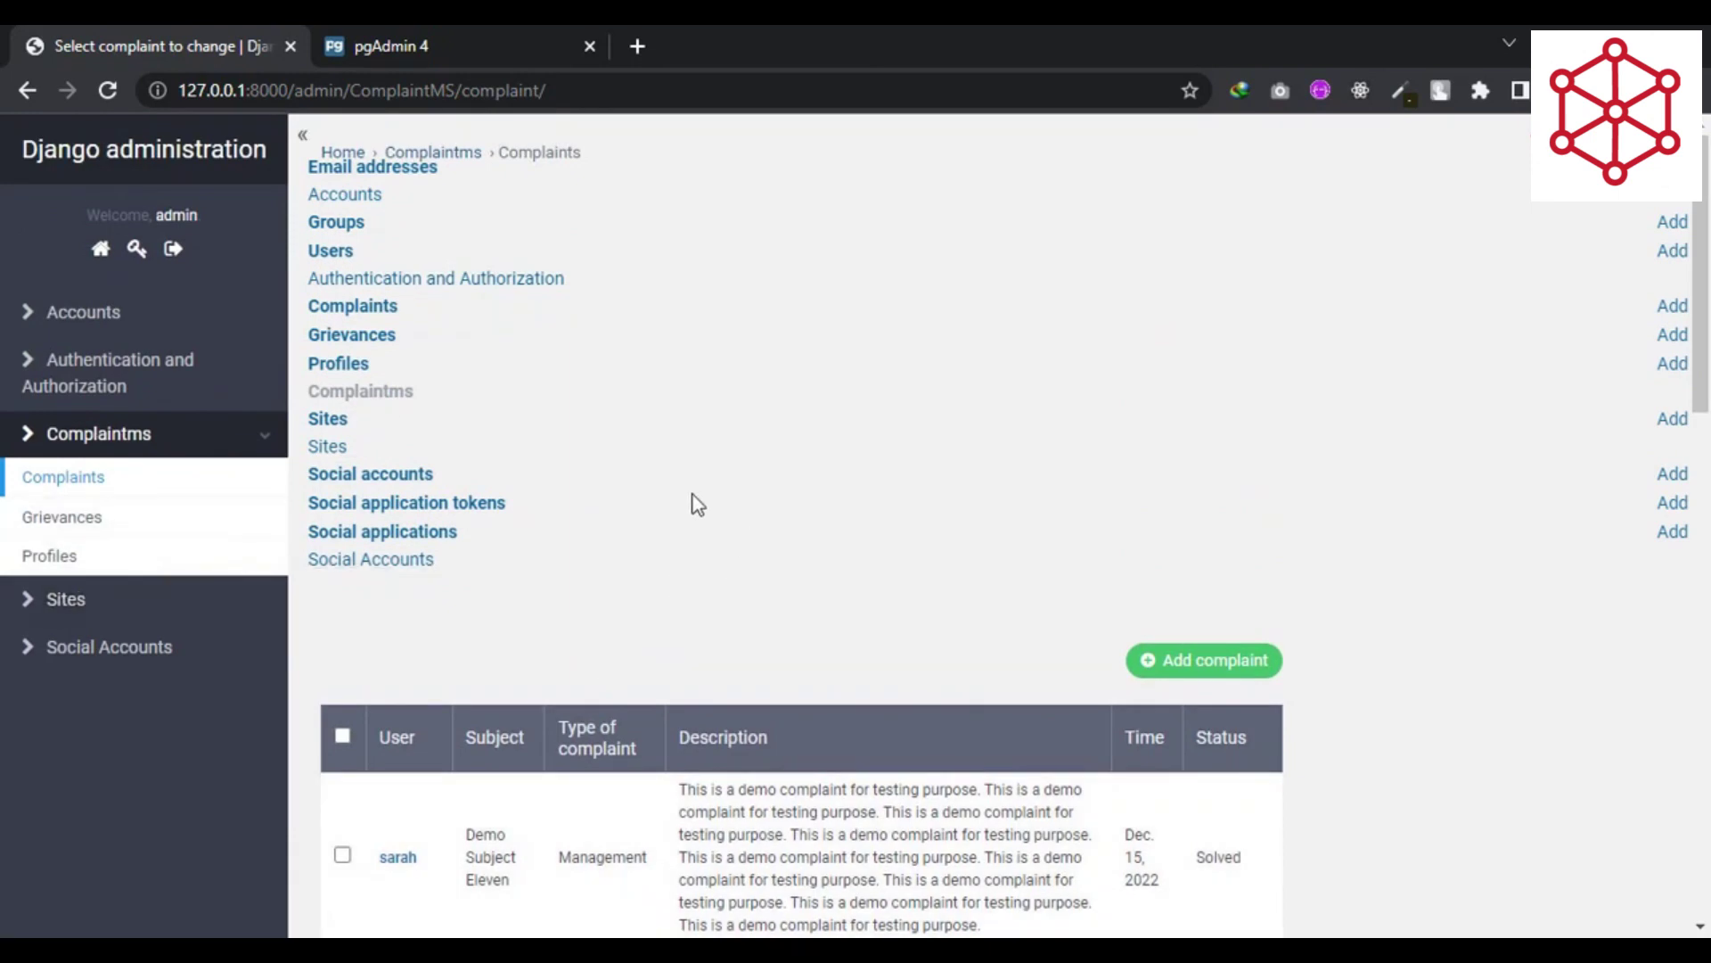
click(101, 249)
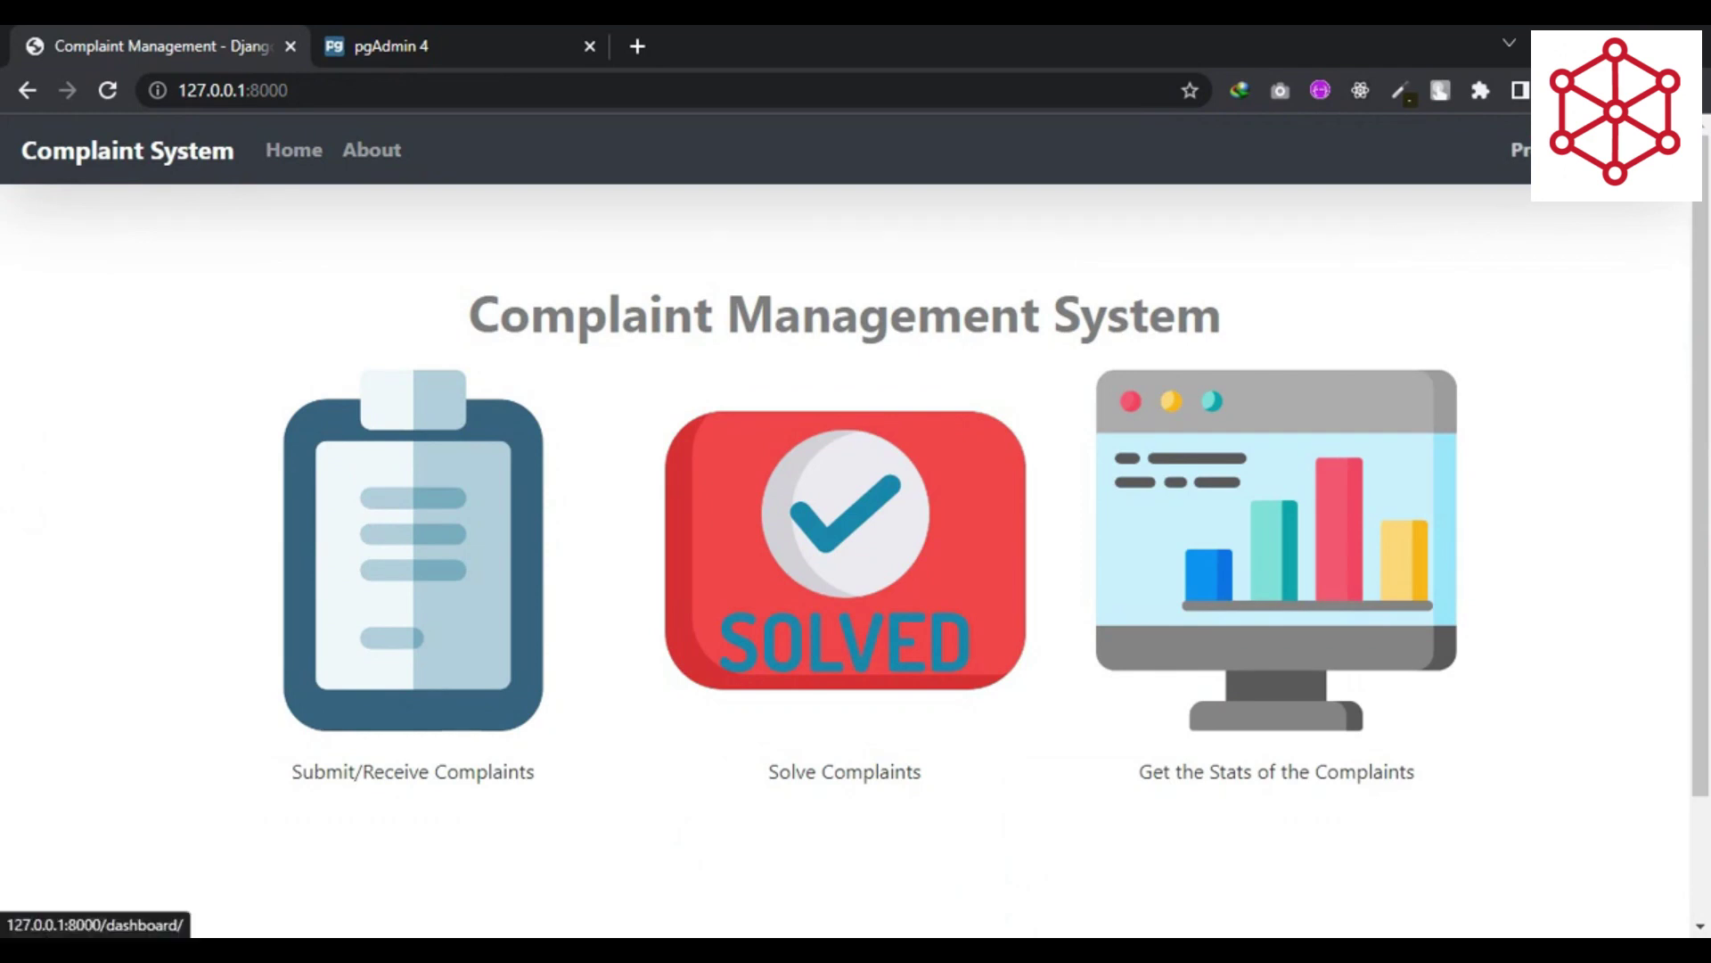
- Log out and sign back in via Student/Staff Login with the staff username and password
click(1595, 150)
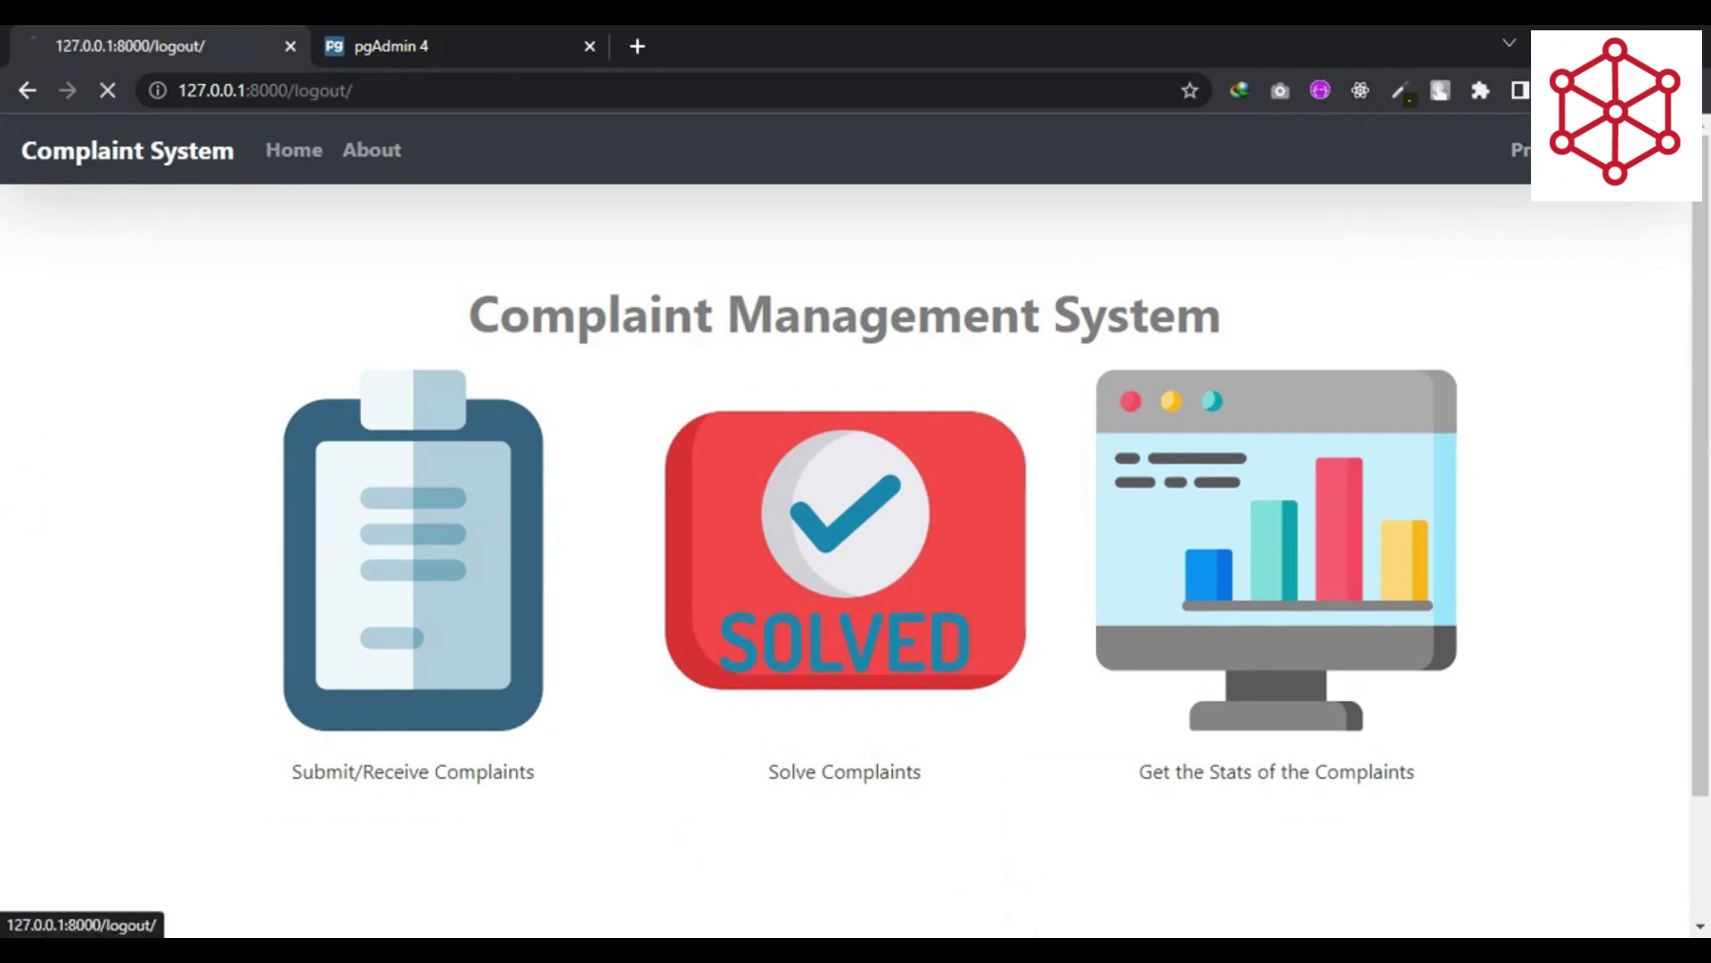
click(258, 360)
click(646, 851)
key(Tab)
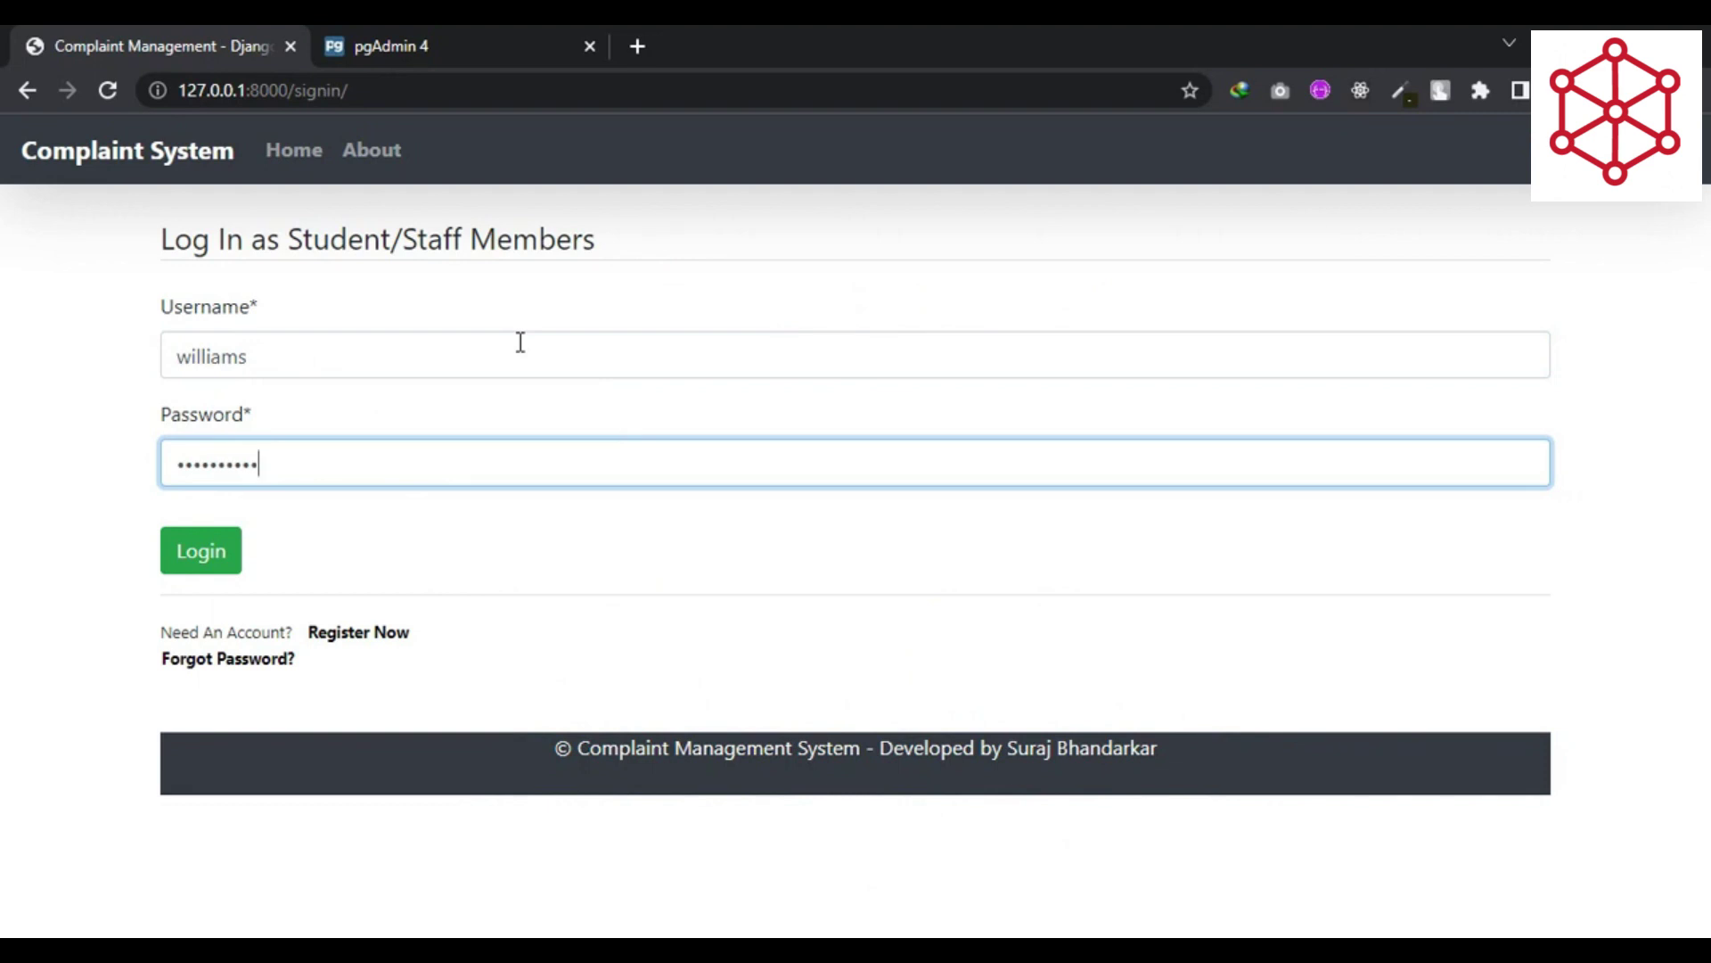
key(Return)
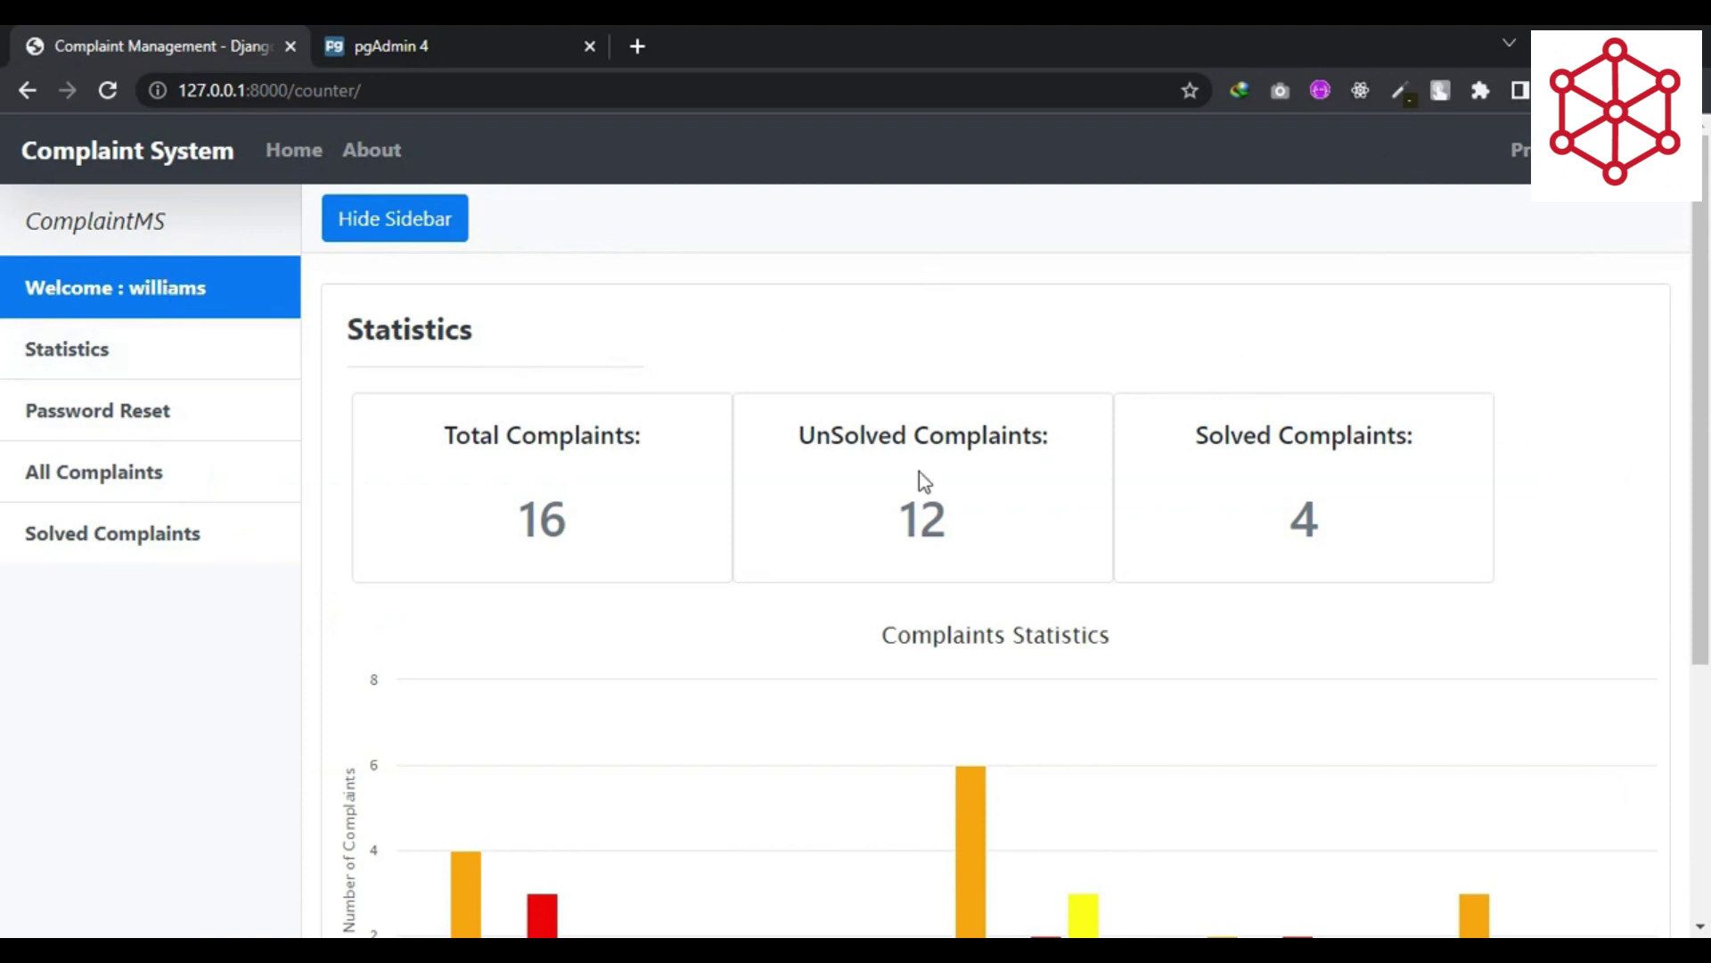
scroll(920, 473, down, 3)
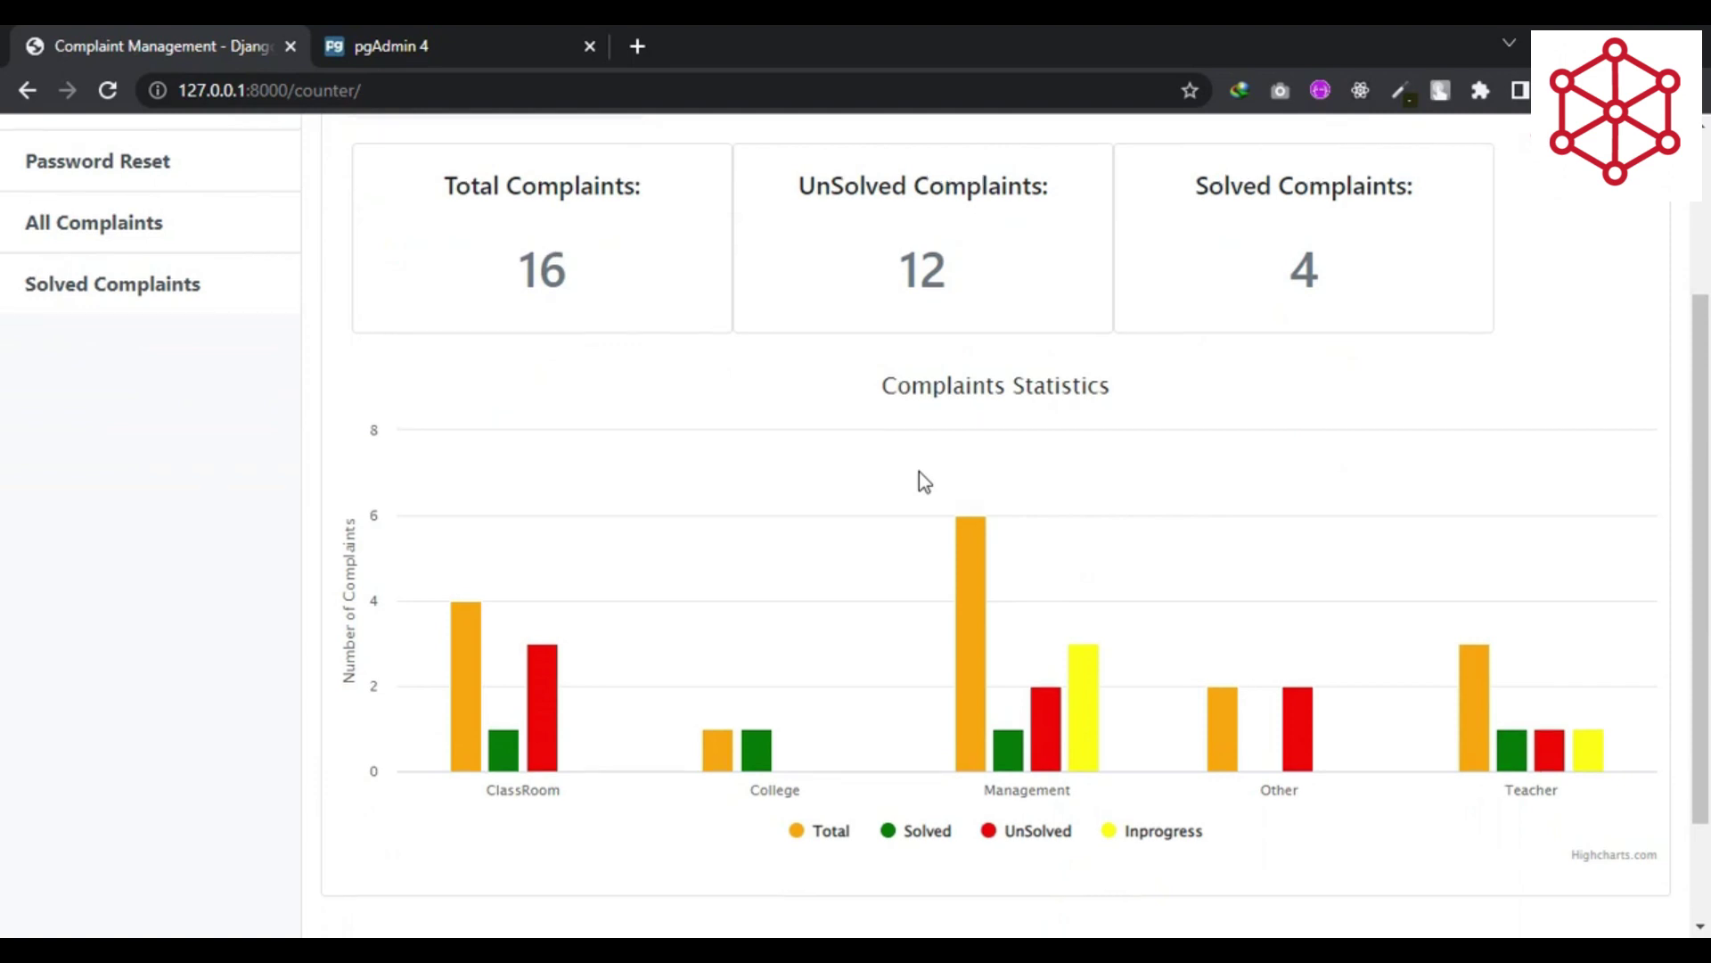
scroll(919, 473, up, 3)
click(157, 475)
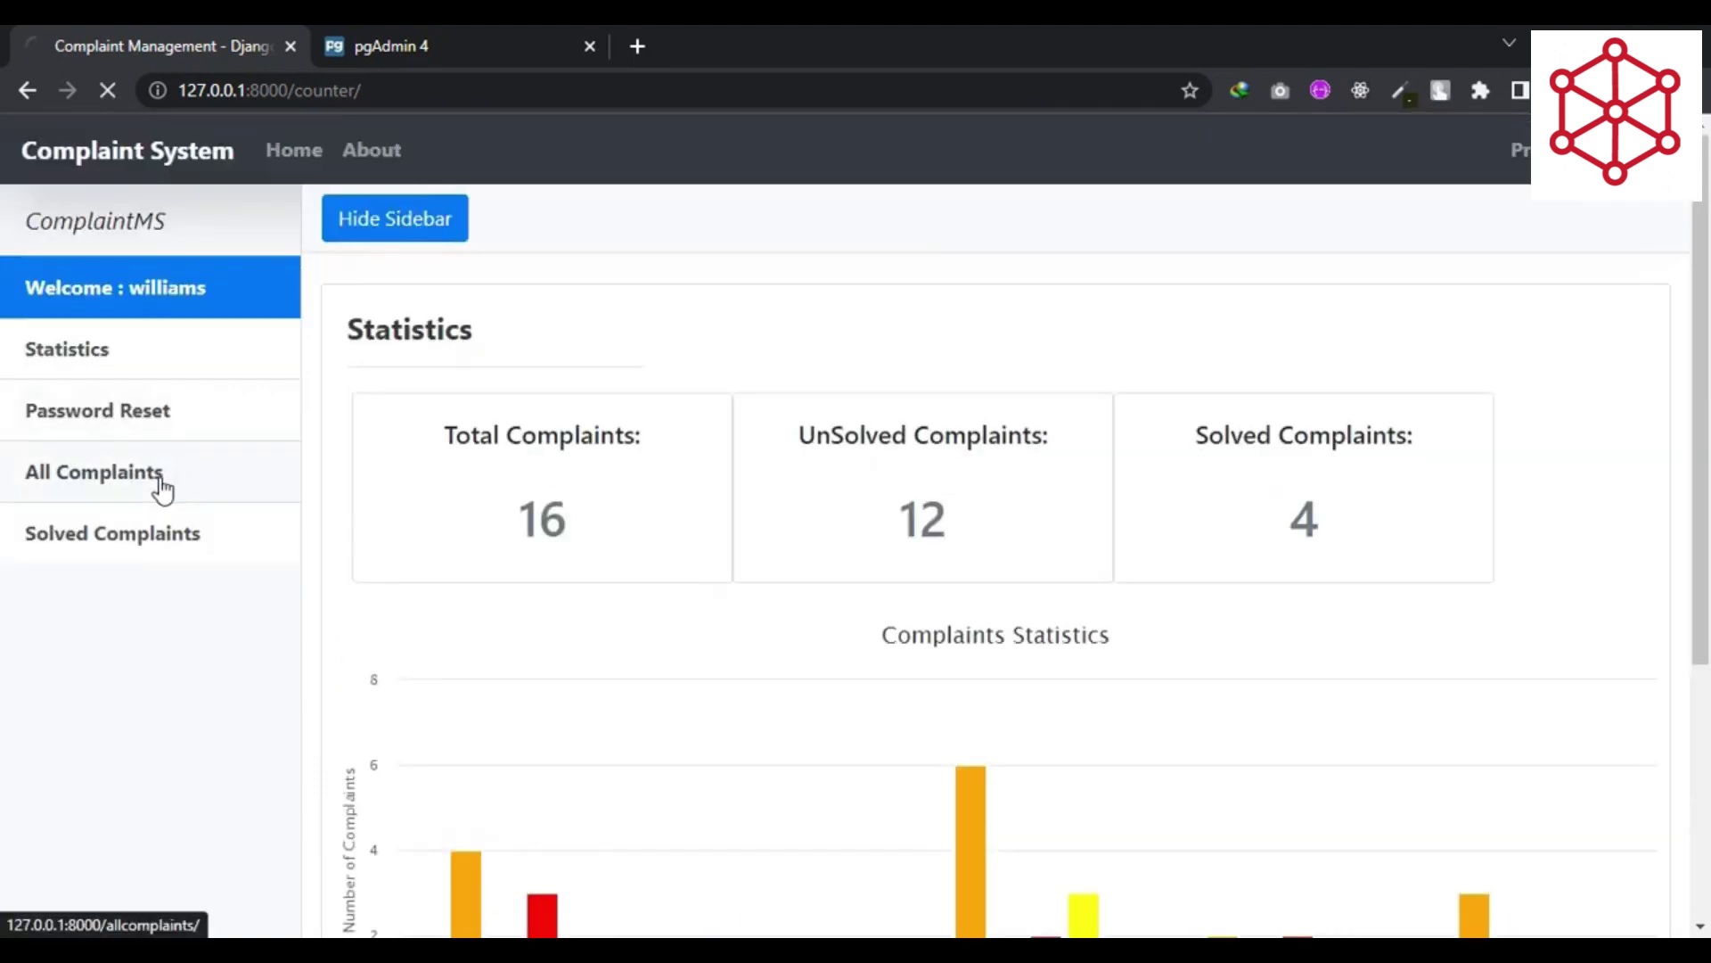
scroll(697, 510, down, 1)
scroll(697, 520, down, 3)
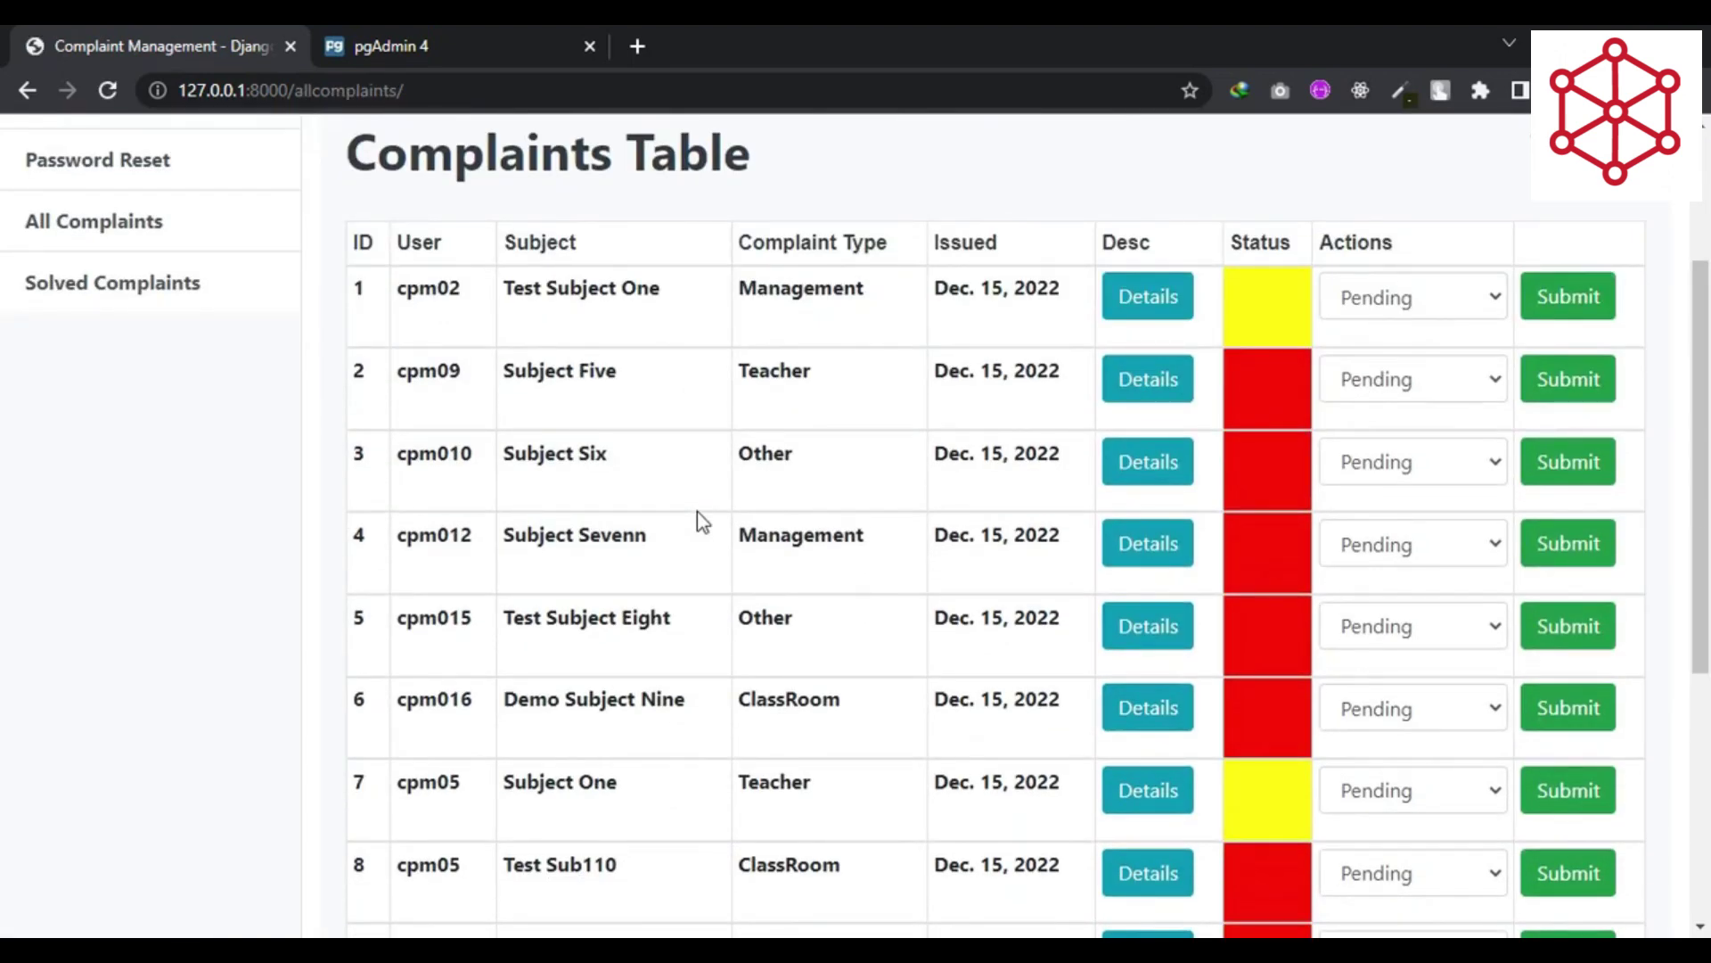
scroll(697, 511, up, 3)
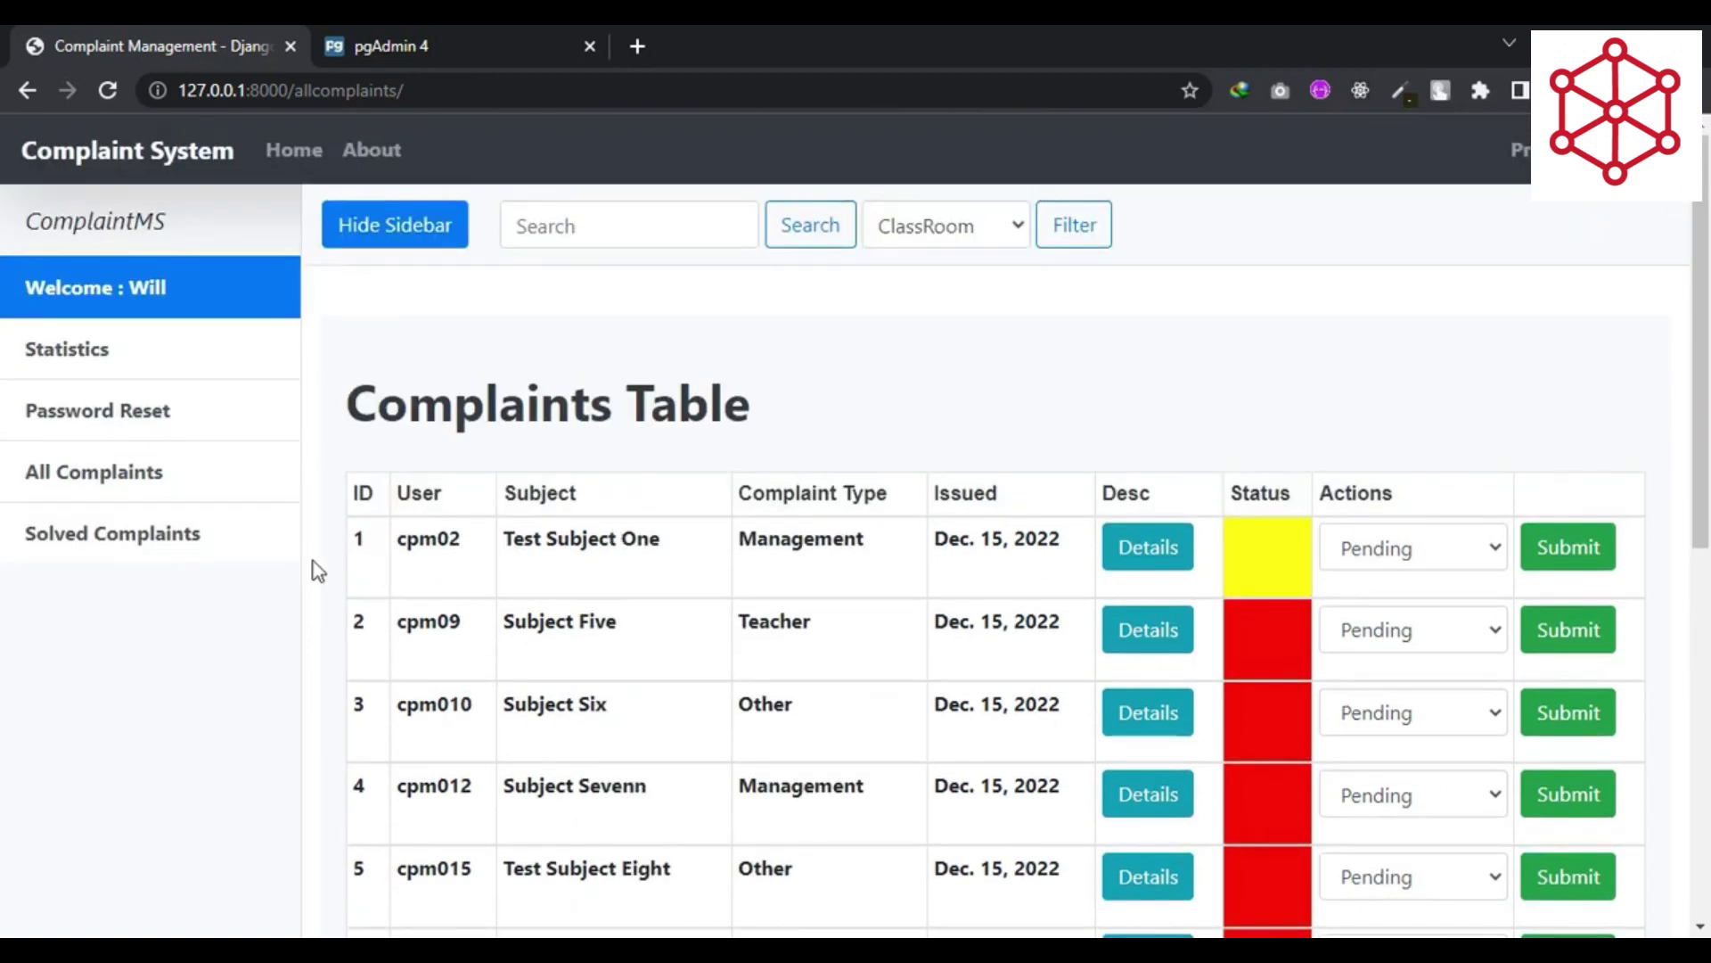
click(157, 552)
scroll(807, 481, down, 2)
scroll(886, 464, up, 2)
click(980, 228)
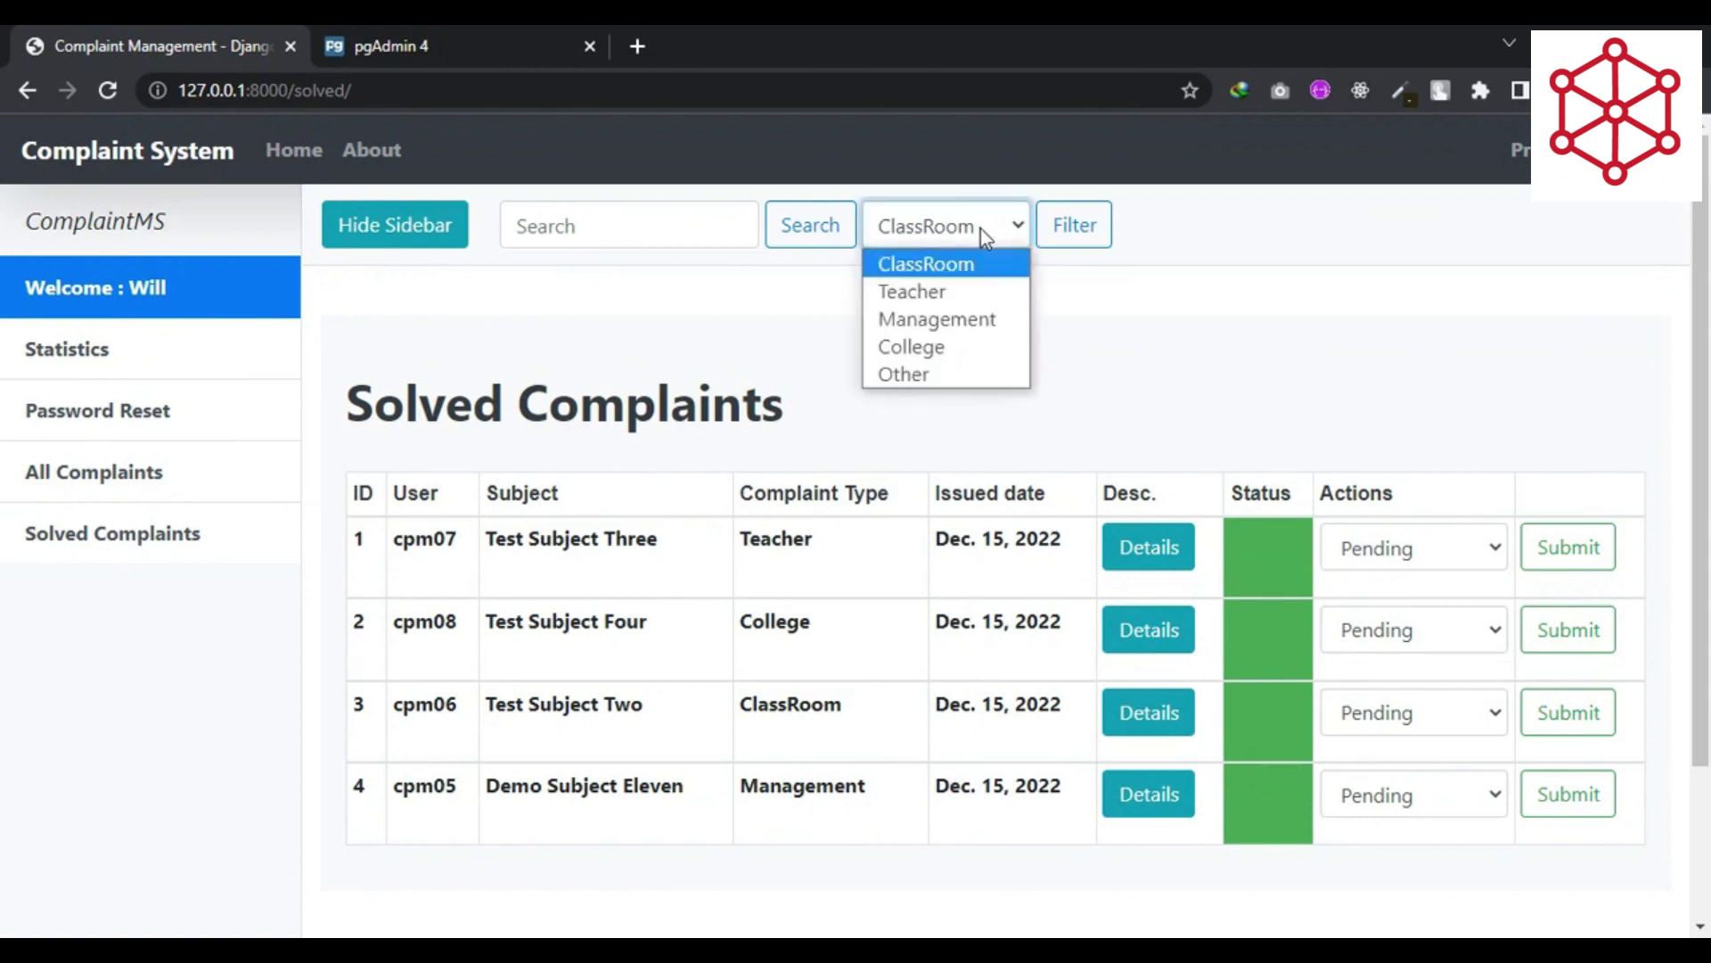
click(953, 353)
click(1074, 224)
click(982, 225)
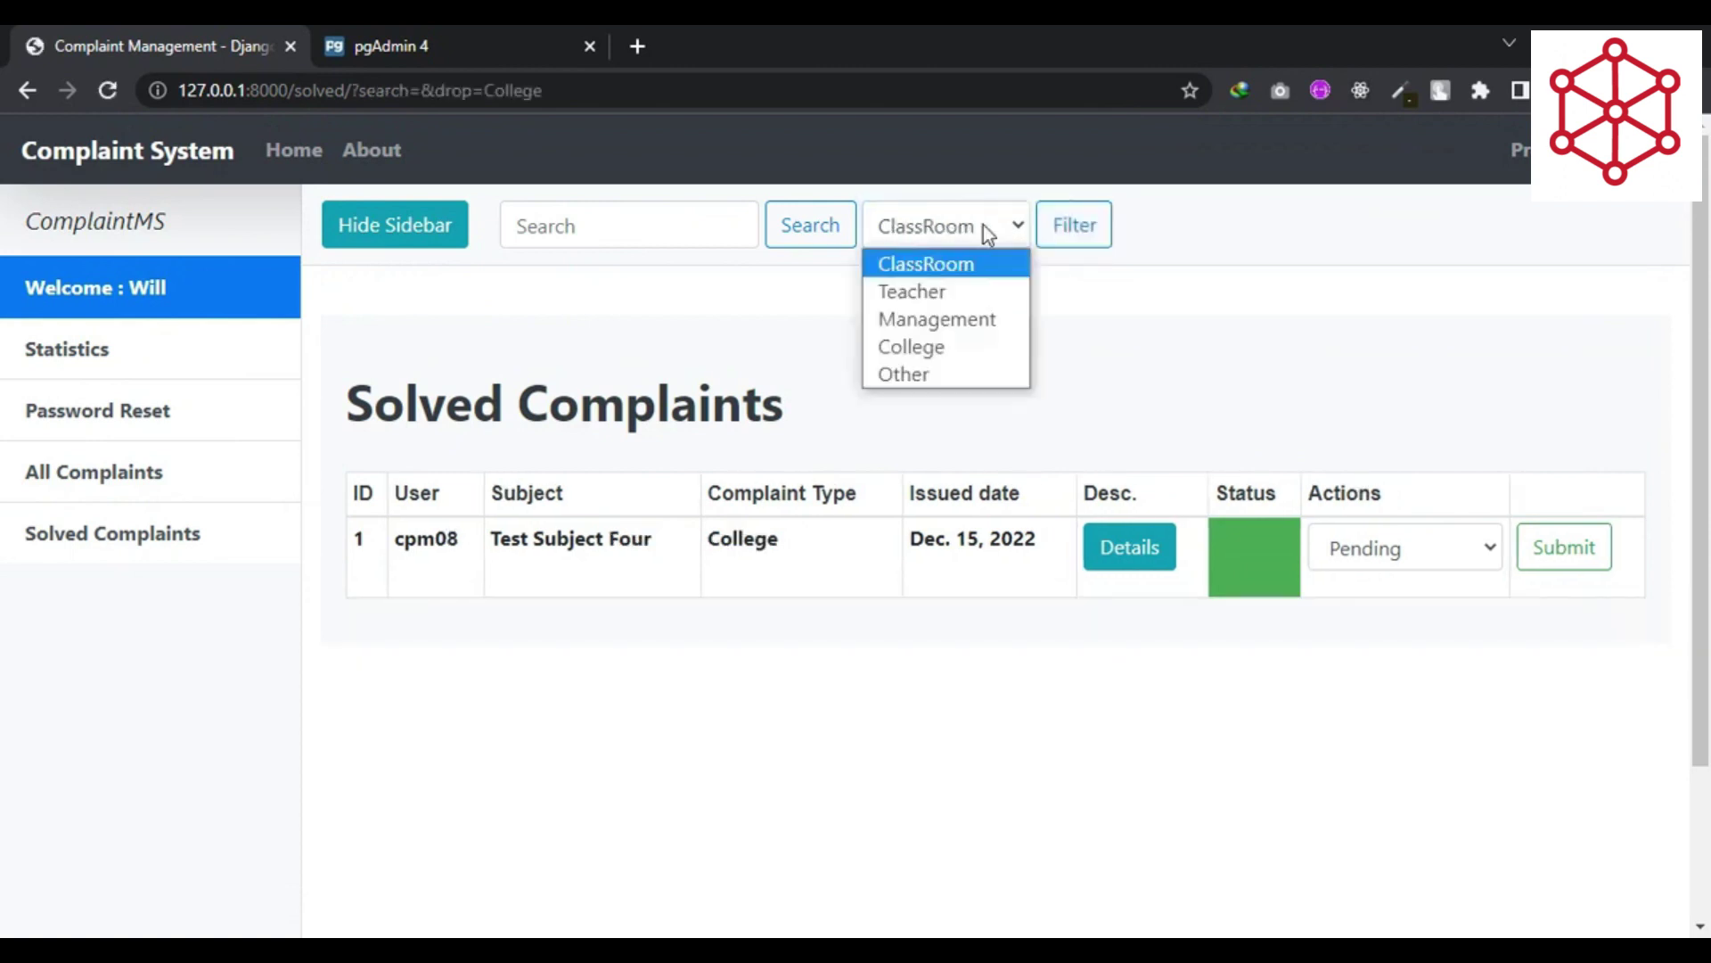
click(937, 319)
click(1056, 236)
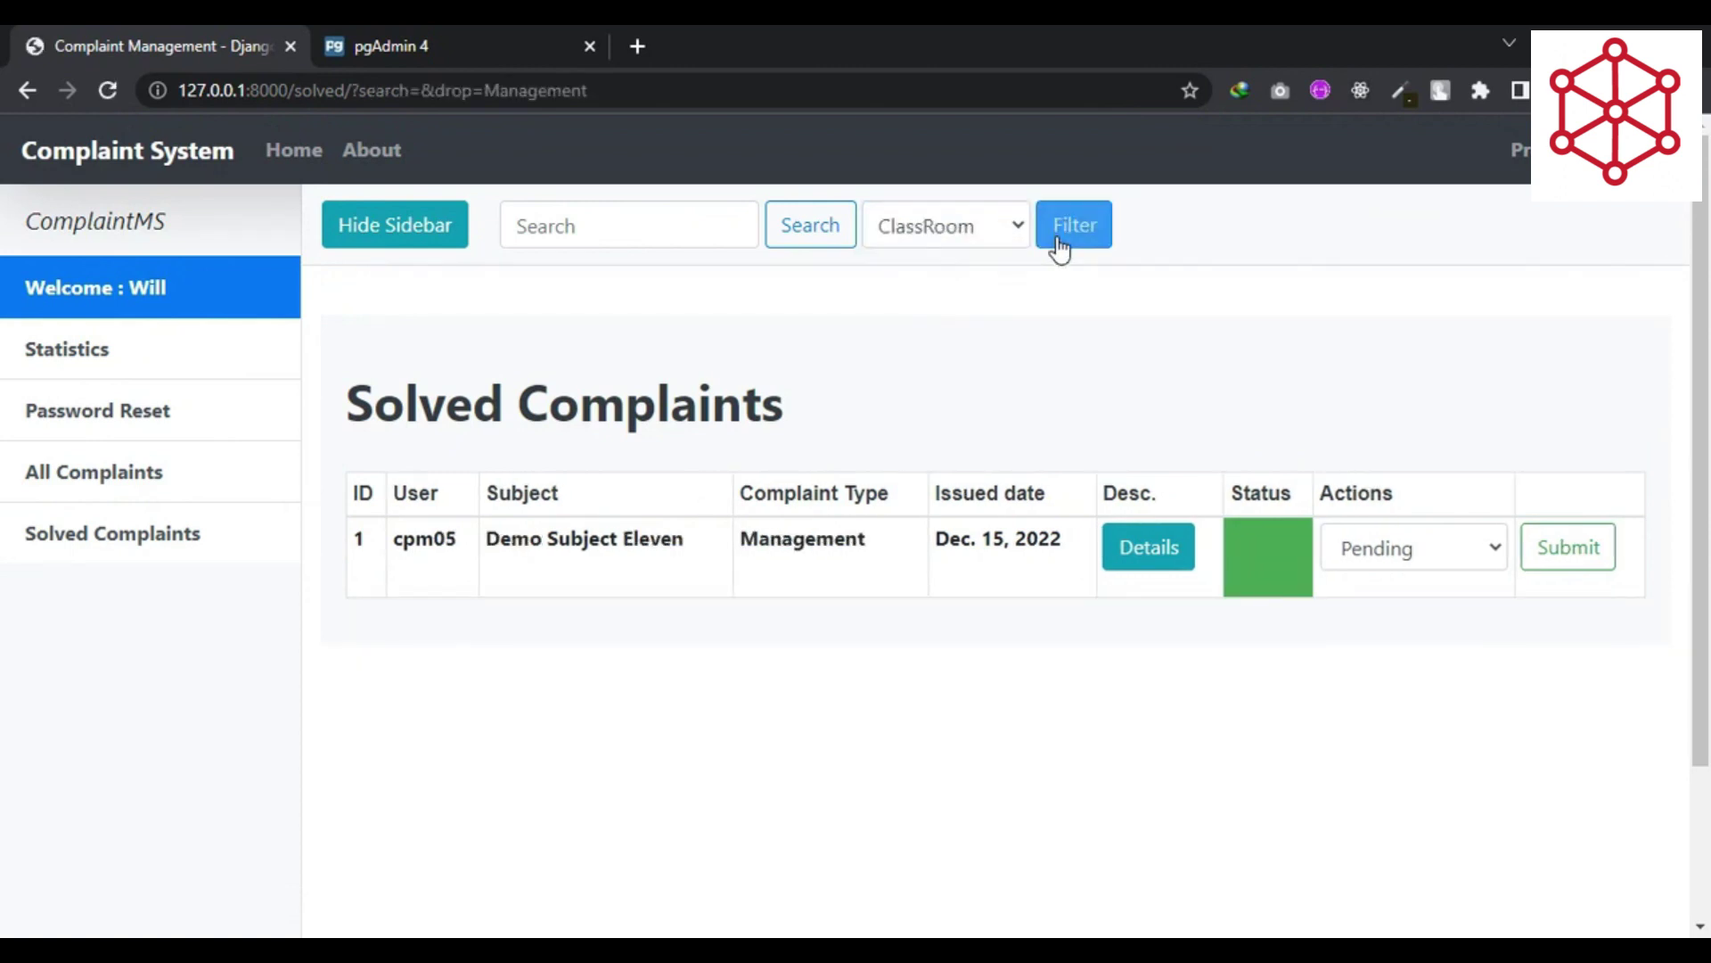
click(134, 345)
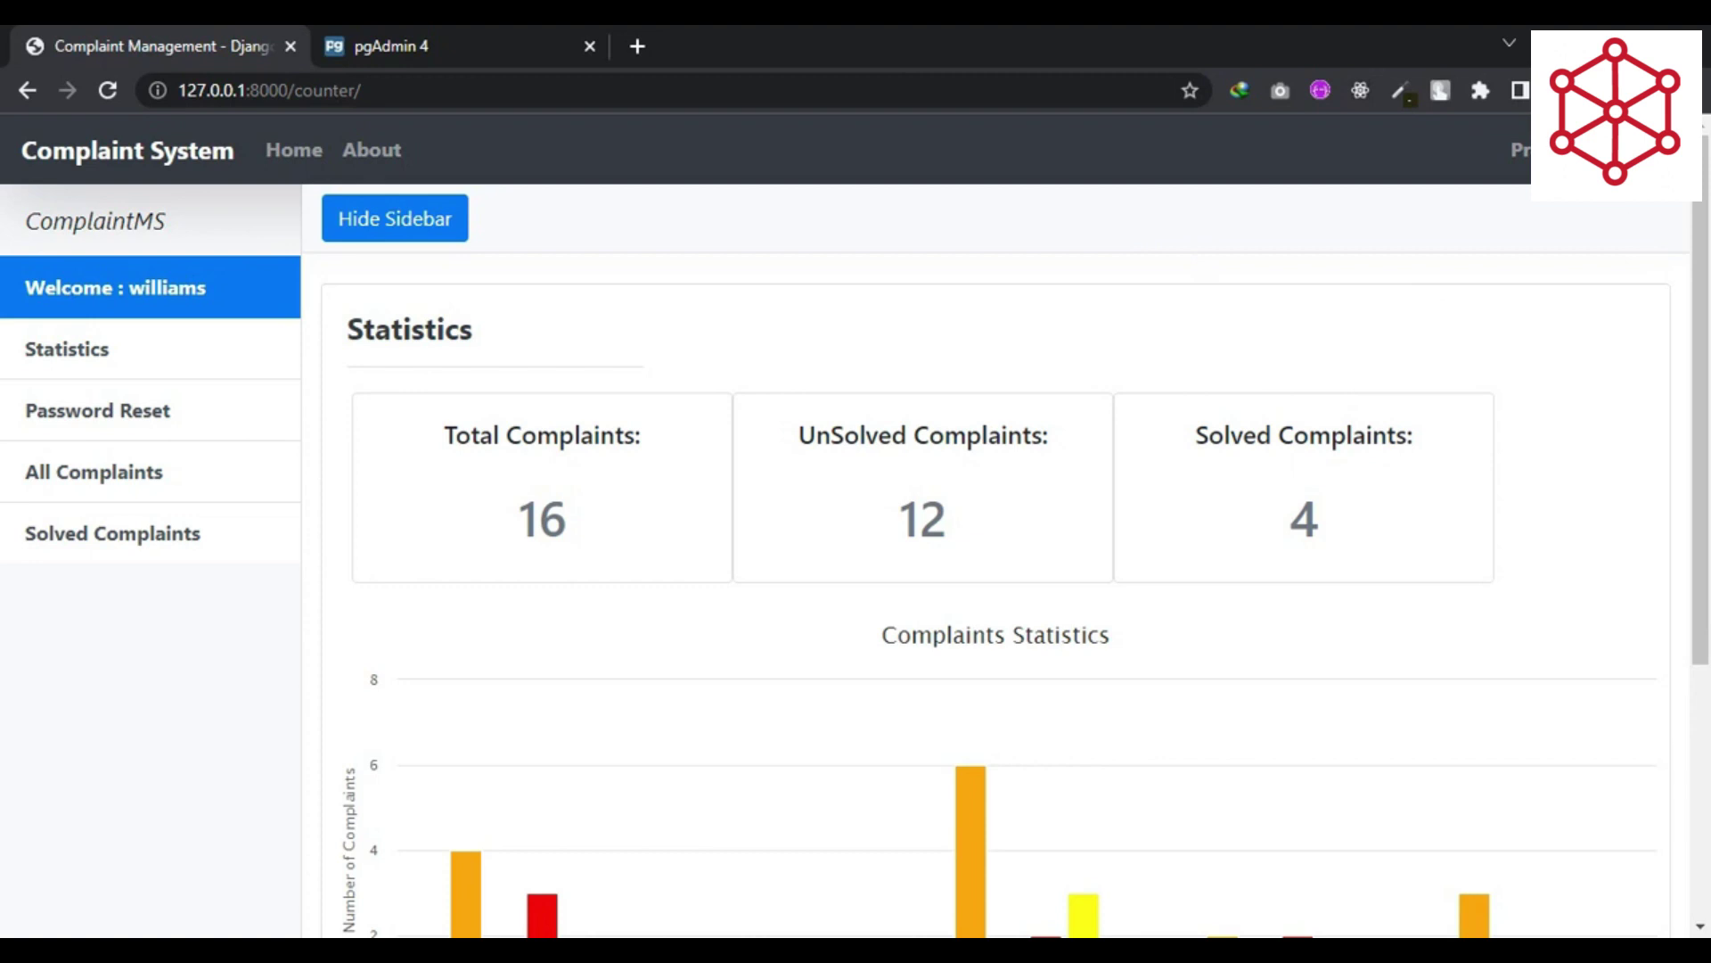
- Log out of staff and sign in as the student with their username and password
click(1622, 150)
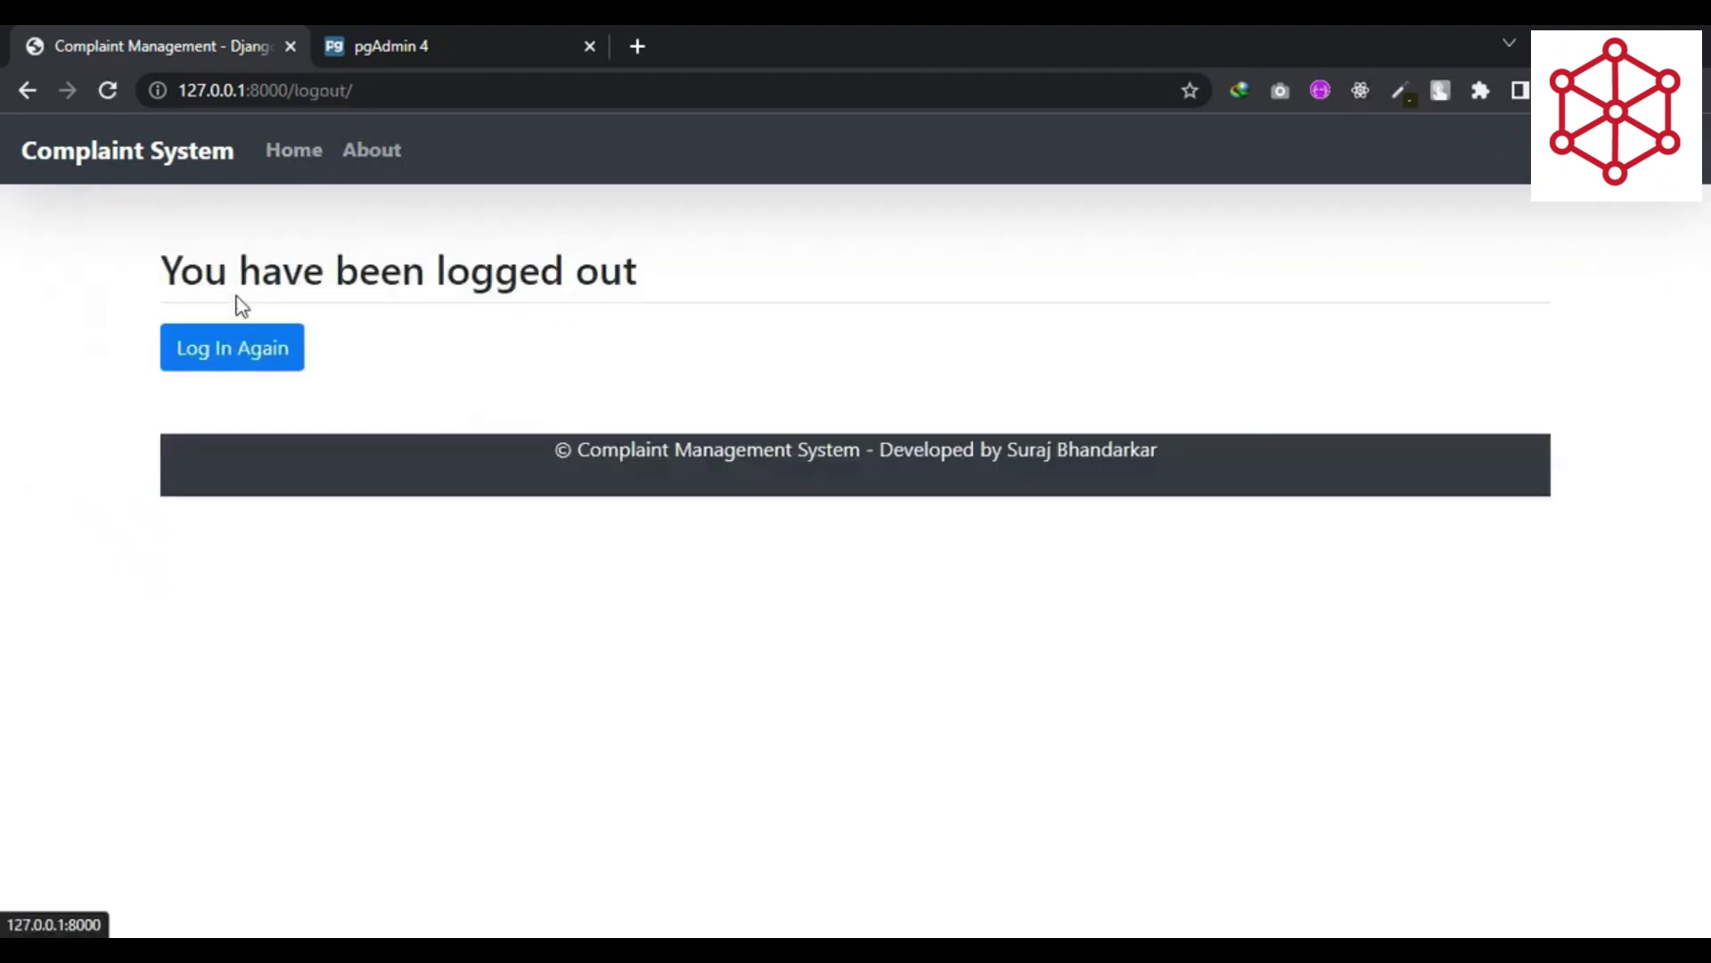
click(234, 352)
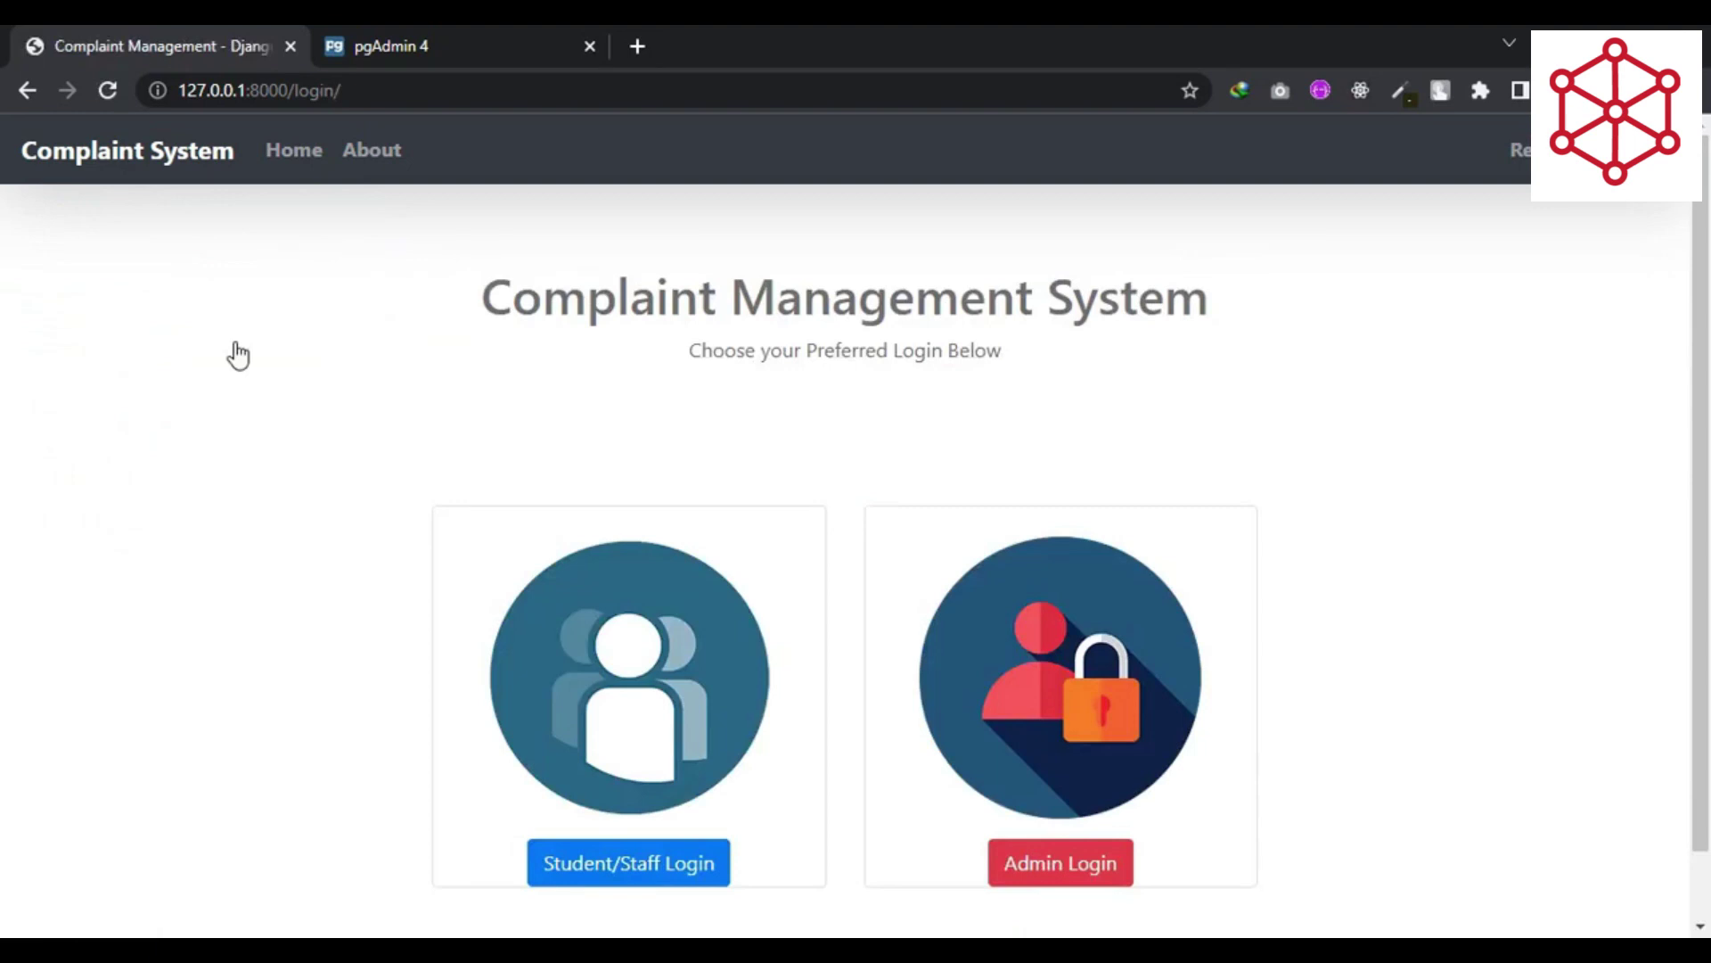
click(592, 865)
text(sarah)
key(Tab)
text(•••••••••)
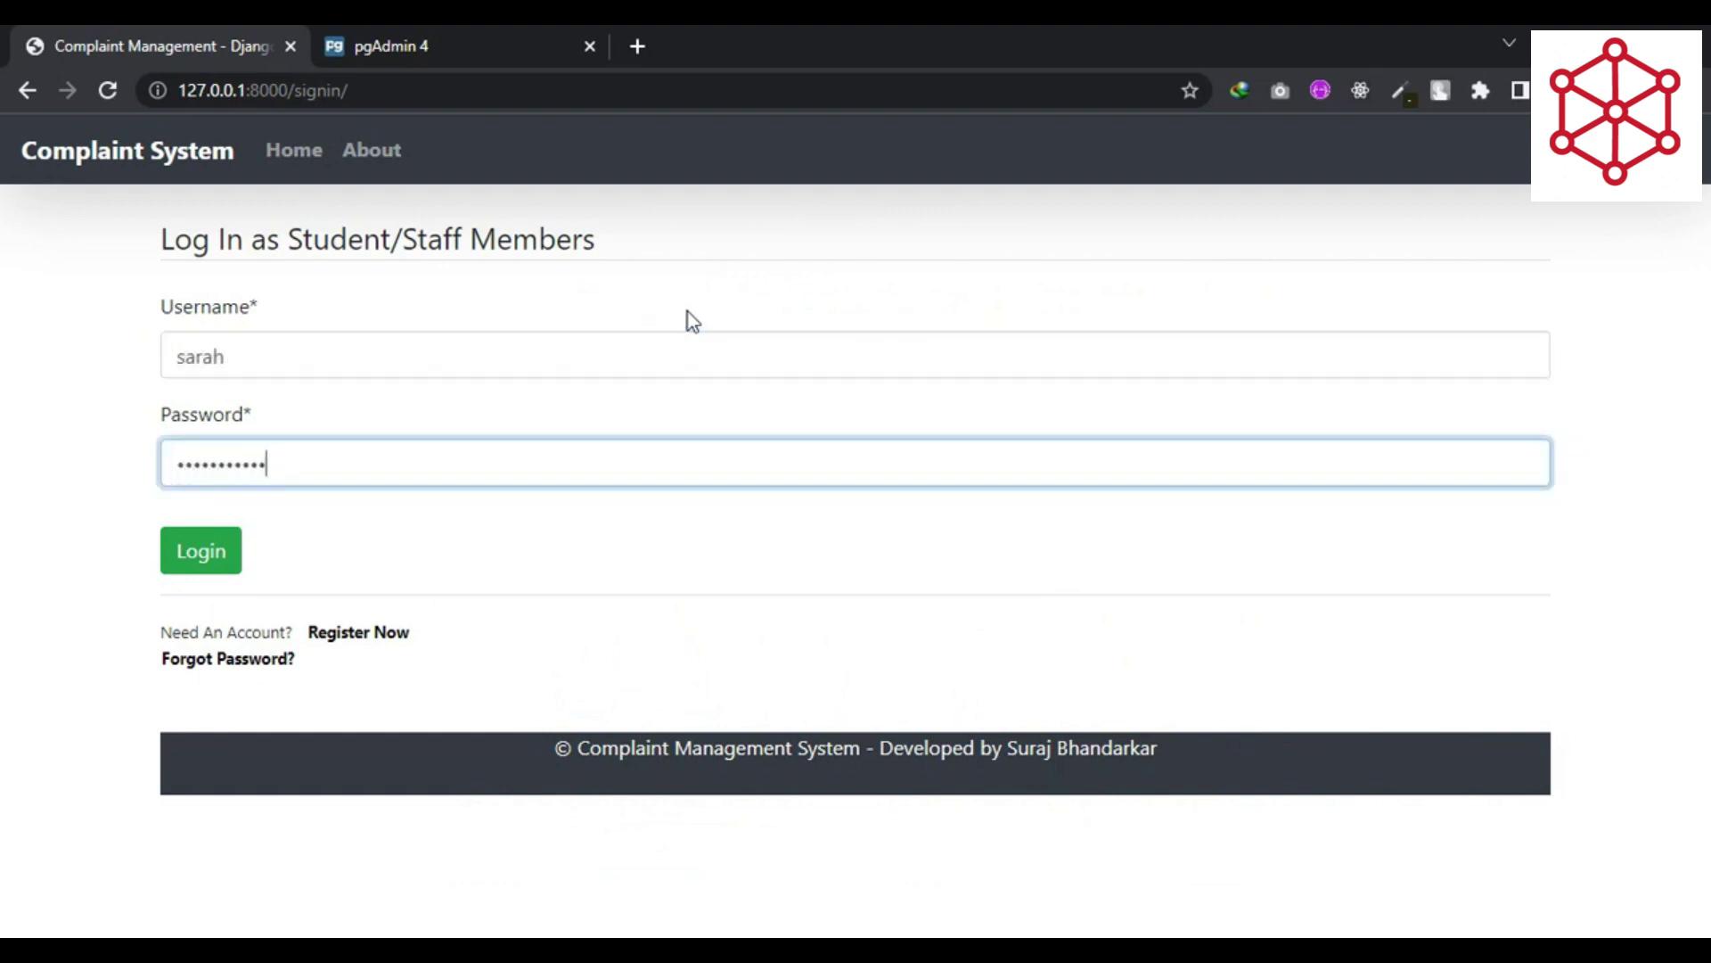
key(Return)
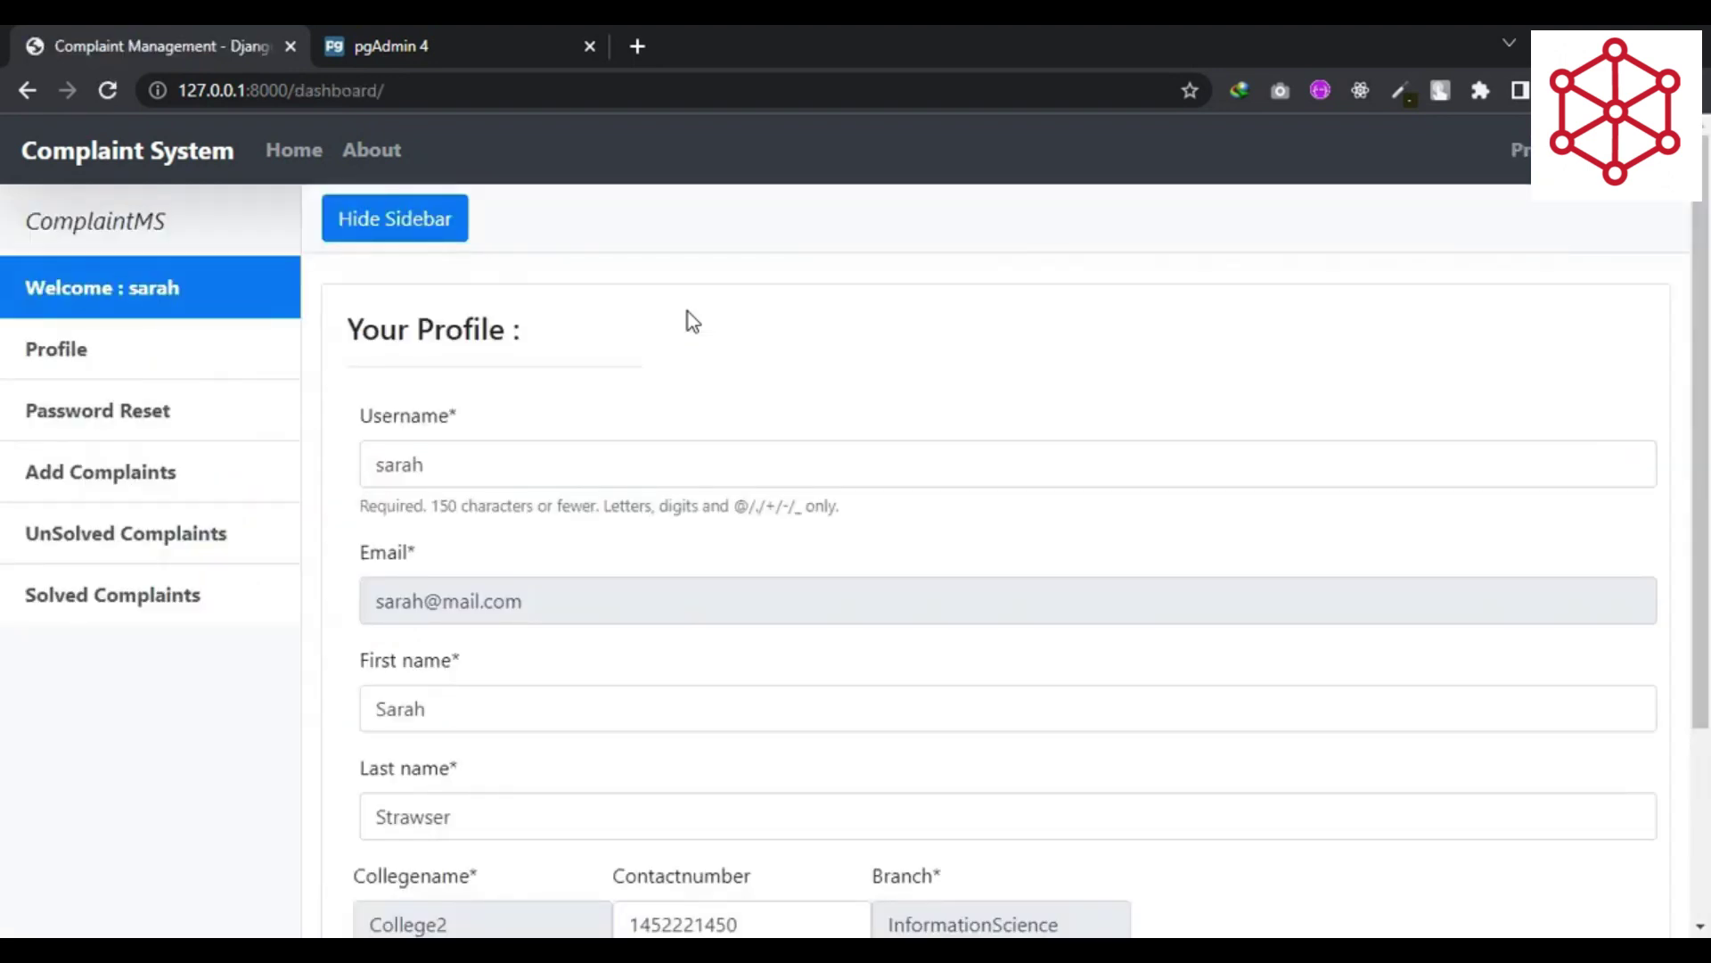
- Open Solved Complaints and review the Demo Subject Eleven (Management, Dec. 15, 2022) entry
click(198, 535)
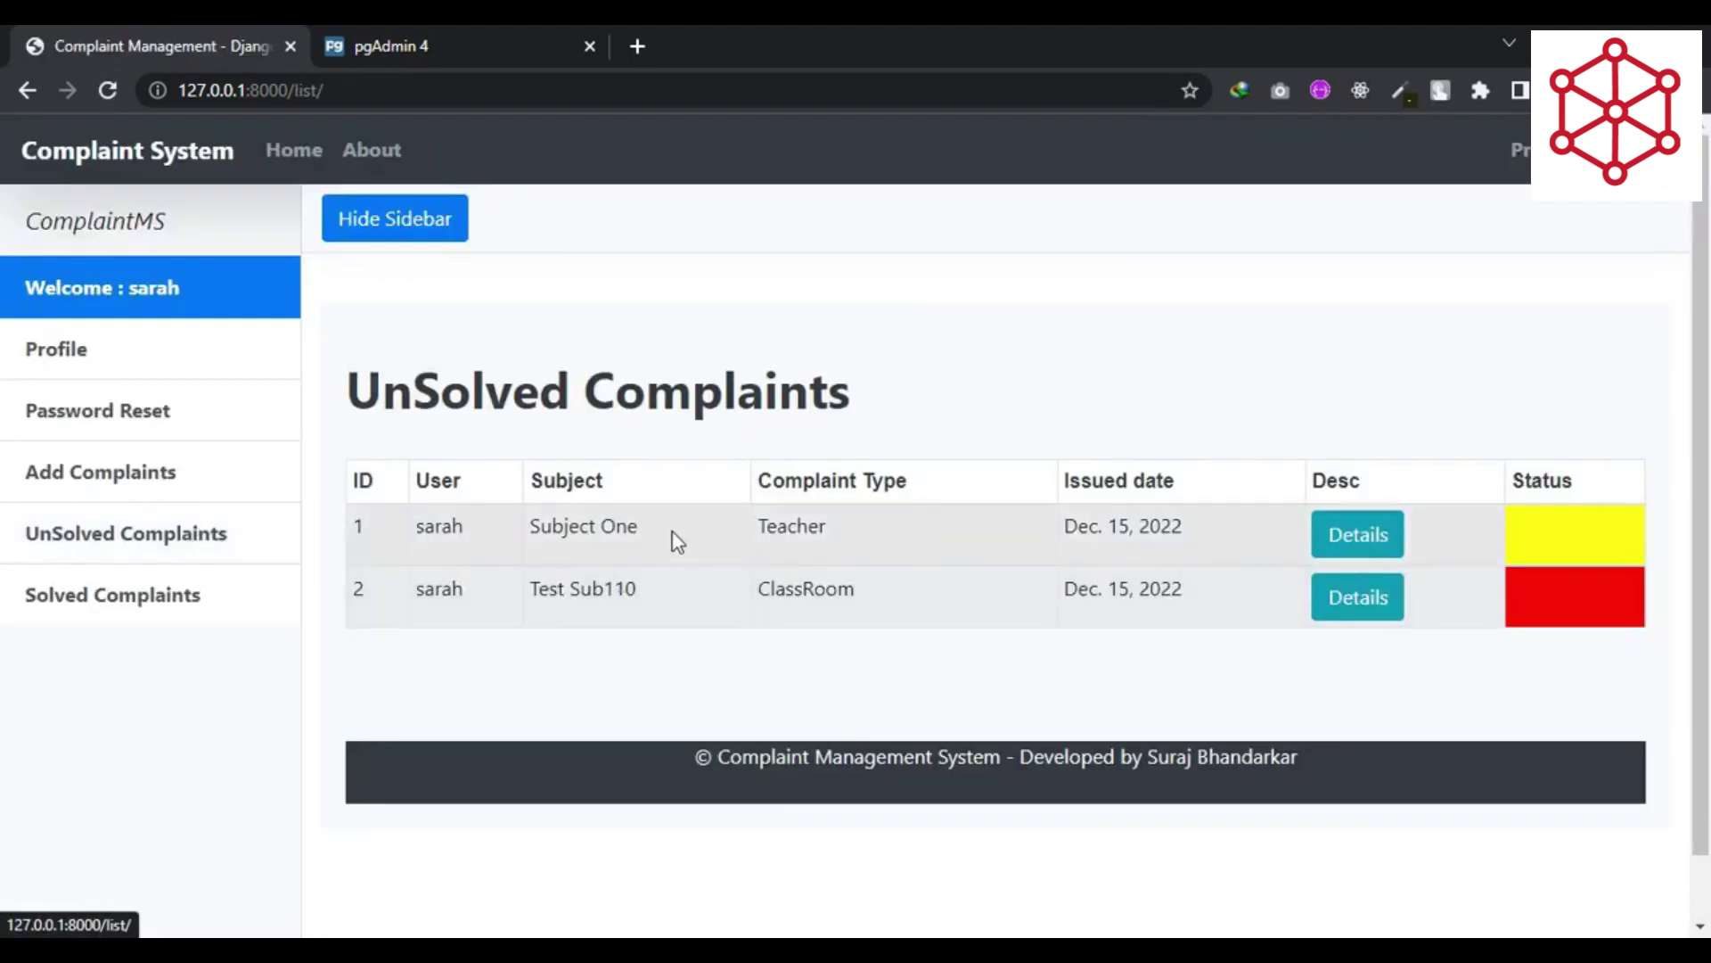
click(176, 606)
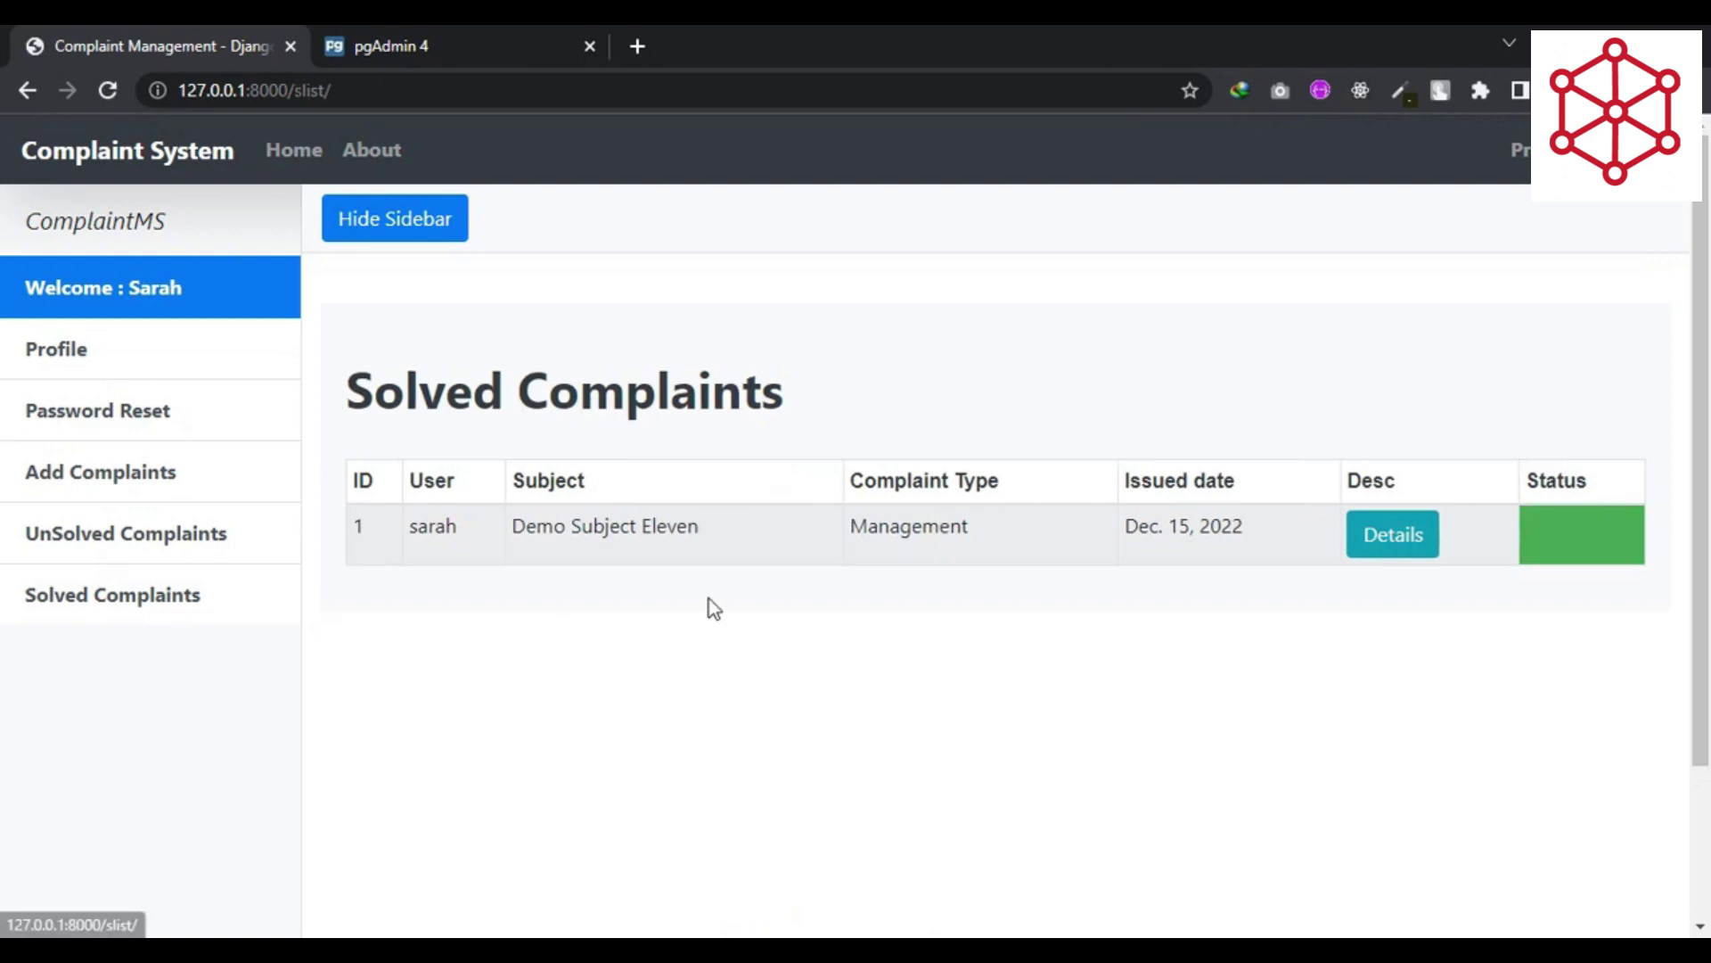
double_click(434, 535)
triple_click(618, 535)
click(902, 542)
double_click(905, 535)
triple_click(1192, 526)
click(1259, 531)
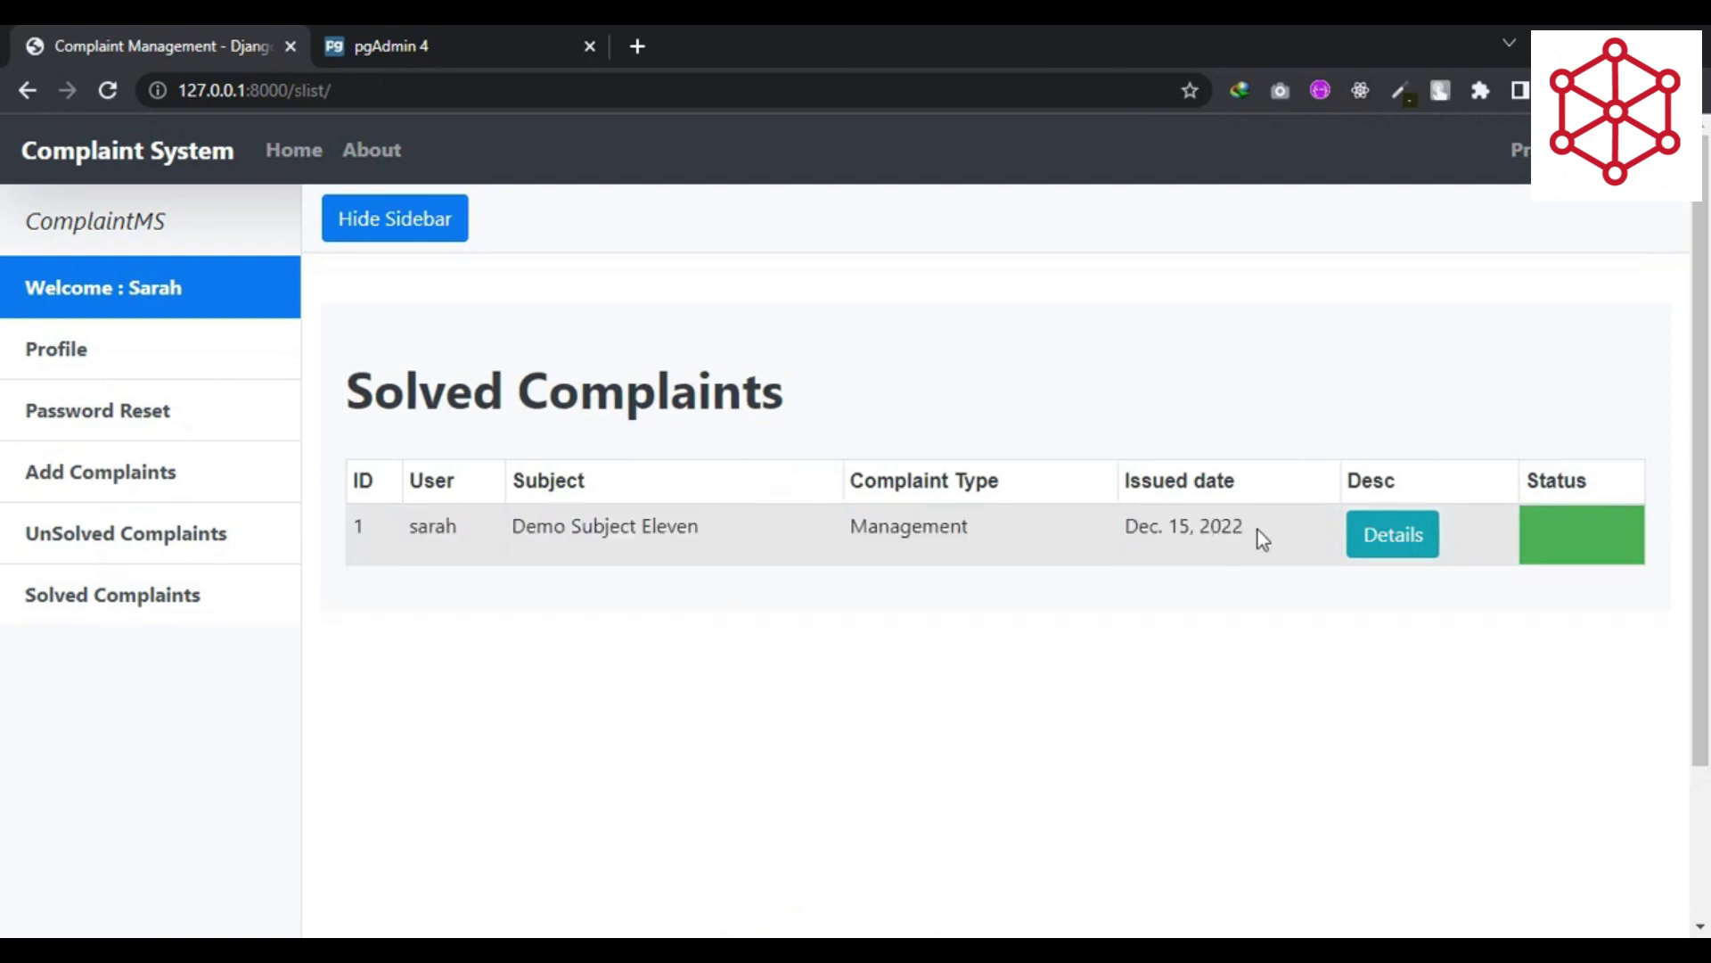
- Download the complaint's PDF report as complaint_id_4.pdf, view it, and return to the site
click(1394, 538)
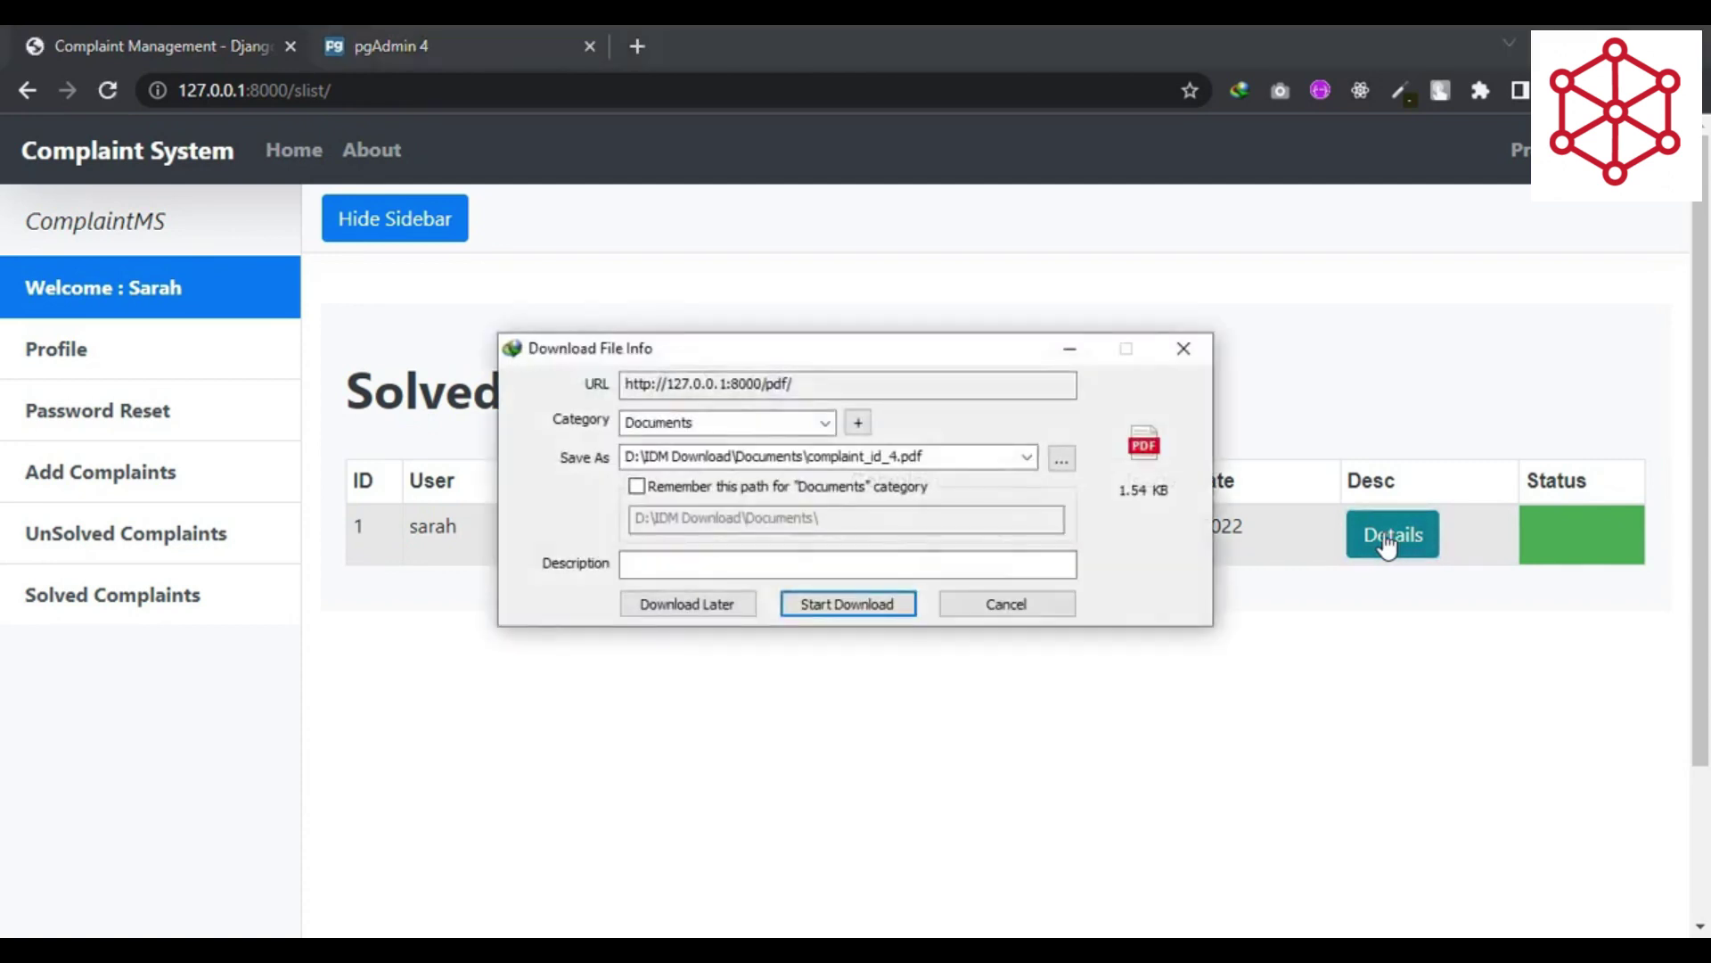
click(841, 604)
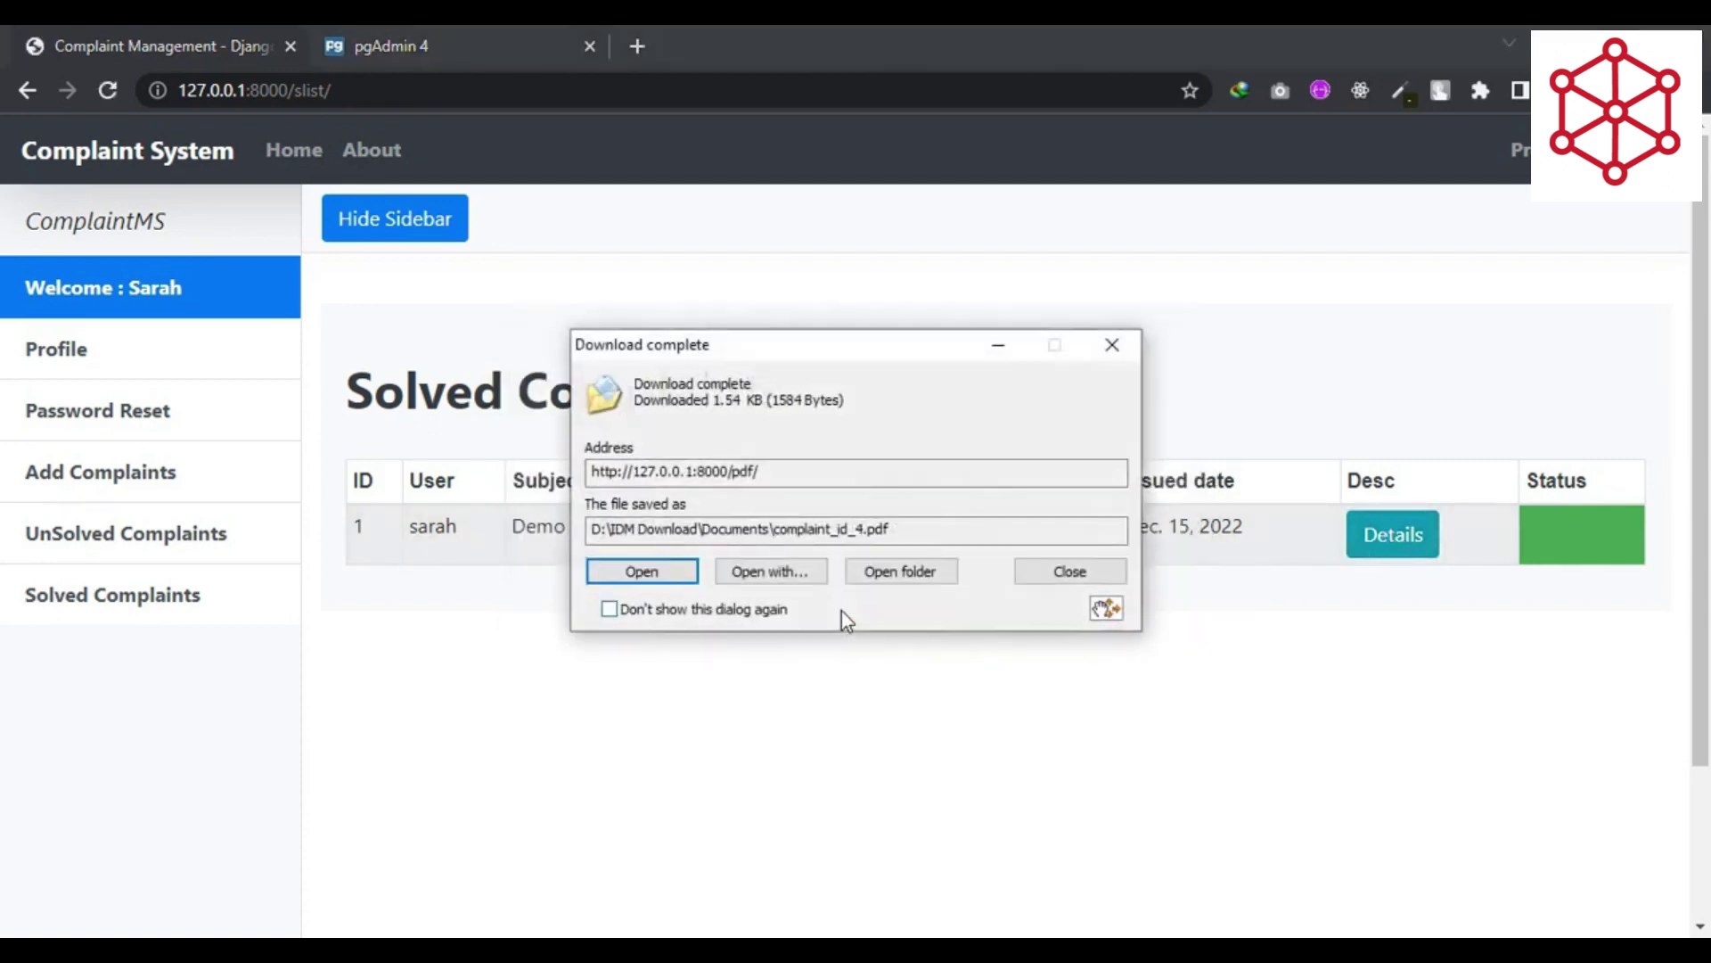
click(681, 580)
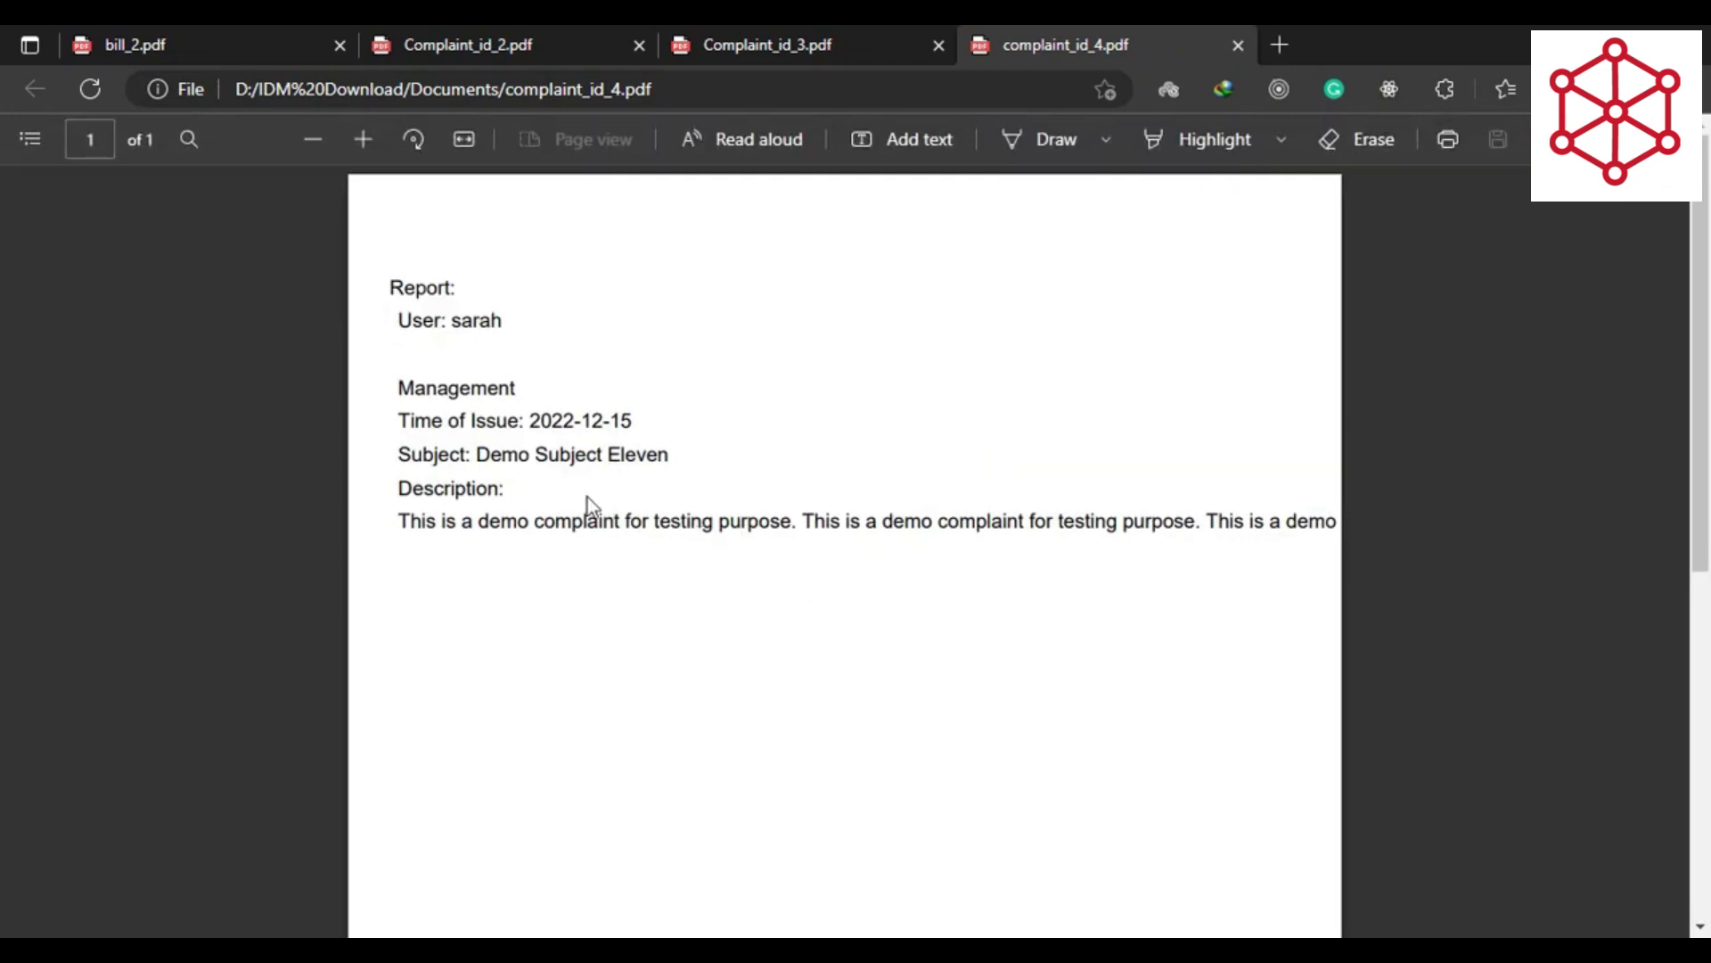
drag(404, 425, 643, 415)
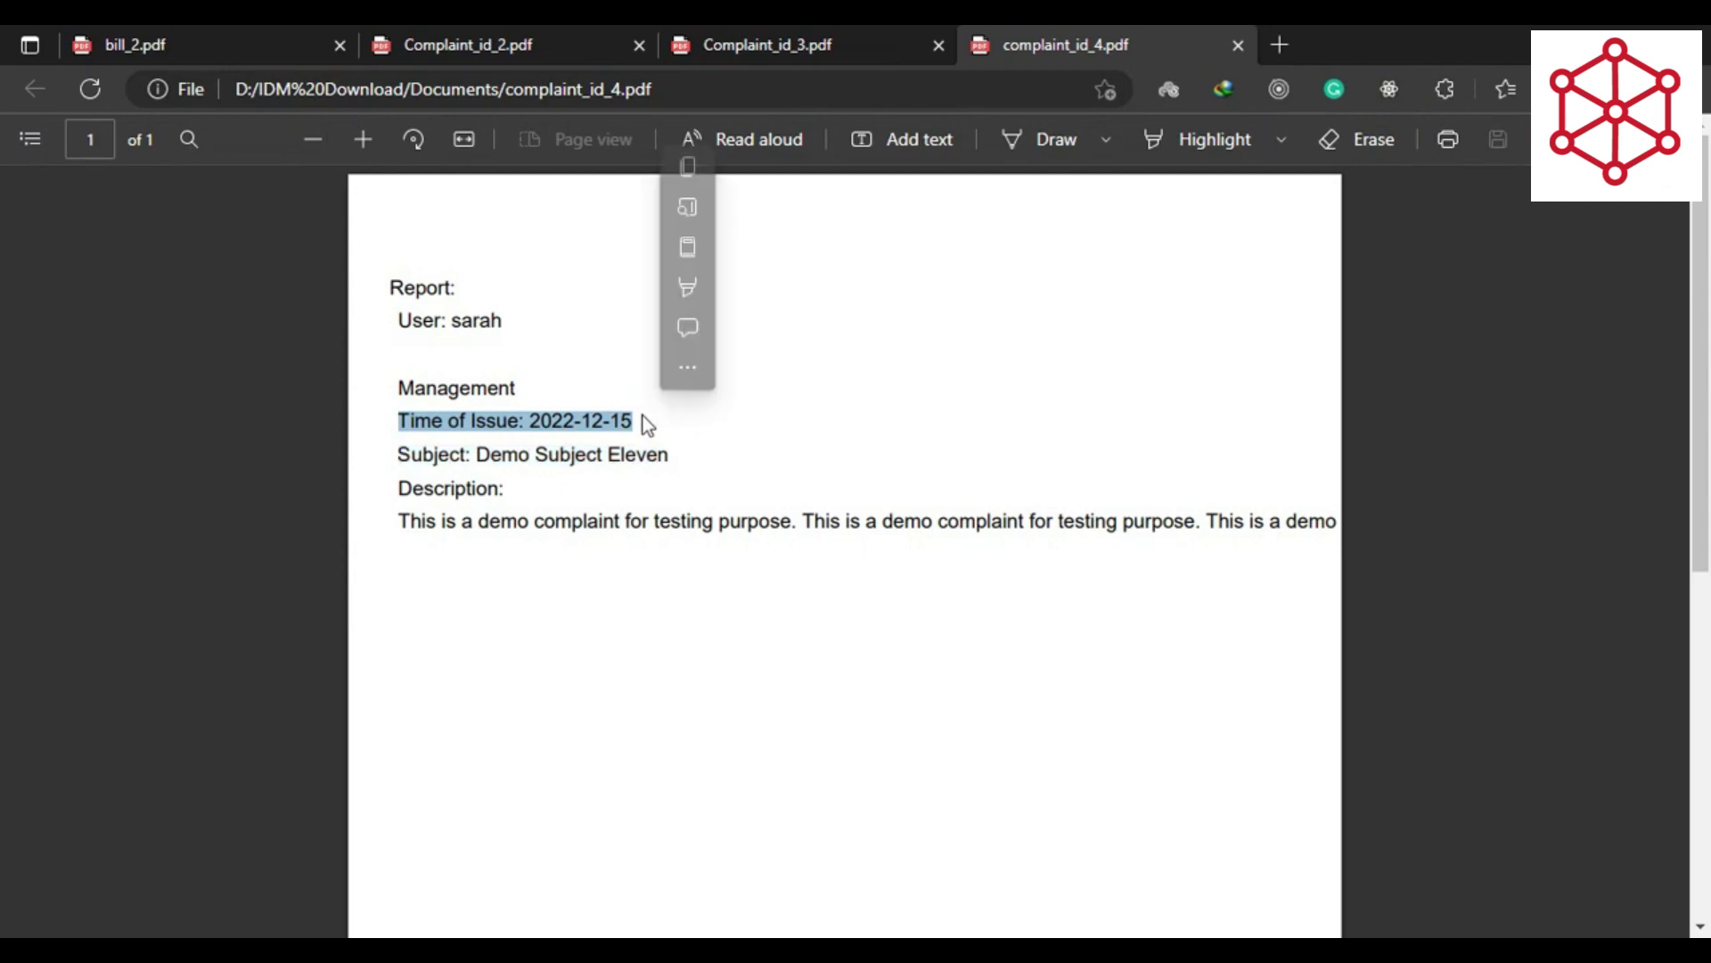
click(728, 580)
key(alt+Tab)
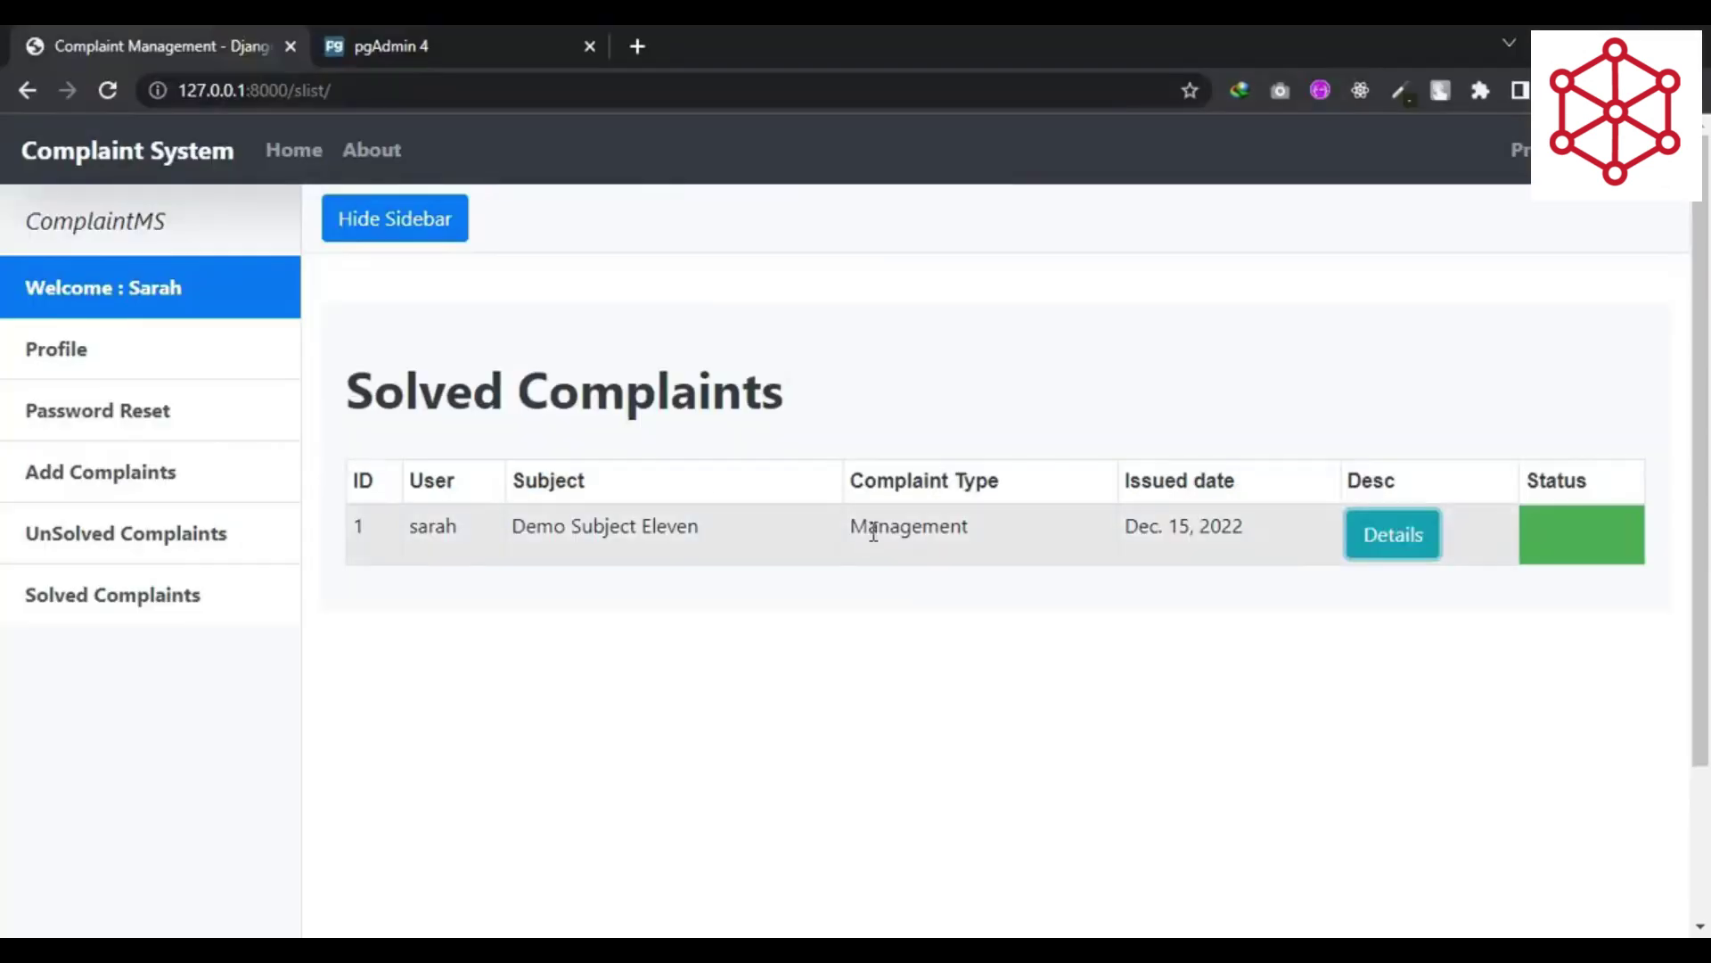
- Browse the student's Add Complaint, Unsolved, Solved and Profile pages
click(155, 488)
click(156, 558)
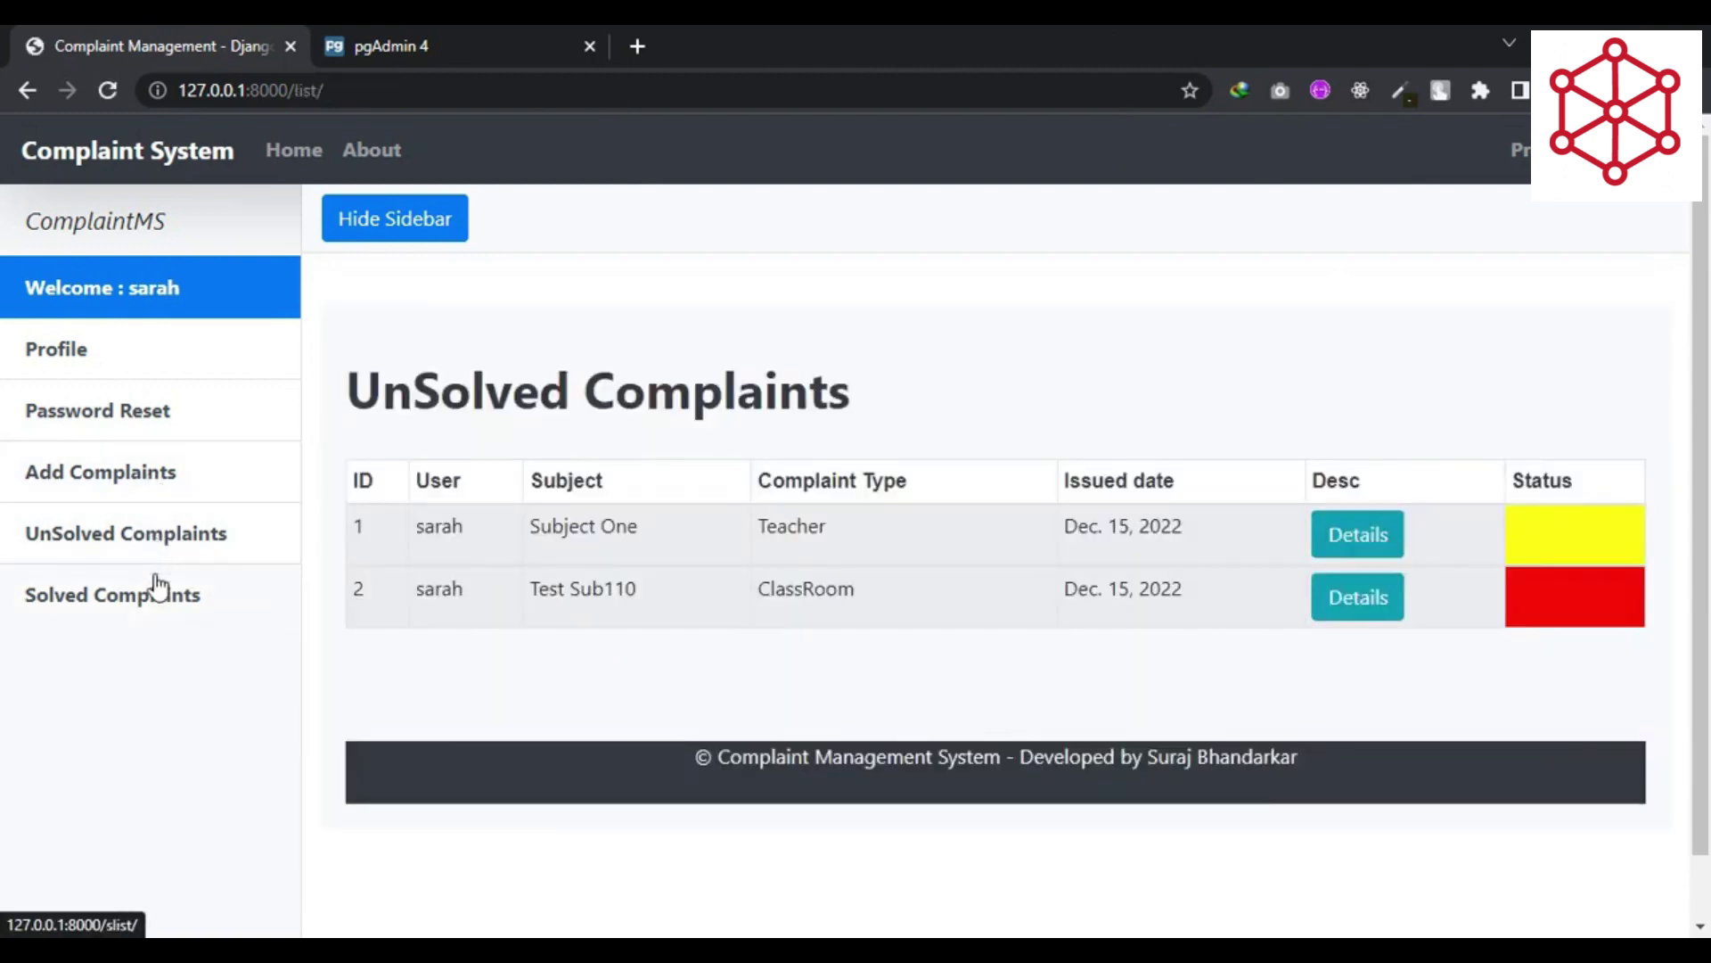
click(161, 587)
click(143, 351)
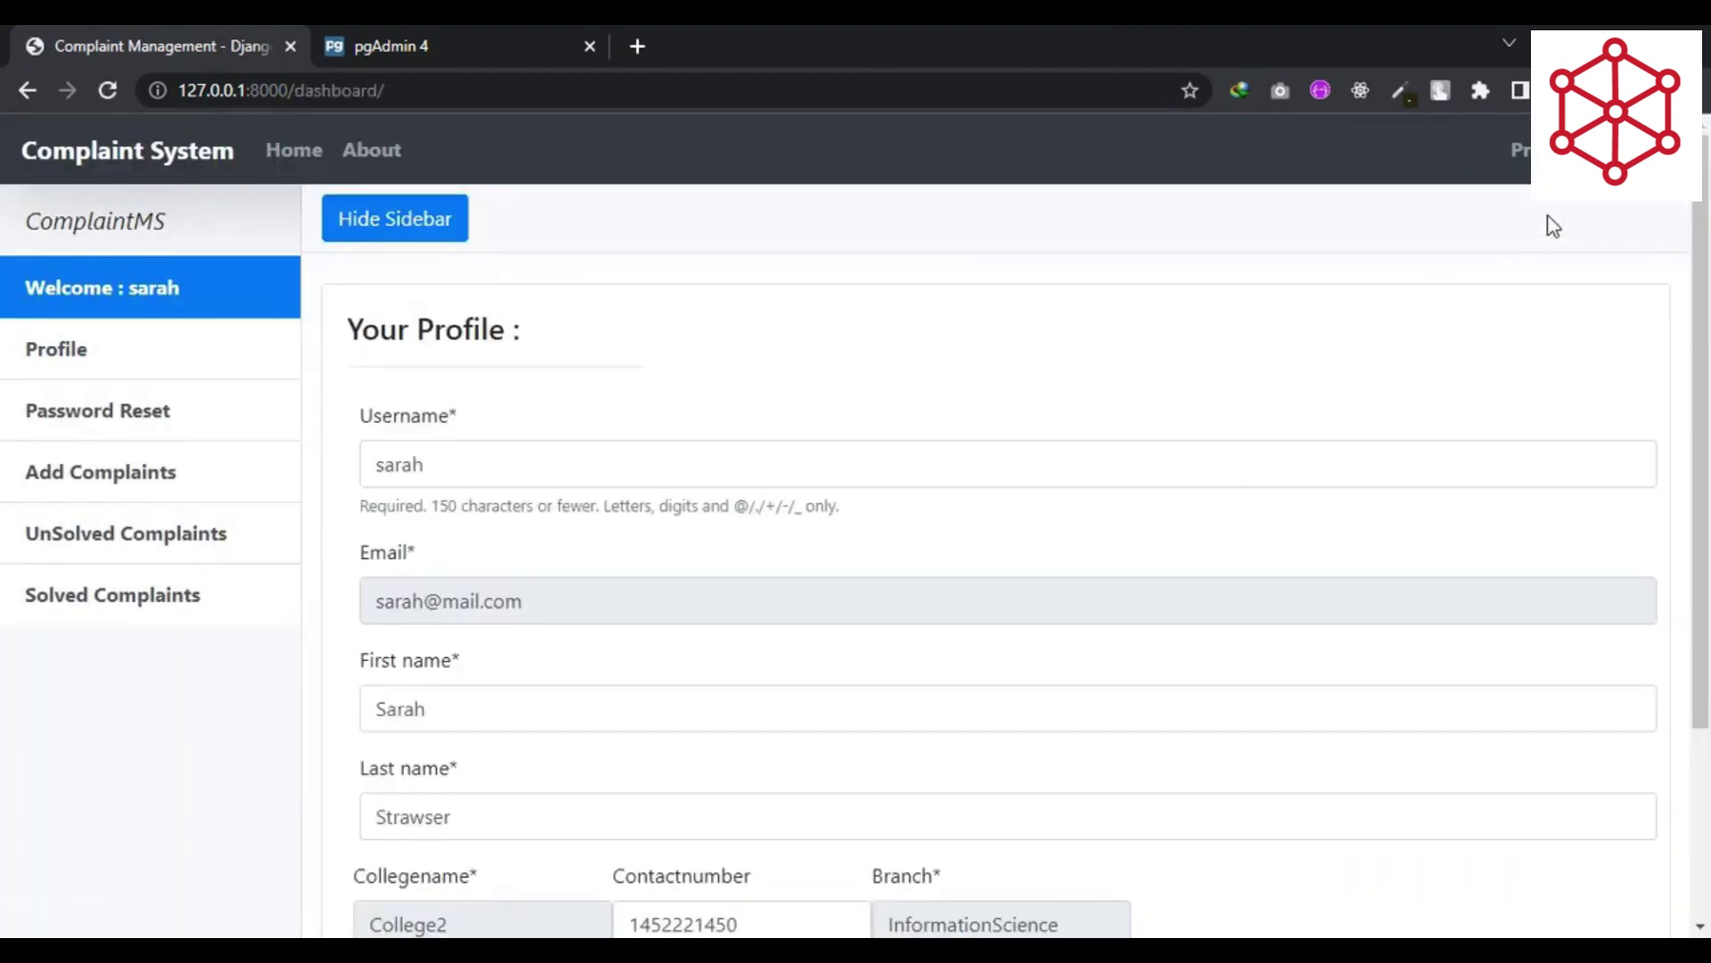
- Log the student out and go Home, checking pgAdmin and the development server console
click(1657, 150)
click(296, 153)
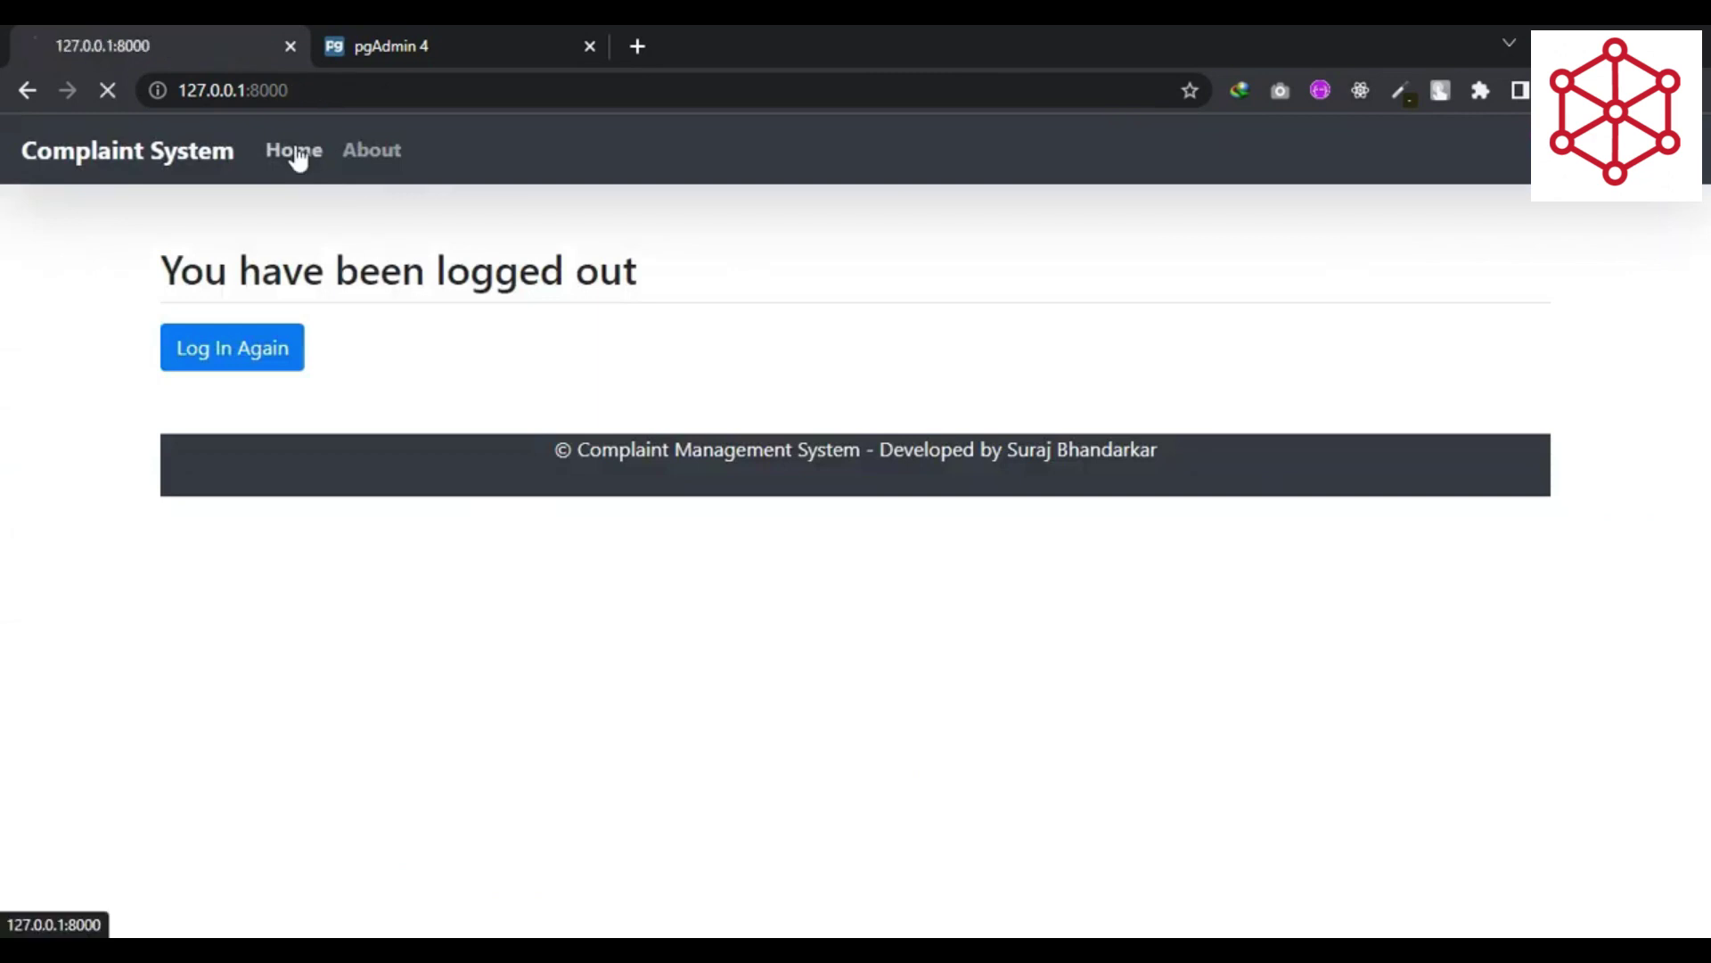
click(515, 40)
click(175, 39)
click(976, 950)
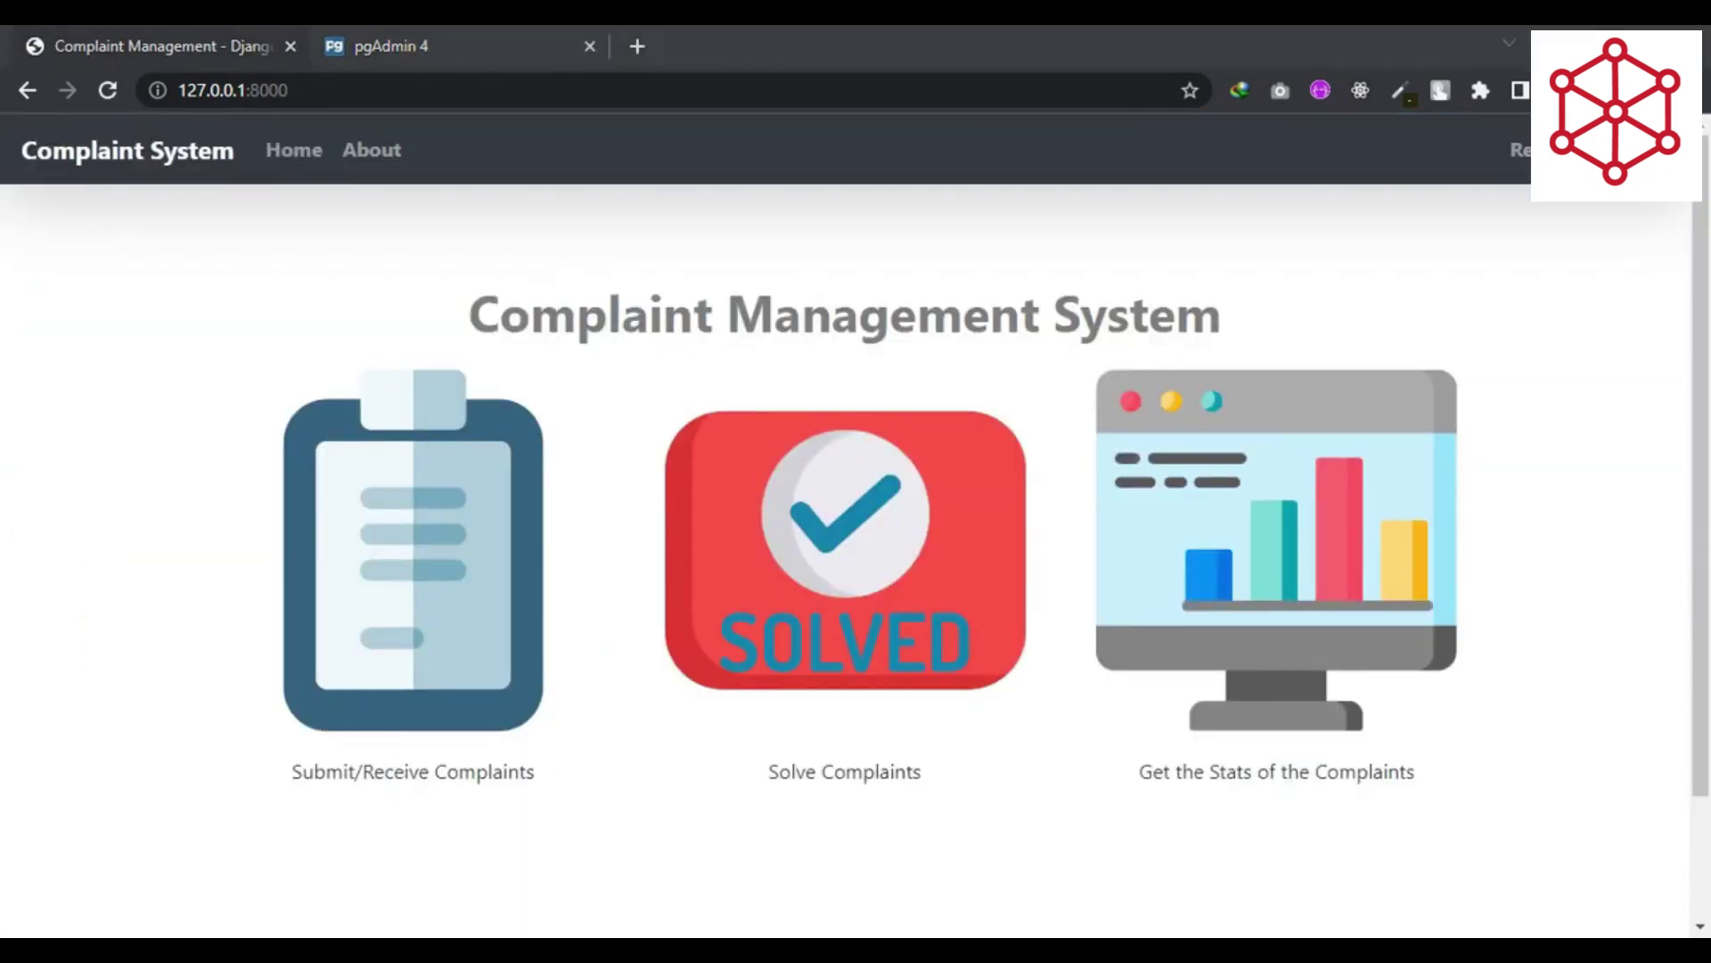